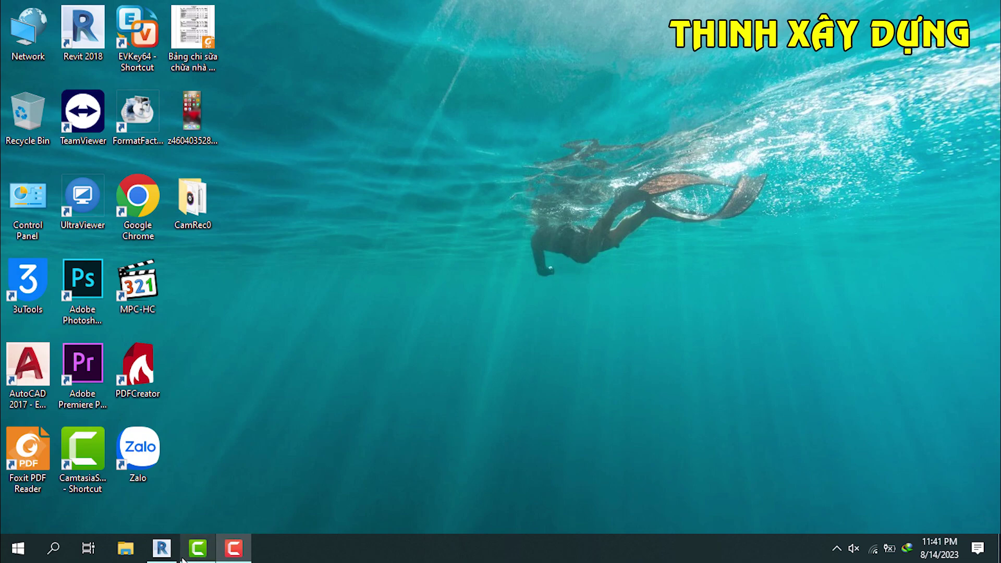
Step: Restore Revit and scroll the THỐNG KÊ LÁT SÀN schedule back to its top
click(162, 548)
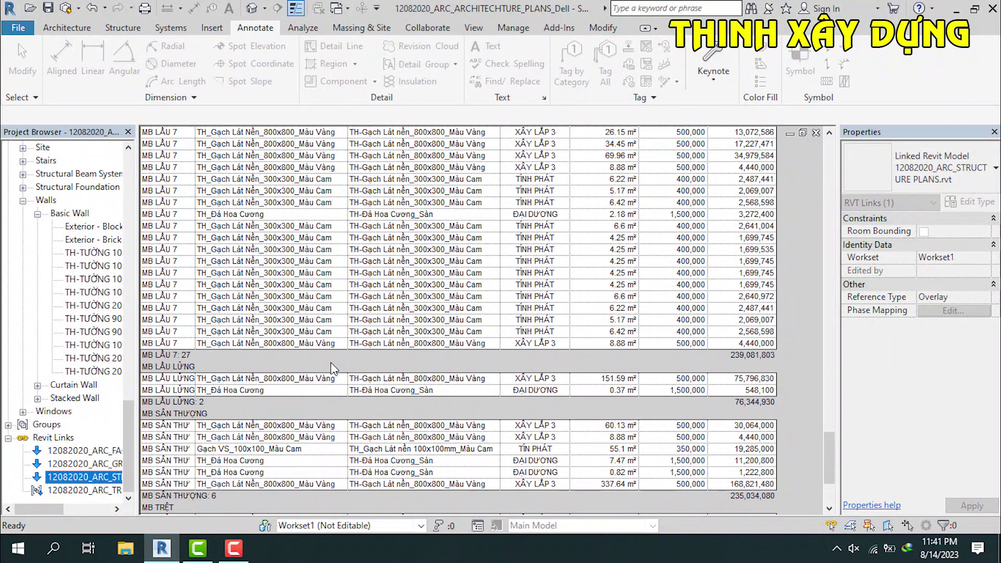
scroll(333, 337, up, 3)
scroll(372, 332, up, 5)
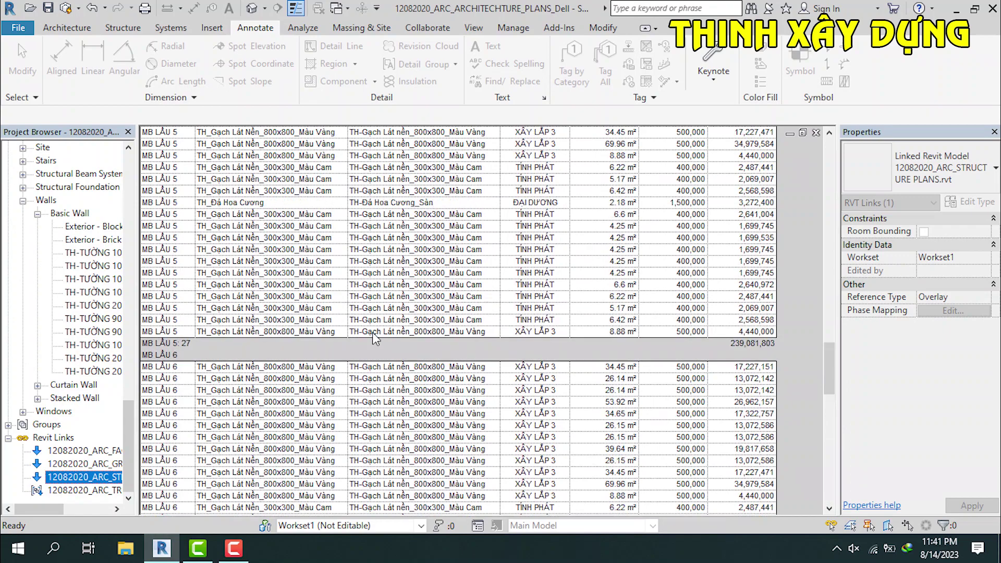
scroll(374, 340, up, 3)
scroll(374, 339, up, 1)
scroll(373, 339, up, 2)
scroll(374, 339, up, 1)
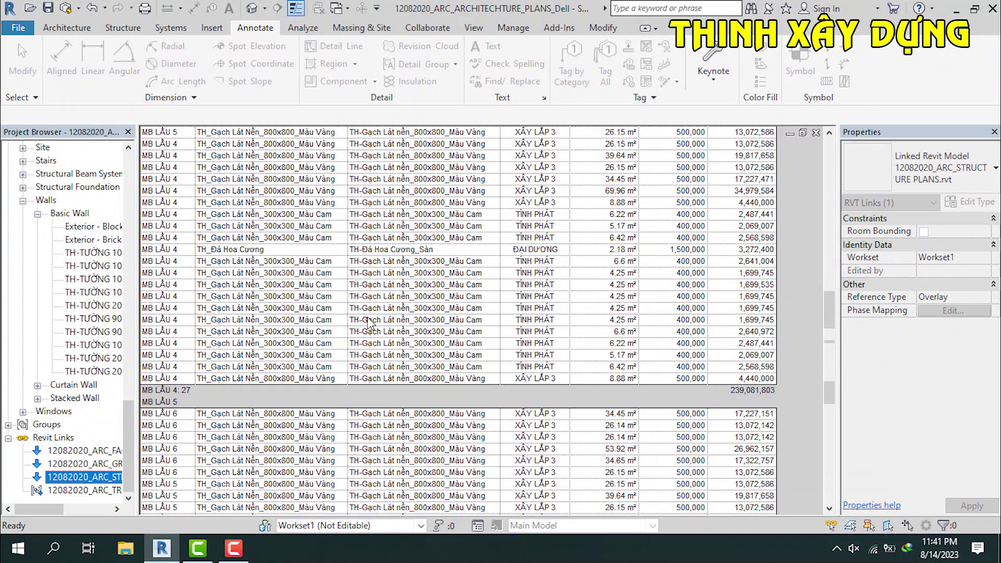
scroll(374, 339, down, 4)
scroll(373, 339, up, 3)
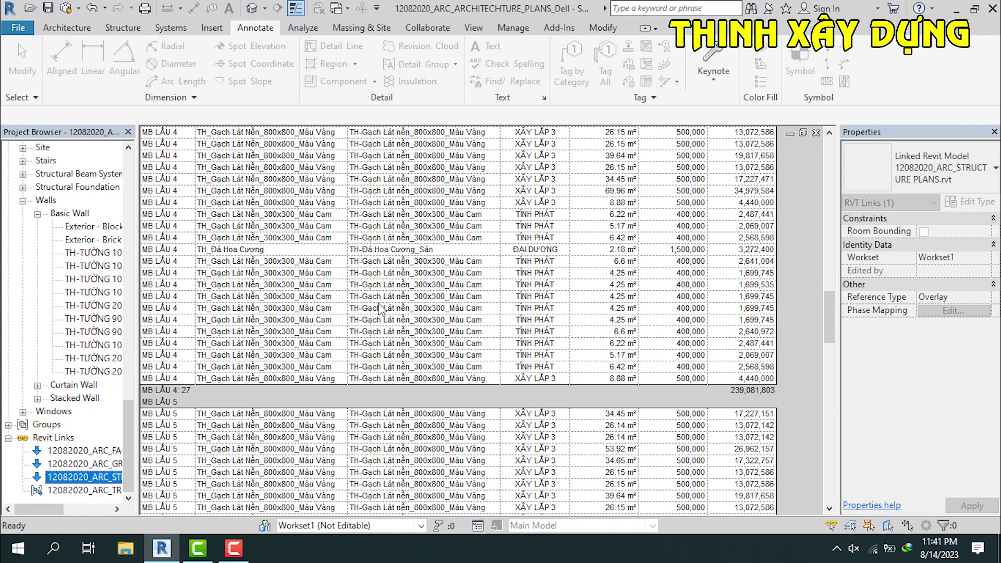
scroll(380, 307, up, 3)
scroll(372, 341, down, 3)
scroll(373, 339, up, 3)
scroll(375, 331, down, 3)
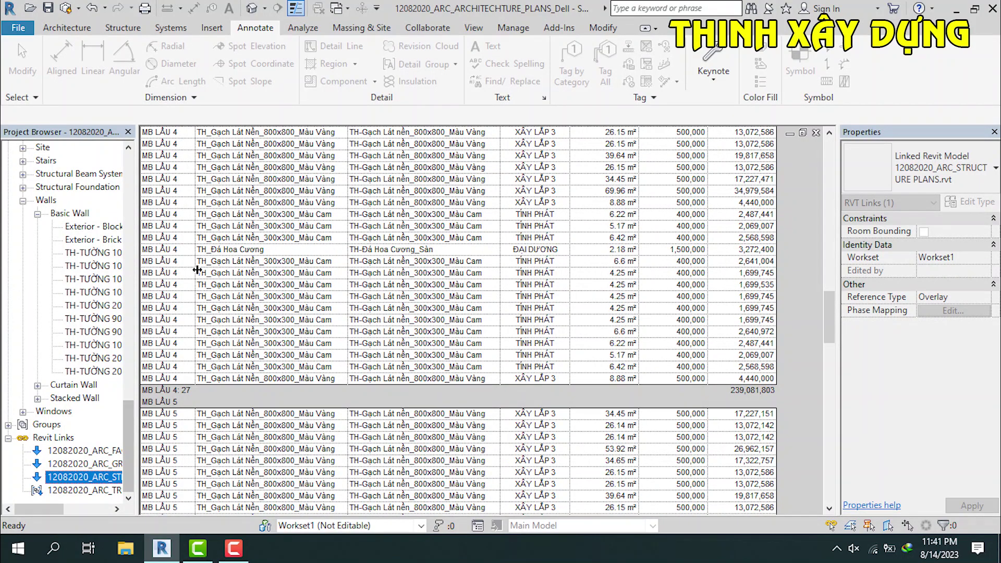
scroll(433, 300, up, 4)
scroll(433, 300, up, 6)
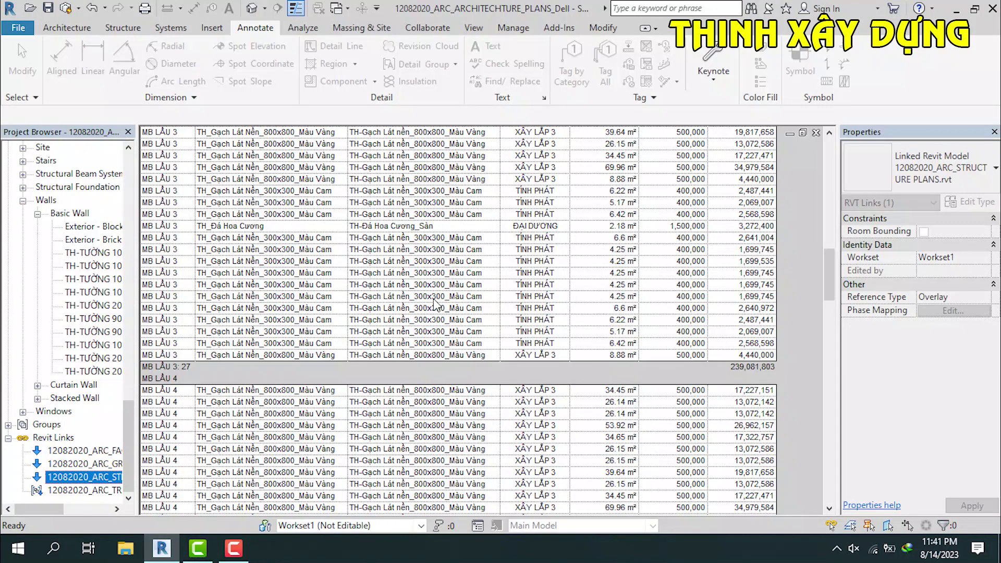
scroll(435, 302, up, 6)
scroll(435, 303, up, 6)
scroll(438, 304, up, 6)
scroll(435, 303, up, 5)
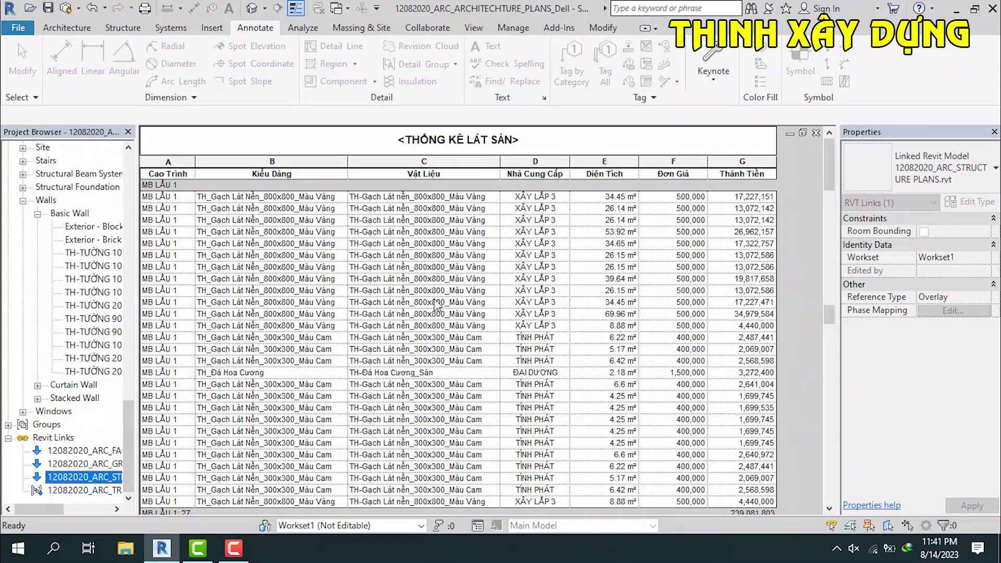
scroll(471, 302, down, 4)
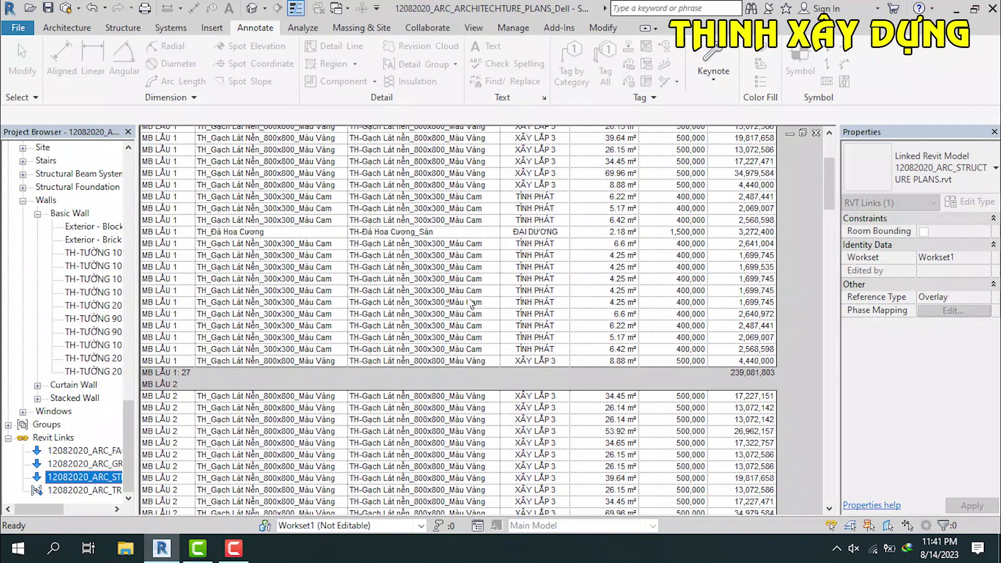
scroll(471, 303, up, 5)
scroll(471, 303, down, 1)
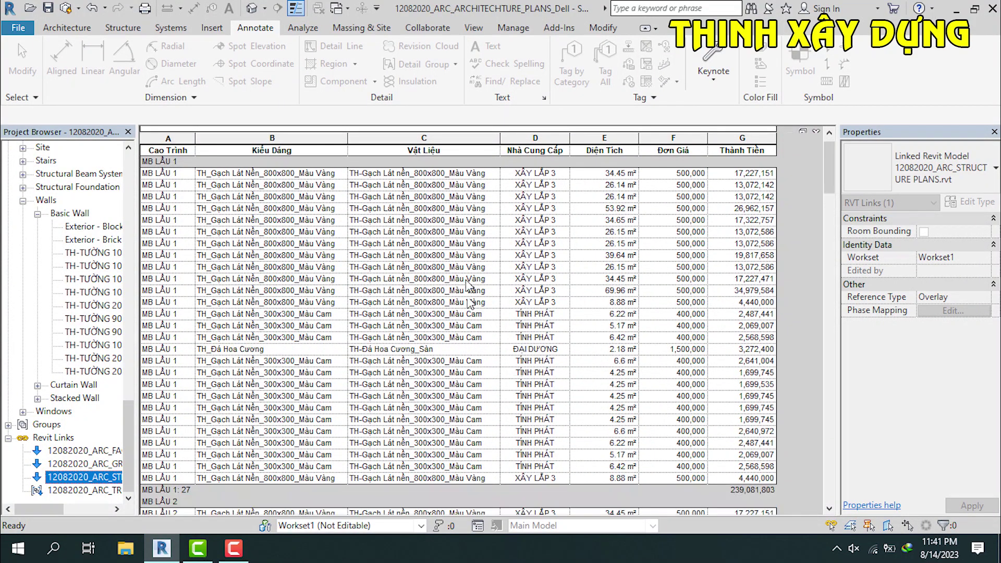
scroll(428, 173, up, 1)
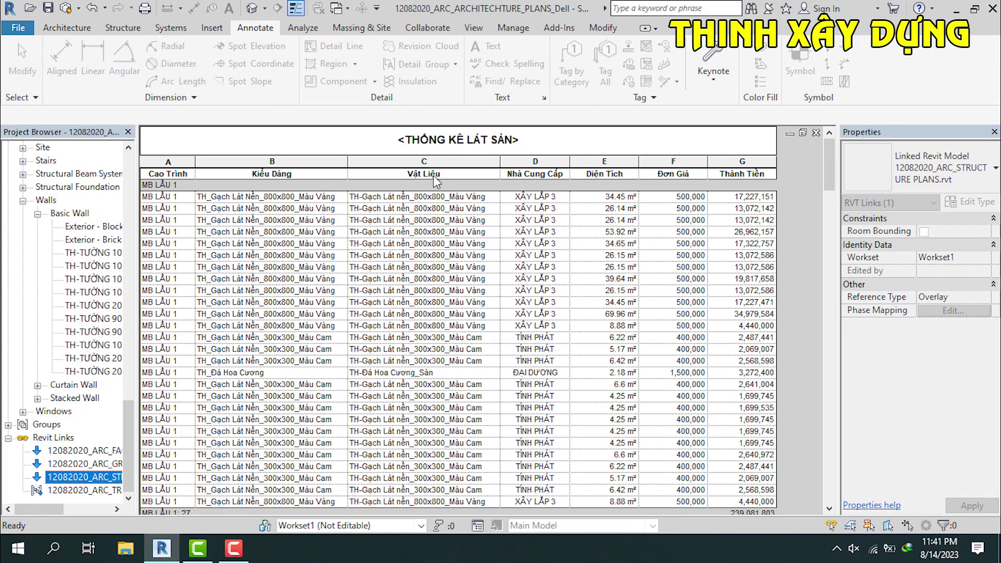
click(436, 221)
scroll(464, 255, down, 5)
scroll(485, 276, down, 5)
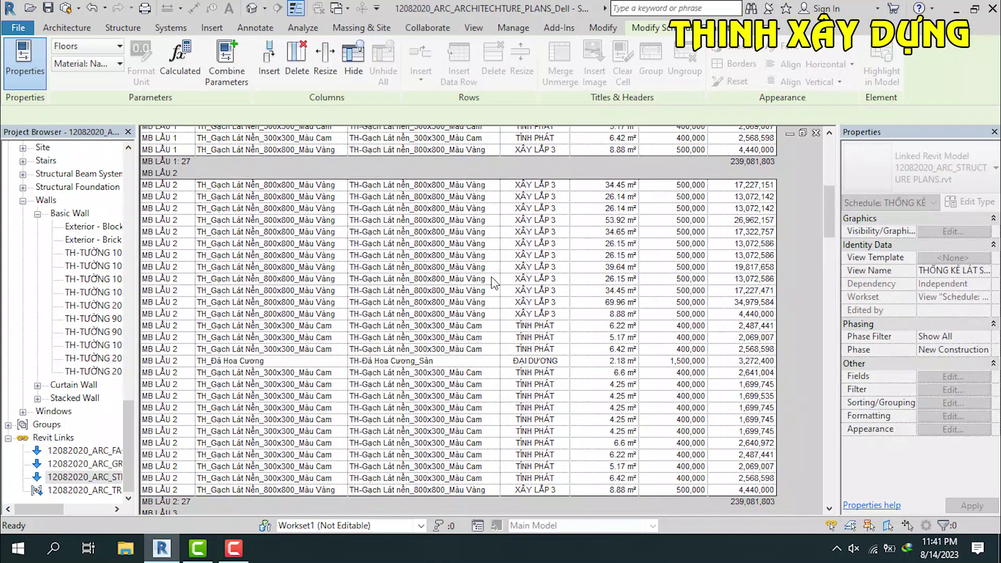
scroll(492, 284, up, 3)
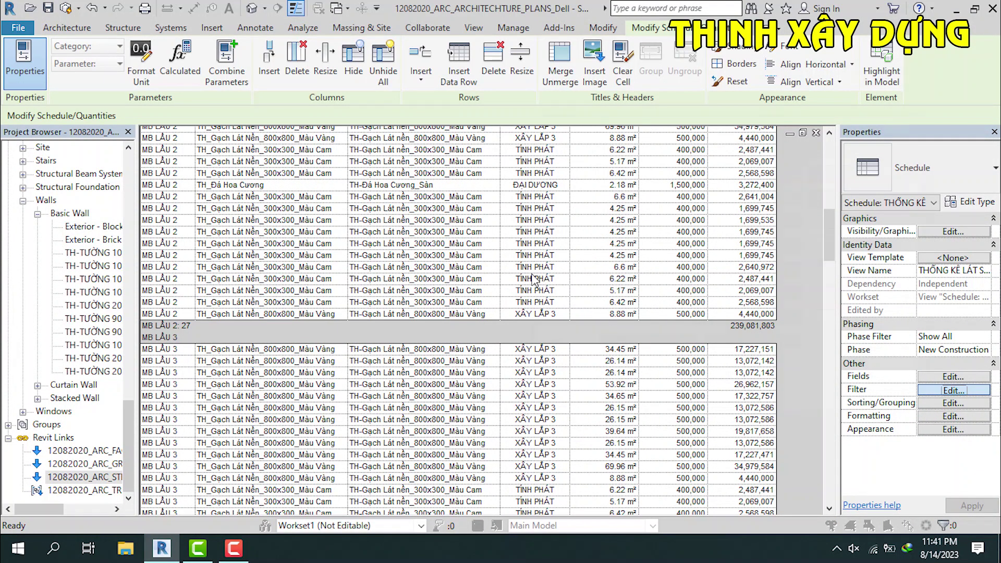
click(940, 400)
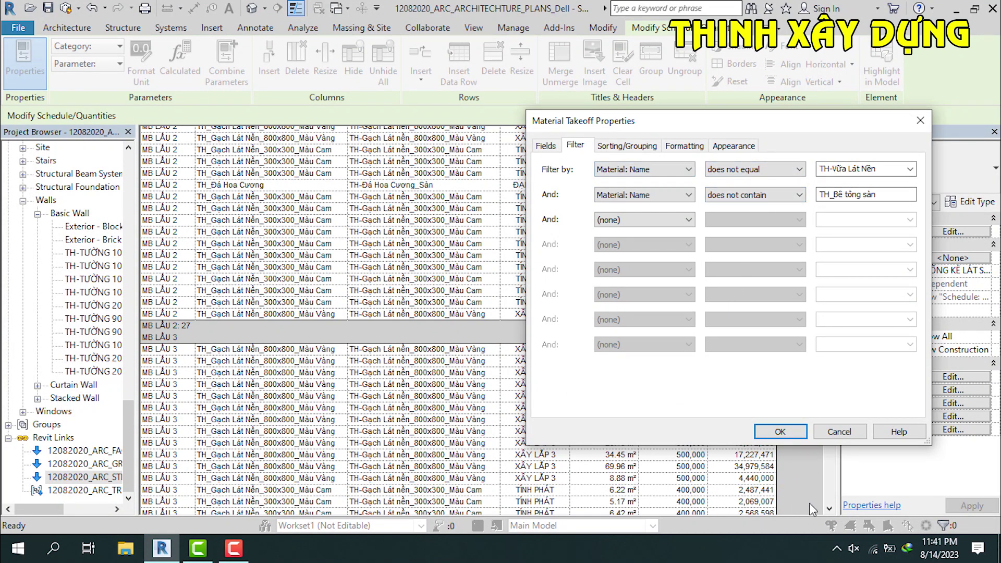
click(773, 432)
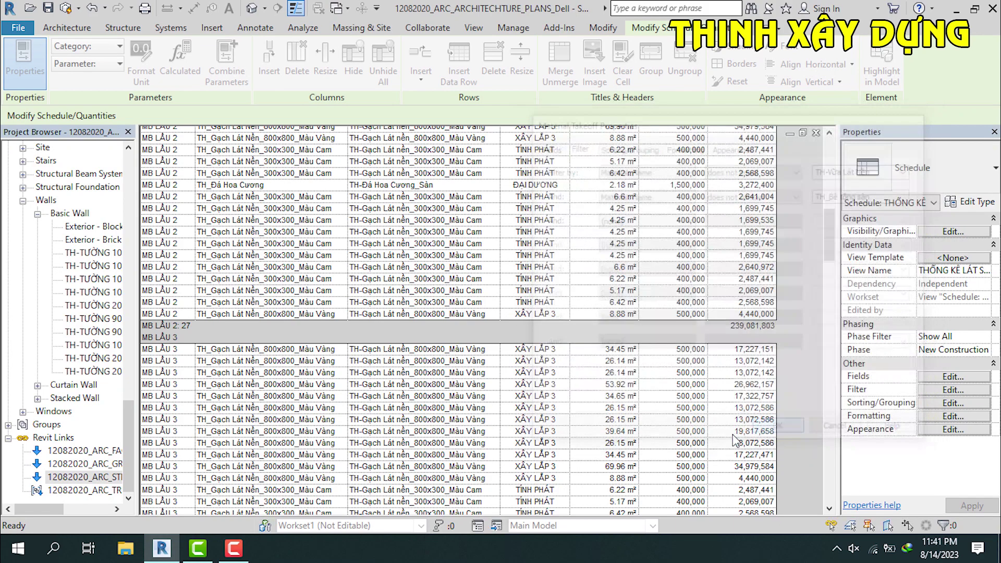
scroll(525, 429, up, 2)
scroll(525, 429, up, 1)
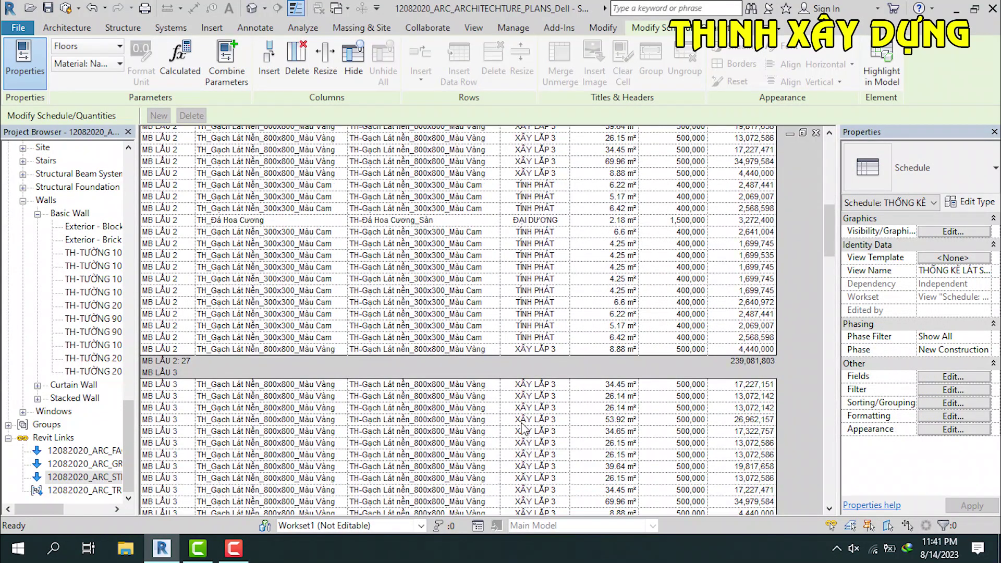
scroll(519, 425, up, 3)
scroll(523, 433, down, 3)
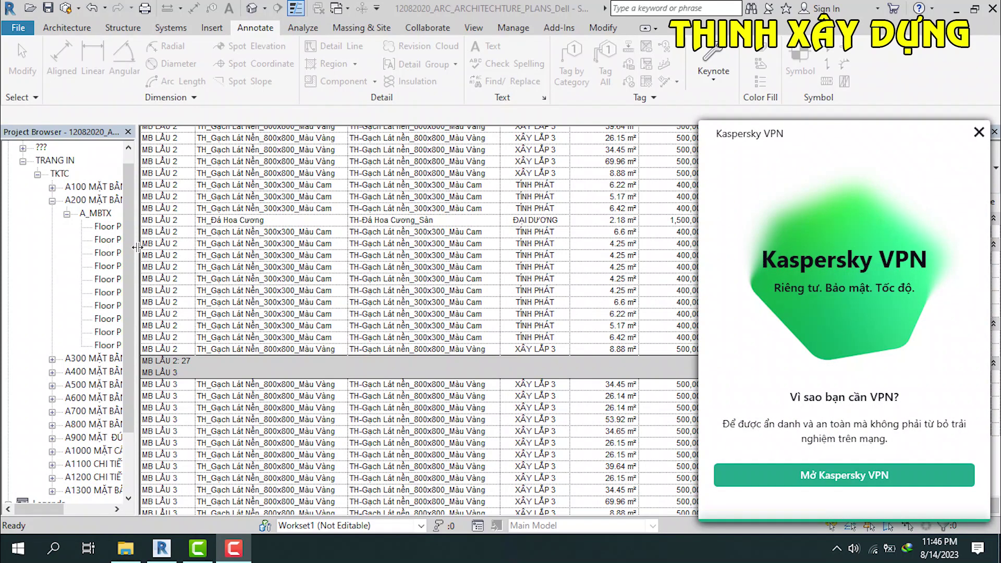
Step: Dismiss the Kaspersky popup and open the MB TRỆT-MBTX ground-floor plan
click(980, 132)
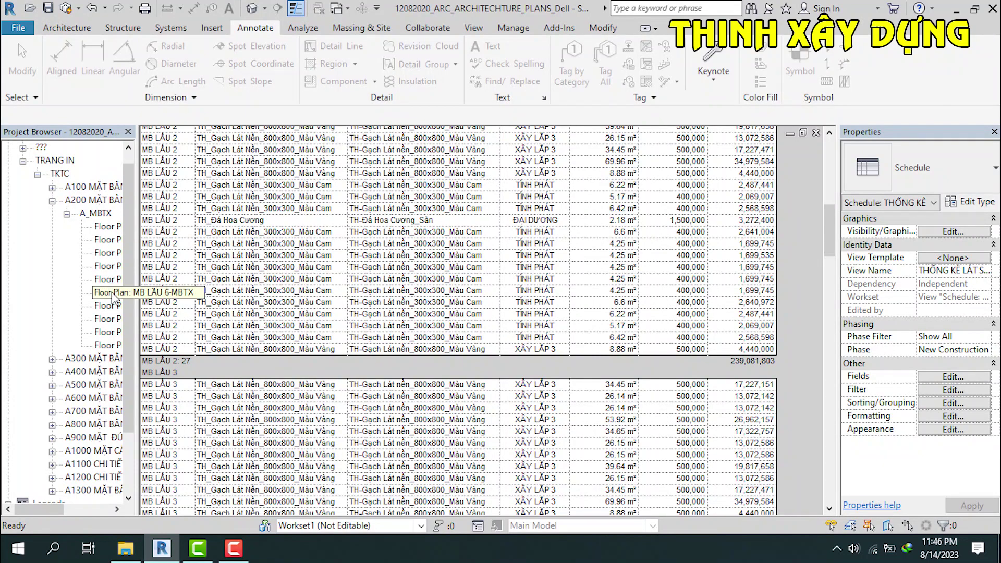
click(114, 346)
double_click(114, 346)
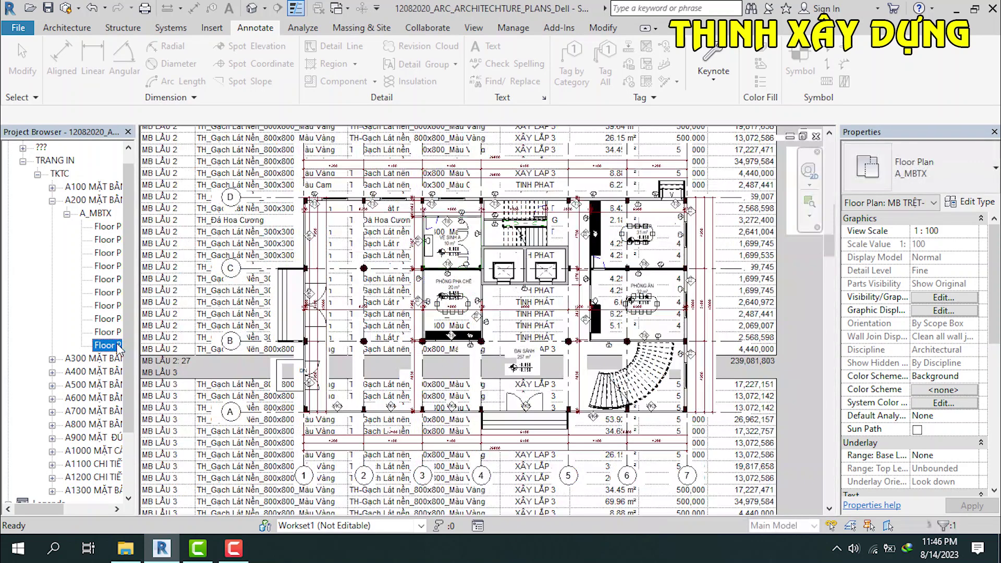
Step: Draw a short architectural wall below the curved stair between grids 6 and 7
click(697, 376)
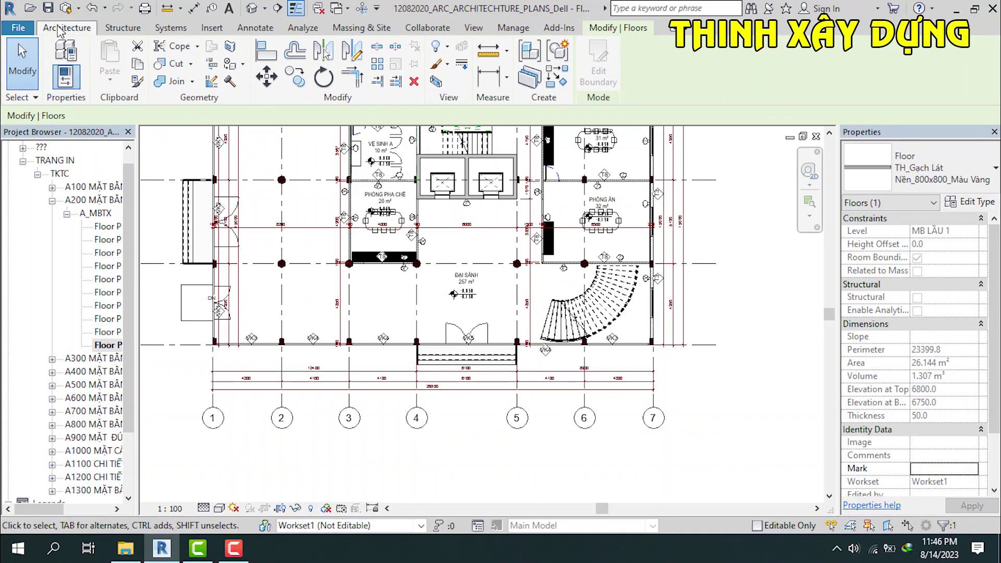
click(60, 78)
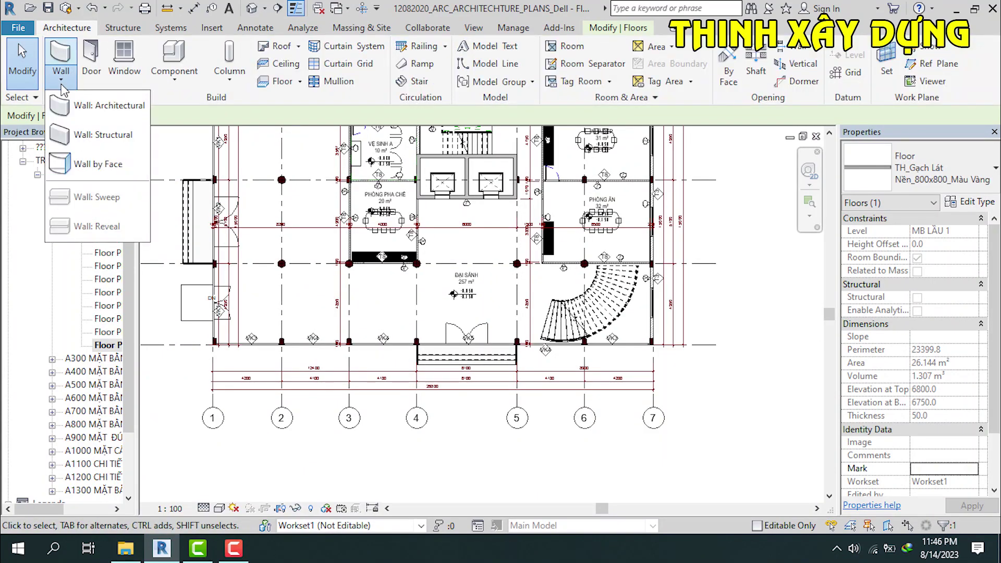
click(94, 110)
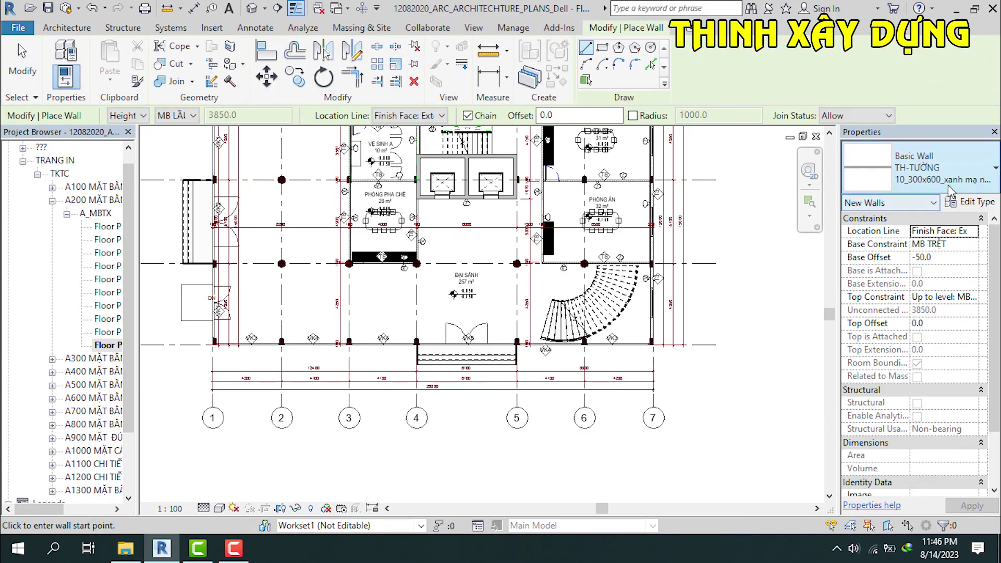
scroll(576, 356, up, 2)
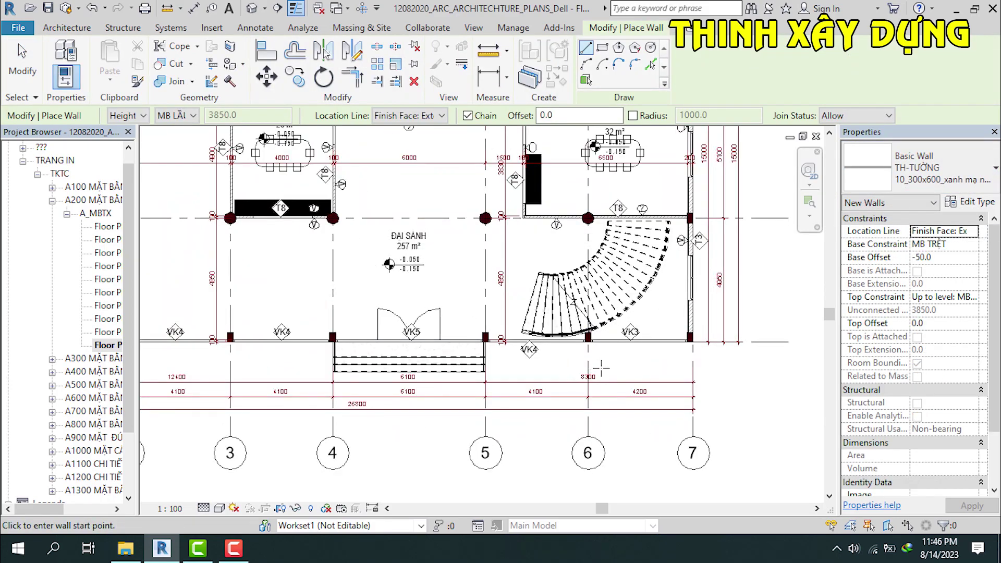
click(602, 368)
click(674, 368)
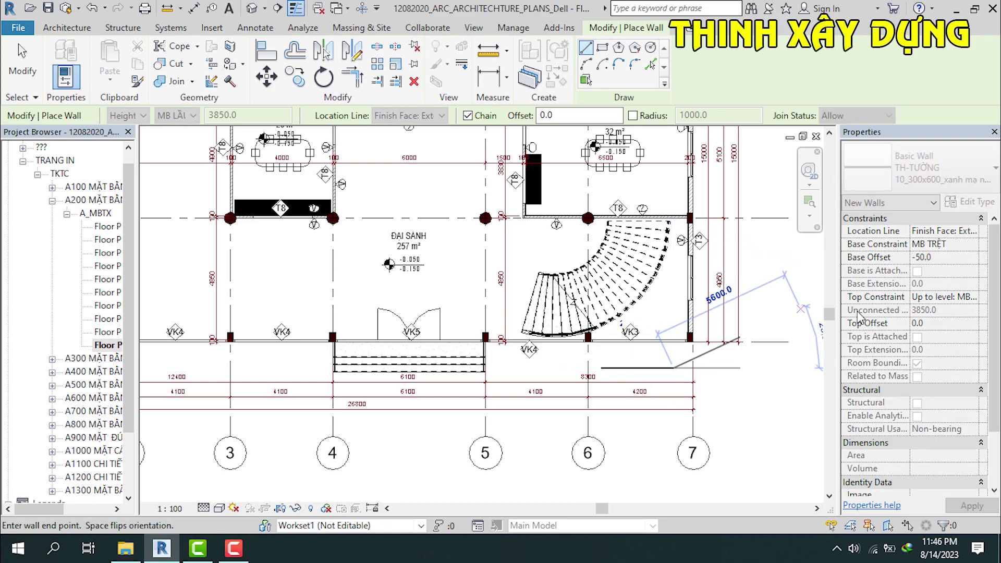
key(Escape)
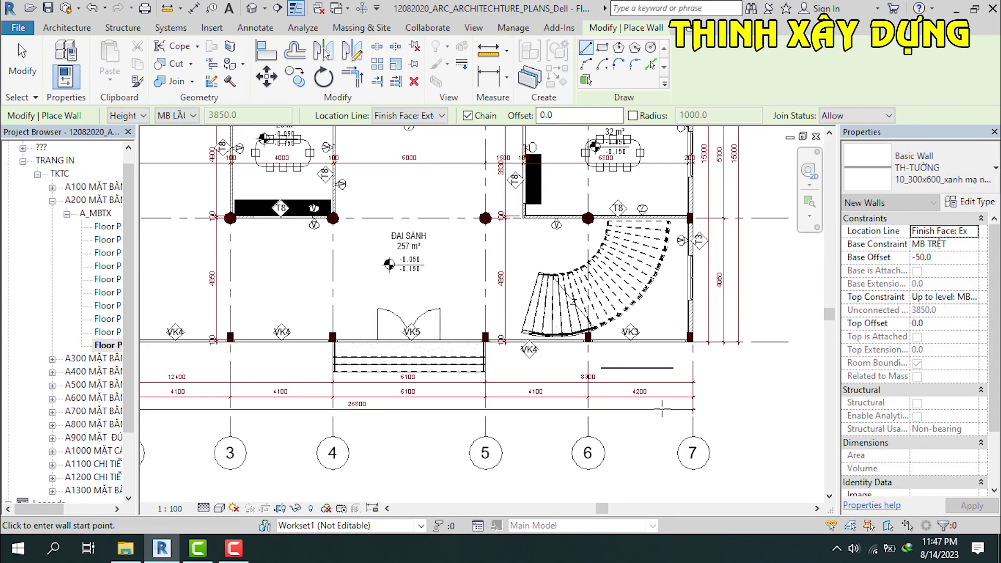
key(Escape)
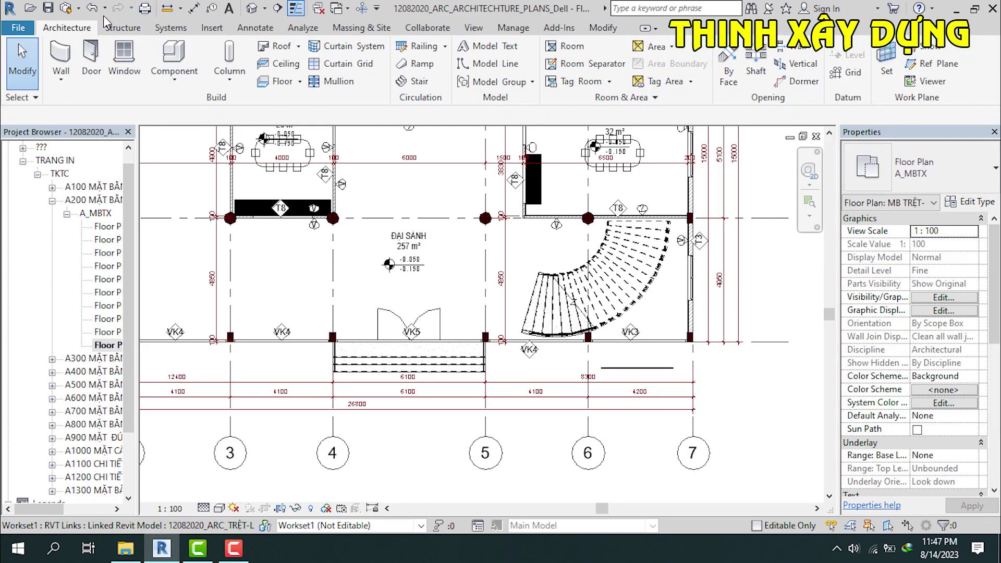
Step: Restart wall placement with WA, cancel it, and switch to the 3D view
key(w)
key(a)
key(Escape)
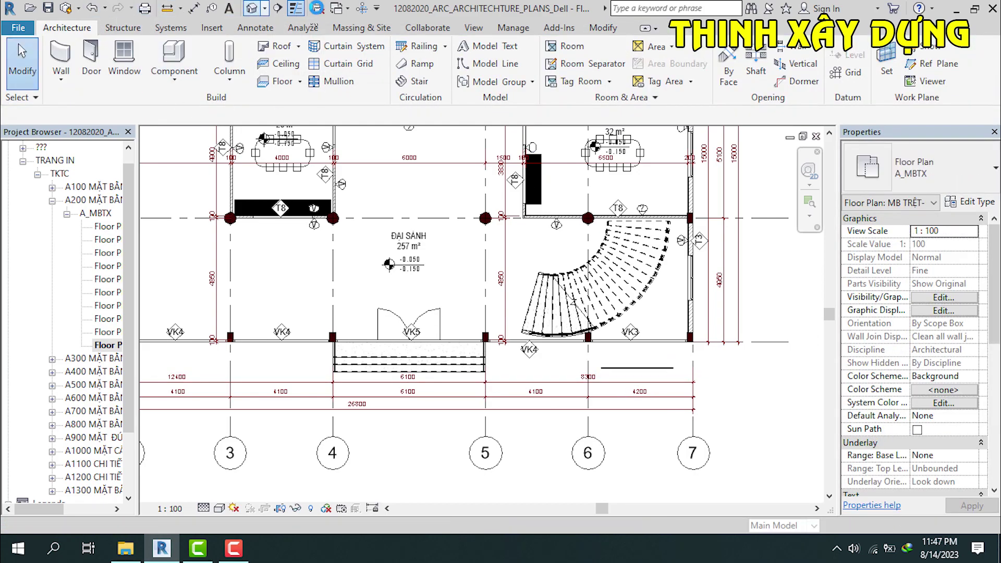
click(318, 7)
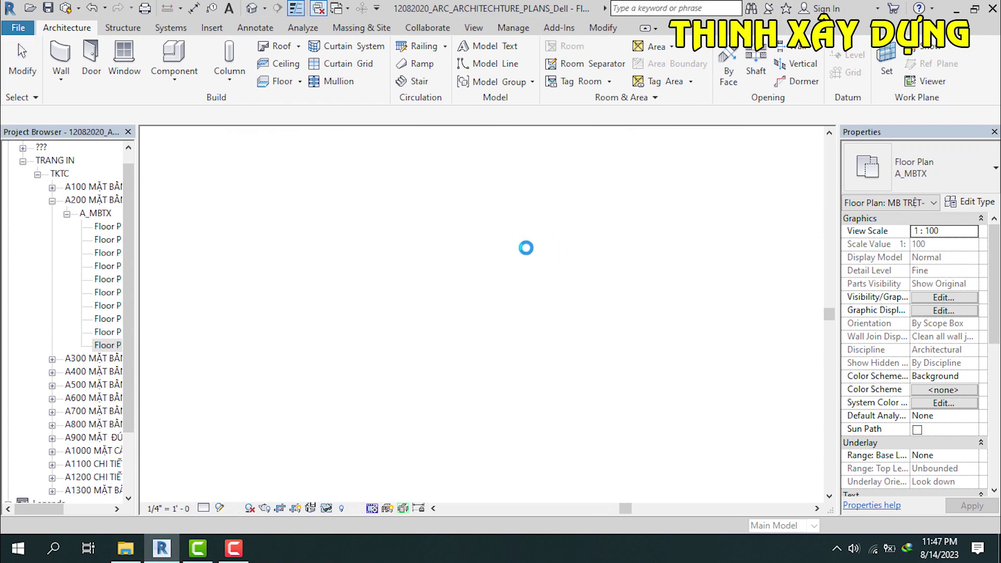
Step: Zoom around the 3D view and select the green wall
scroll(571, 378, up, 5)
scroll(571, 378, down, 2)
scroll(571, 380, down, 2)
scroll(570, 385, down, 3)
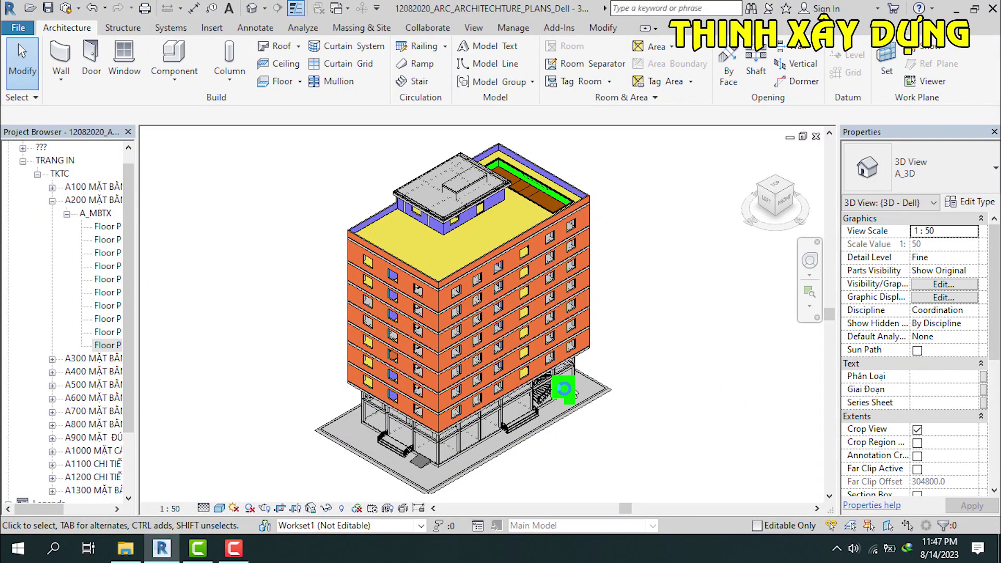
scroll(570, 386, up, 5)
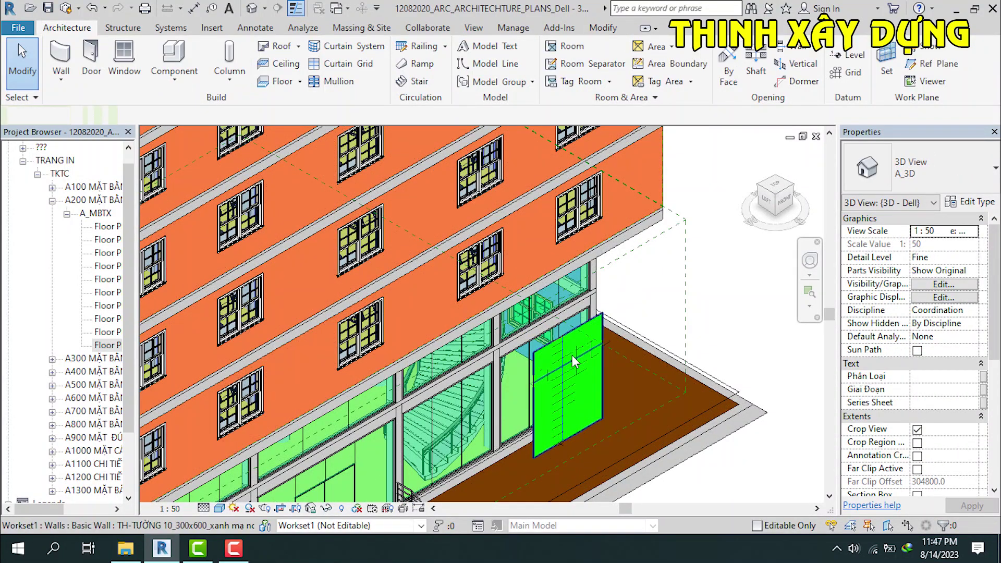
scroll(571, 346, up, 1)
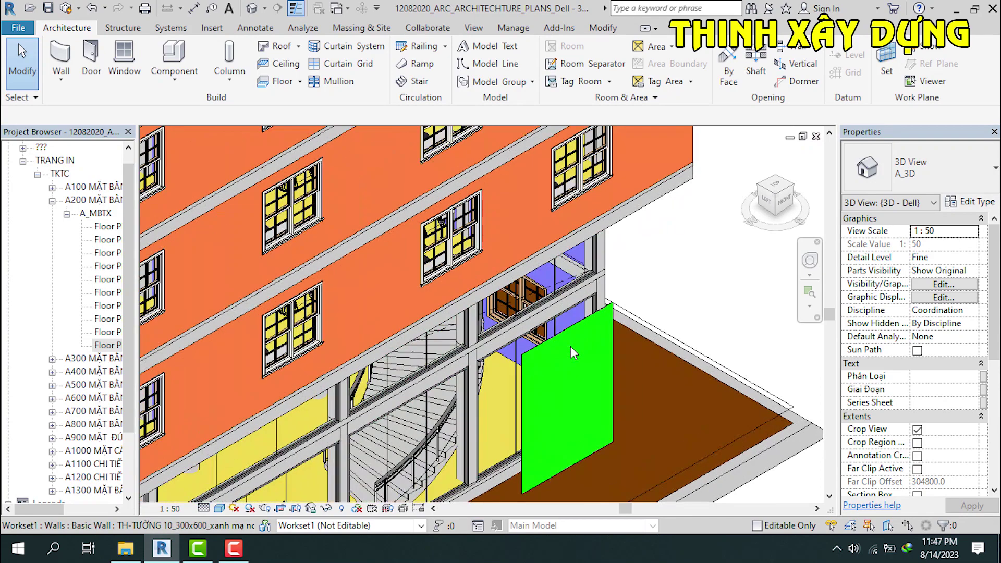
scroll(571, 347, down, 1)
click(571, 343)
scroll(571, 343, up, 1)
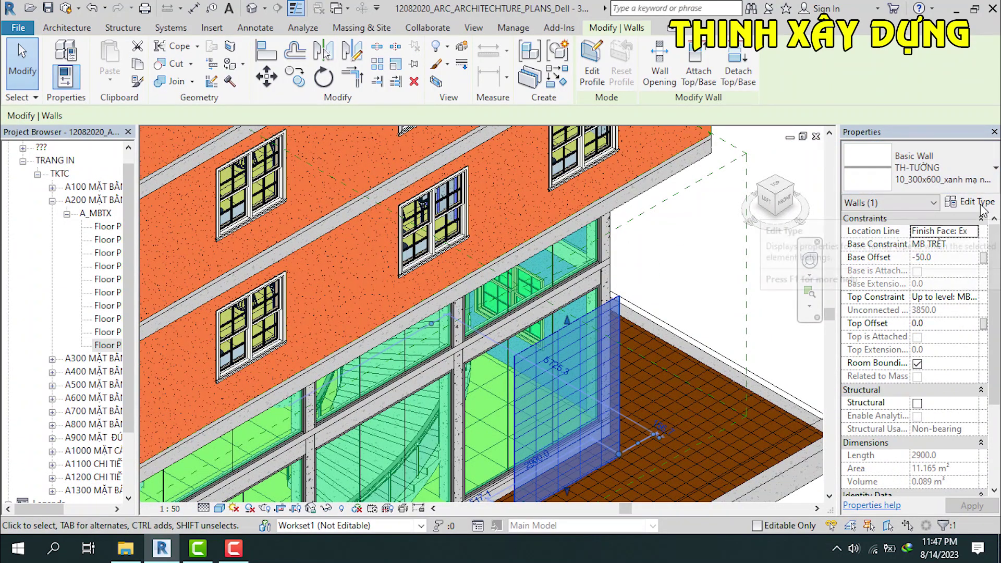
Step: Browse the wall Type Selector without changing it, then edit the wall's type
click(918, 167)
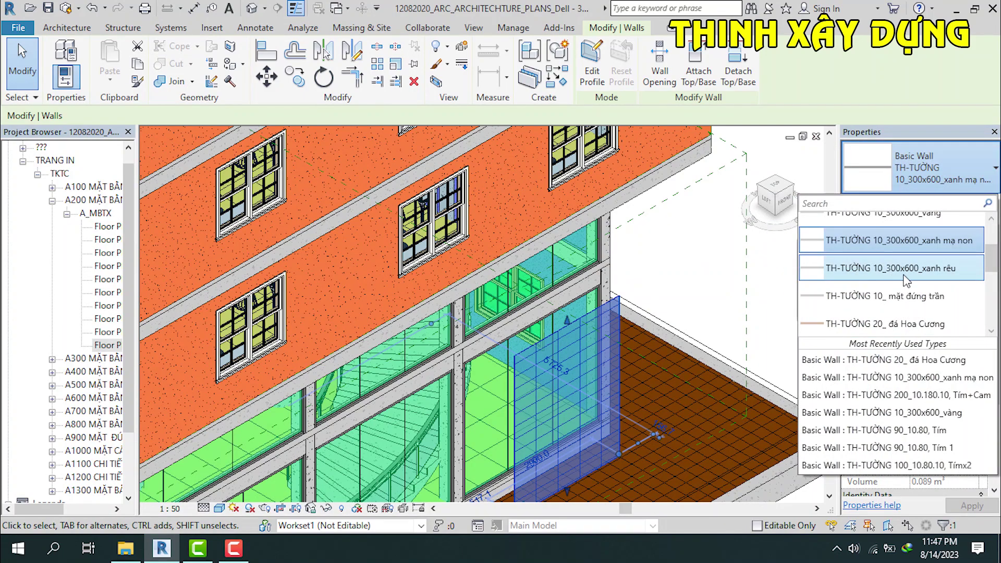
click(918, 240)
click(918, 172)
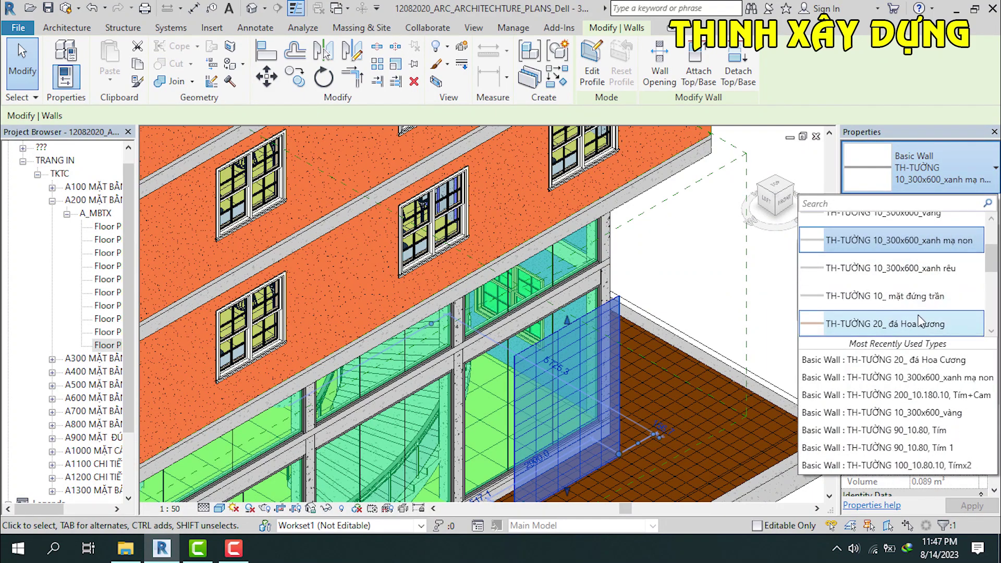
click(892, 241)
click(972, 203)
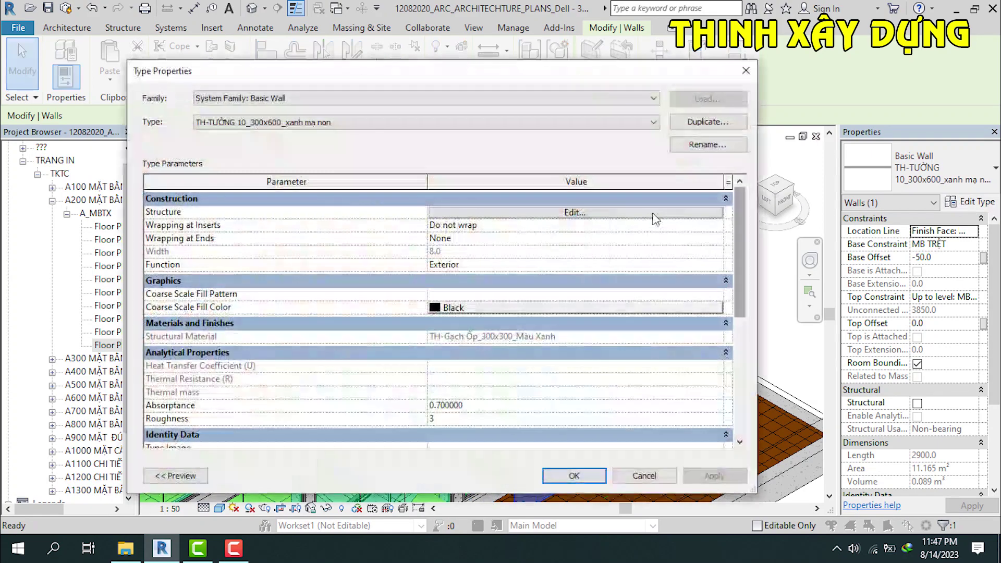
Step: Switch Type Properties to TH-TƯỜNG 10_300x600_vàng and open its Structure layers
click(653, 122)
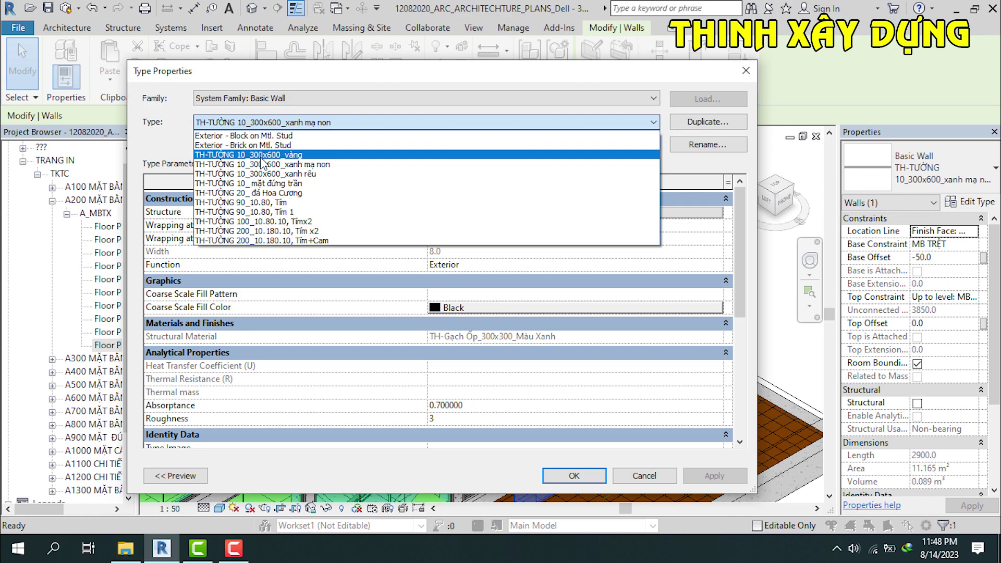
click(262, 158)
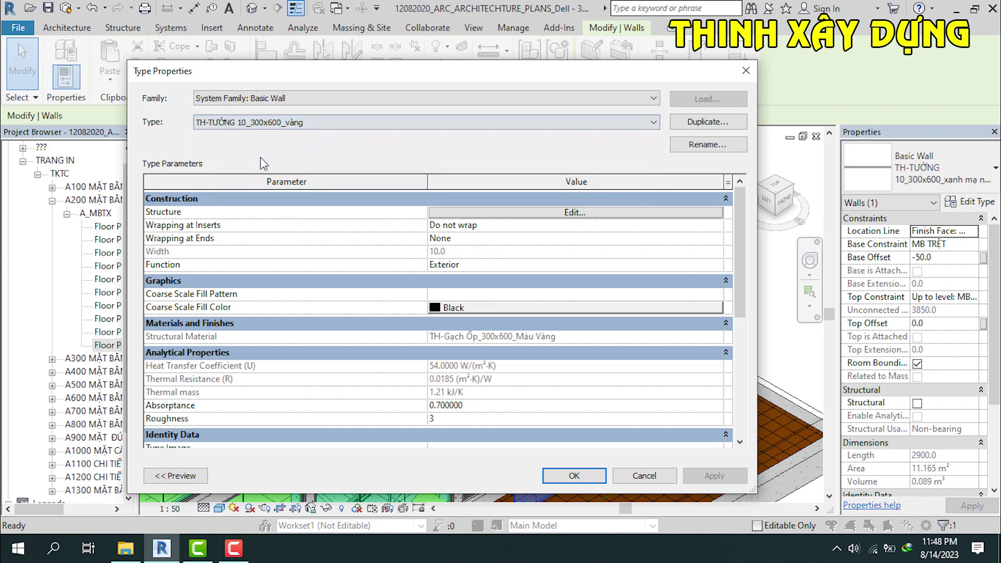
click(575, 212)
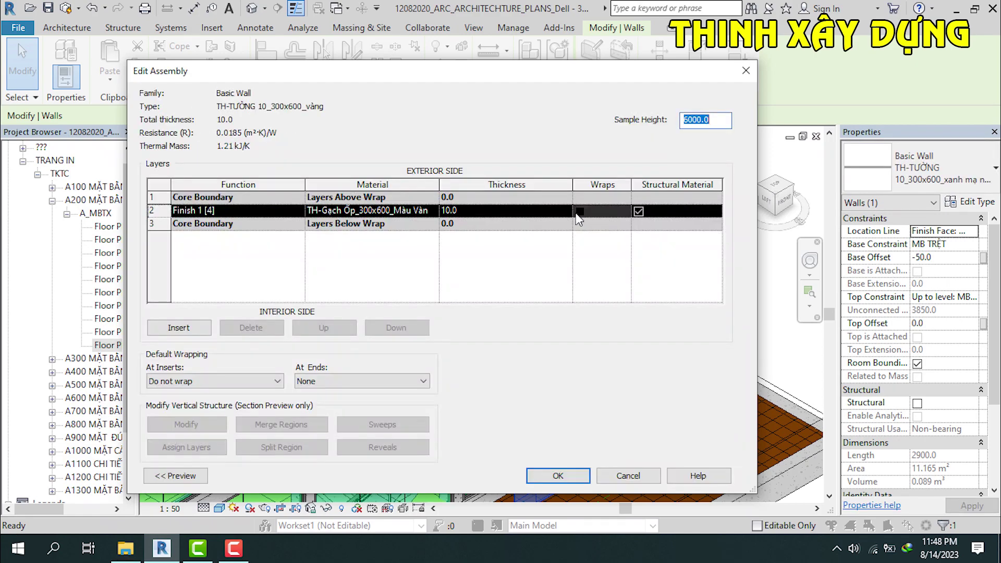
Step: Keep TH-Gạch Ốp_300x600_Màu Vàng as the finish layer material and close Edit Assembly
click(432, 214)
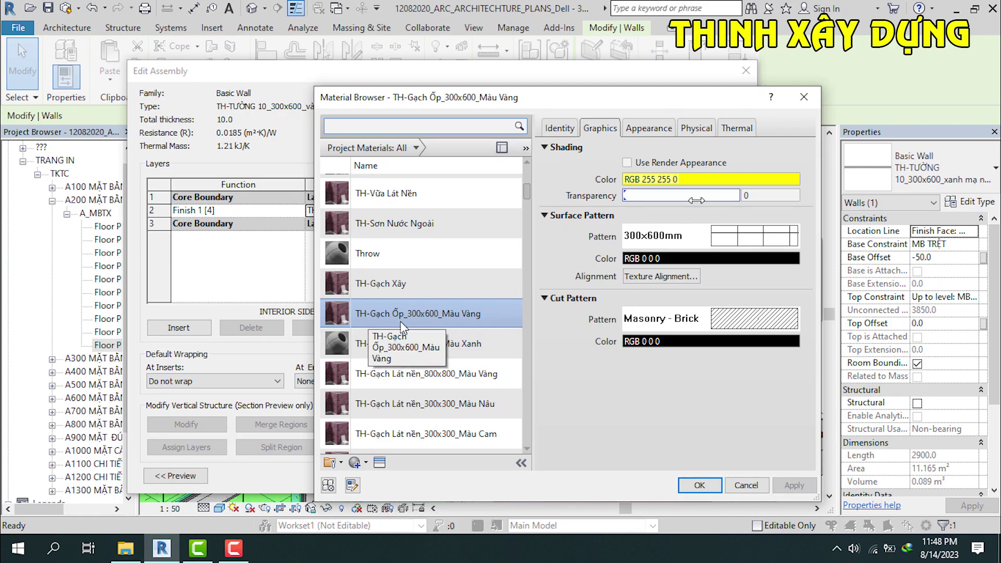
click(700, 480)
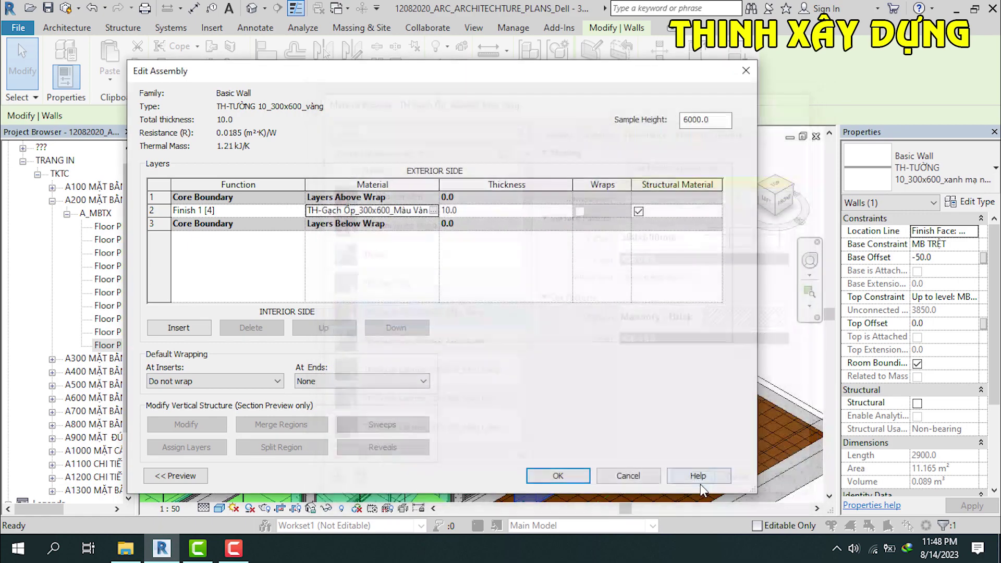
click(563, 476)
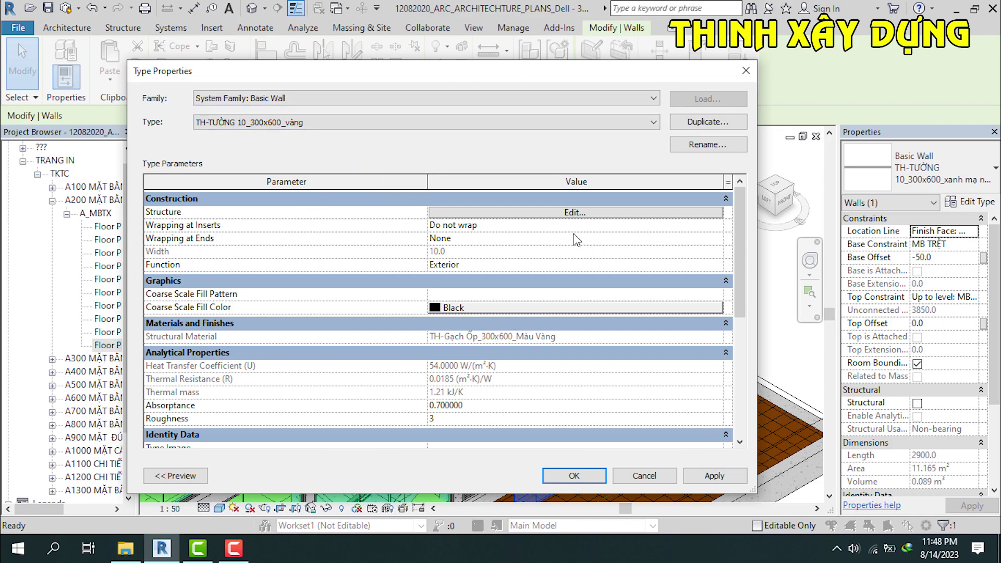
Step: Apply the vàng type to the wall, reselect it, and reopen its Type Properties
click(571, 477)
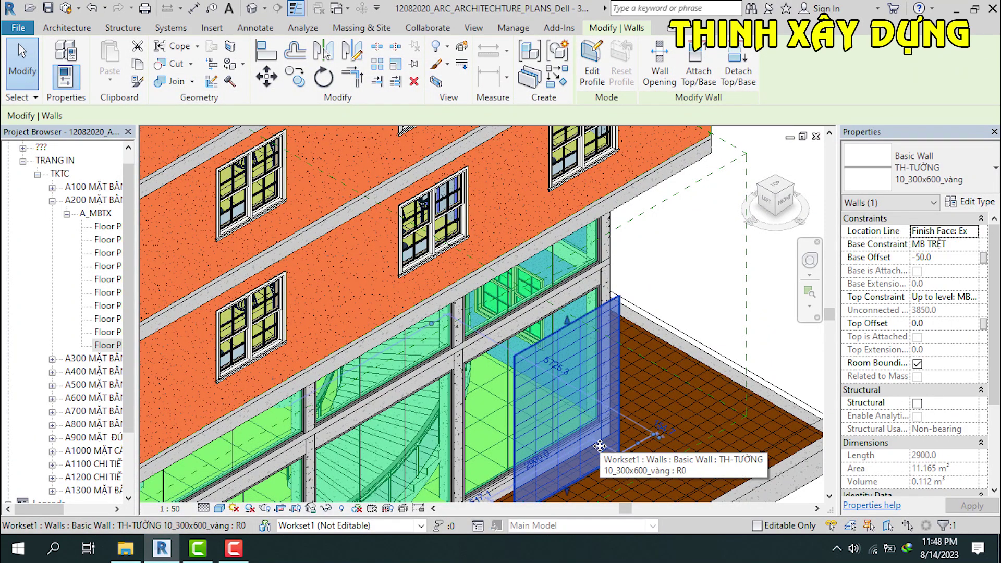
key(Escape)
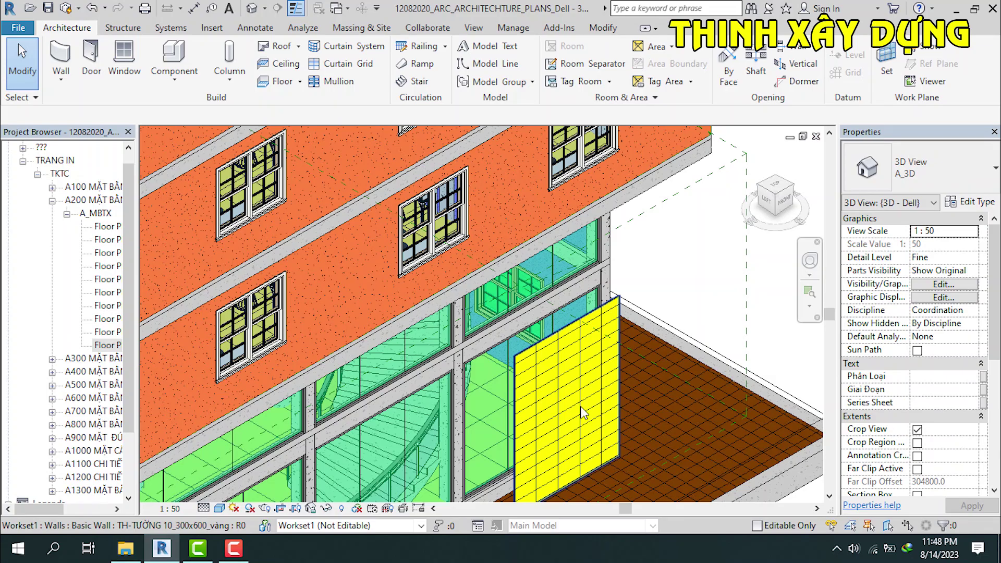
click(583, 412)
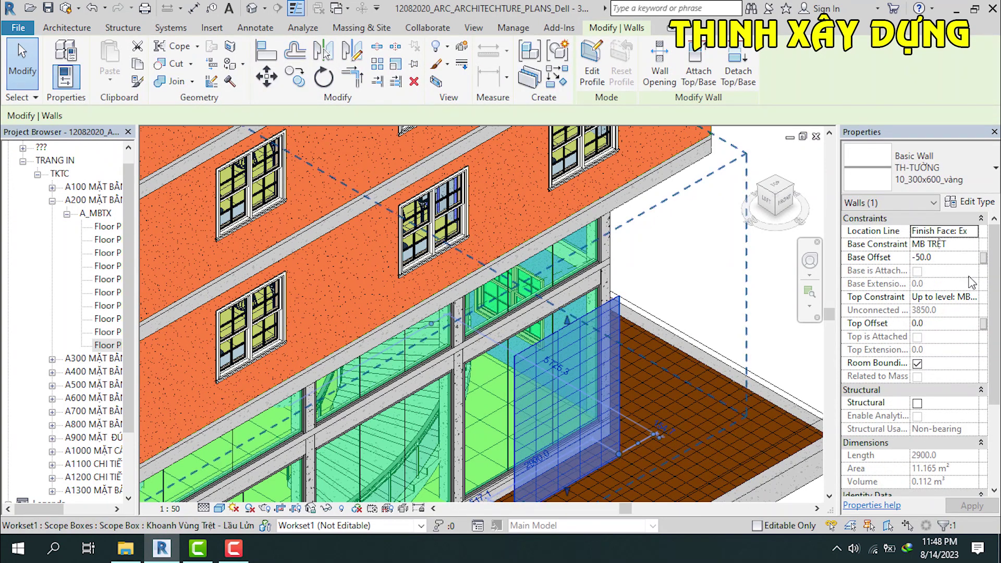
click(974, 202)
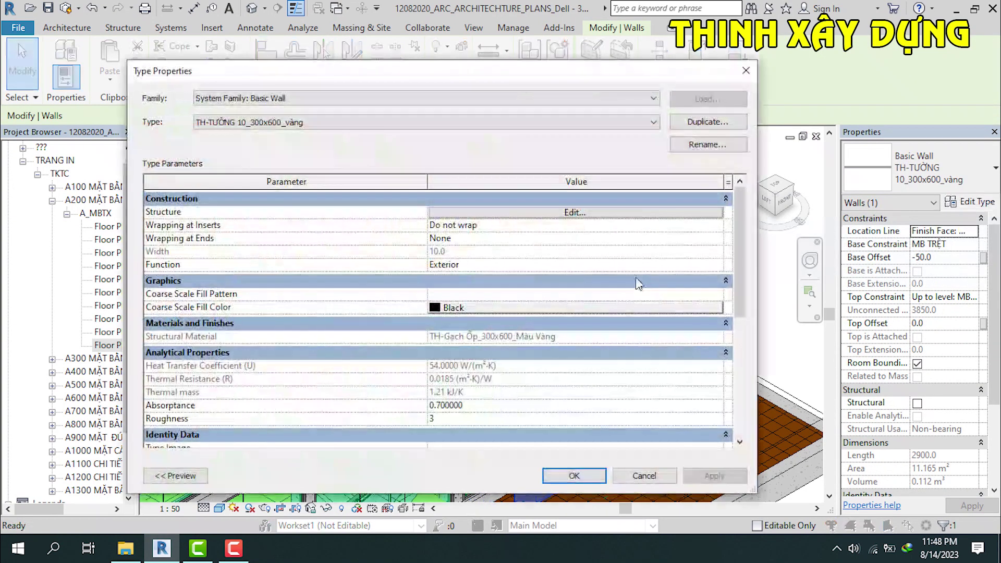
Step: Switch the wall back to xanh mạ non, confirming its TH-Gạch Ốp_300x300_Màu Xanh finish
click(373, 124)
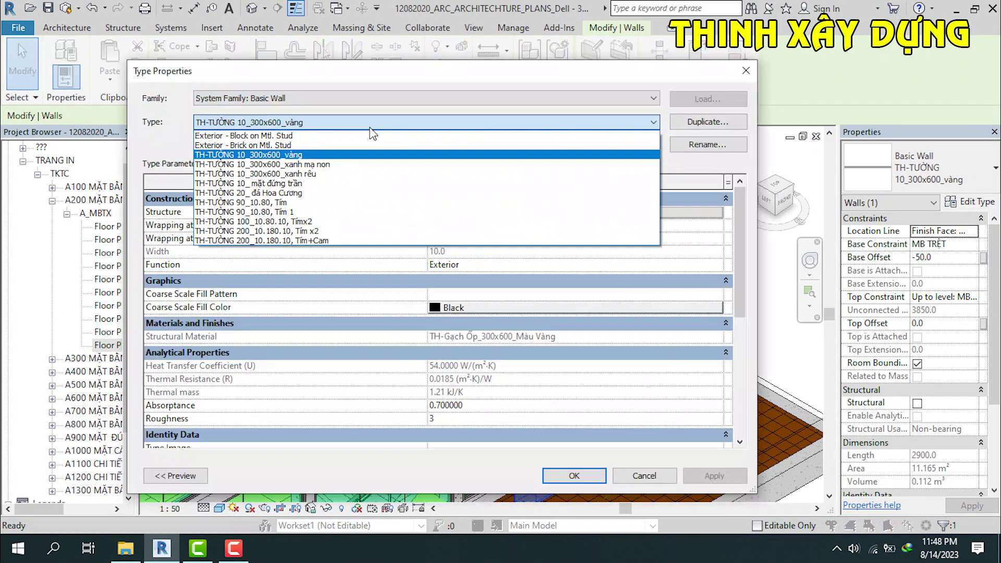
click(311, 164)
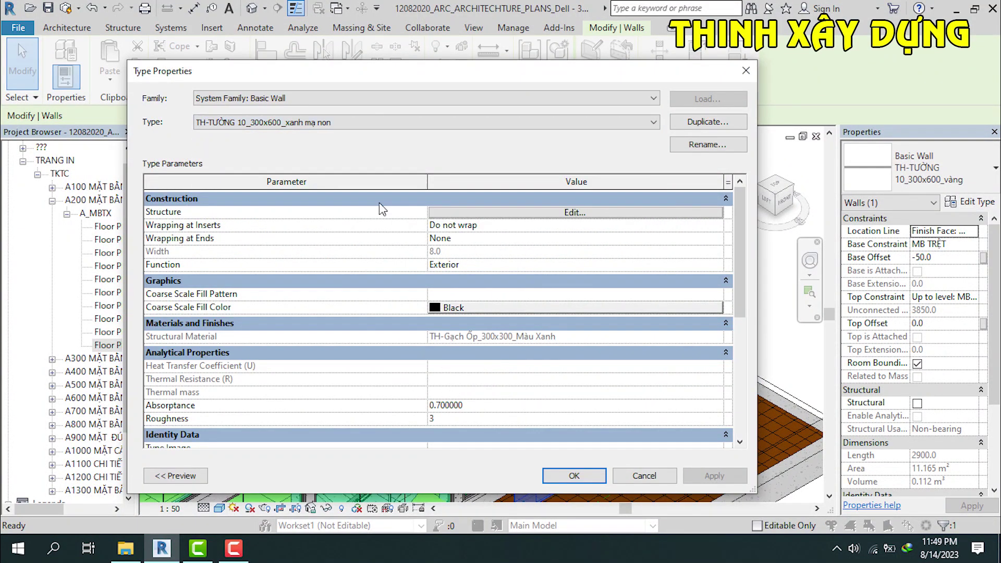
click(567, 211)
click(434, 211)
click(434, 210)
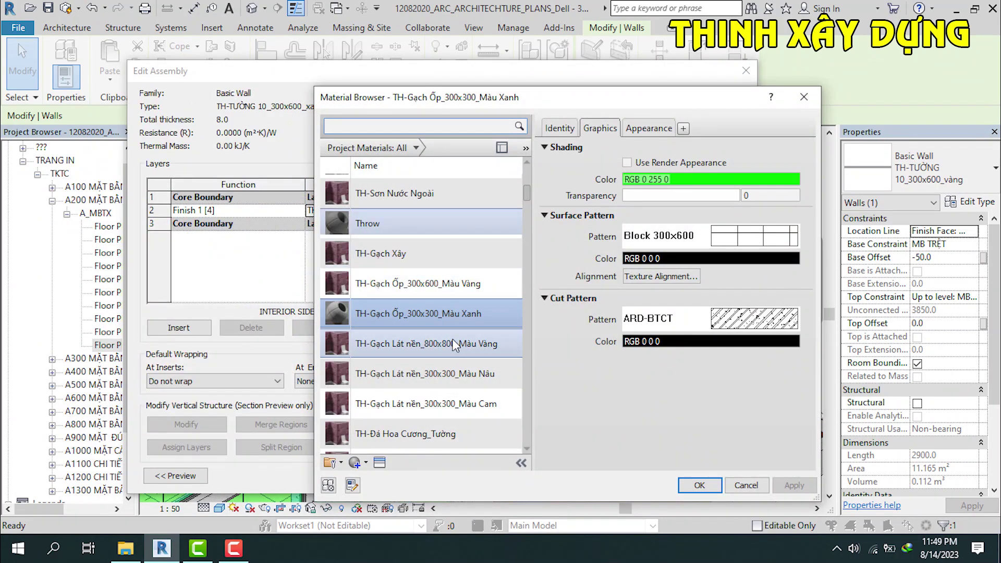
click(701, 486)
click(571, 479)
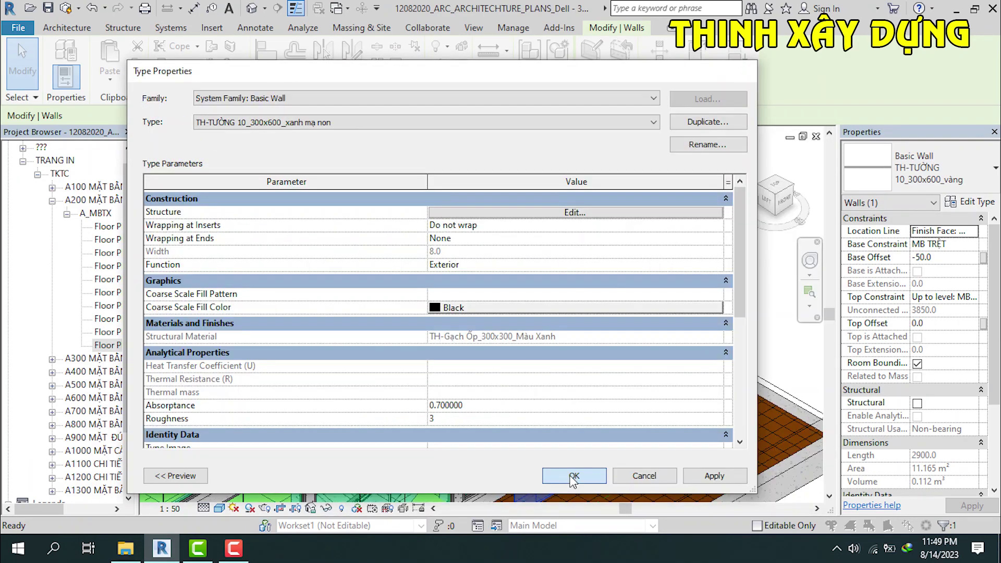
click(571, 477)
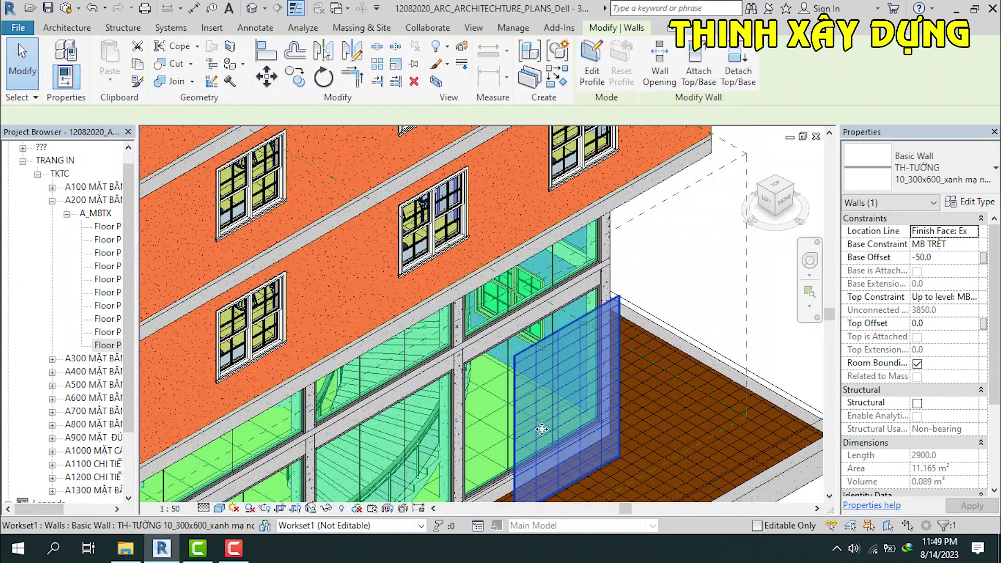
Step: Deselect the wall, widen the Project Browser, and expand Families > Walls > Basic Wall
key(Escape)
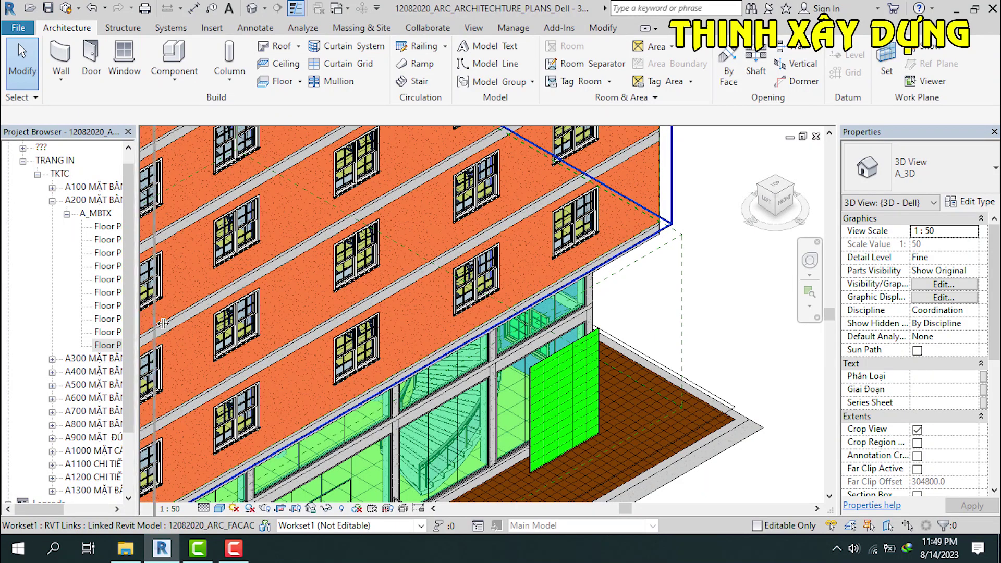
drag(163, 324, 237, 326)
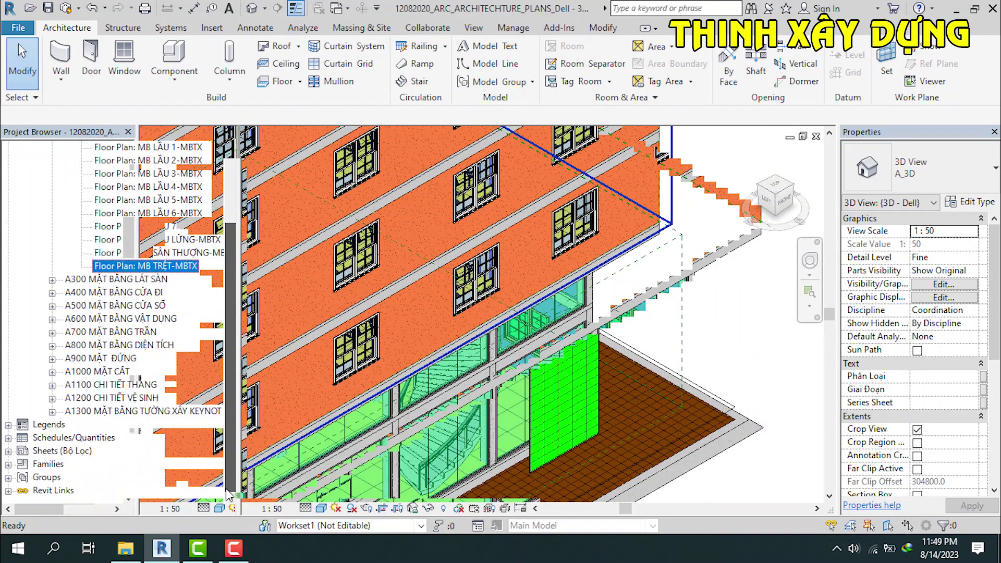
click(9, 465)
scroll(42, 469, down, 3)
scroll(42, 470, down, 3)
click(38, 489)
scroll(56, 462, down, 1)
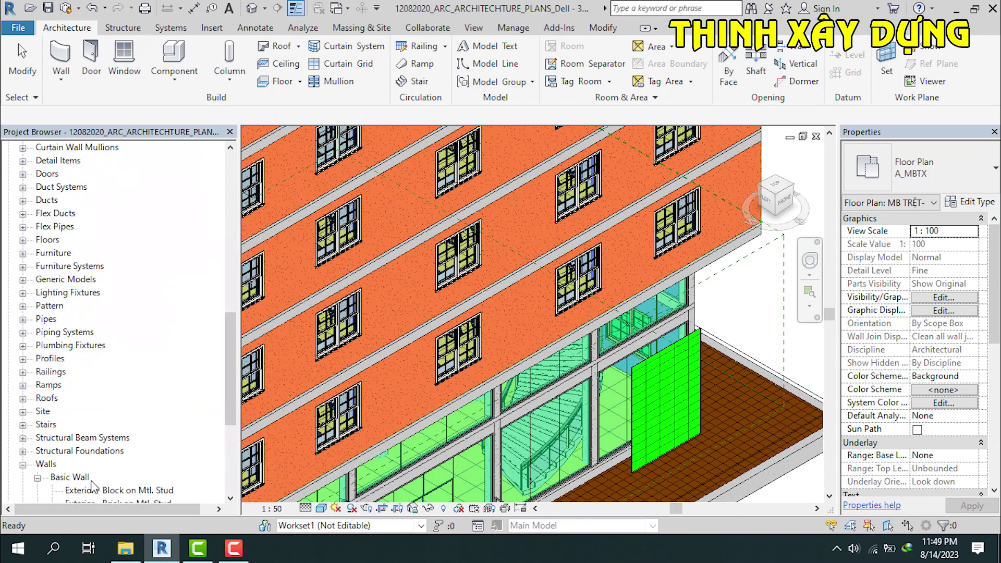
scroll(146, 459, down, 3)
scroll(154, 451, down, 2)
scroll(162, 443, down, 1)
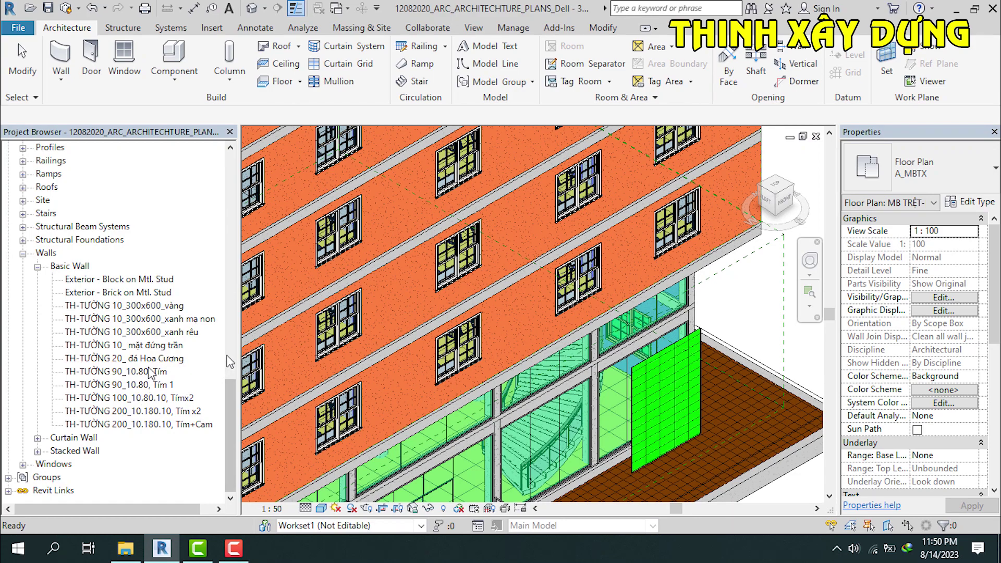
click(156, 308)
right_click(156, 309)
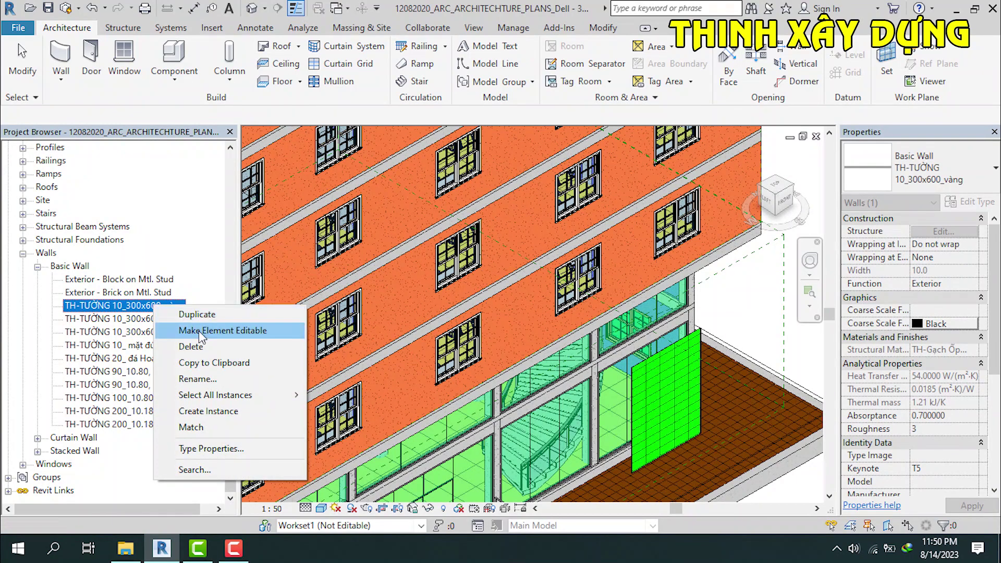
click(201, 359)
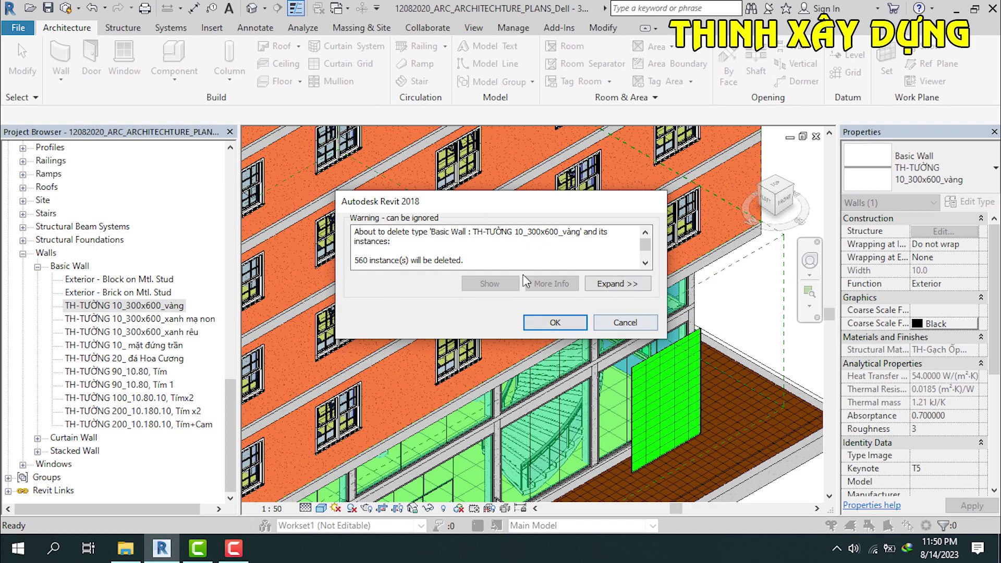
click(625, 322)
right_click(194, 323)
click(276, 362)
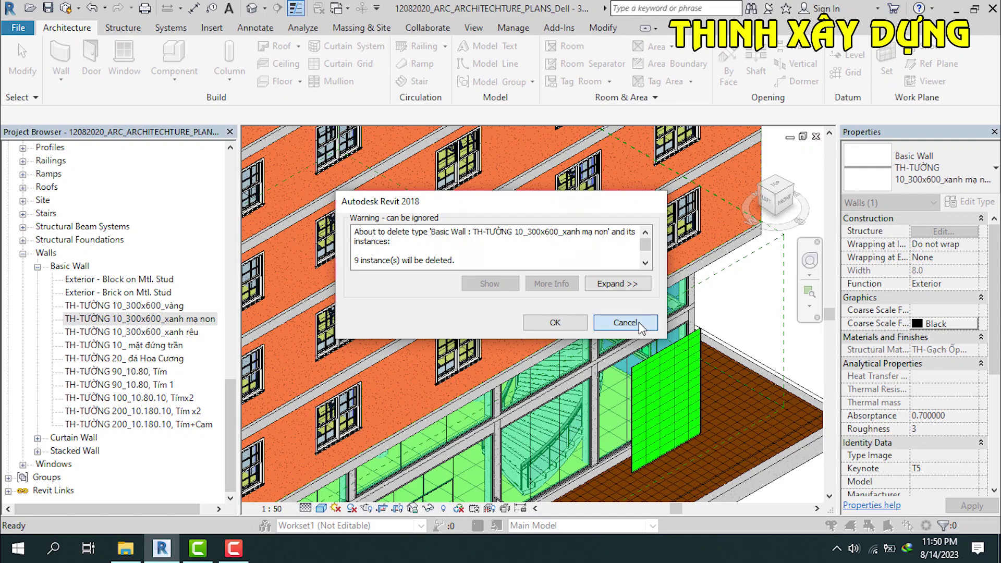
click(629, 321)
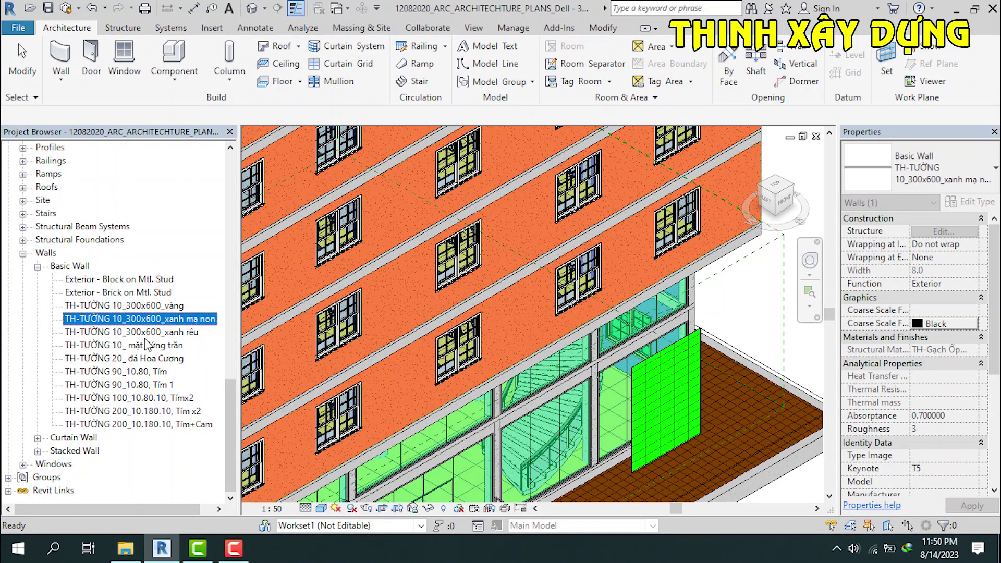
Step: Delete the TH-TƯỜNG 10_300x600_xanh rêu wall type, undoing once and deleting again
key(Down)
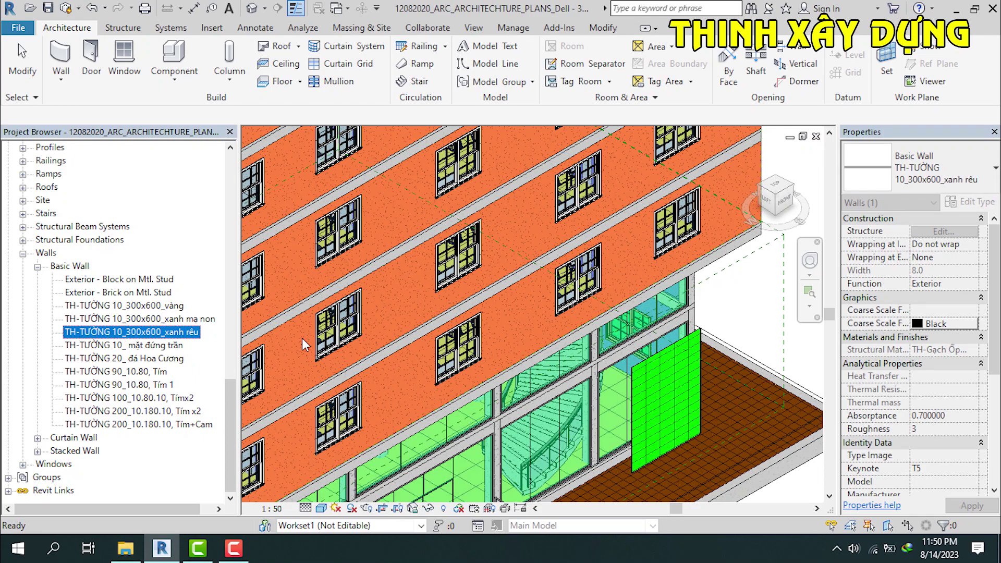
right_click(150, 338)
click(200, 384)
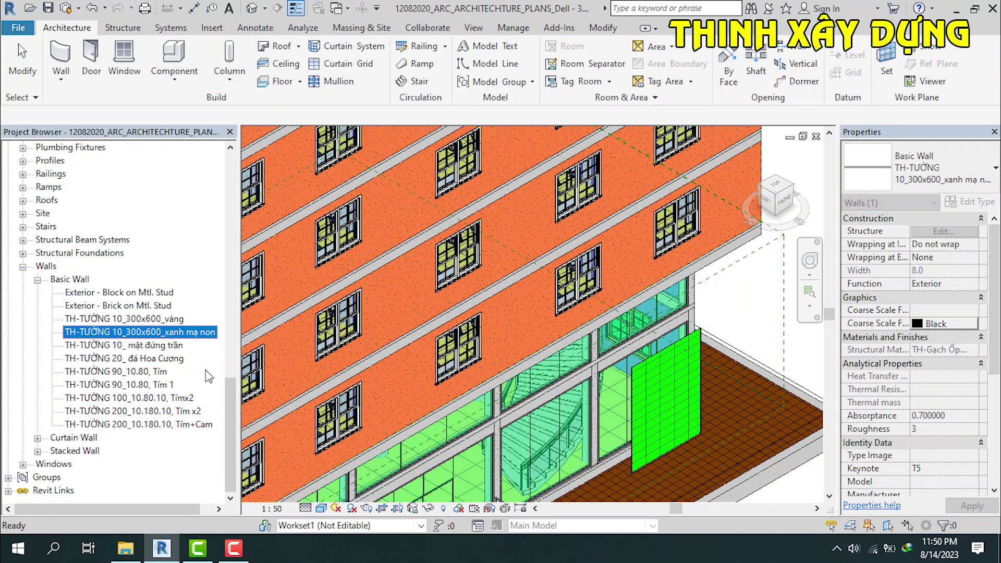
key(ctrl+z)
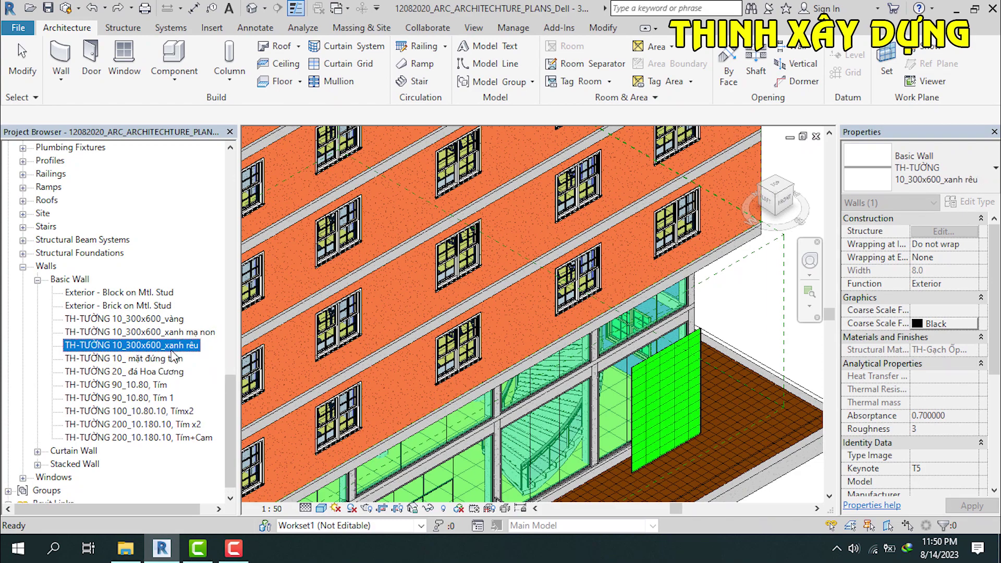
right_click(172, 350)
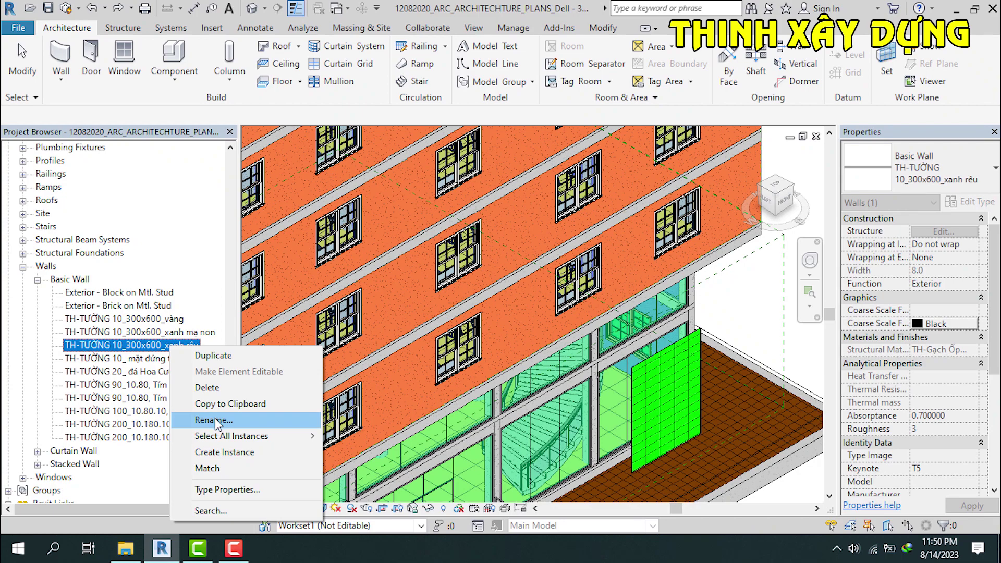
click(216, 387)
Step: Try deleting the mặt đứng trần and đá Hoa Cương wall types, cancelling the warnings
click(150, 346)
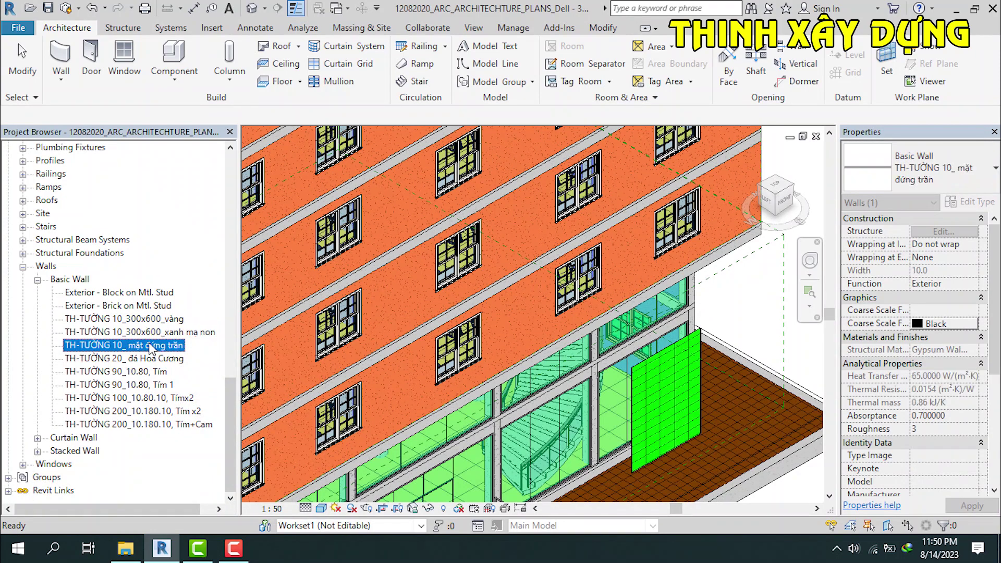
right_click(151, 348)
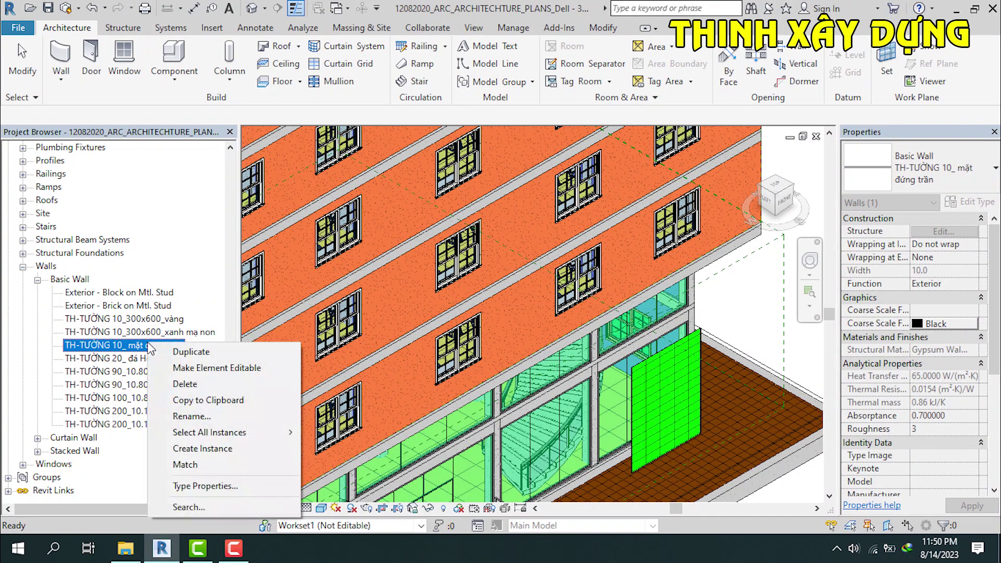
click(198, 386)
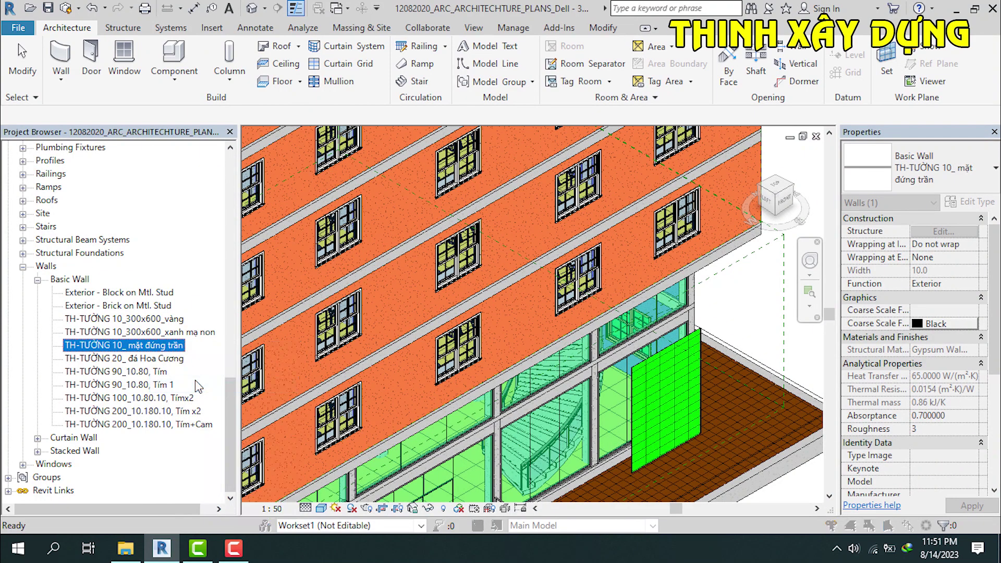
click(626, 323)
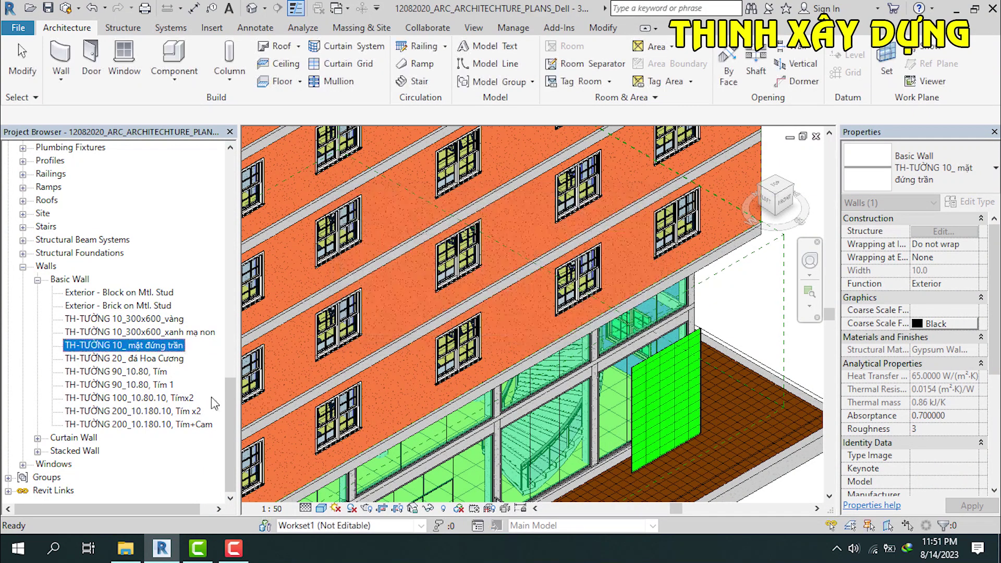
right_click(150, 361)
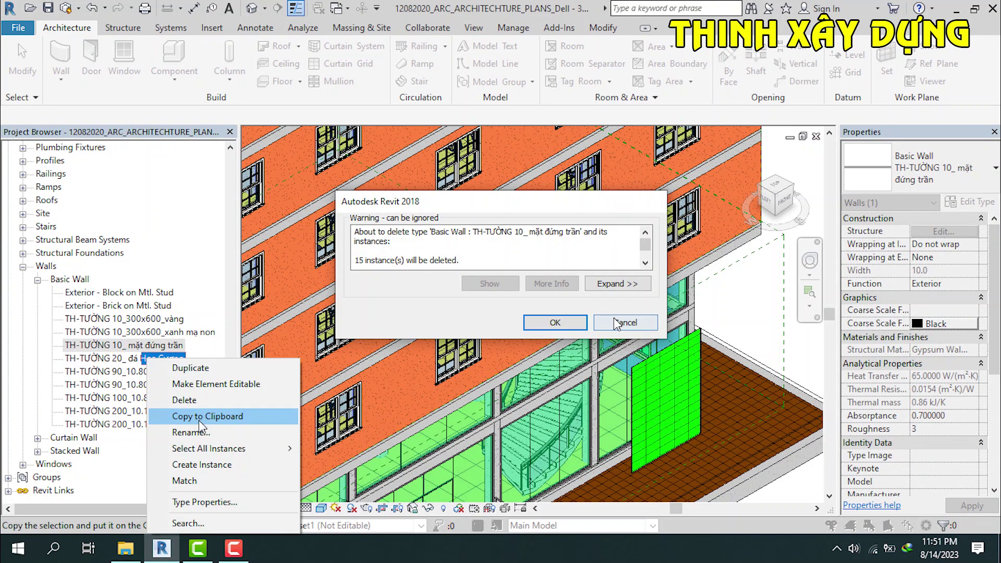
click(188, 401)
Step: Cancel deleting the đá Hoa Cương type, confirm the yellow vàng tile wall type, and clear the selection
click(624, 332)
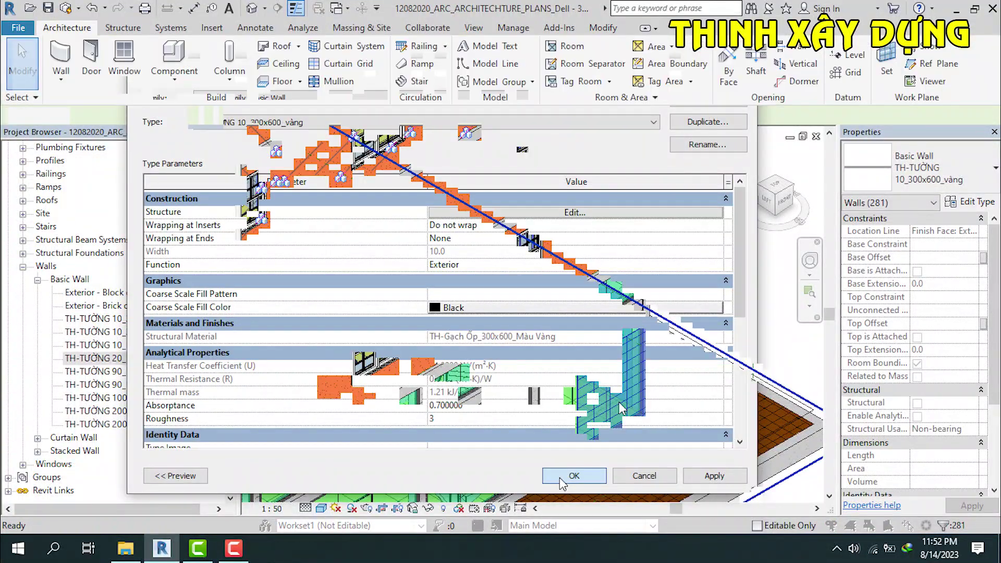
click(573, 476)
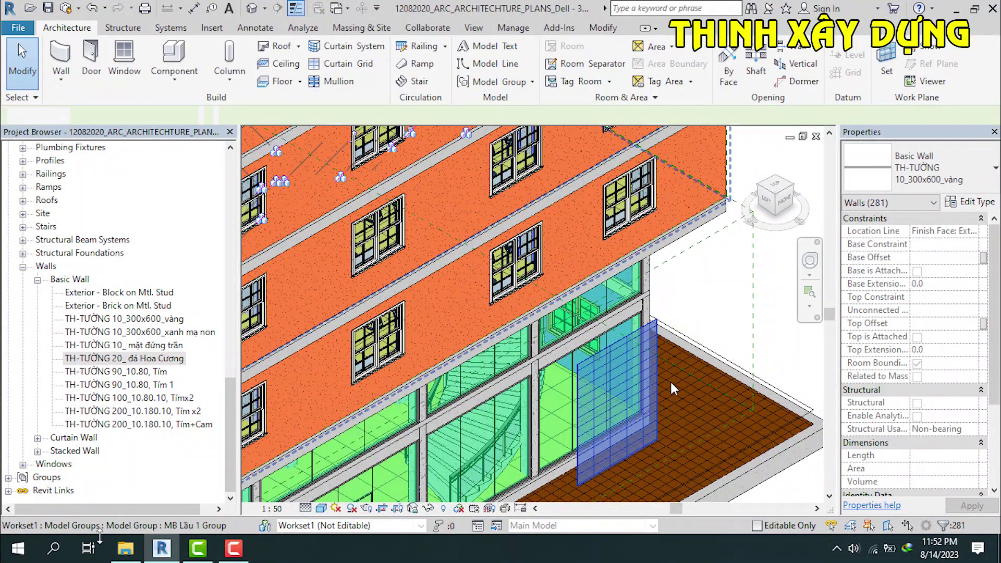
key(Escape)
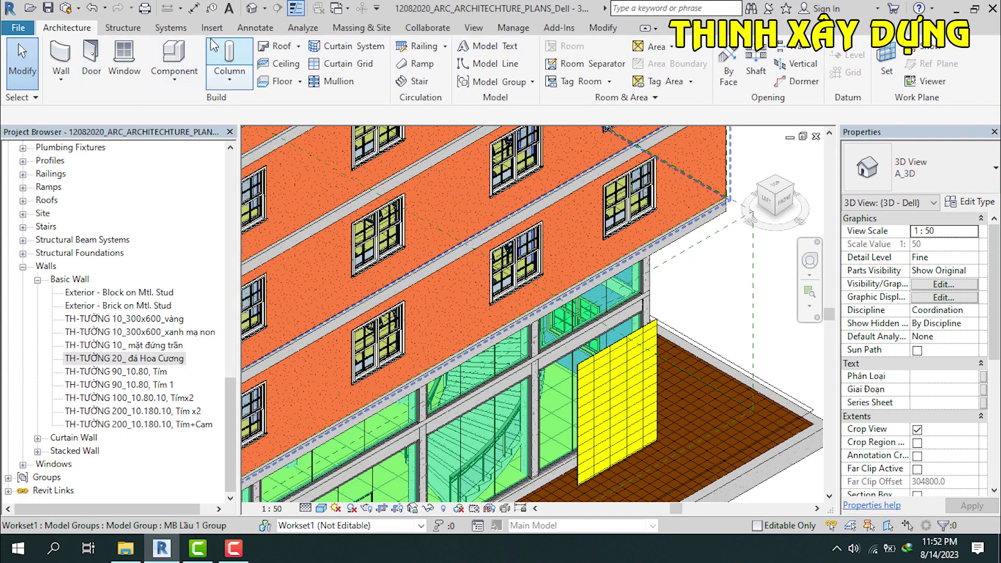
Step: Search the project Material Browser for 'th' and browse the matching materials
click(514, 28)
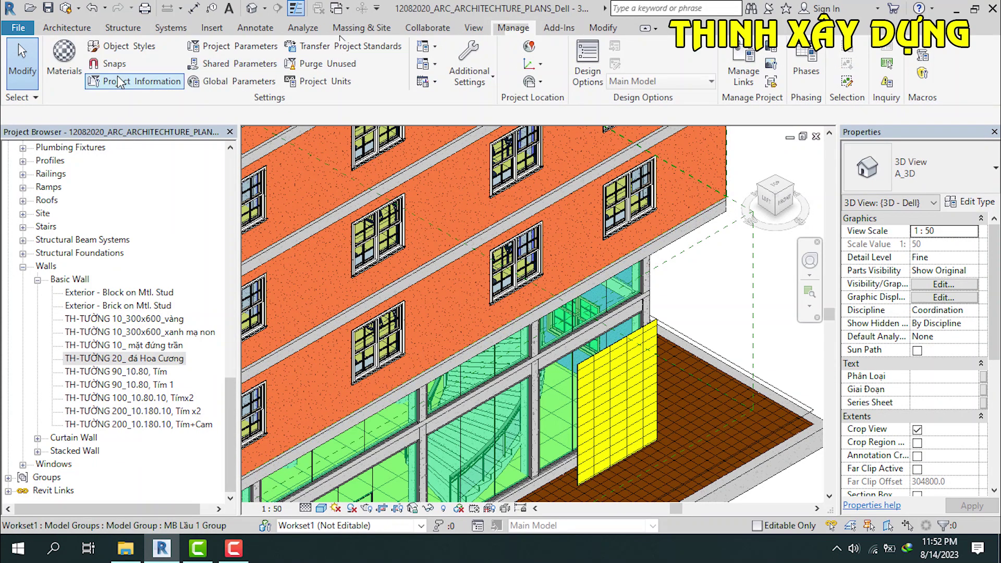
click(63, 56)
scroll(440, 275, up, 1)
click(396, 127)
text(th)
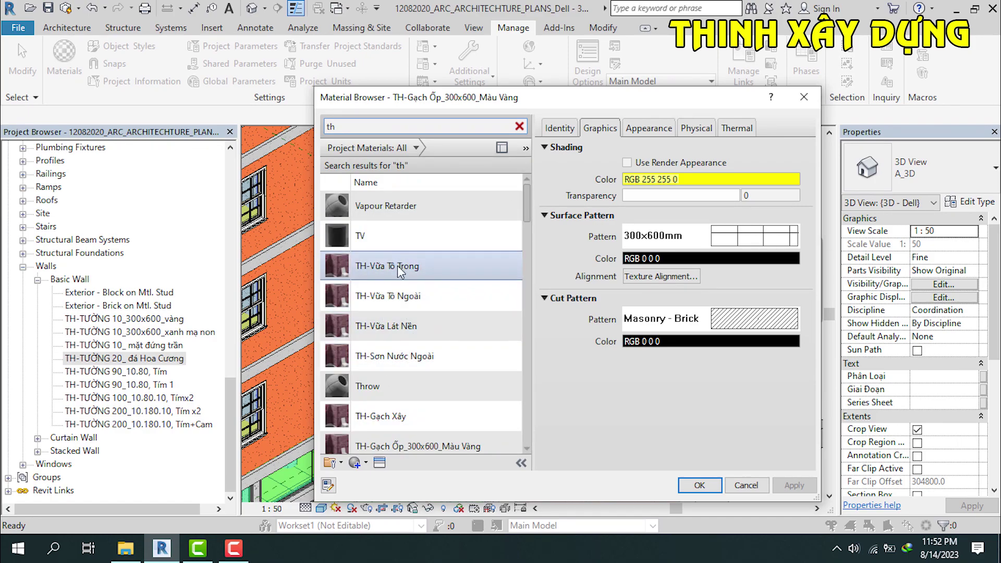
scroll(391, 308, down, 1)
scroll(395, 332, down, 1)
scroll(396, 335, down, 1)
scroll(396, 334, up, 1)
scroll(396, 336, down, 2)
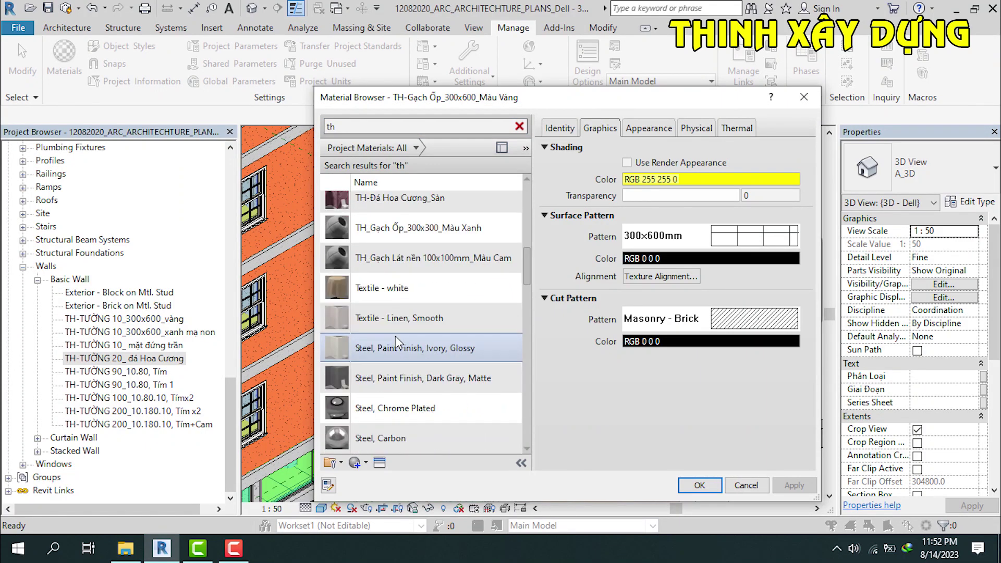
scroll(395, 335, down, 1)
scroll(397, 336, up, 1)
scroll(399, 334, down, 3)
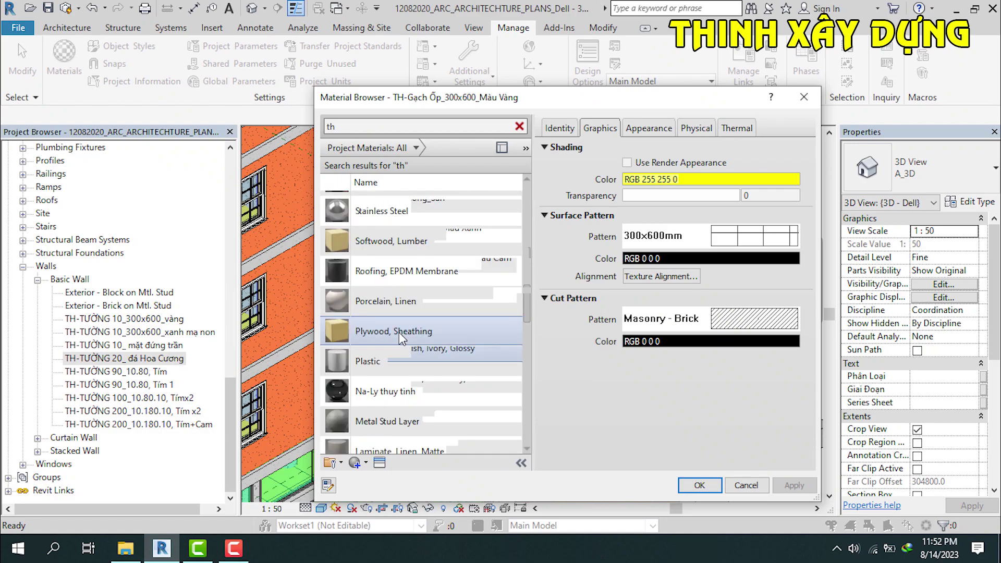
scroll(399, 333, down, 3)
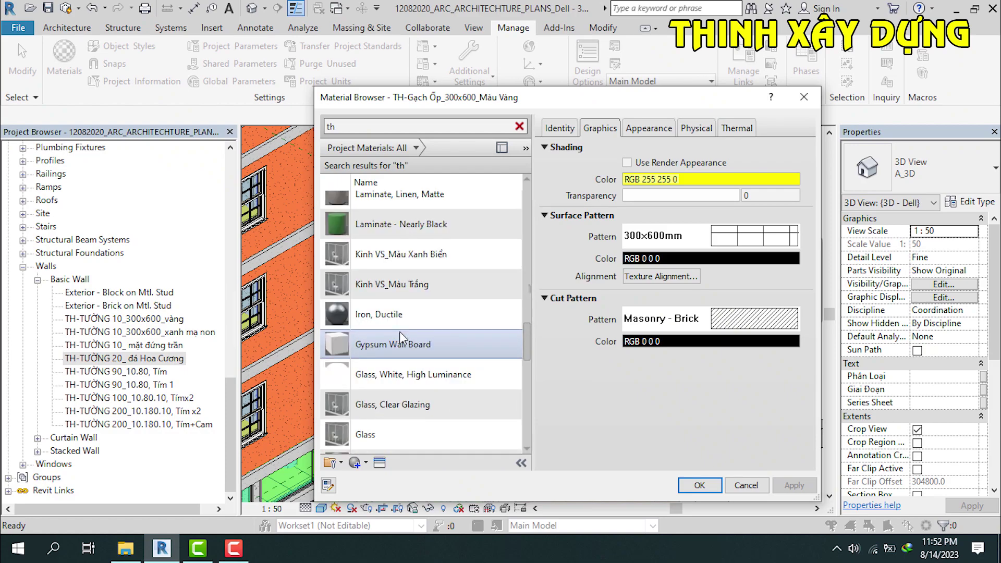
scroll(399, 332, up, 3)
scroll(399, 333, down, 4)
scroll(402, 337, down, 1)
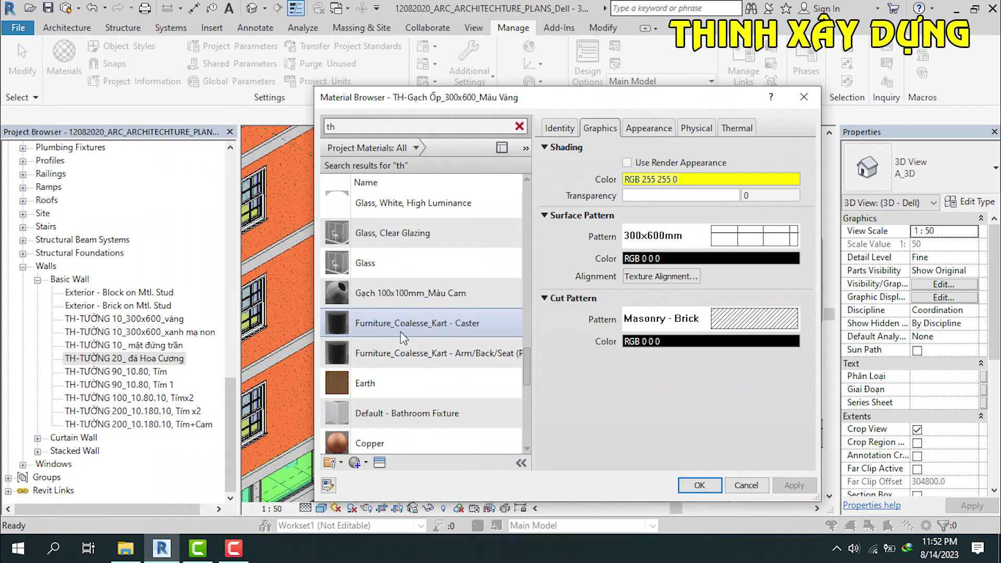
scroll(402, 338, up, 1)
scroll(401, 338, down, 3)
scroll(402, 338, down, 2)
scroll(402, 338, up, 2)
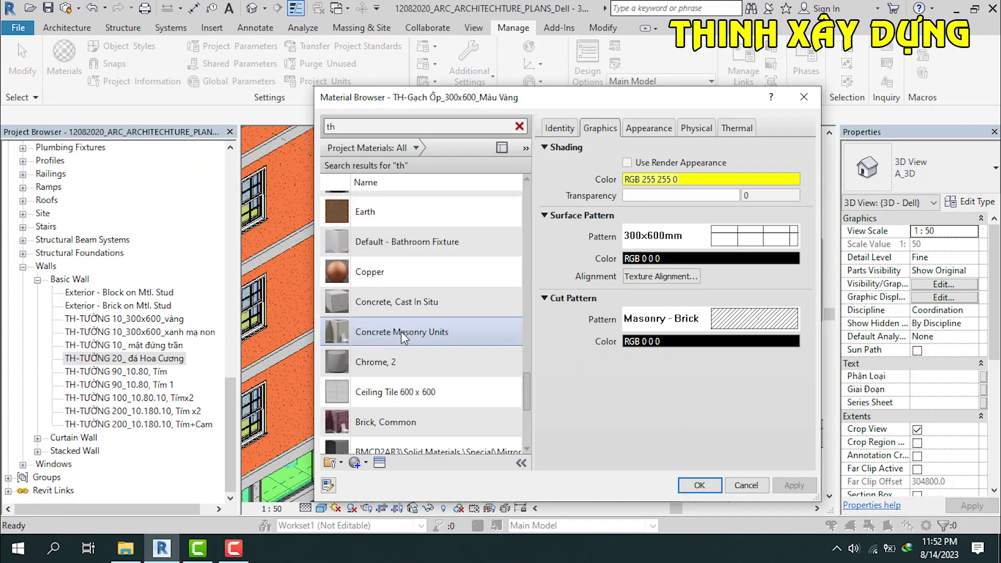
scroll(401, 331, up, 2)
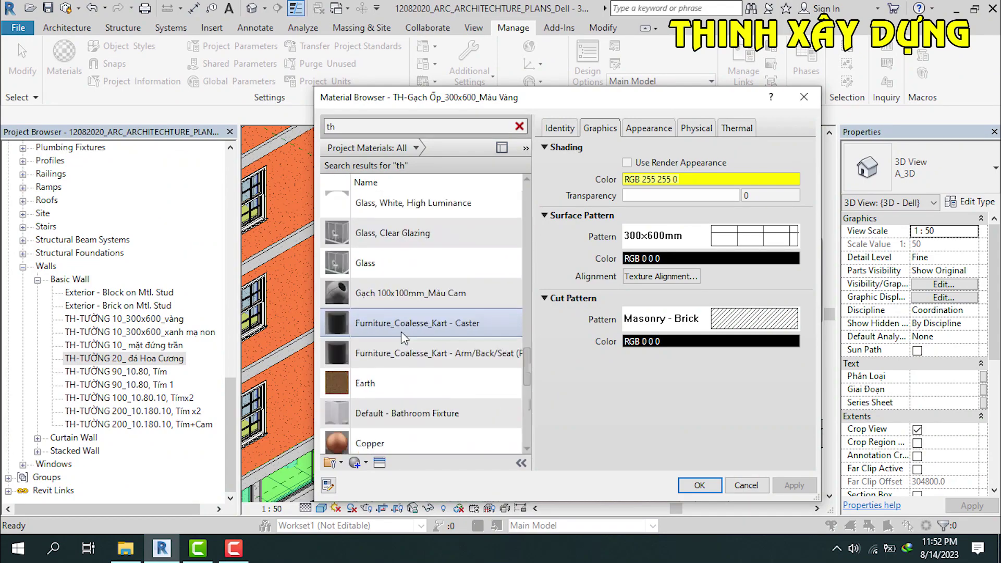
Step: Rename Gạch 100x100mm_Màu Cam to TH_Gạch Lát nền 100x100mm_Màu Cam and apply the change
click(403, 301)
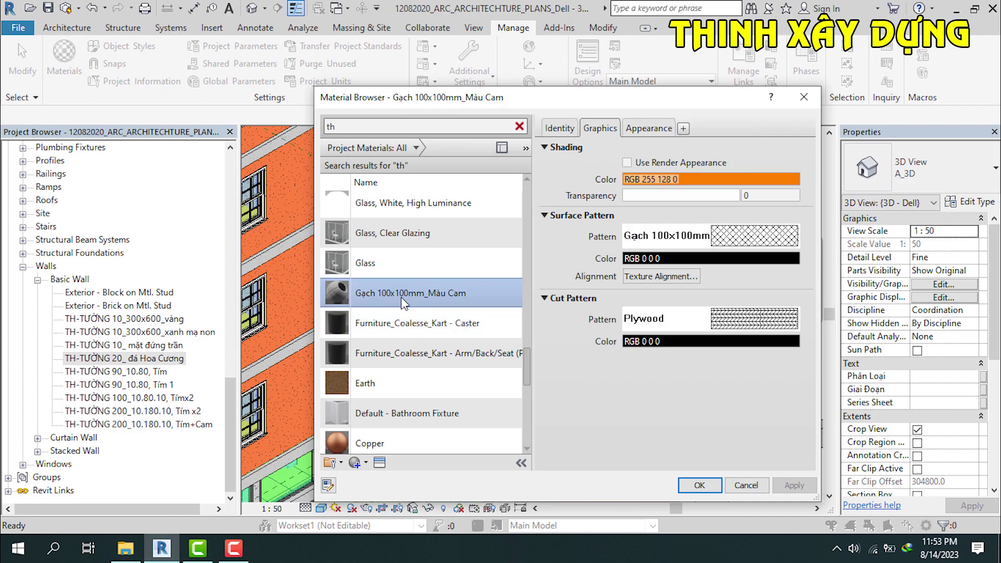
right_click(377, 295)
click(410, 336)
click(404, 323)
scroll(403, 340, up, 5)
scroll(403, 336, up, 5)
click(404, 338)
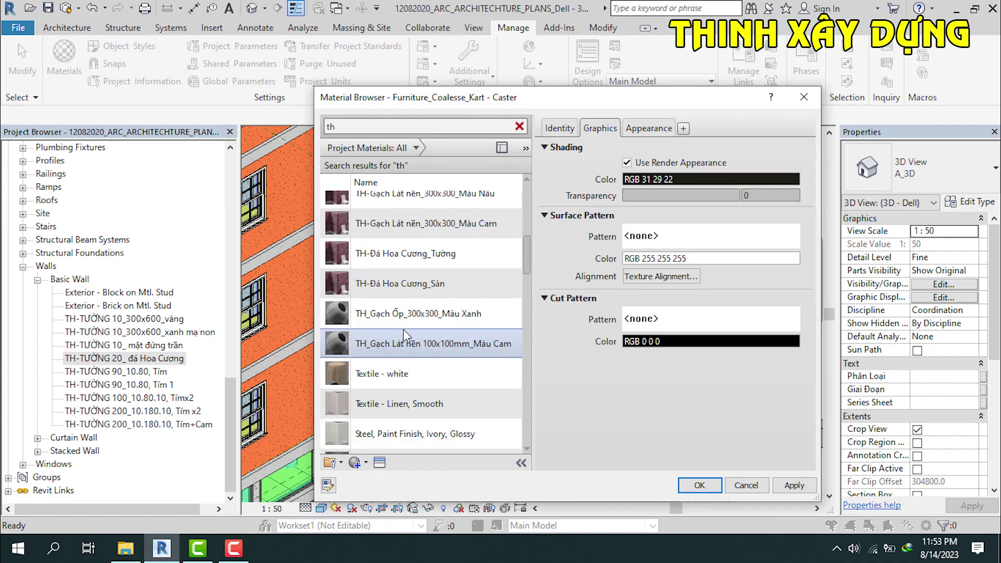
scroll(403, 330, down, 5)
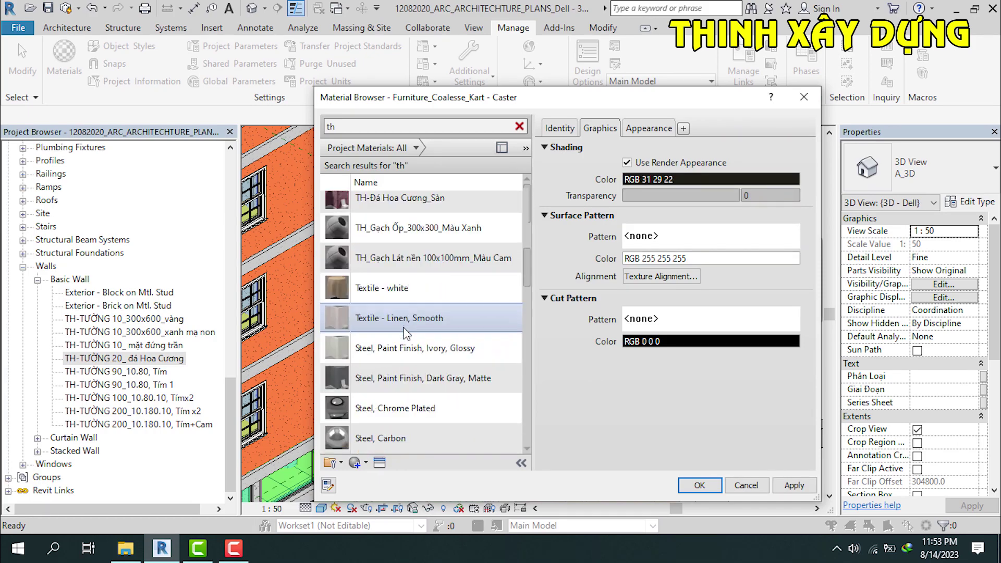
scroll(403, 331, up, 2)
scroll(403, 329, down, 3)
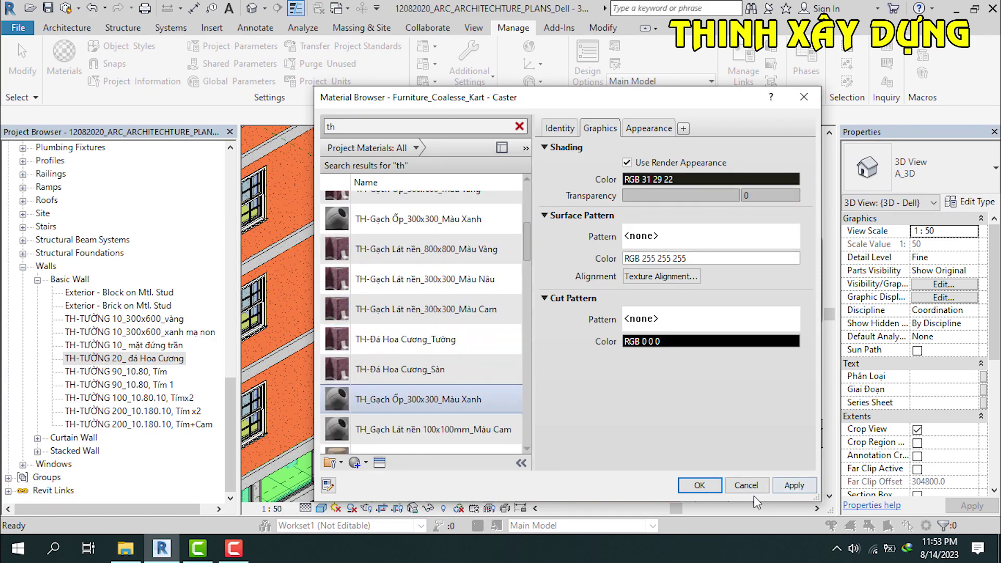
click(783, 487)
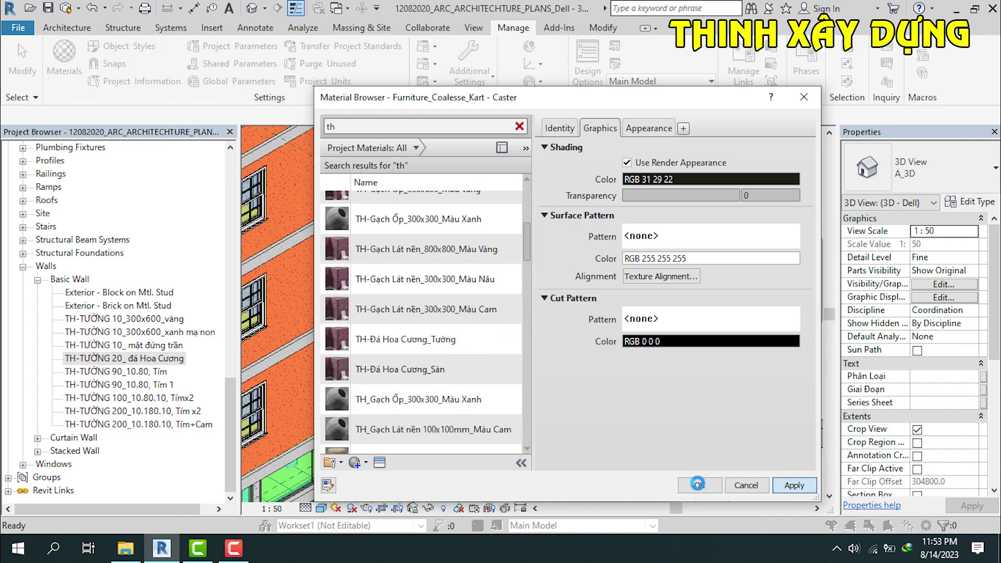
click(698, 484)
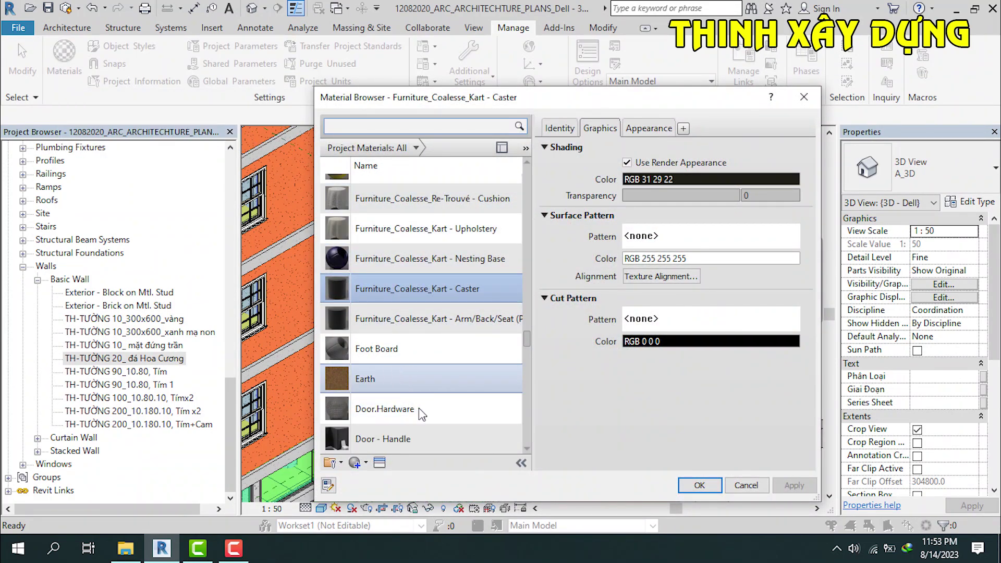
click(747, 485)
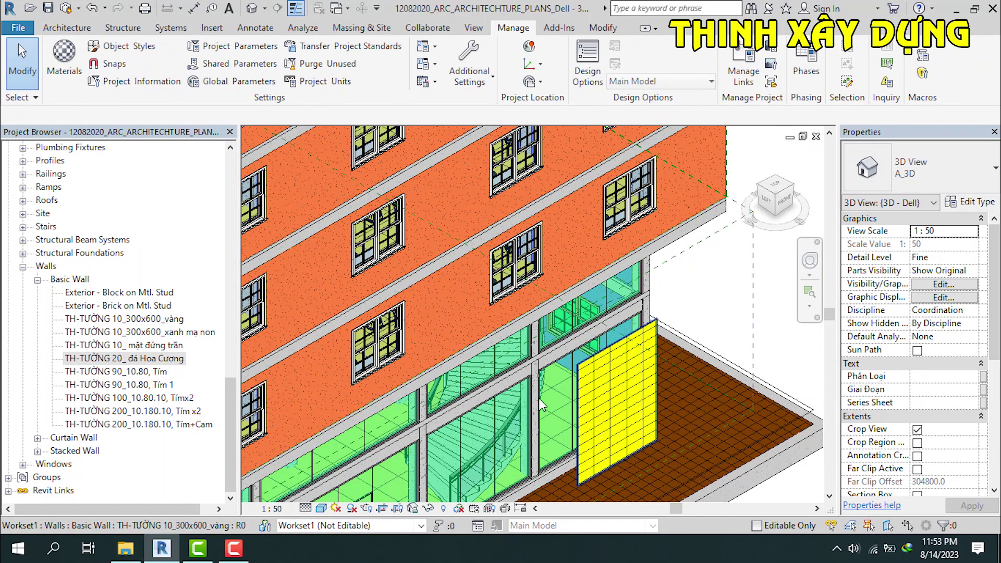
Step: Under Revit Links, open and unload the TRỆT-LẦU LỬNG link as its own model
click(174, 477)
click(8, 491)
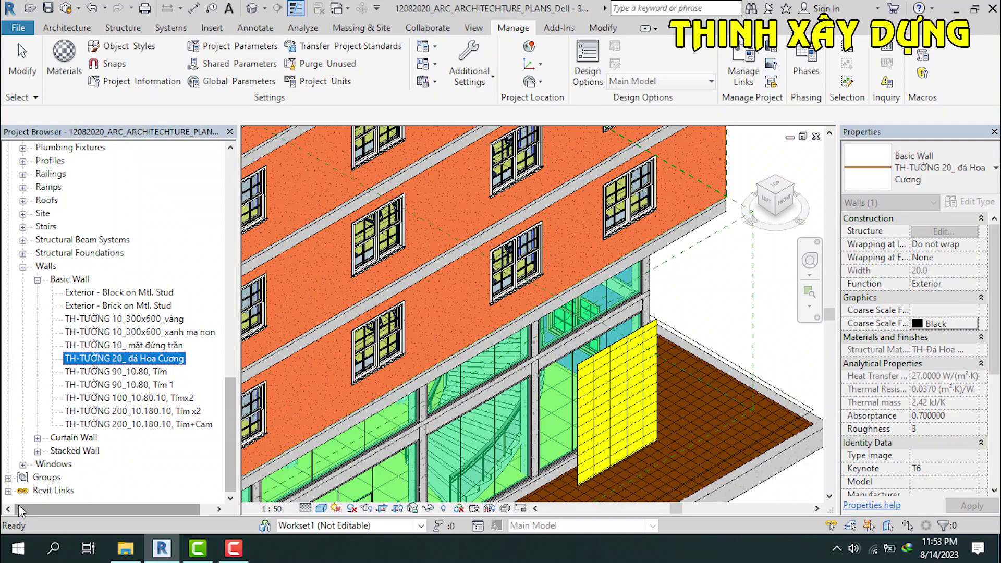
click(54, 494)
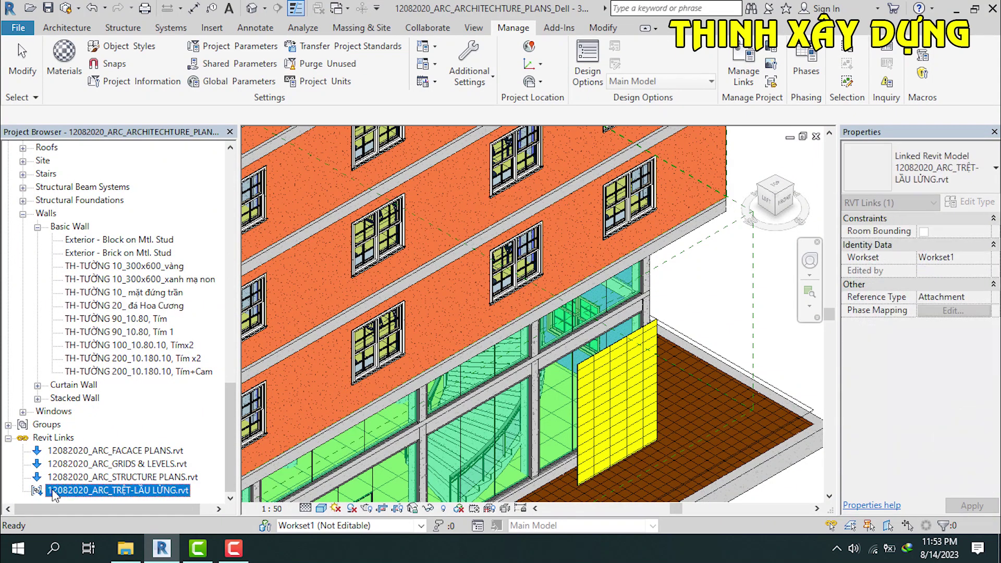
right_click(55, 494)
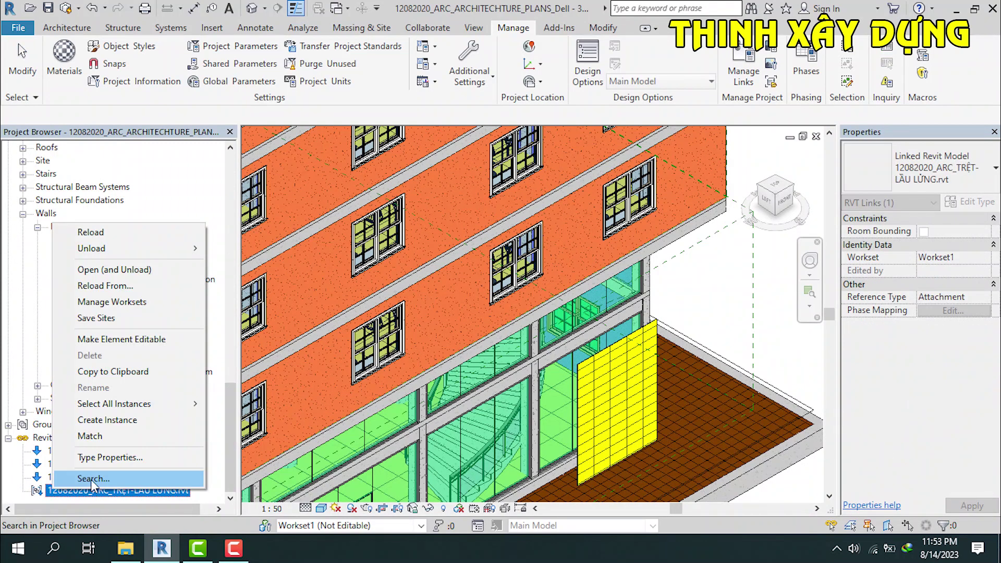
click(99, 270)
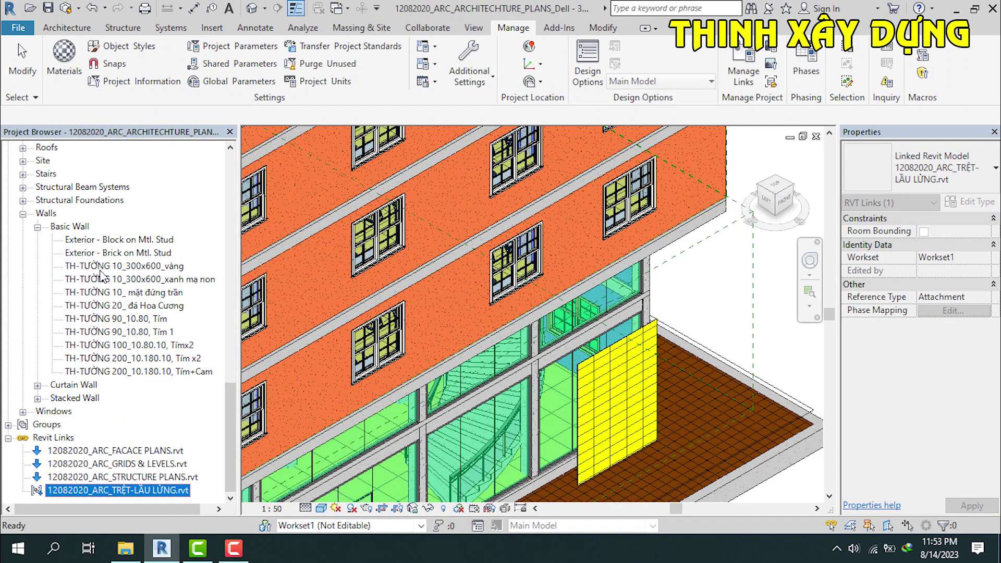
click(228, 551)
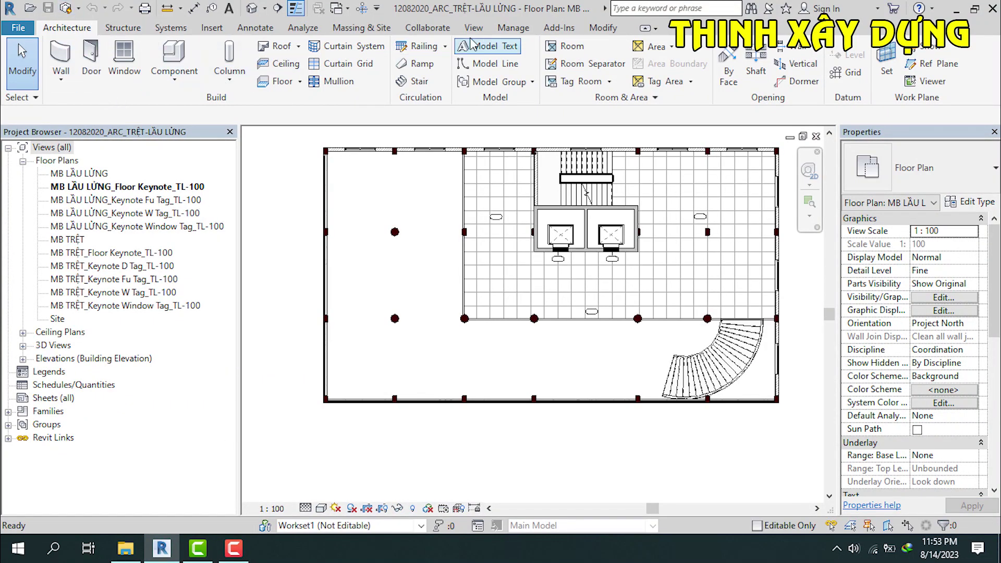
Step: Start Transfer Project Standards with the architecture plans model as the source file
click(505, 29)
click(337, 47)
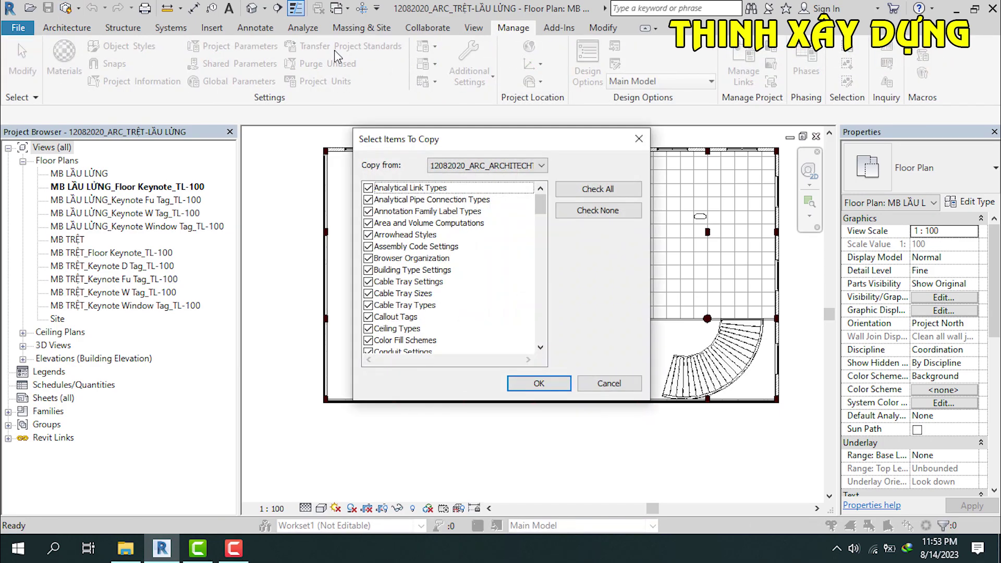
click(538, 166)
click(532, 167)
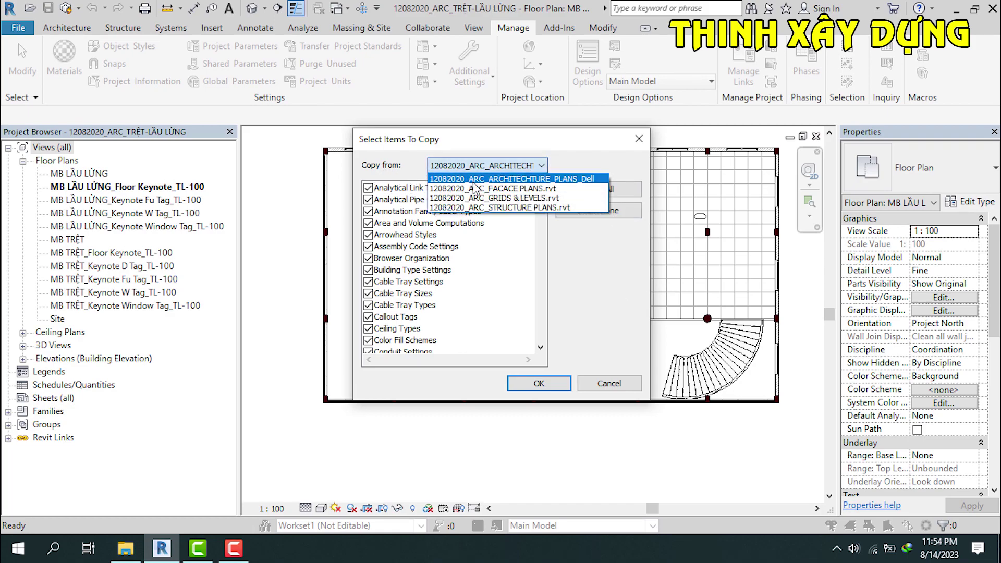
click(516, 179)
Step: Copy only Materials, overwriting the existing duplicate tile and plaster materials
click(592, 214)
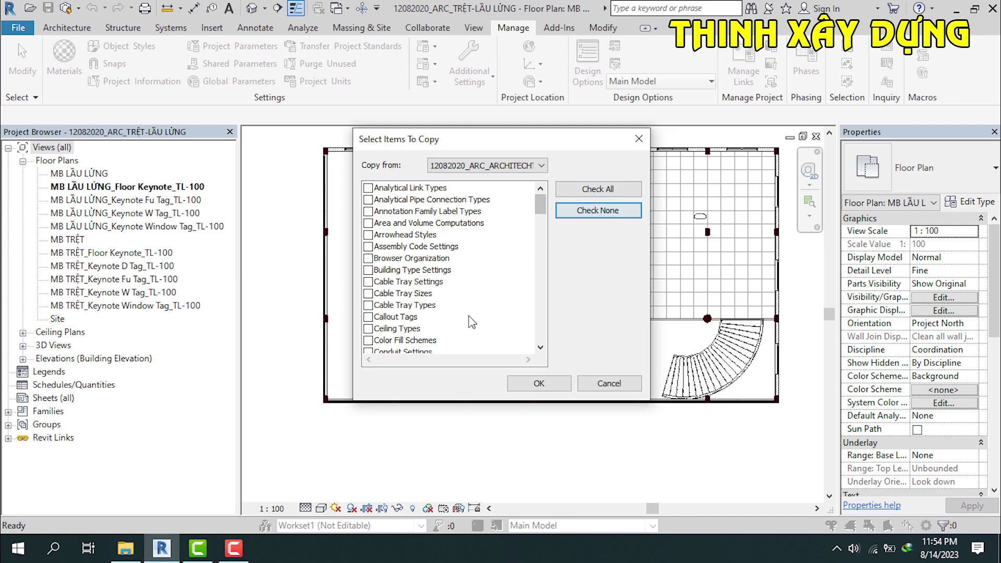
drag(541, 210, 542, 279)
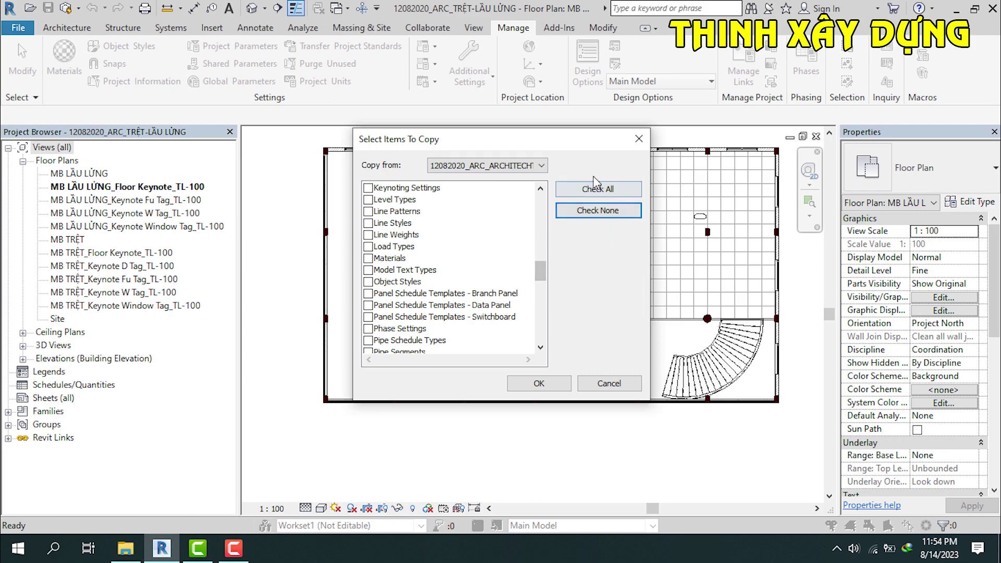
scroll(420, 313, down, 2)
scroll(401, 276, up, 2)
click(369, 258)
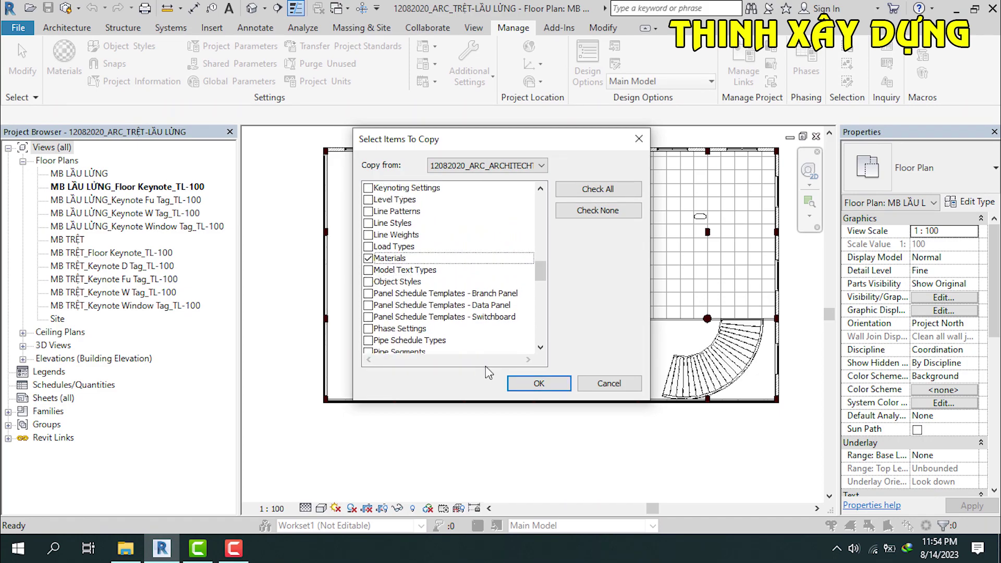
click(539, 383)
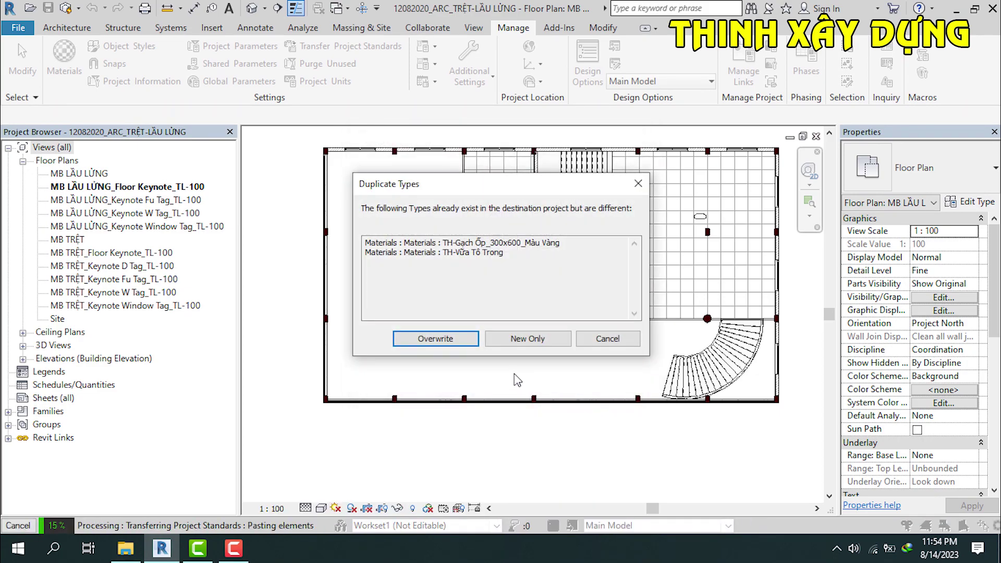
click(437, 335)
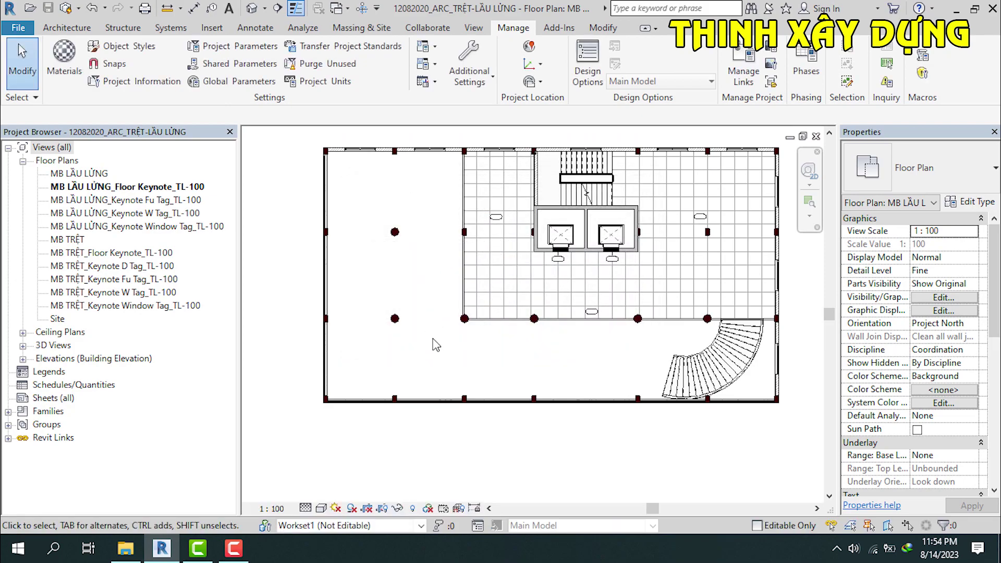
click(64, 58)
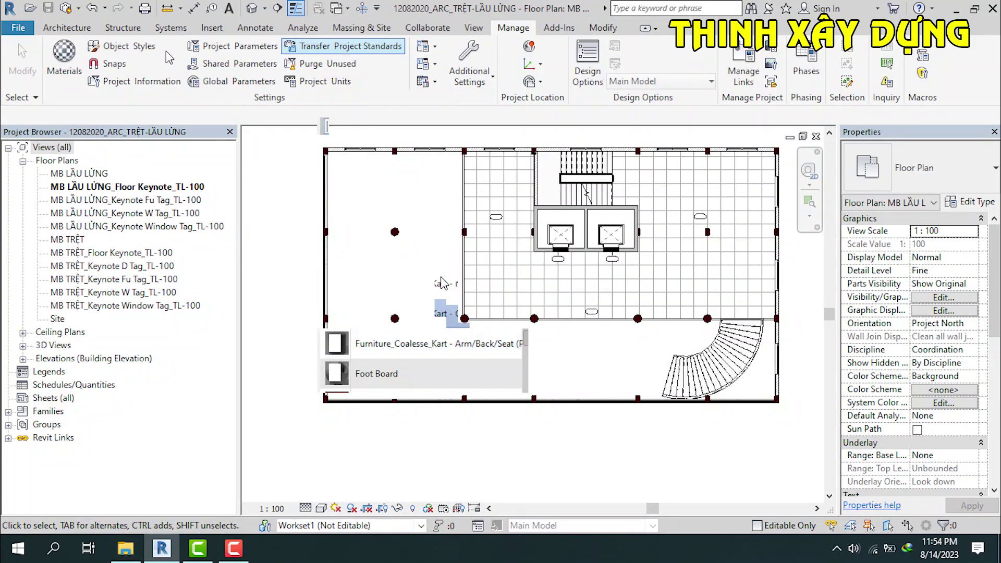
text(th)
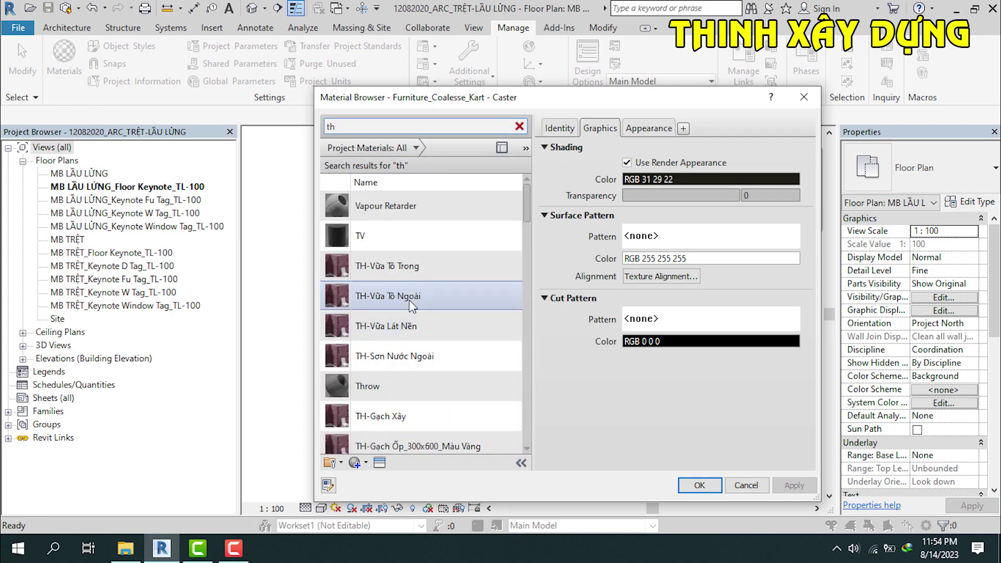
scroll(410, 267, down, 1)
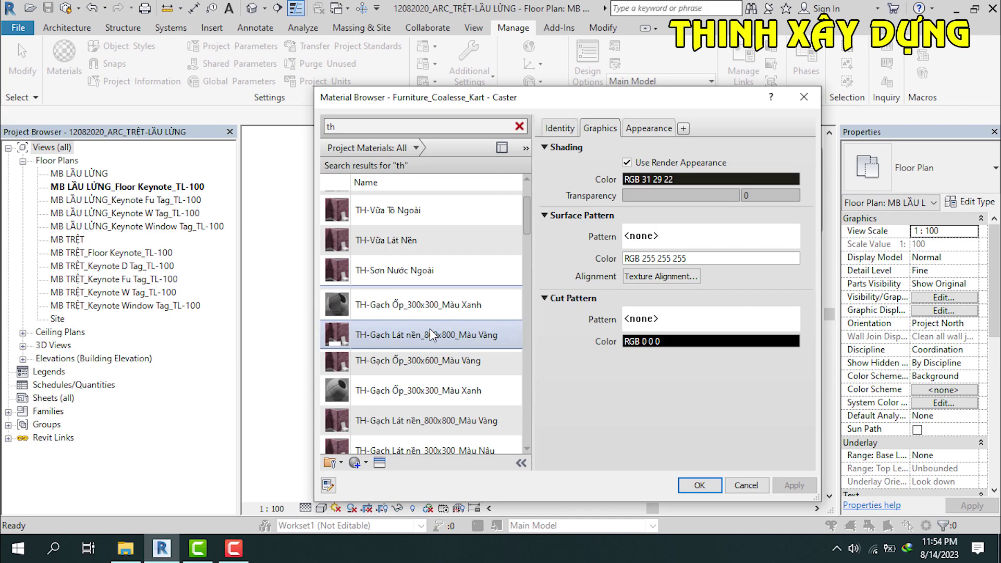
scroll(430, 331, down, 2)
scroll(429, 331, down, 1)
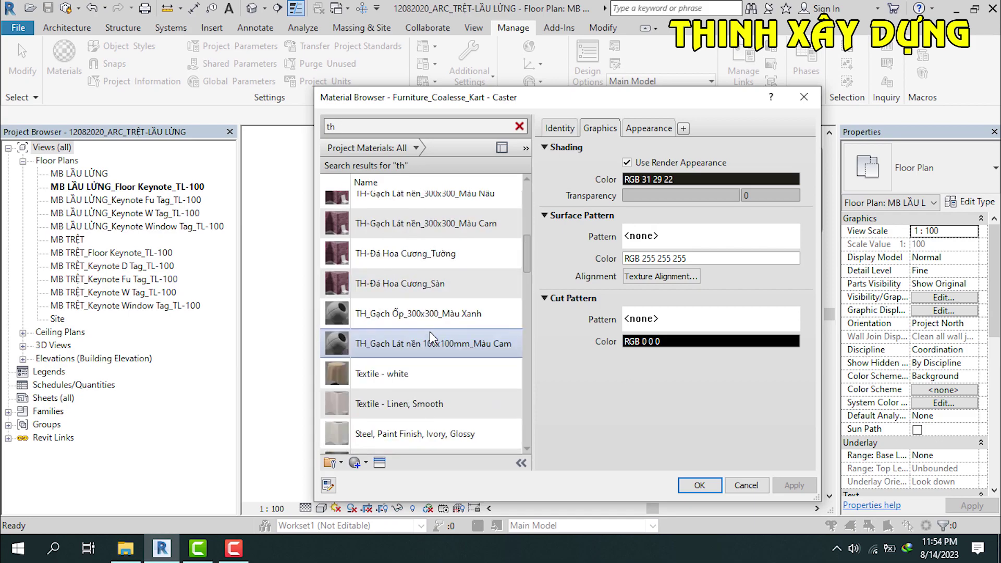
scroll(429, 332, down, 1)
scroll(429, 332, down, 1)
scroll(430, 331, down, 1)
scroll(430, 331, down, 1)
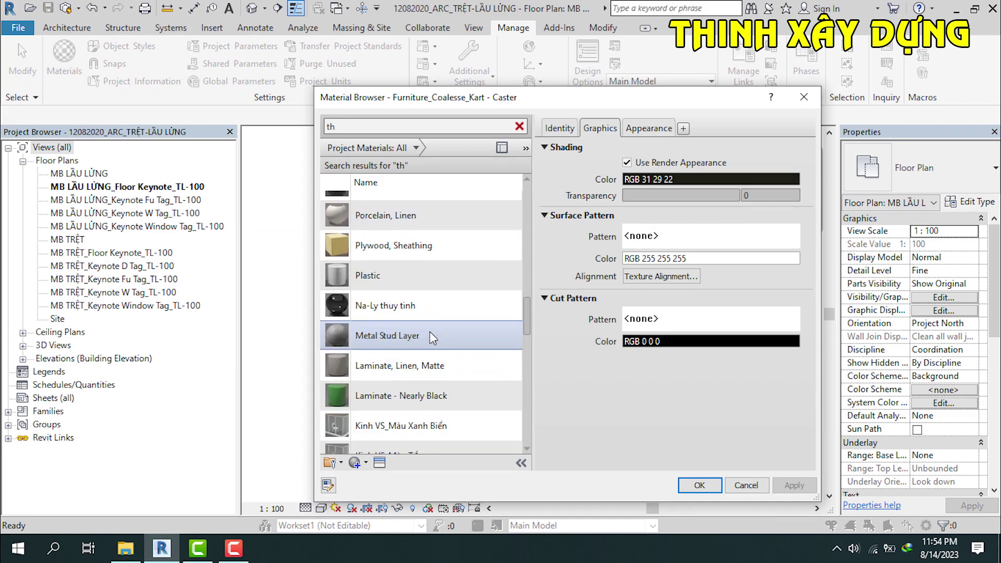
scroll(429, 332, down, 2)
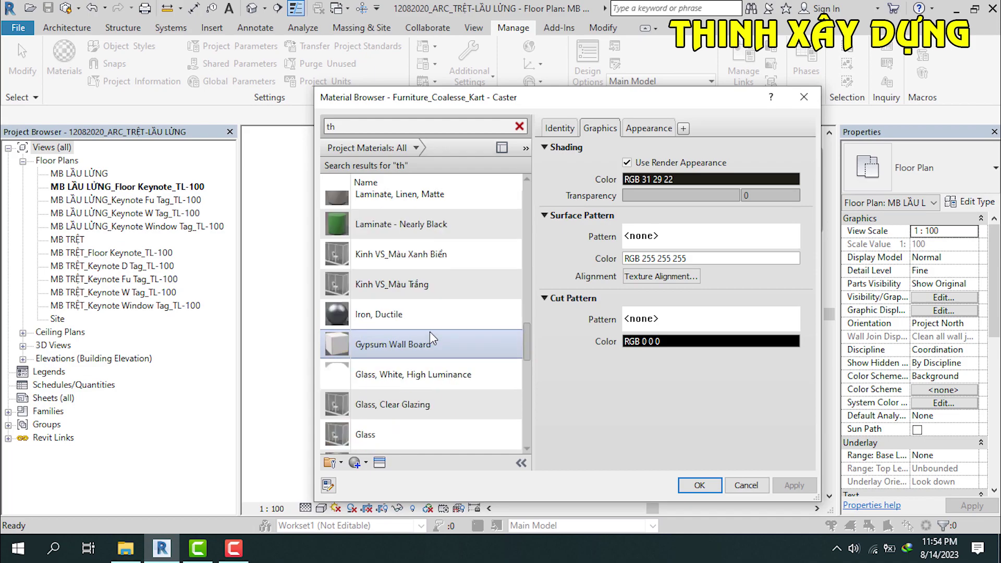
scroll(430, 332, down, 2)
scroll(430, 332, down, 1)
scroll(430, 332, up, 1)
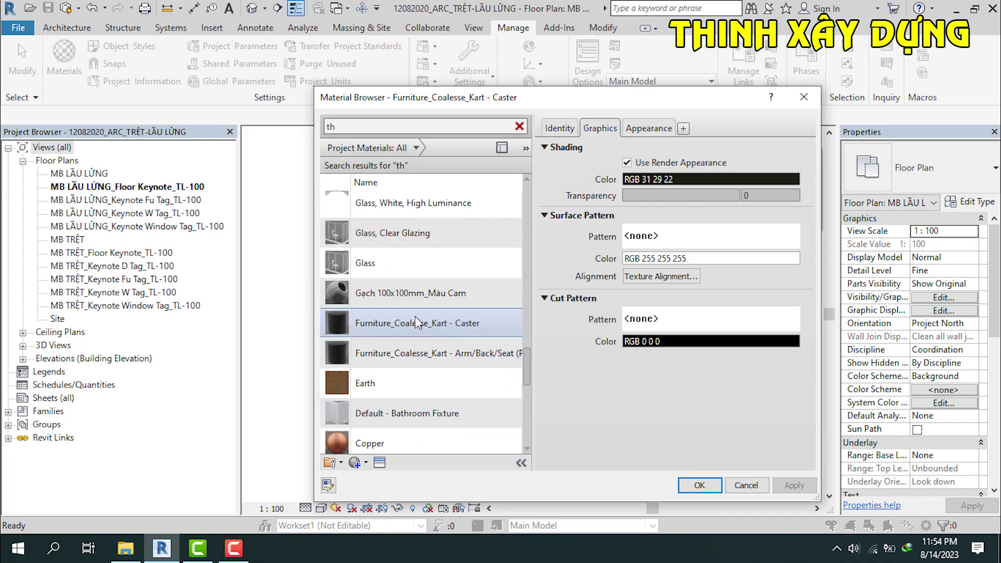
click(392, 303)
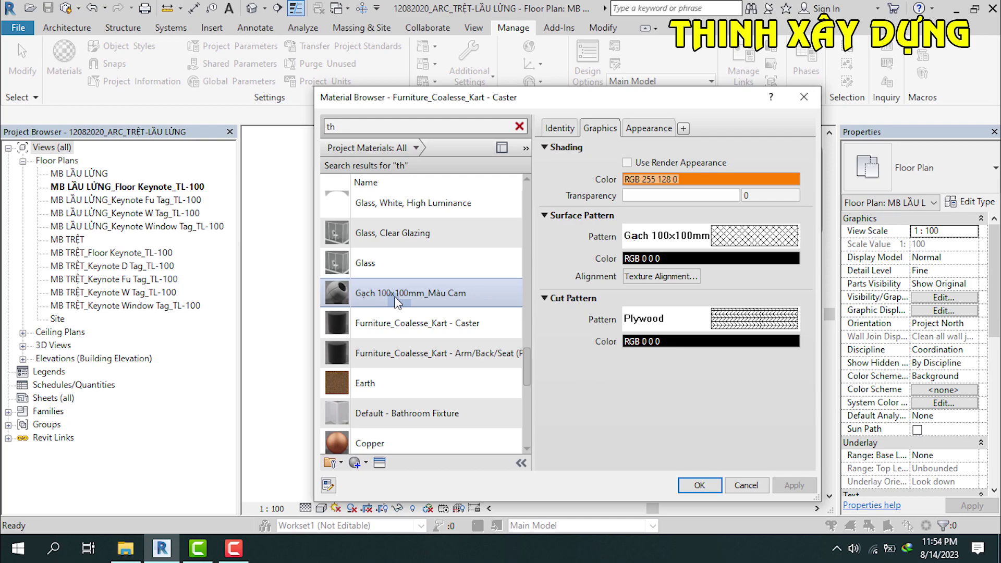
right_click(396, 303)
click(431, 356)
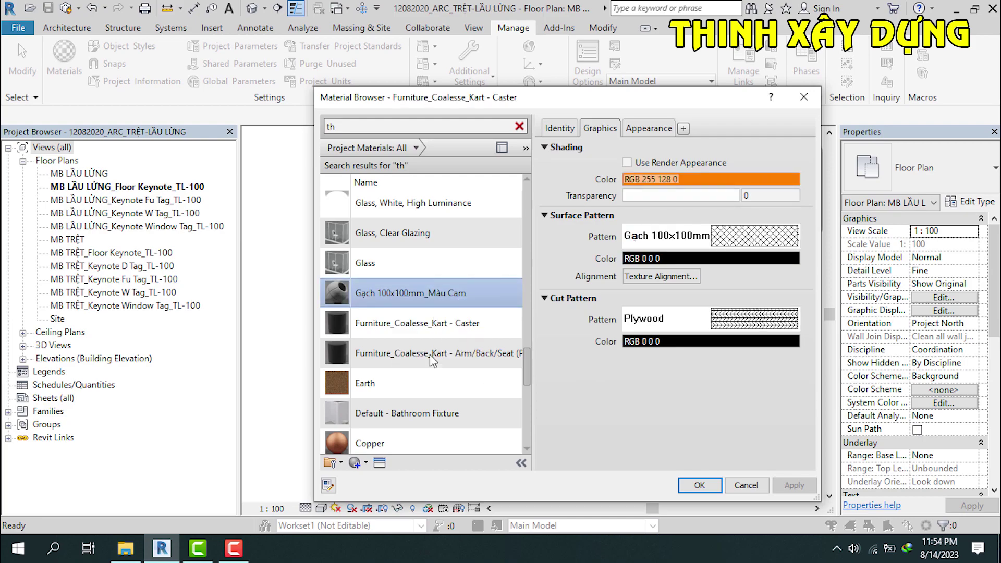
click(700, 485)
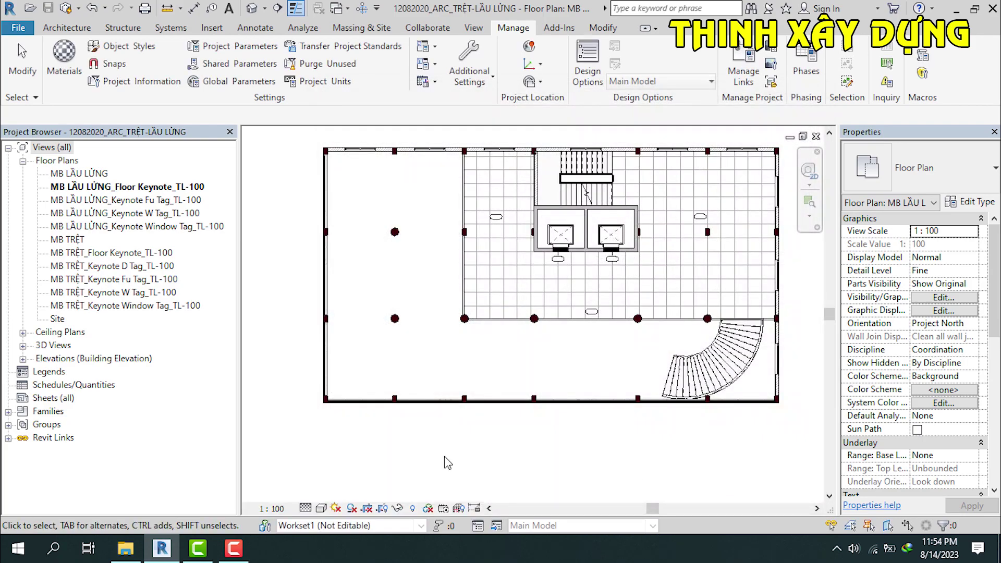
Step: On the MB TRỆT plan, draw a 4600-long architectural wall in front of the facade, then view it in 3D
double_click(73, 240)
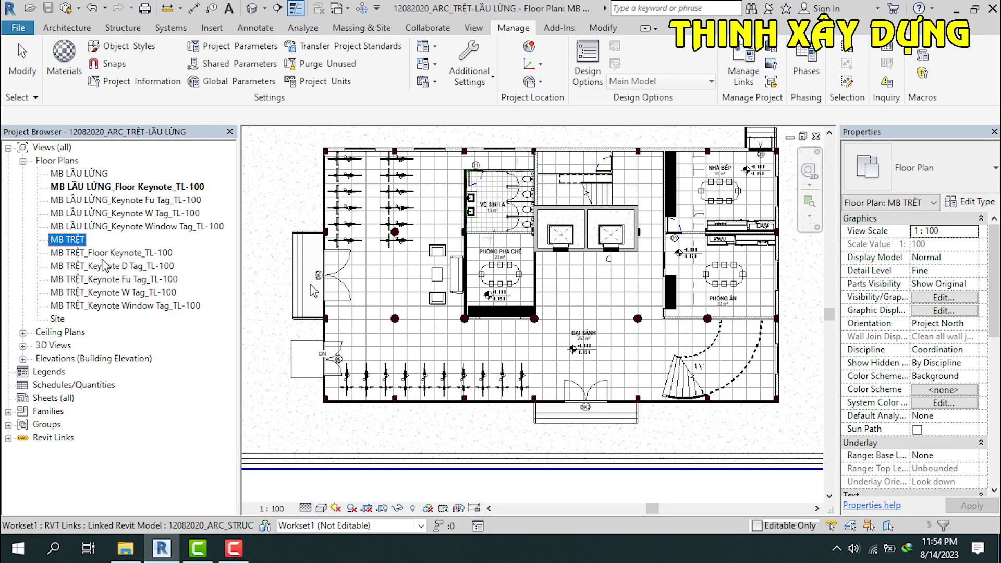
click(52, 32)
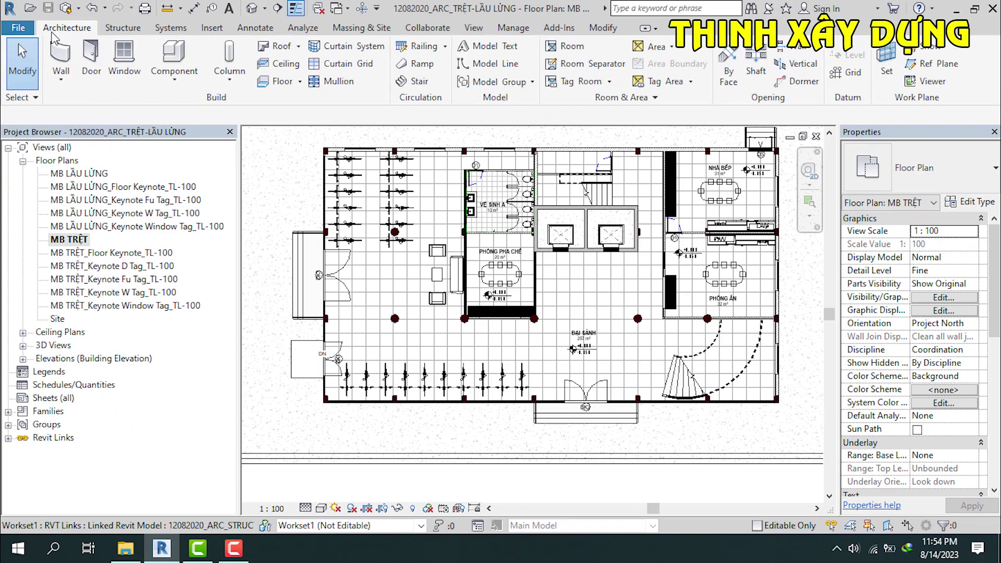
click(61, 80)
click(94, 104)
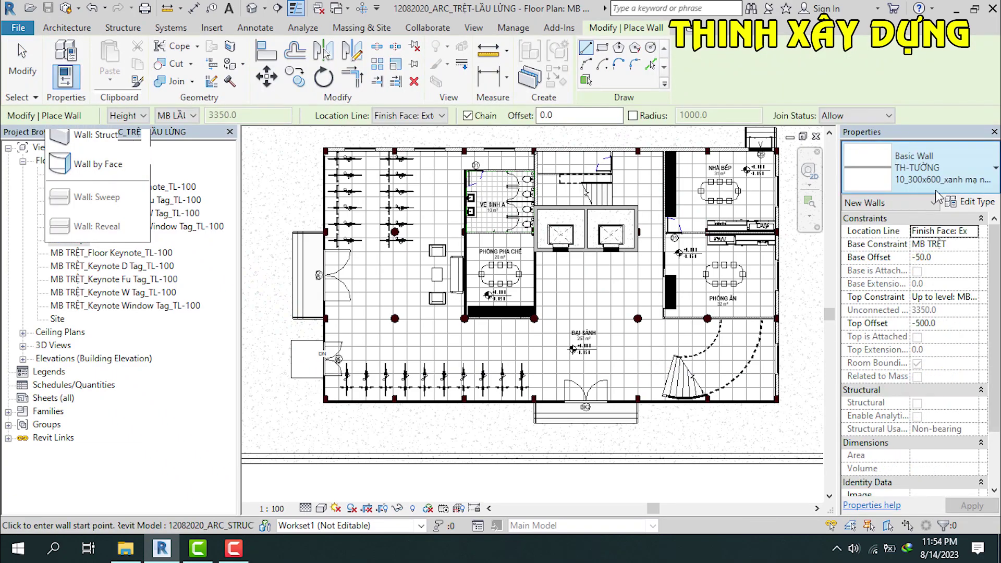
scroll(702, 415, up, 2)
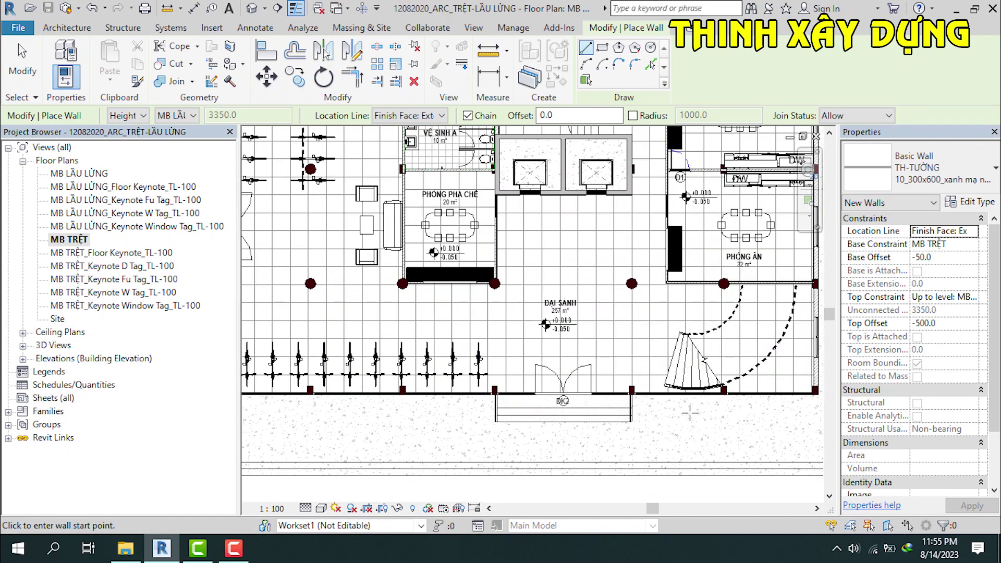
click(690, 413)
click(793, 414)
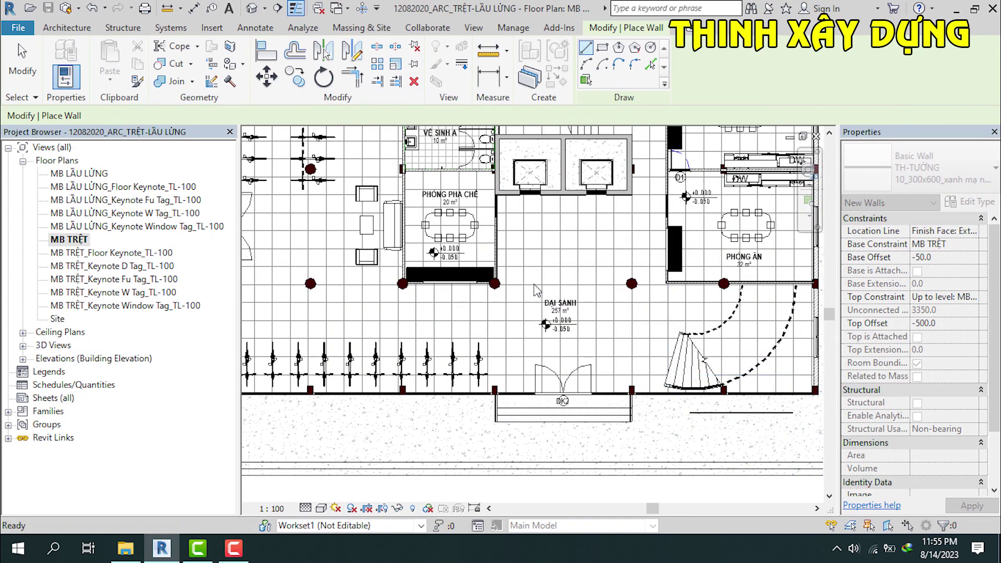
key(Escape)
key(Escape)
click(251, 9)
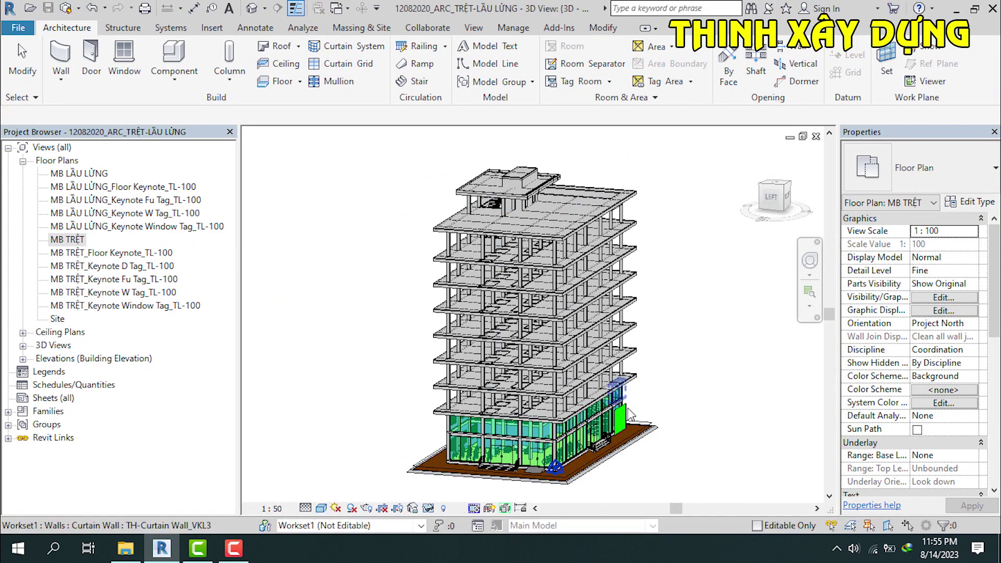
Step: Select the new green tile wall and open its type's layer structure
scroll(650, 417, up, 3)
scroll(652, 412, up, 2)
scroll(652, 412, down, 1)
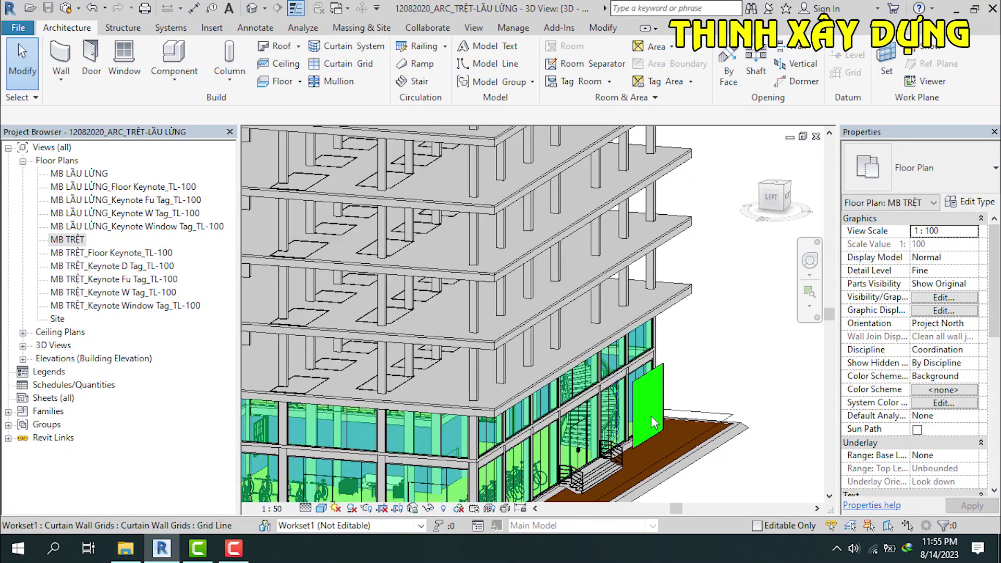
scroll(649, 360, up, 1)
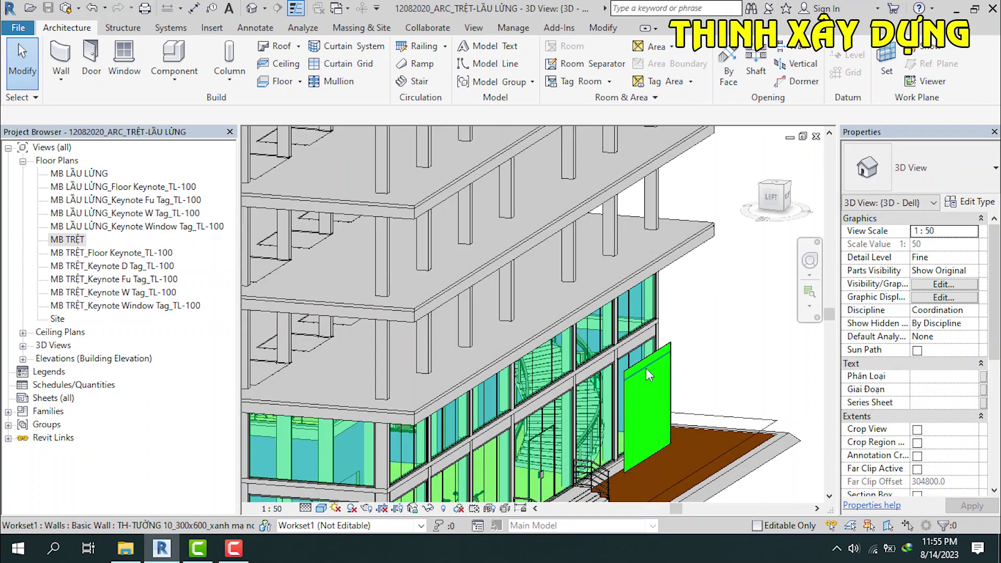
scroll(649, 363, up, 1)
scroll(648, 368, up, 1)
scroll(649, 372, up, 1)
click(648, 371)
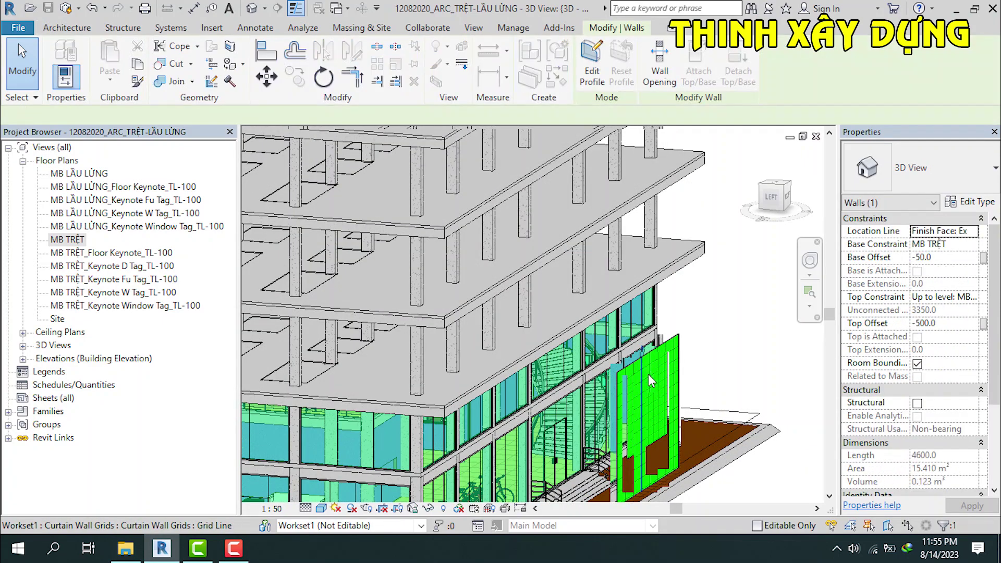
scroll(667, 369, up, 1)
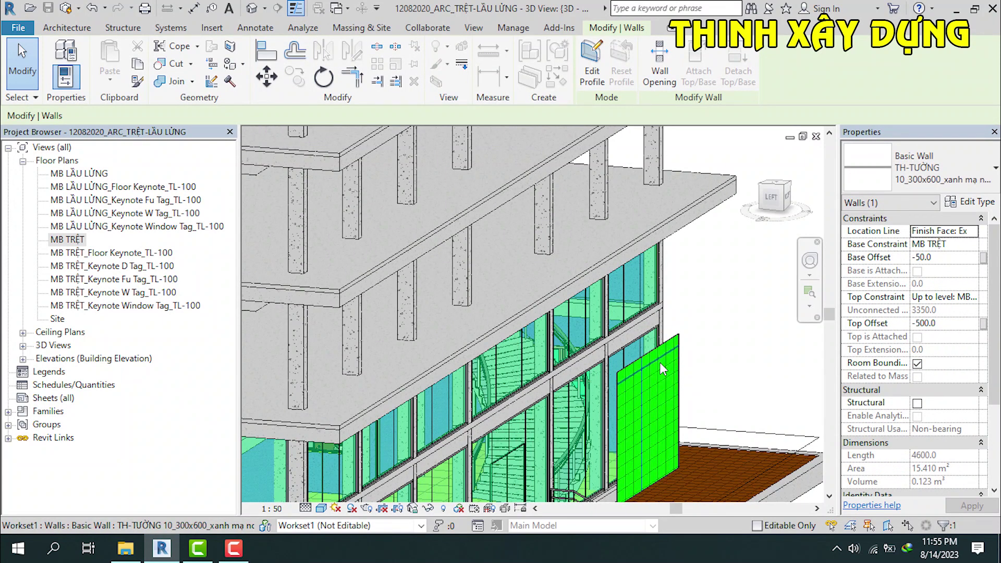
scroll(661, 369, up, 3)
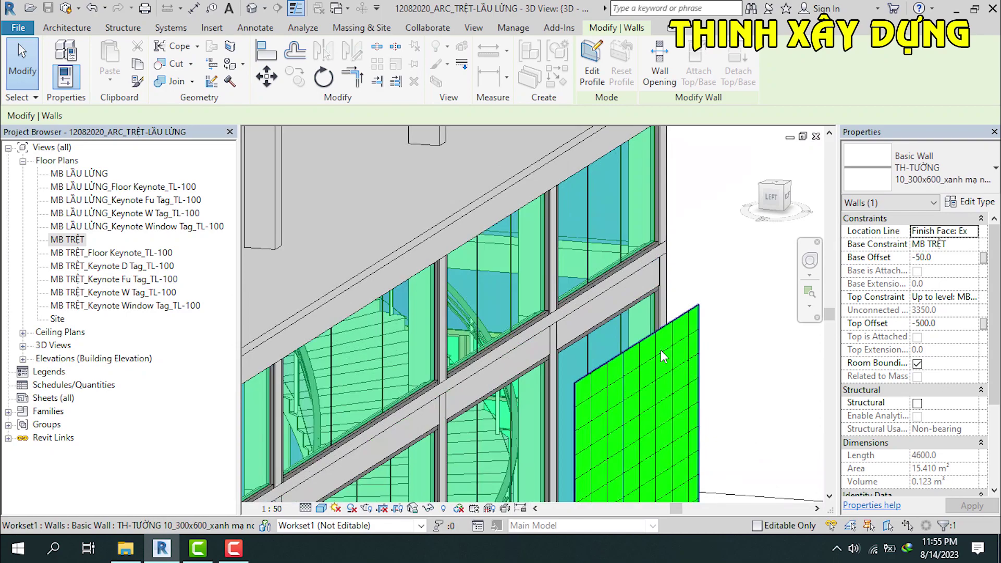
click(975, 202)
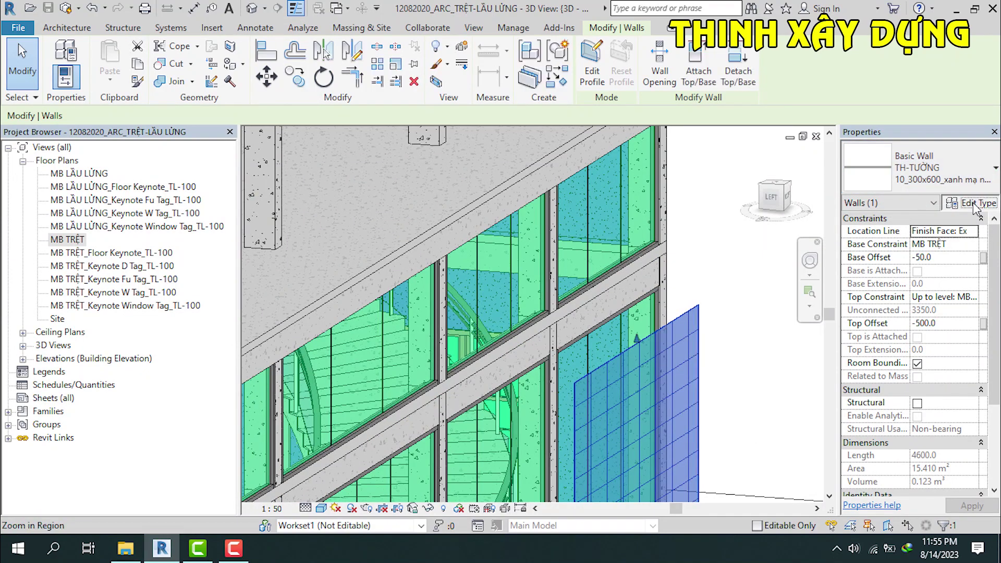
click(575, 214)
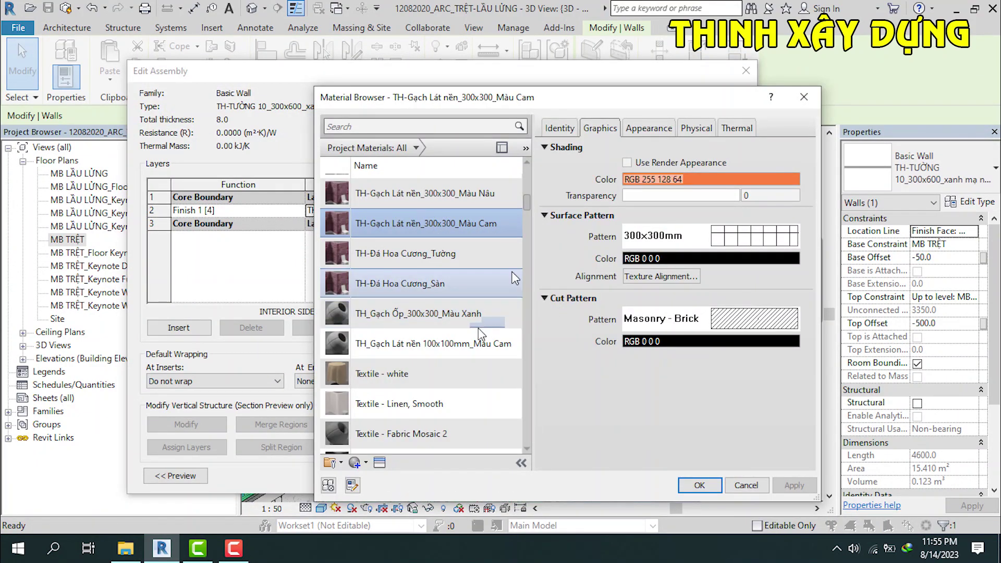
Step: Assign TH-Gạch Ốp_300x300_Màu Xanh to the finish layer and confirm both dialogs
scroll(448, 280, up, 2)
scroll(449, 280, down, 2)
scroll(466, 251, up, 2)
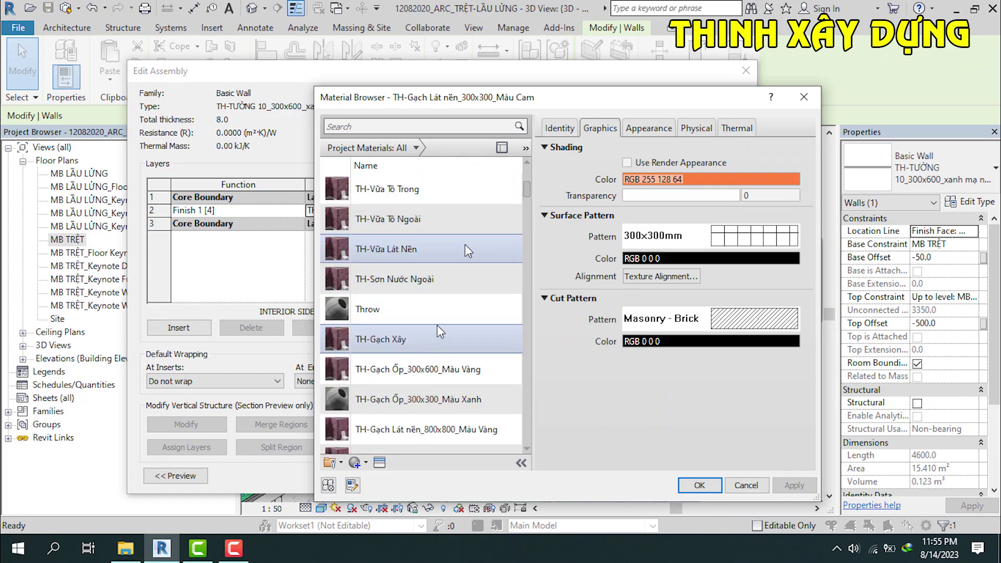
scroll(465, 249, down, 2)
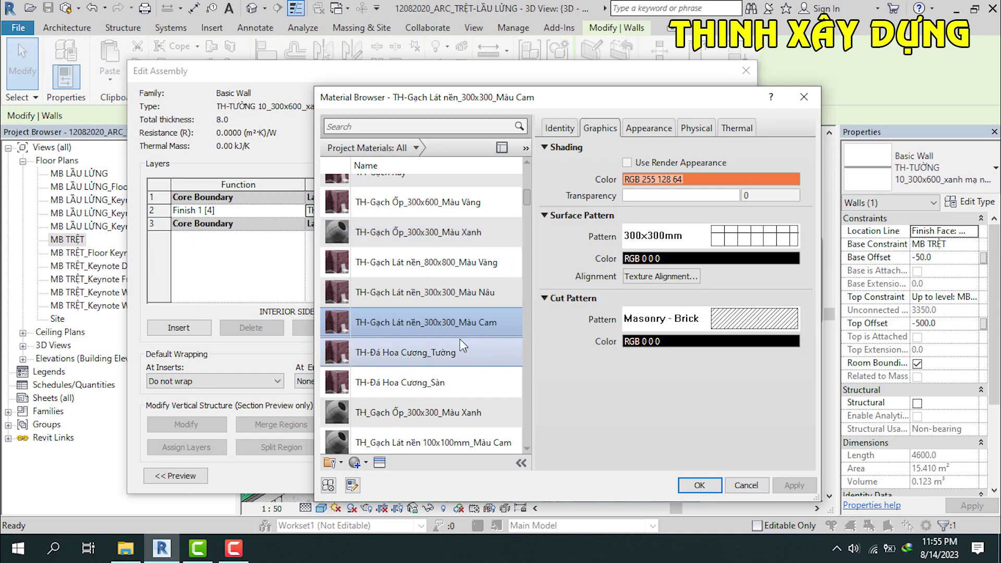
click(435, 233)
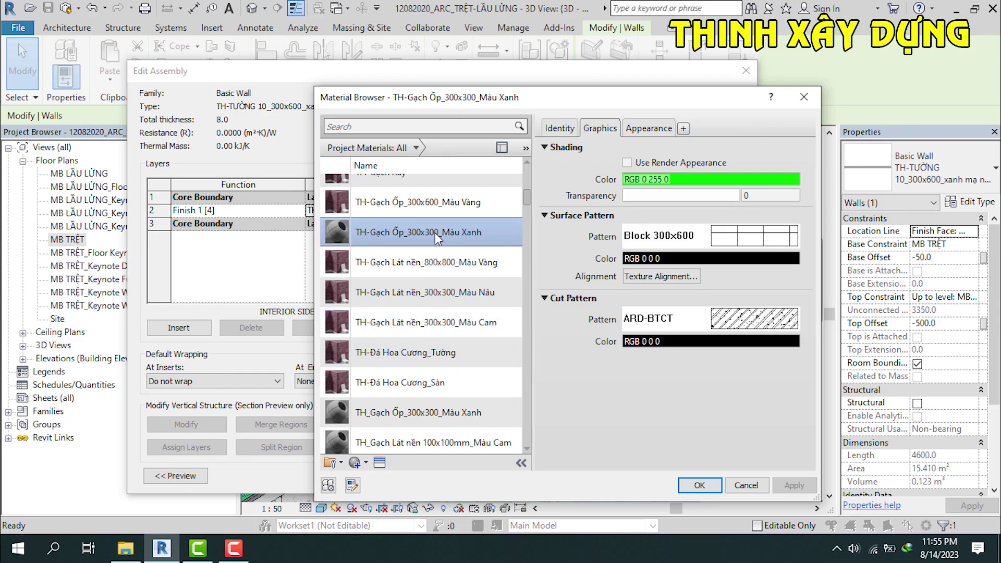
click(714, 489)
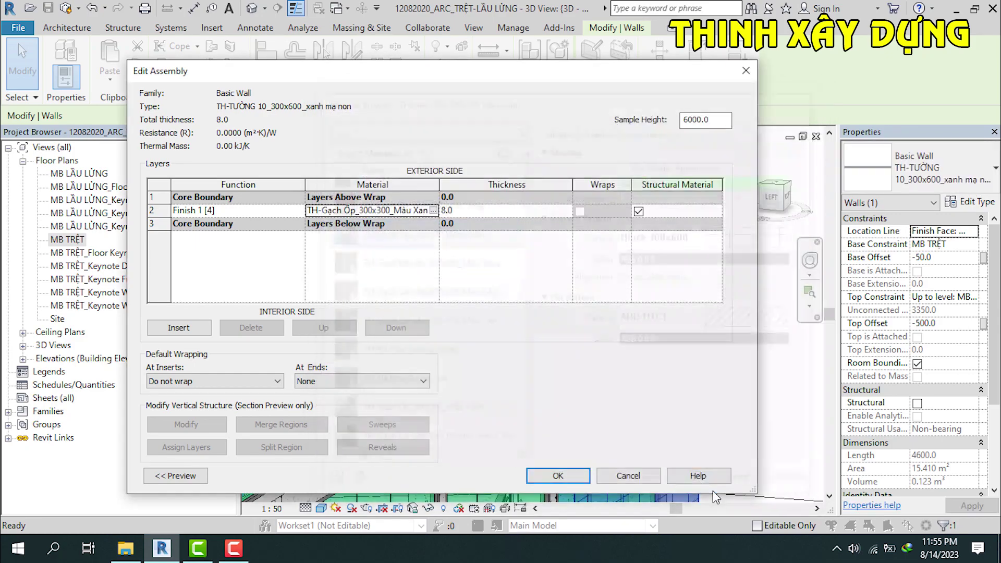
click(558, 476)
click(567, 477)
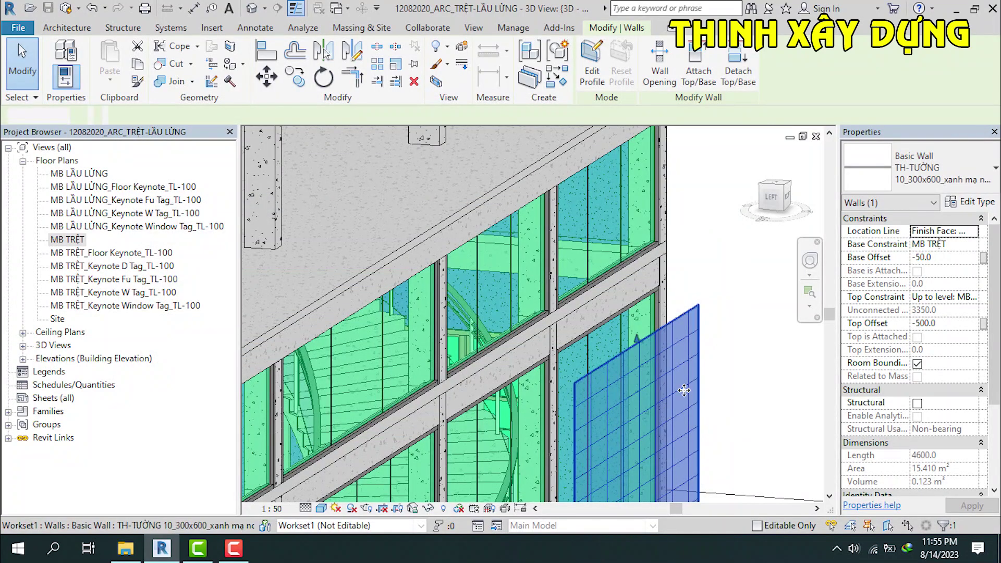
Step: Inspect the tile wall panel and pan the view to the entrance deck and stairs
key(Escape)
click(630, 364)
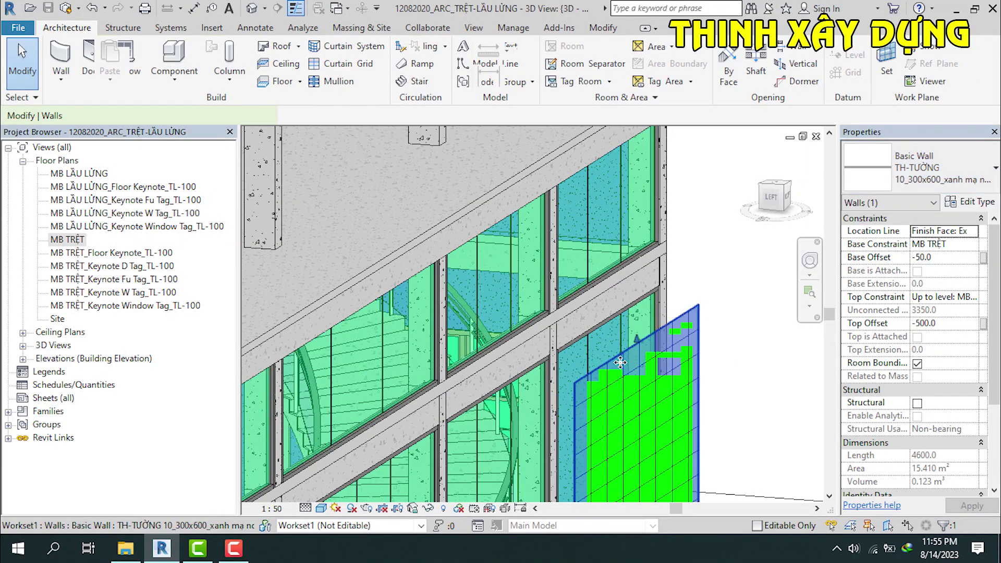
right_click(632, 367)
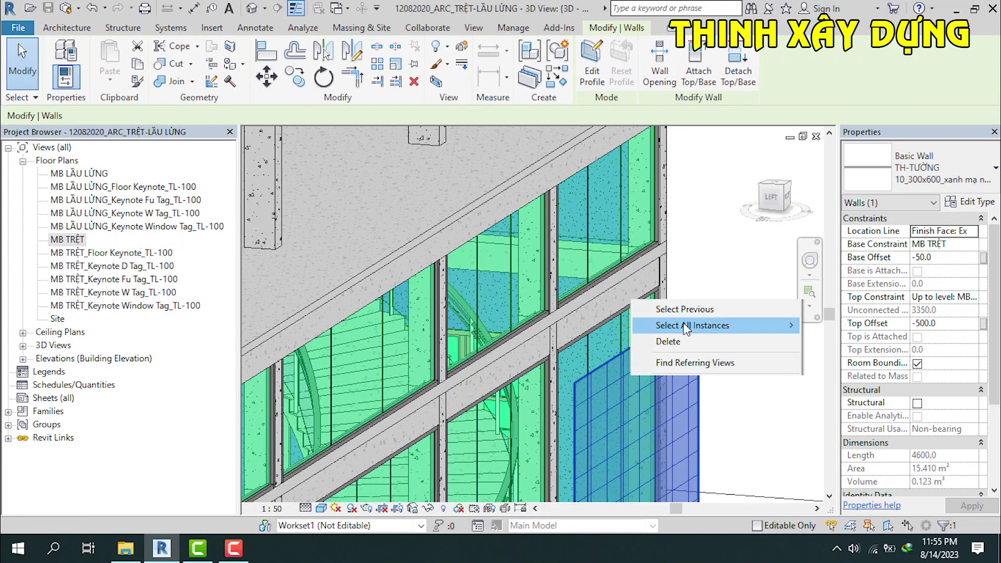
click(630, 361)
right_click(631, 362)
click(894, 380)
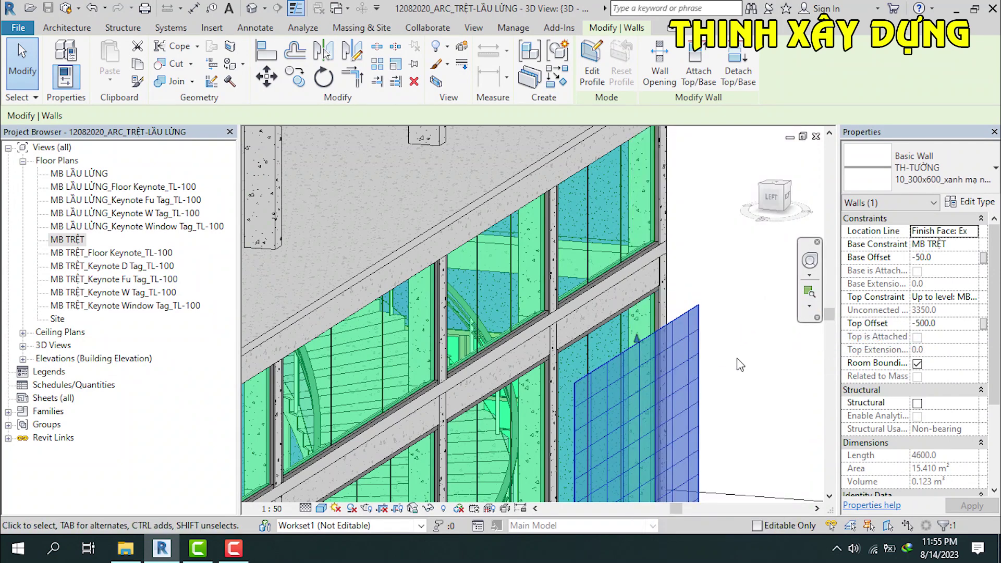
scroll(738, 358, down, 2)
scroll(698, 381, down, 2)
mouse_move(738, 368)
middle_down()
mouse_move(691, 278)
mouse_move(709, 257)
middle_up()
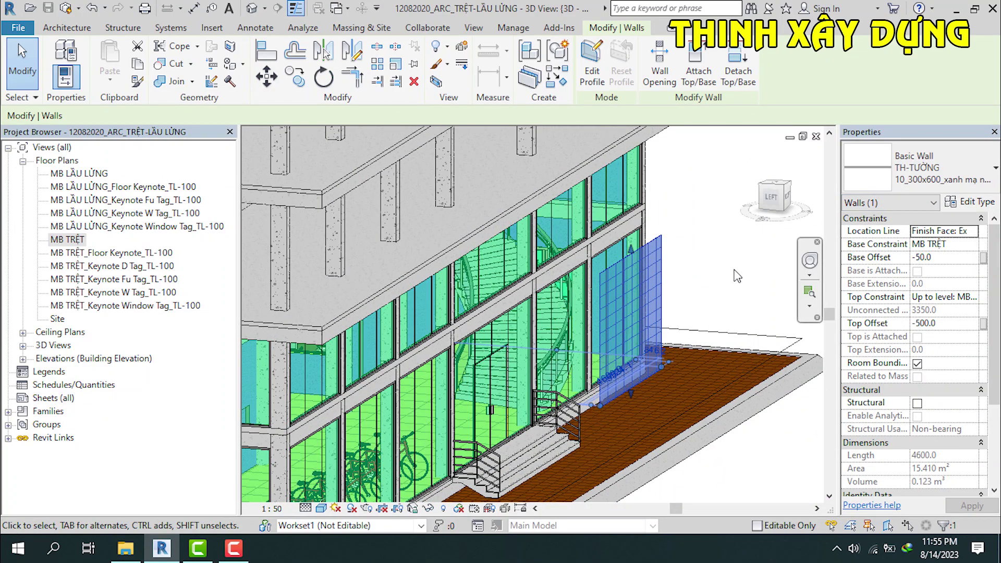
right_click(632, 276)
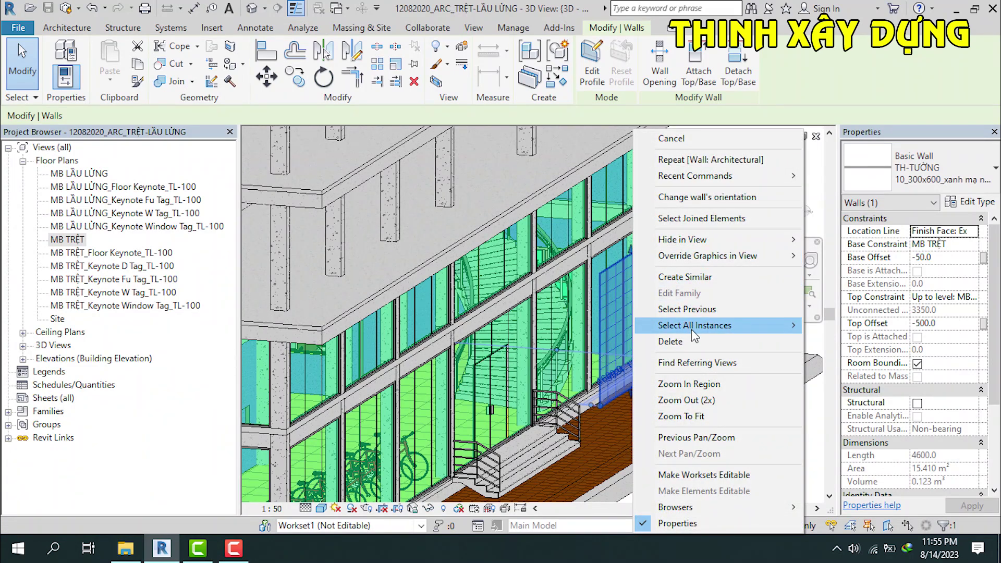
key(Escape)
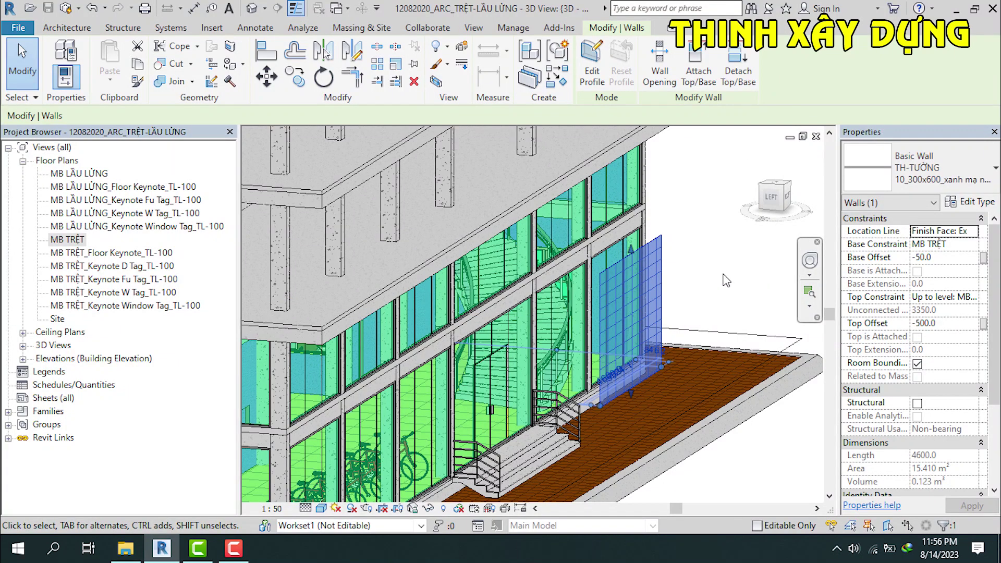
scroll(728, 279, down, 1)
scroll(727, 277, up, 2)
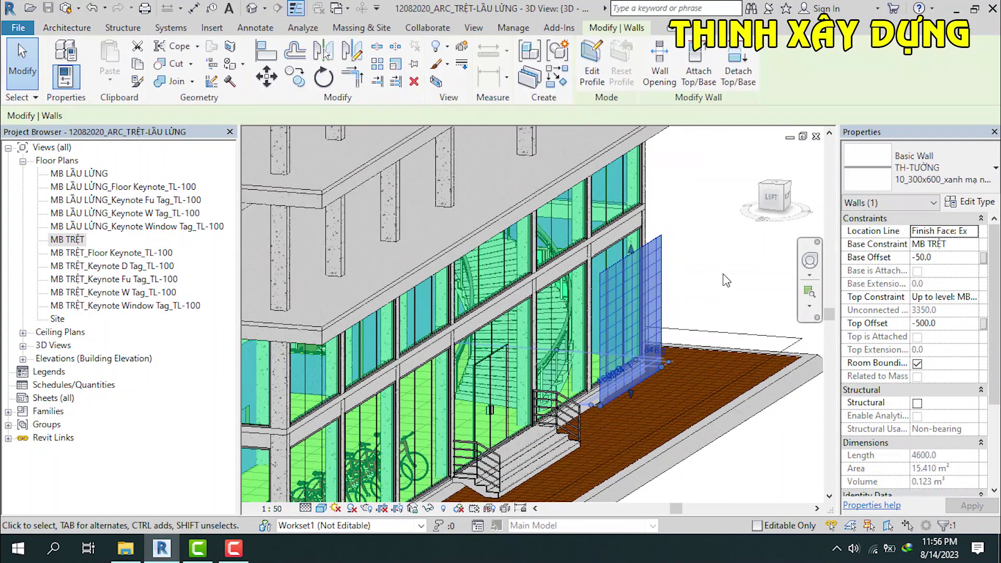
click(721, 305)
middle_drag(721, 304, 702, 329)
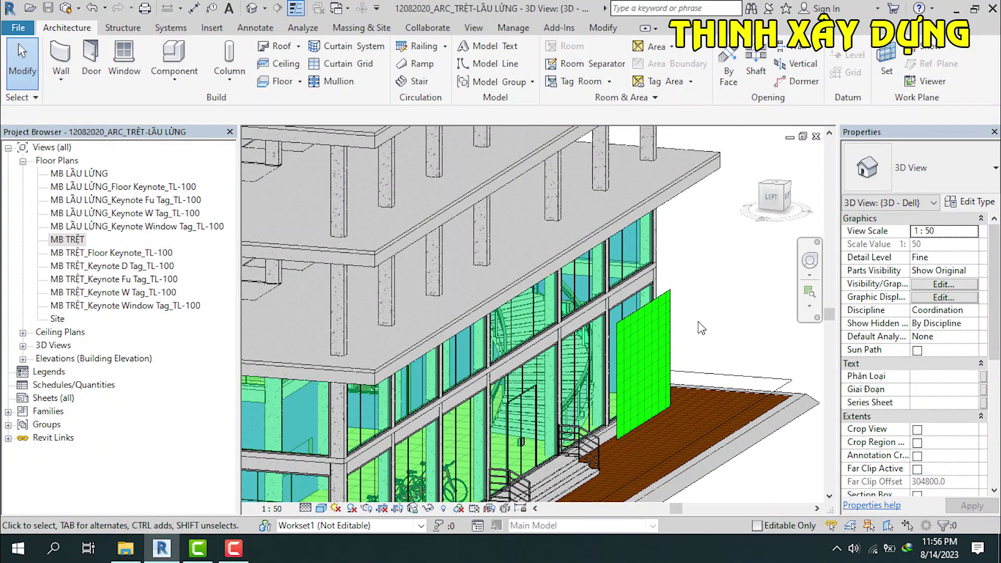
Step: Switch the green panel to TH-TƯỜNG 10_300x600_vàng and select all its instances project-wide
click(658, 327)
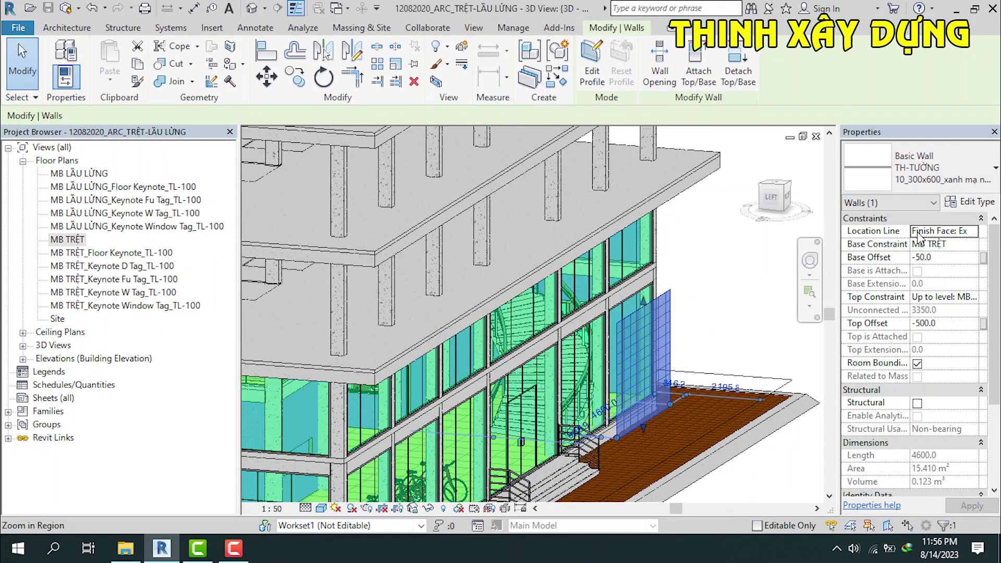
click(972, 186)
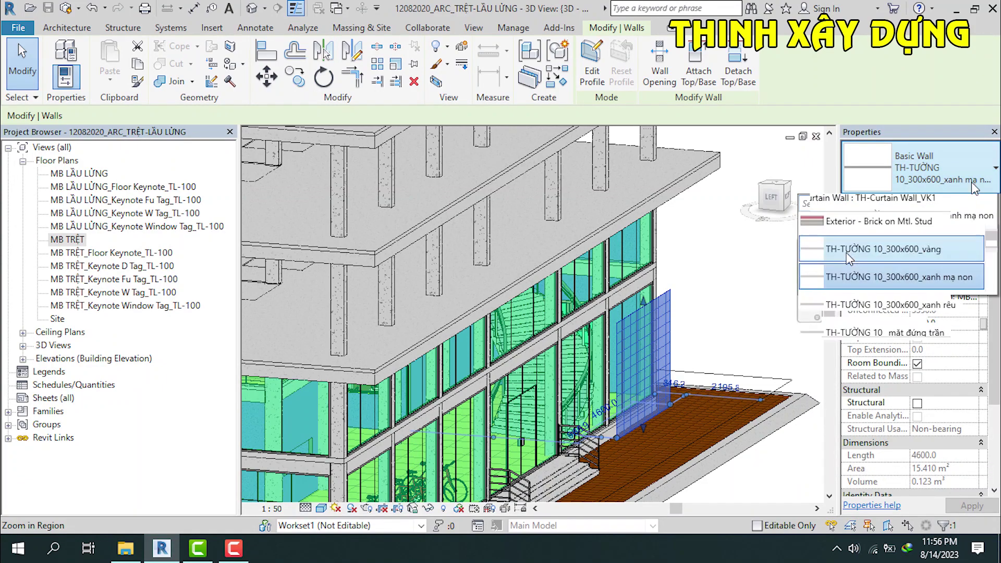
click(872, 250)
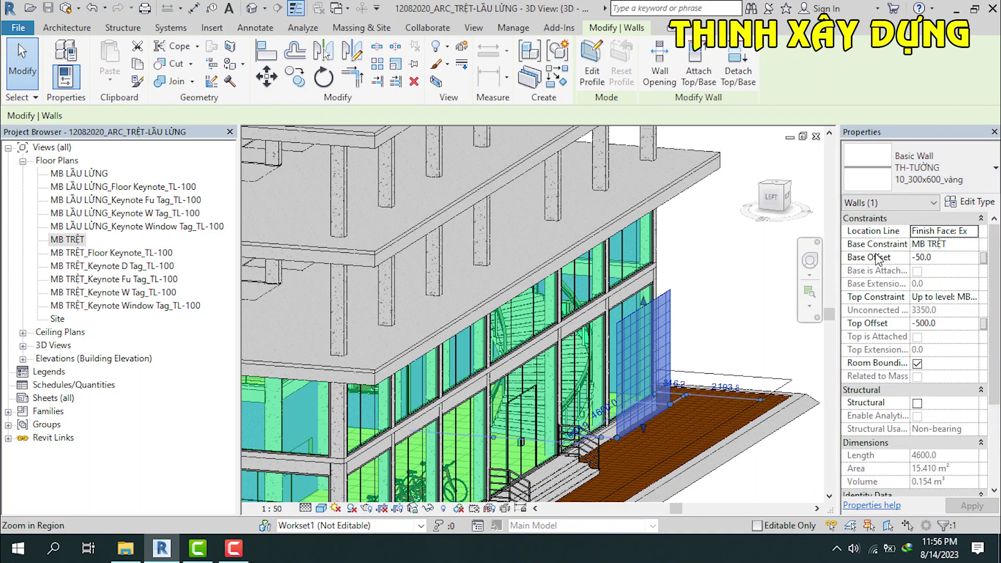
right_click(649, 349)
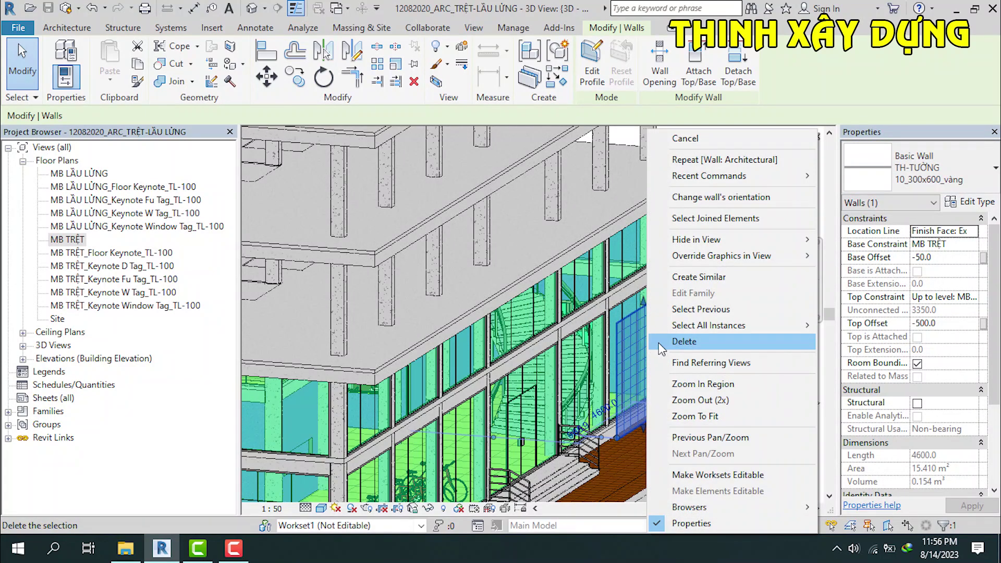
click(851, 345)
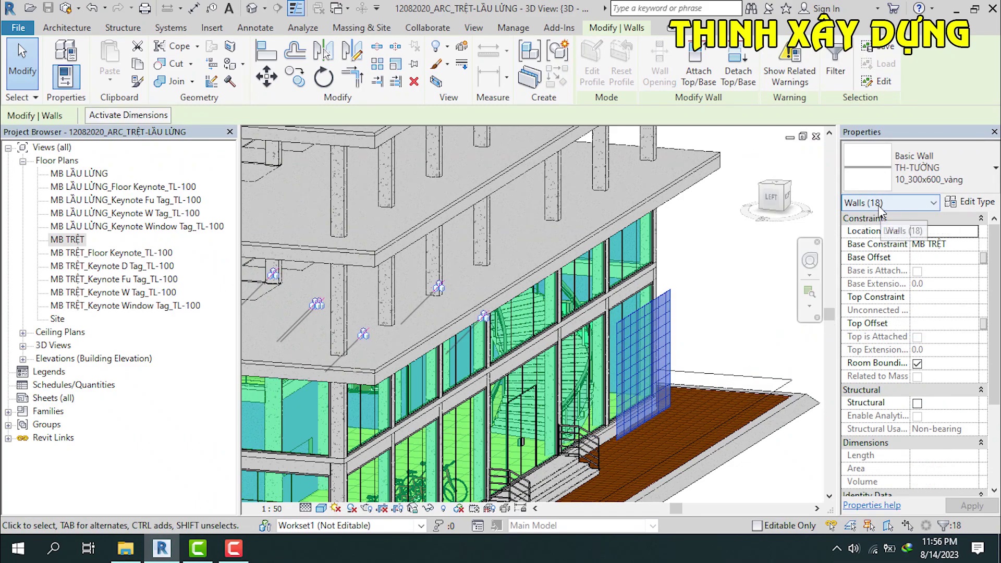
click(972, 203)
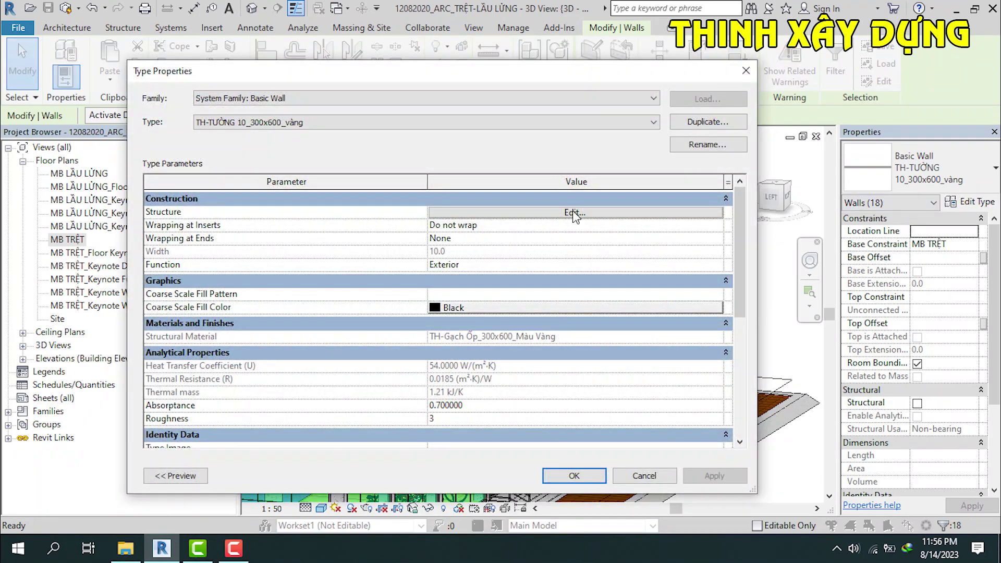
click(574, 213)
click(429, 214)
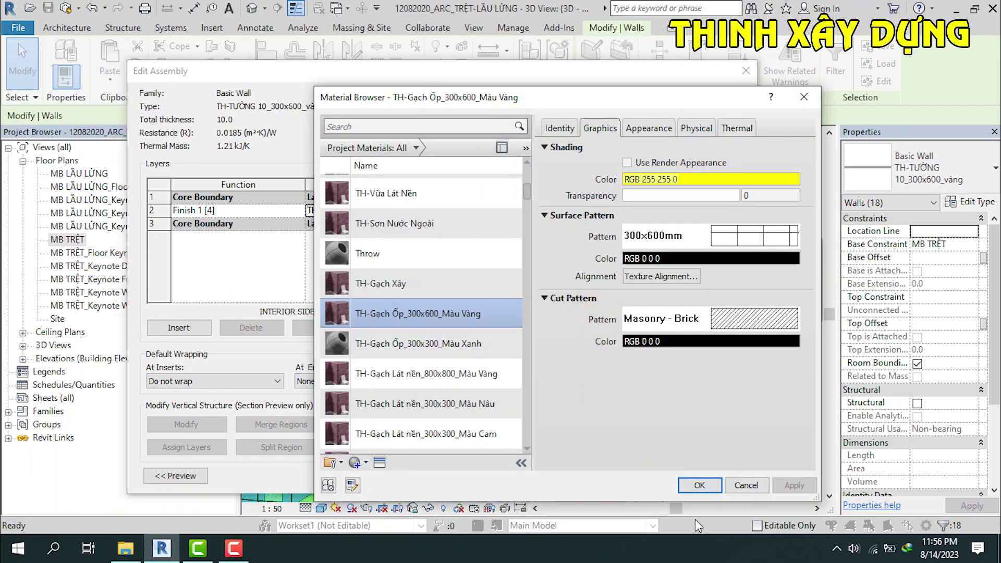
click(688, 487)
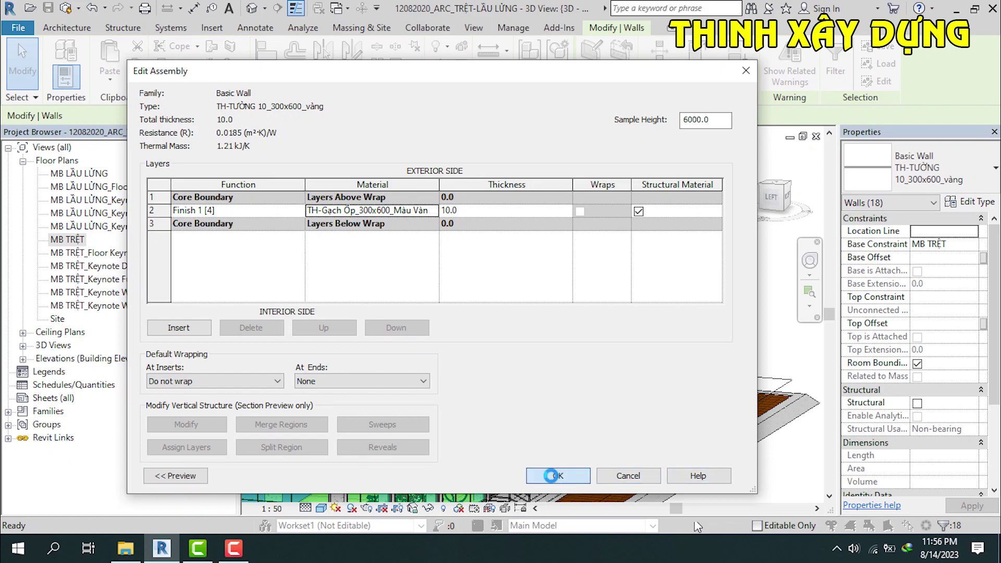
click(555, 476)
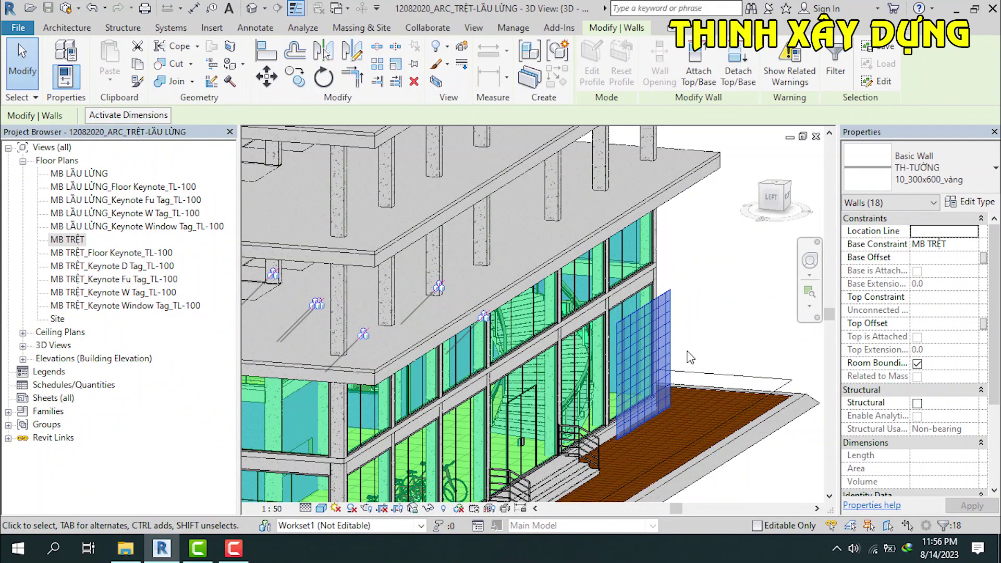
Step: Change the yellow wall panel to the TH-TƯỜNG 10_300x600_xanh rêu type
click(690, 356)
click(652, 339)
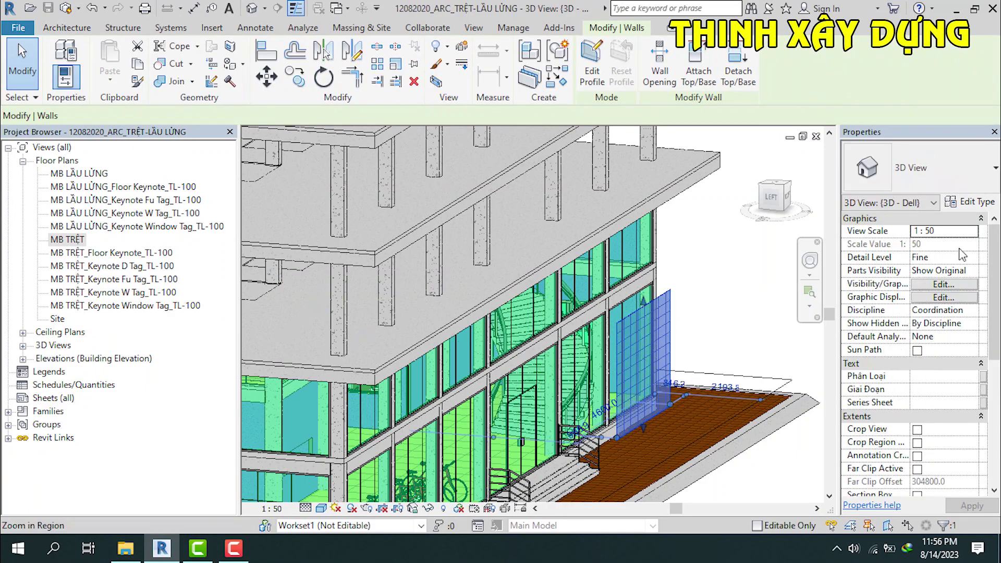
click(937, 180)
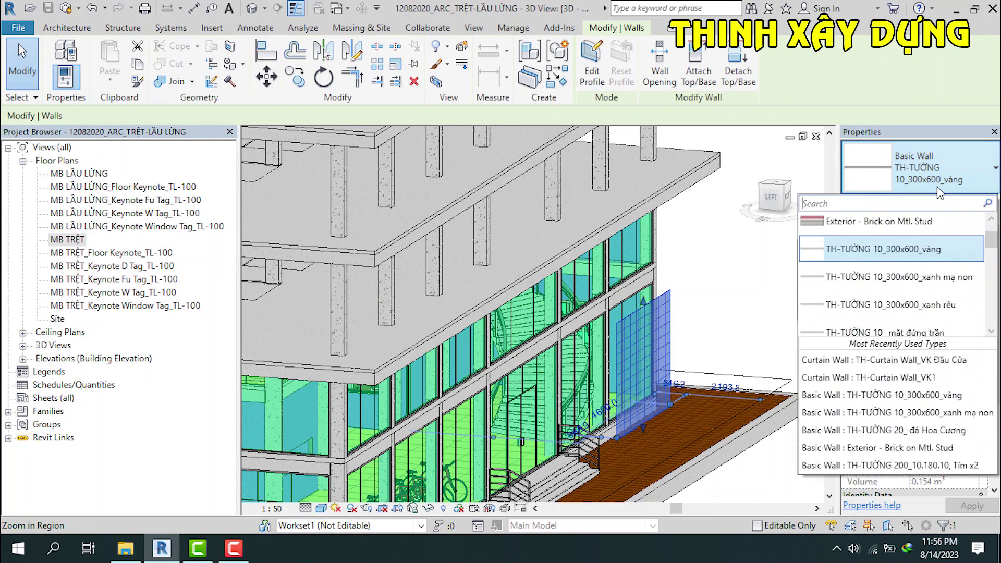
click(872, 305)
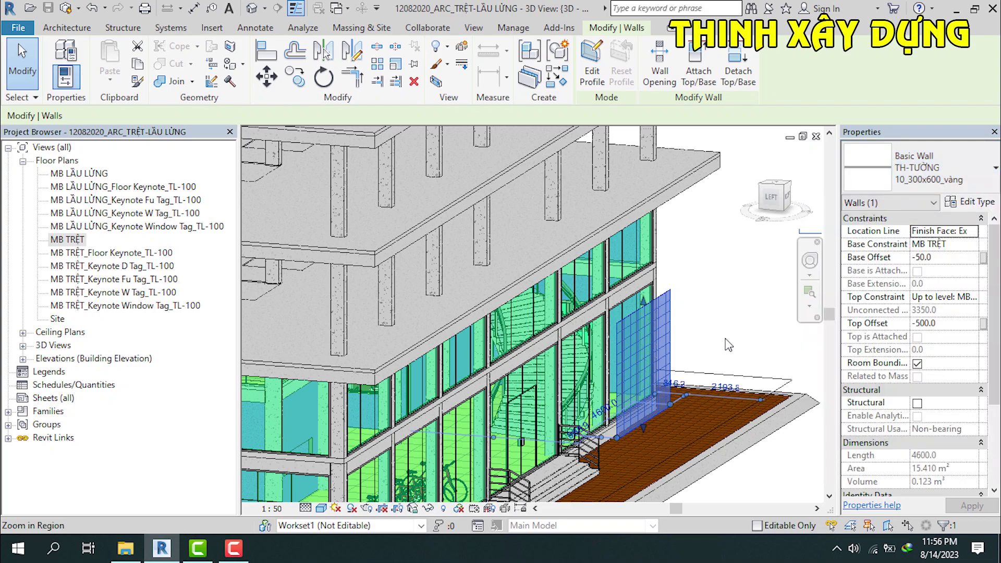
key(Escape)
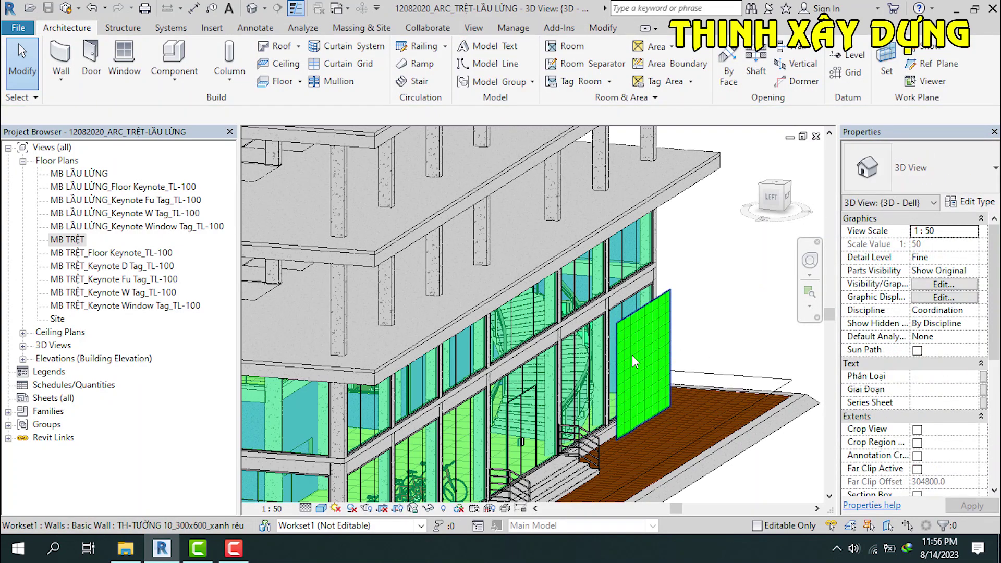
Step: Select all xanh rêu walls in the entire project, then clear the selection
click(637, 349)
right_click(641, 341)
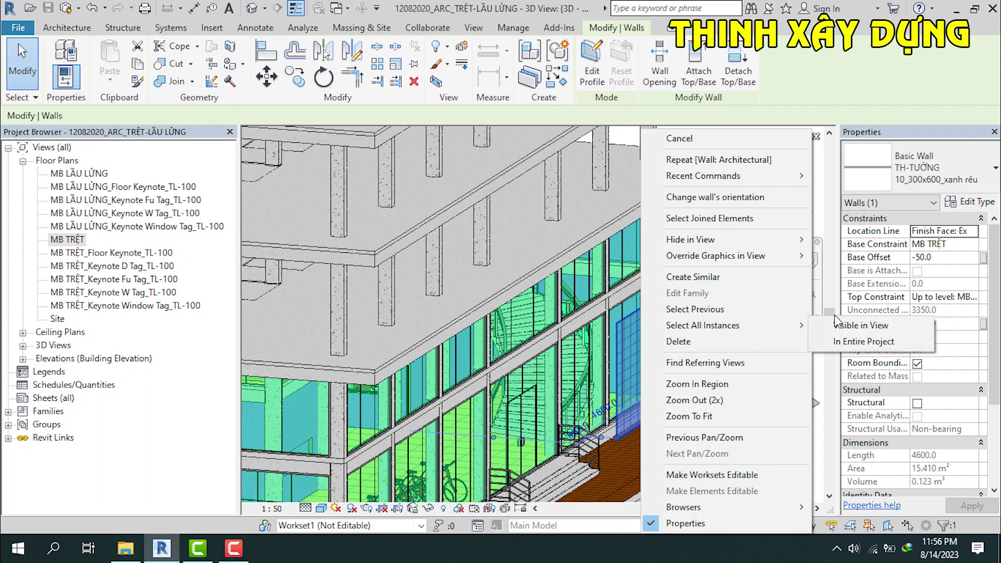
mouse_move(703, 326)
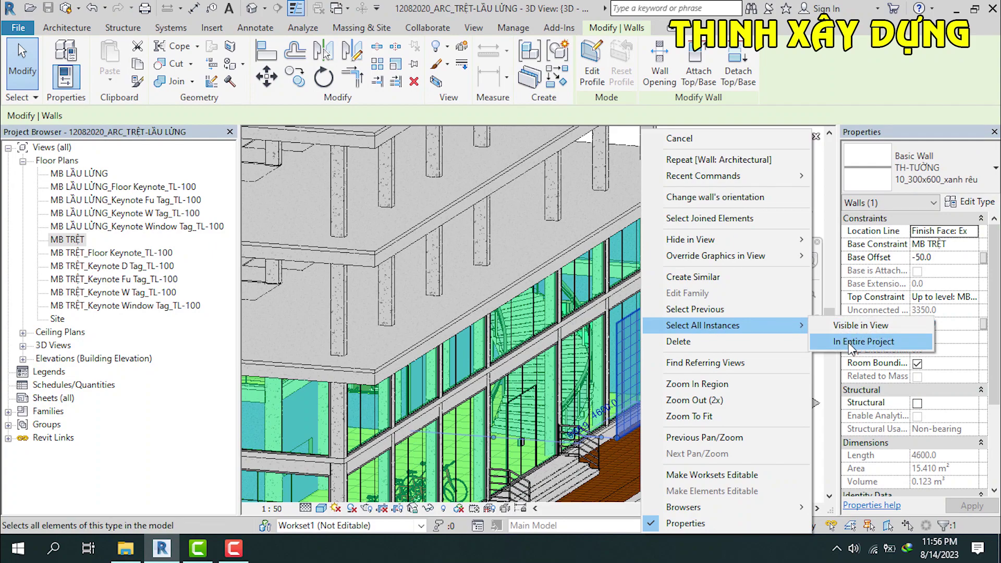
click(851, 344)
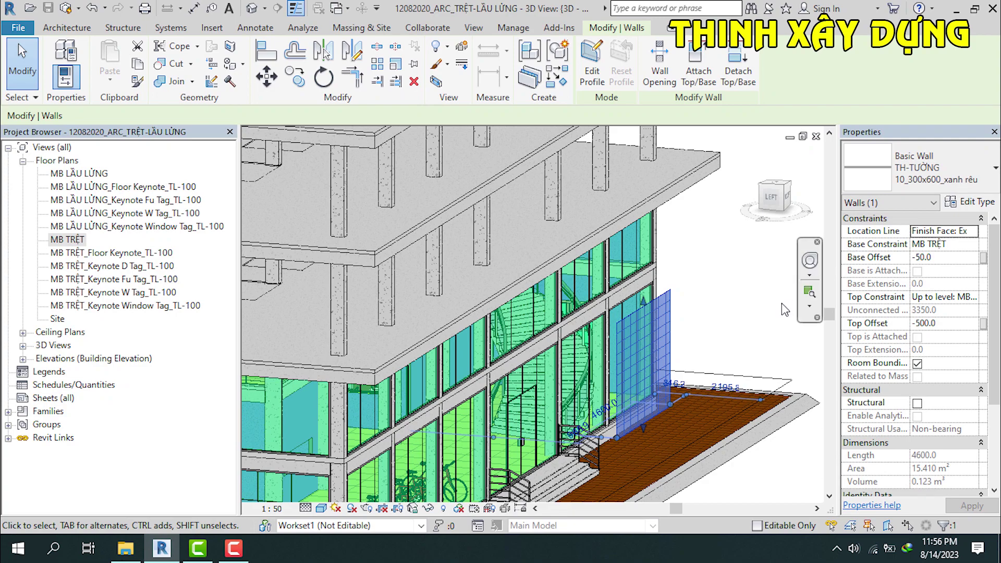
key(Escape)
click(685, 339)
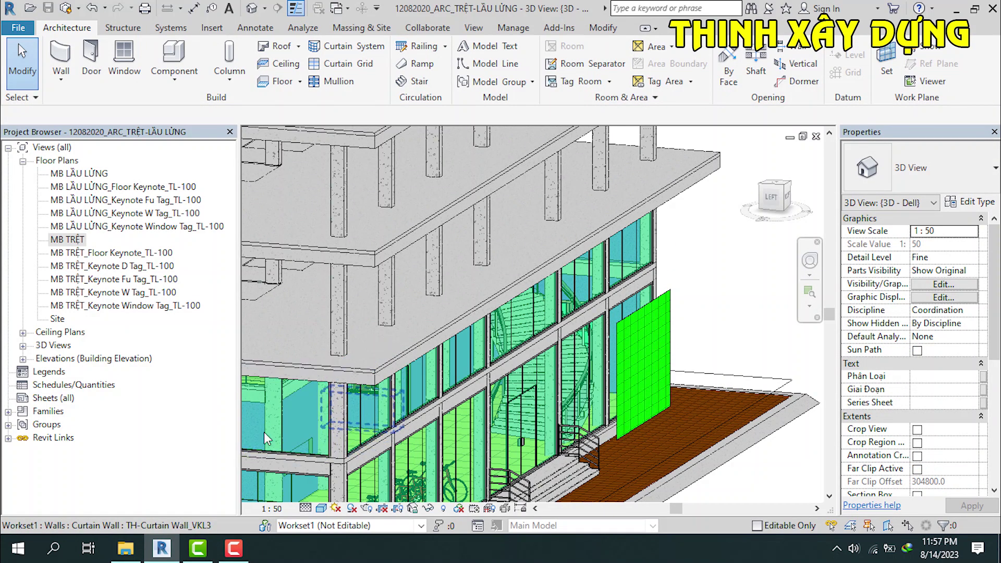
Step: Expand the Project Browser's Families > Walls > Basic Wall type list
click(198, 430)
click(7, 412)
scroll(78, 438, down, 2)
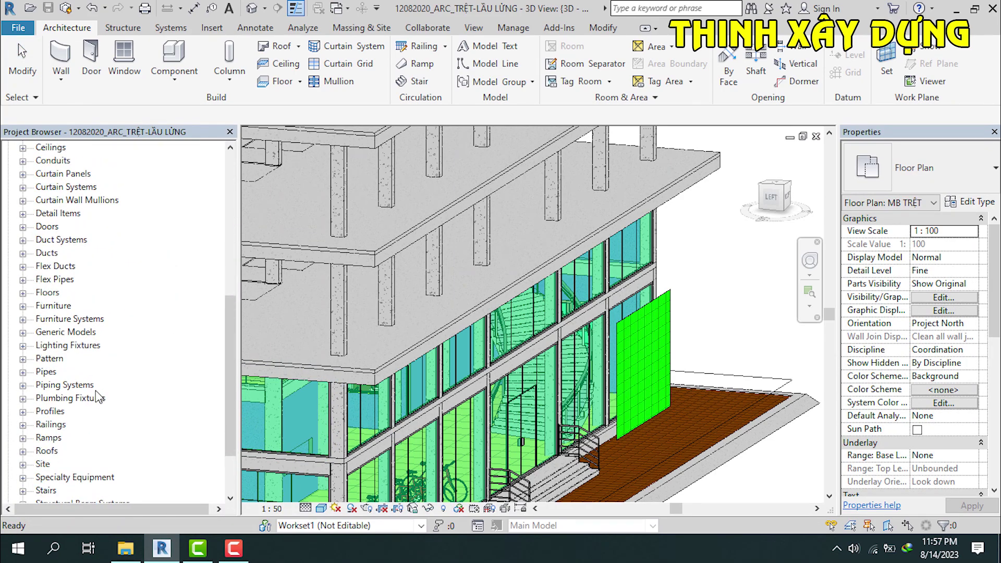
scroll(110, 396, down, 2)
double_click(41, 452)
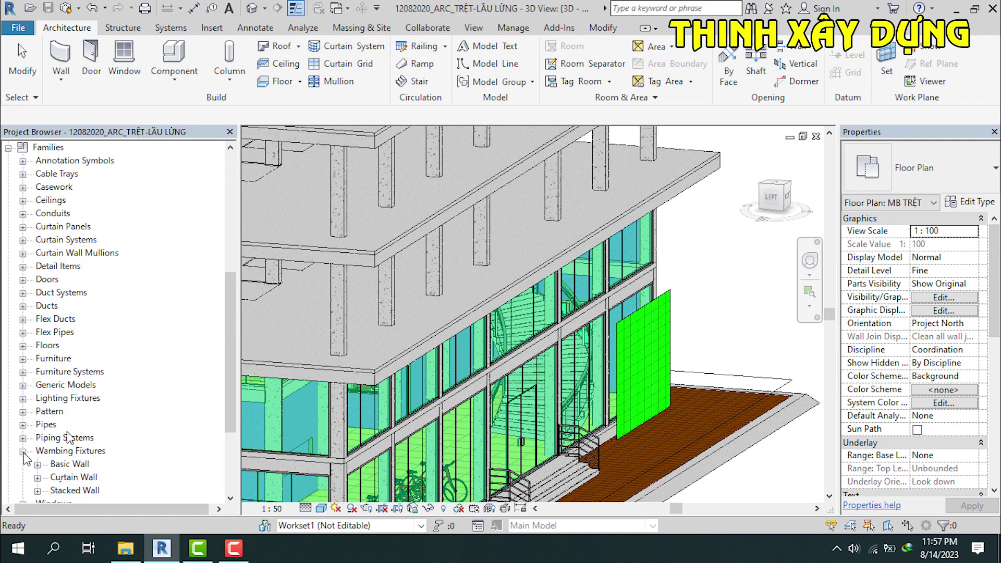
click(38, 465)
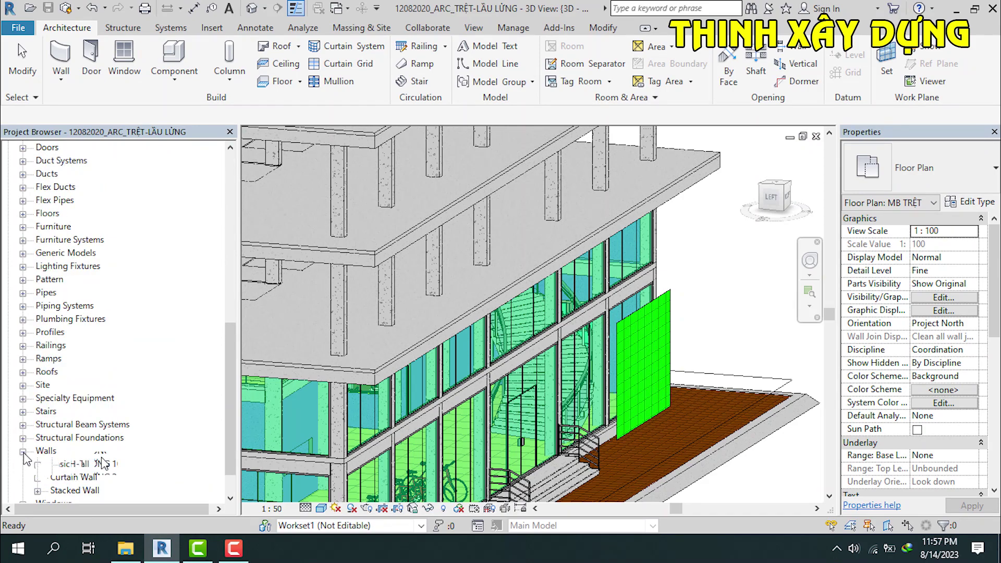
scroll(175, 412, down, 3)
click(174, 400)
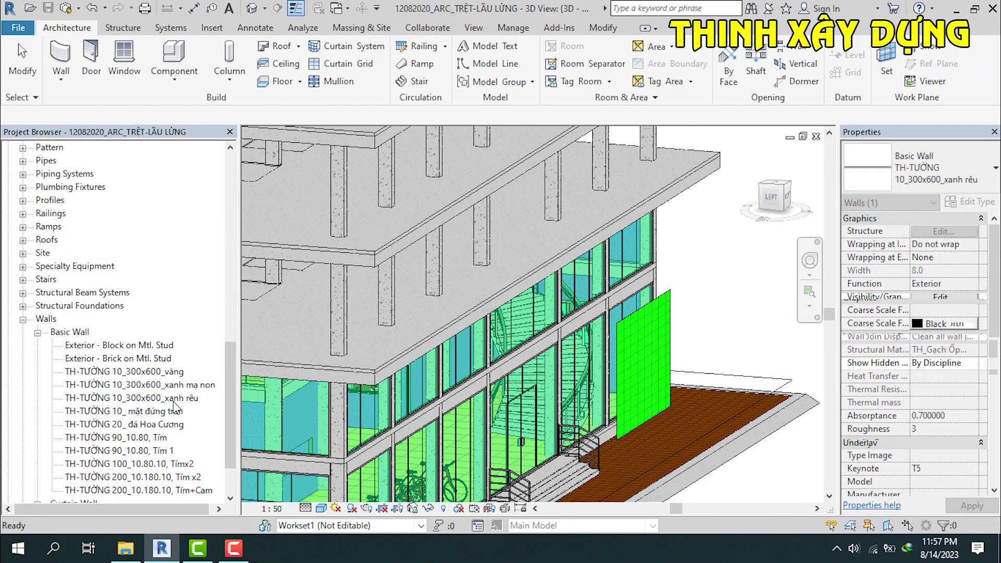
Step: Try deleting the xanh rêu wall type, cancelling because it is still in use
click(180, 397)
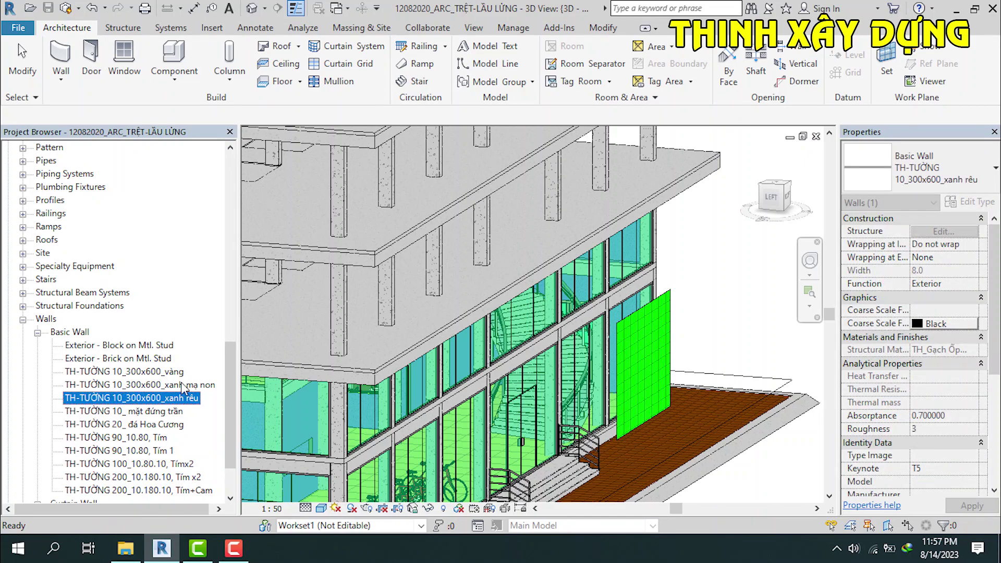
right_click(180, 396)
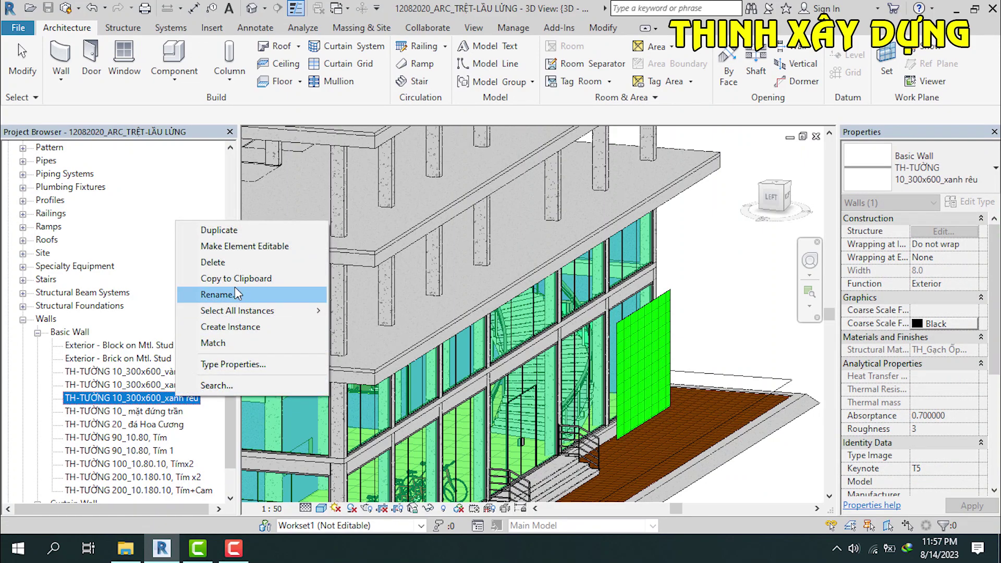
click(227, 264)
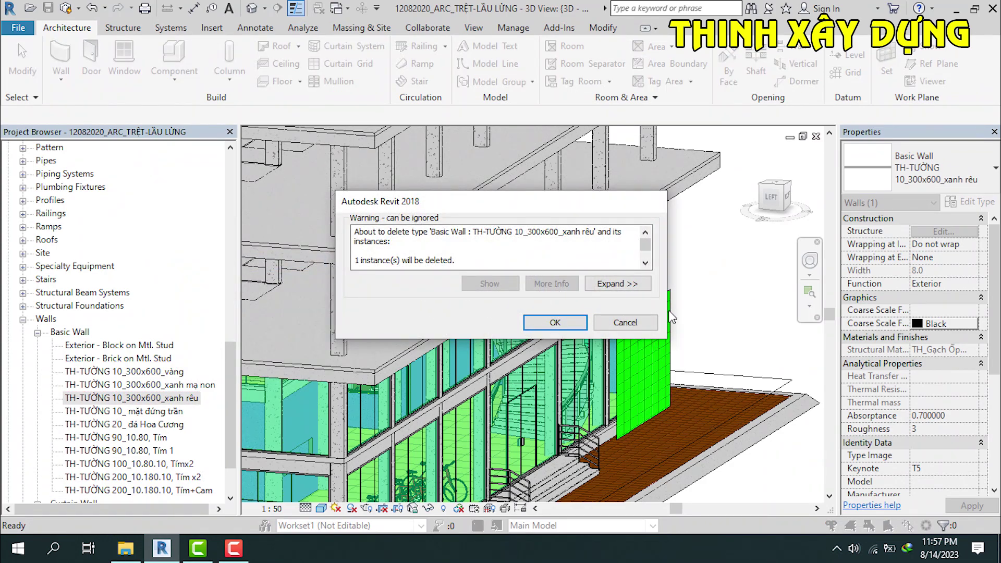
click(639, 328)
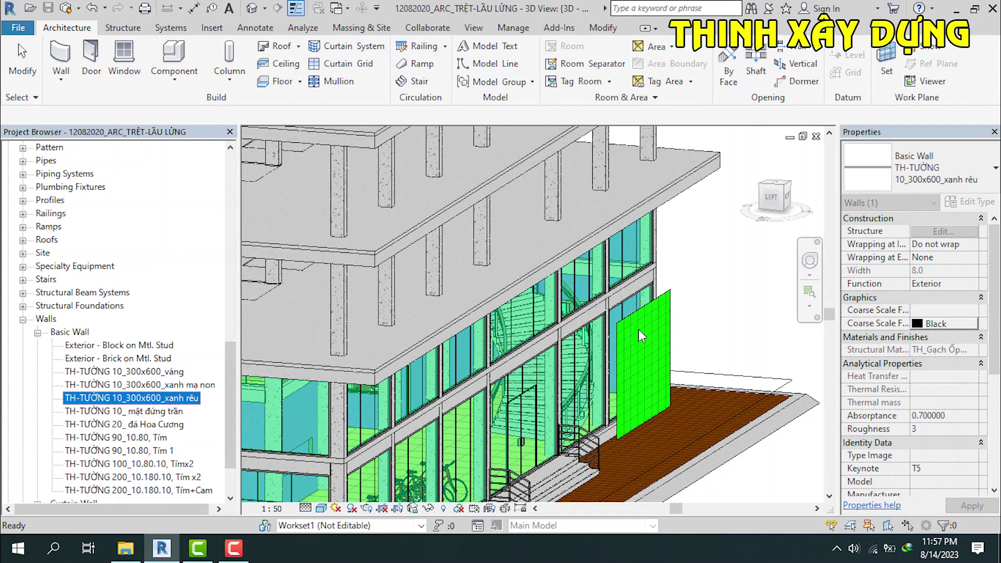
Step: Change the green tile wall to the TH-TƯỜNG 10_300x600_xanh mạ non type
click(638, 330)
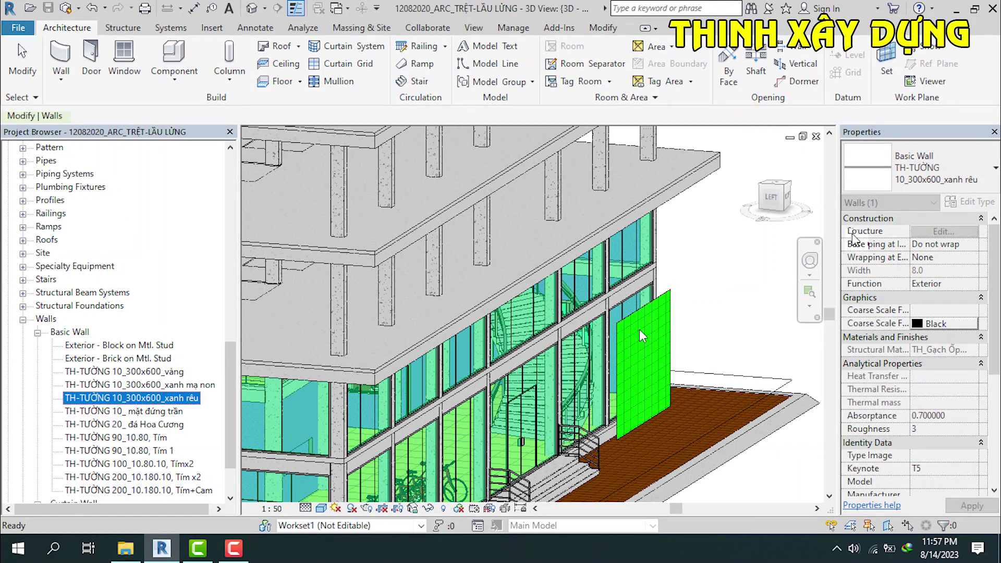
click(929, 190)
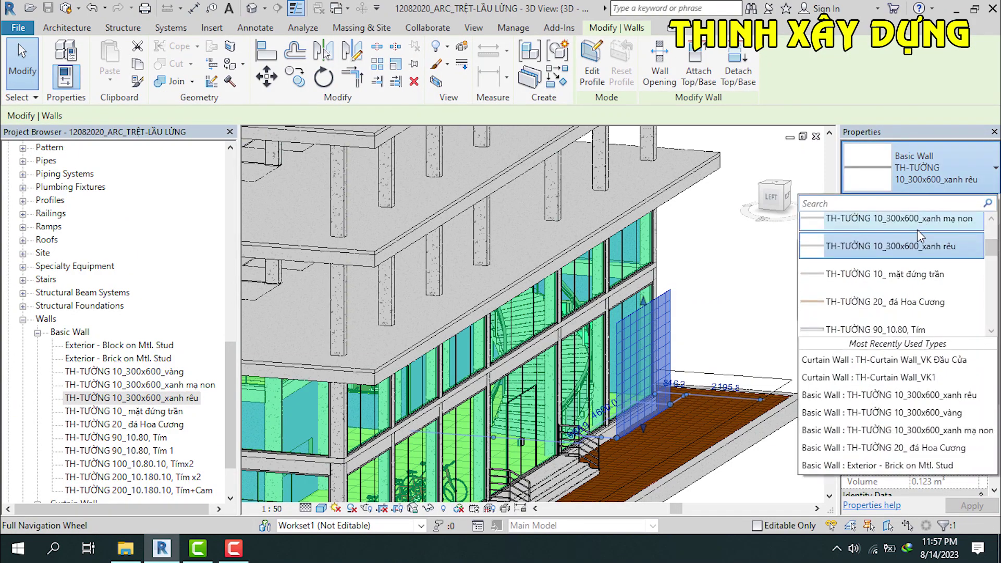
click(887, 219)
key(Escape)
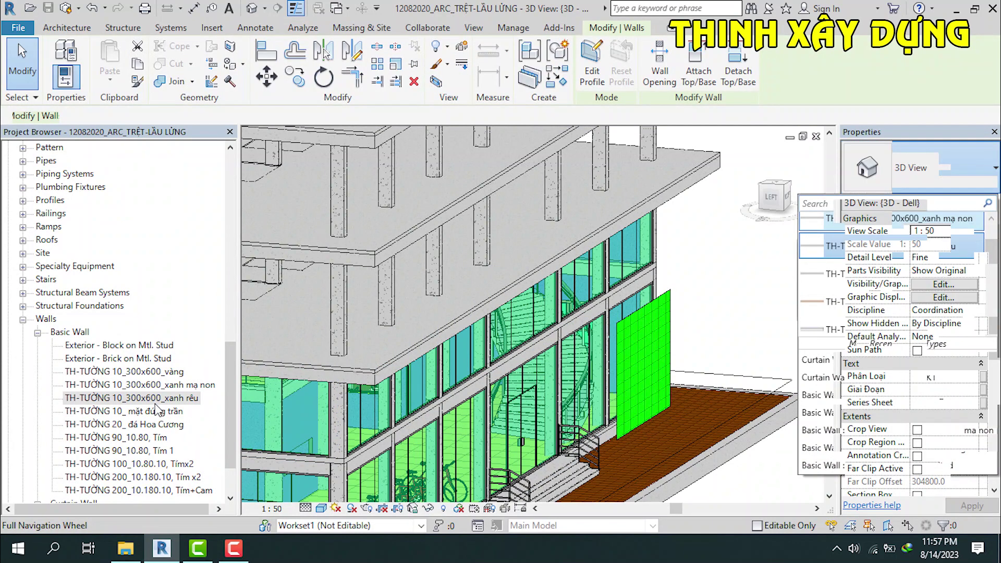
Step: Delete the now-unused xanh rêu wall type
click(154, 399)
right_click(155, 400)
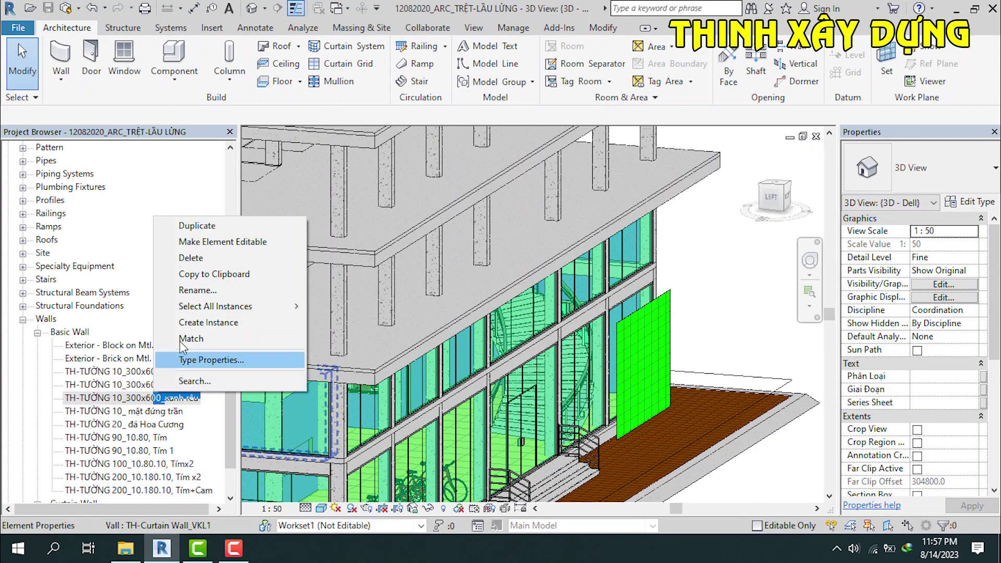
click(188, 258)
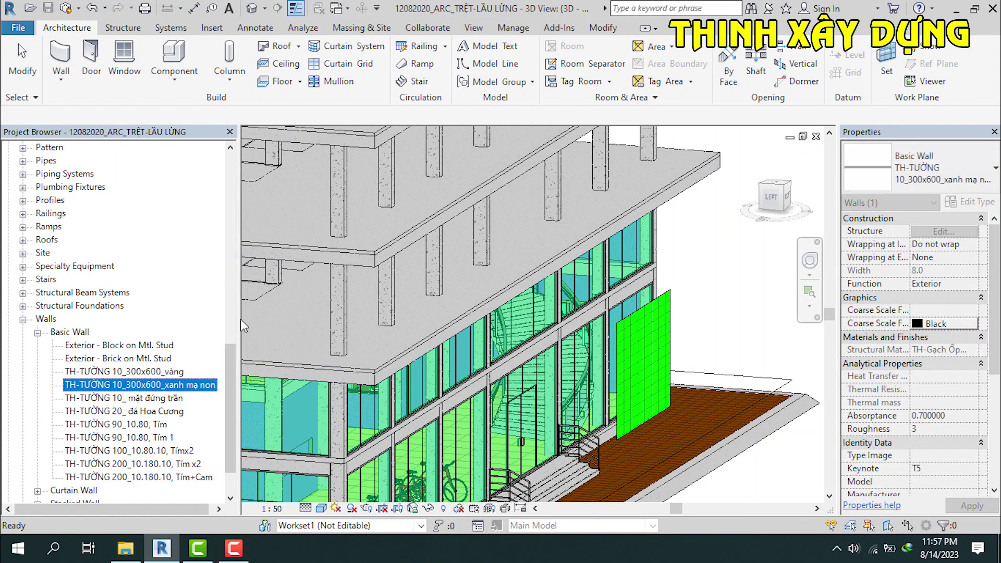
Step: Try deleting the xanh mạ non and vàng wall types, cancelling both since they're in use
right_click(166, 398)
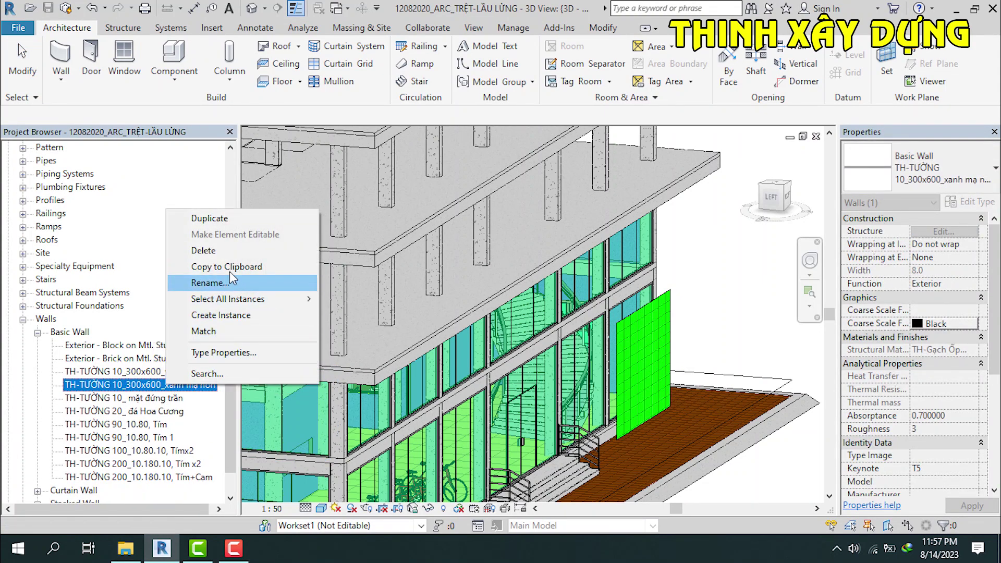
click(209, 251)
click(624, 321)
click(146, 372)
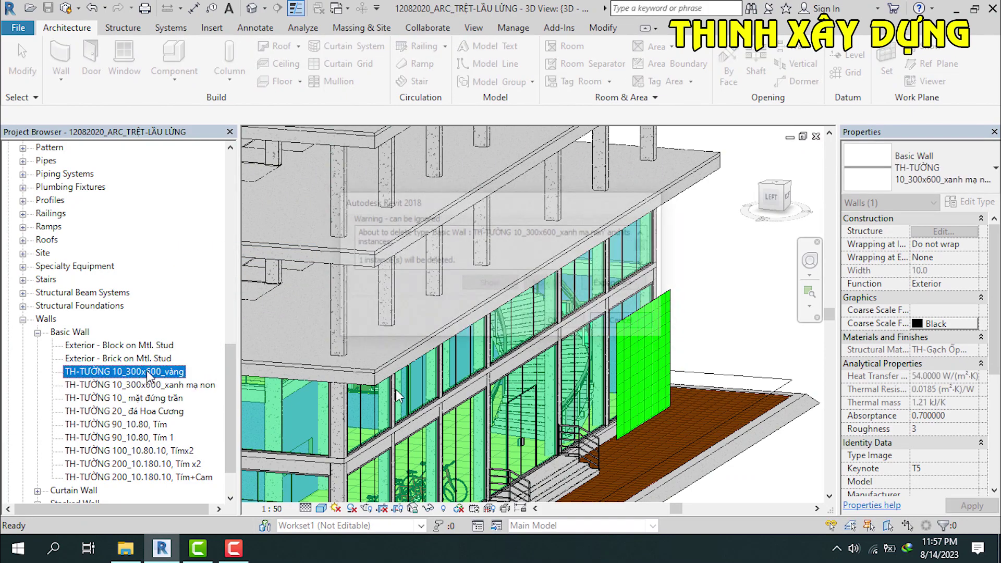
right_click(146, 371)
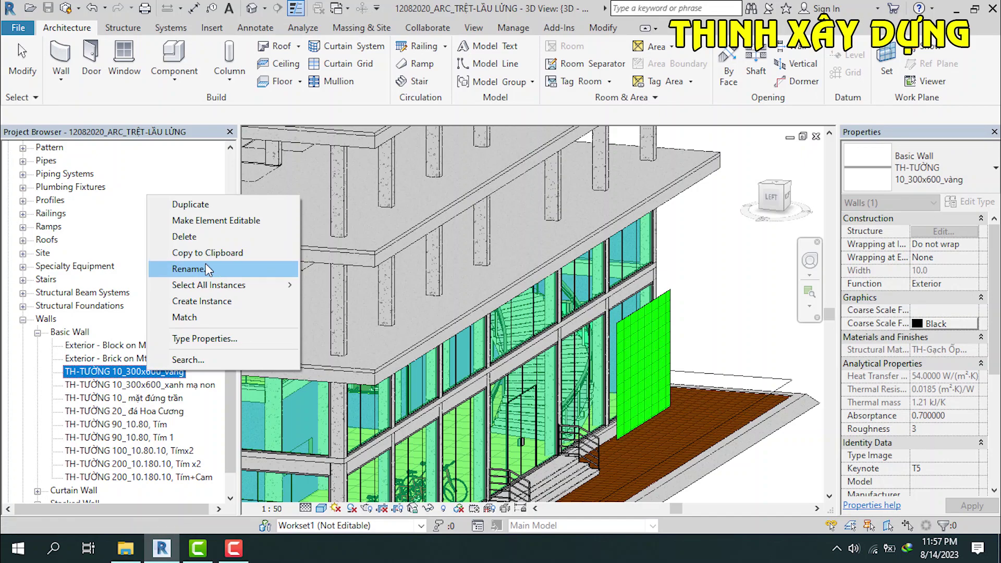
click(198, 237)
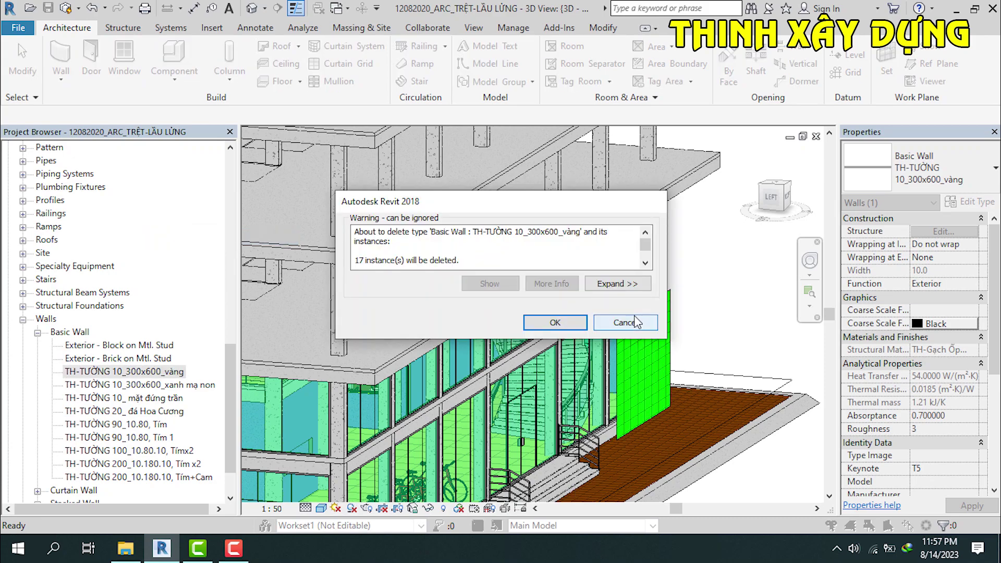
click(634, 325)
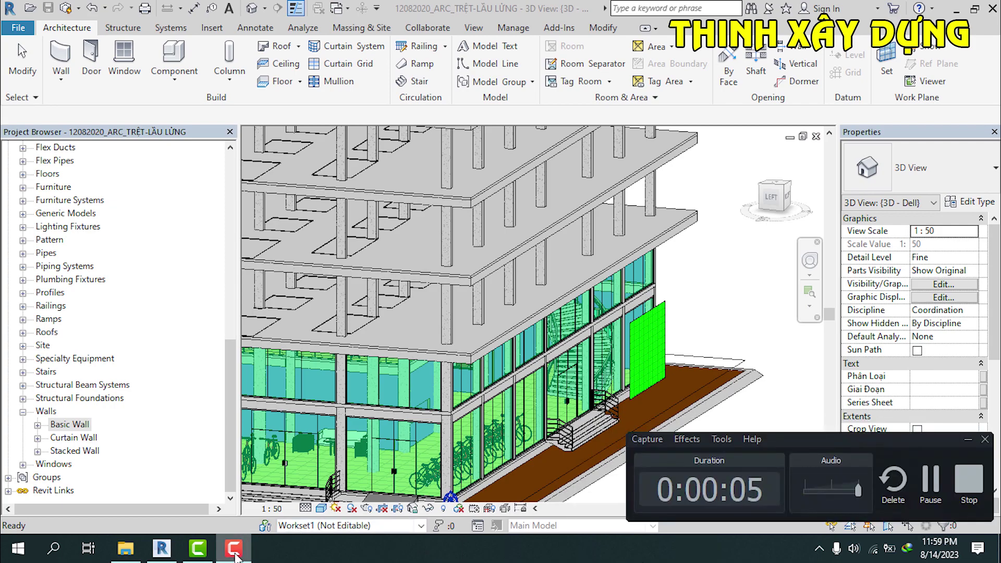
Step: Bring Revit forward, then open File Explorer on the Documents\Camtasia folder
click(234, 550)
click(235, 556)
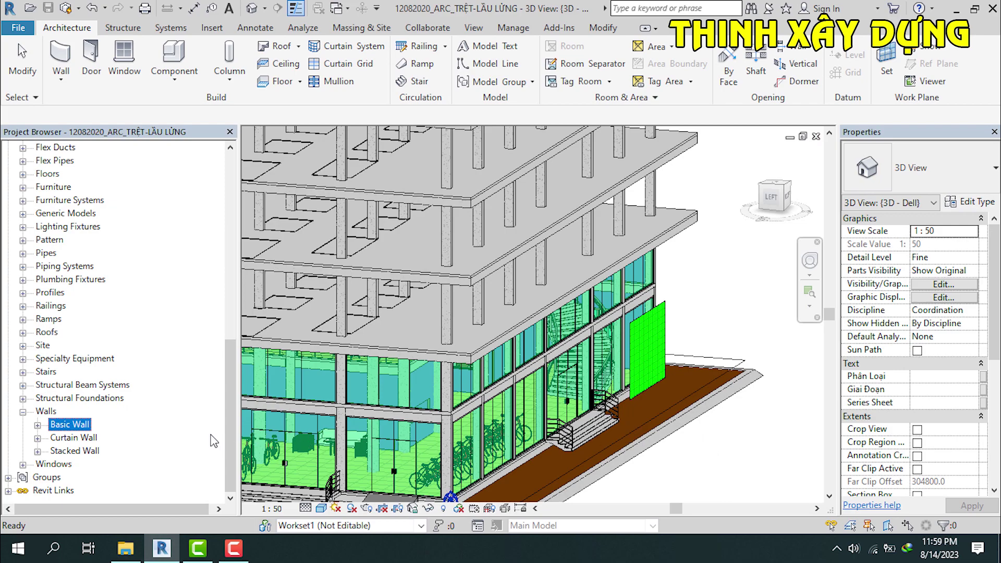
click(124, 549)
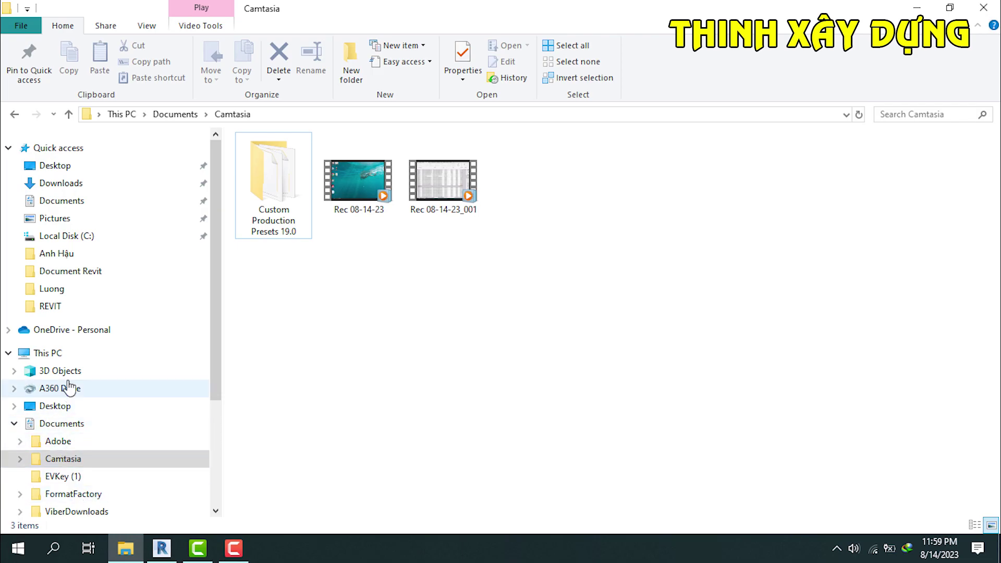
Step: Browse to Du an Revit > 12_08_2020_KHÁCH SẠN QUẬN 2_A-THÂN and open Keynote Text in Notepad
click(51, 308)
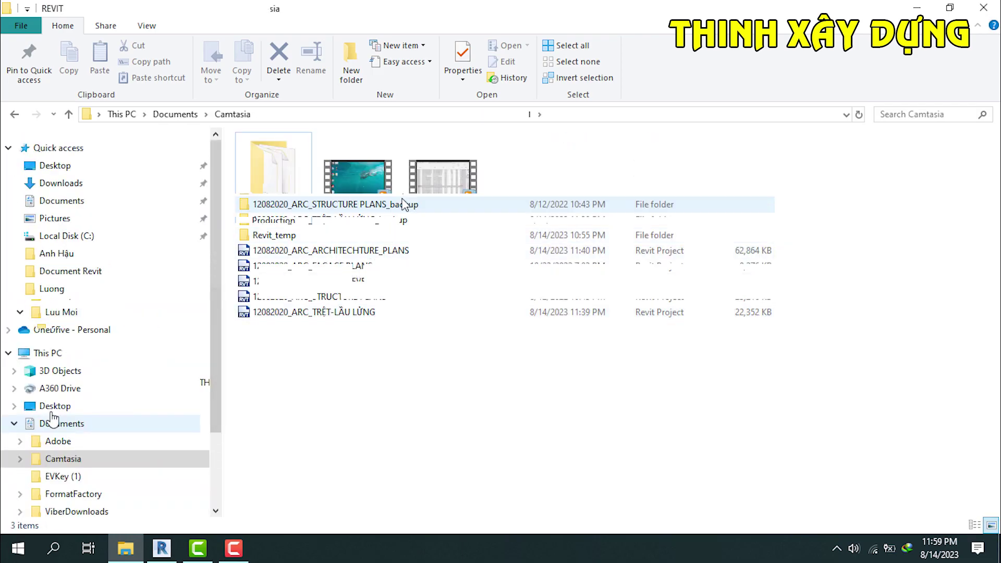
click(297, 118)
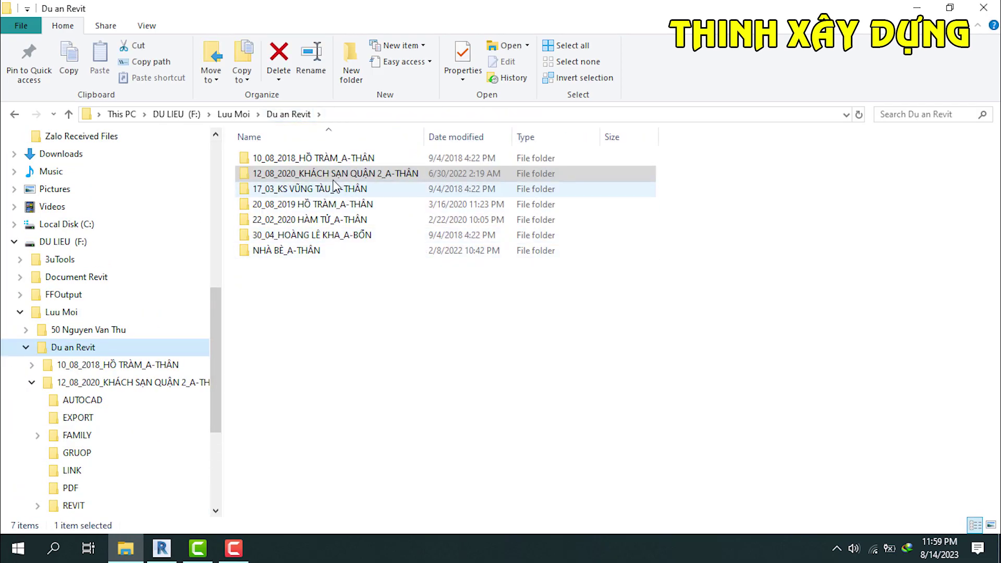
double_click(312, 174)
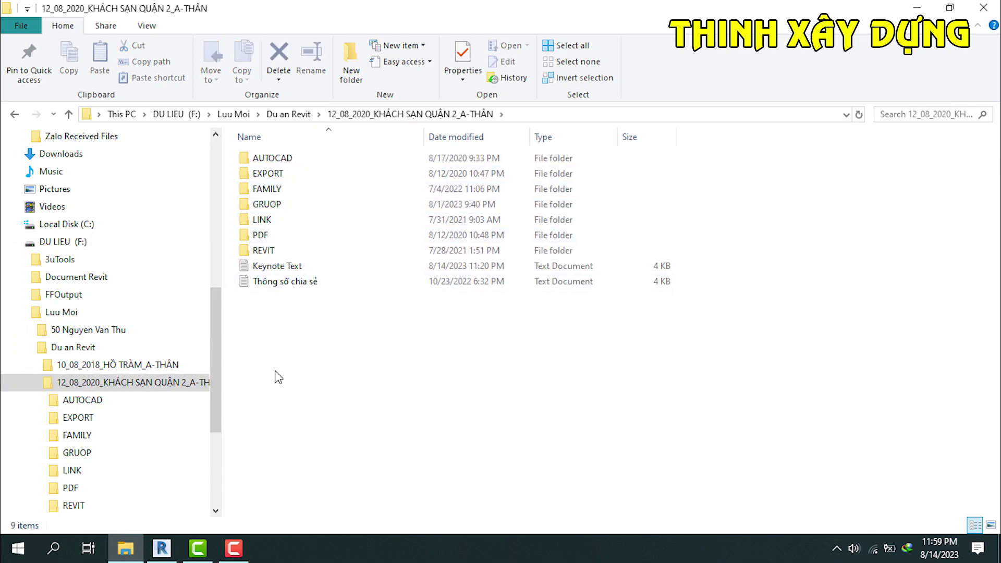
double_click(277, 267)
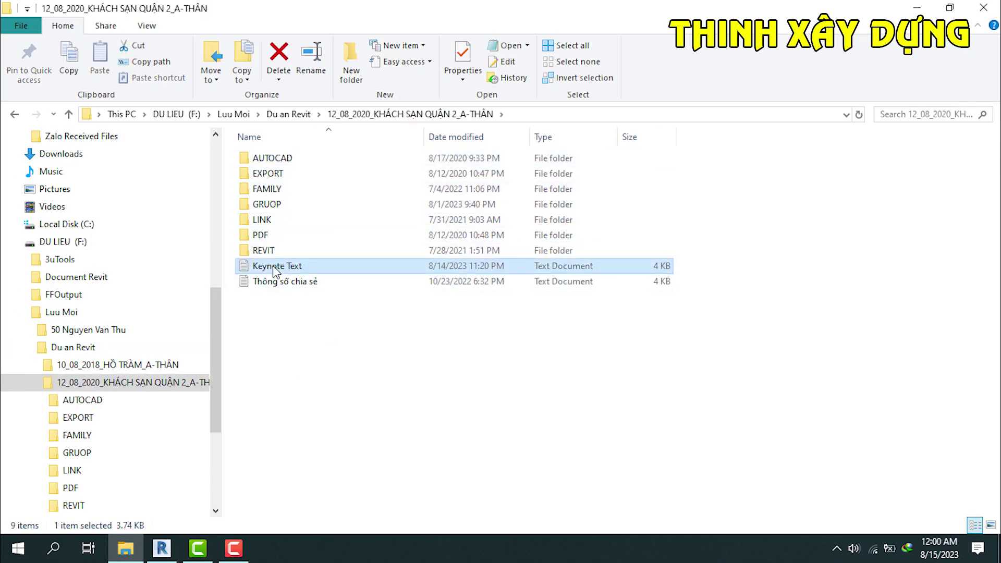
key(alt+F4)
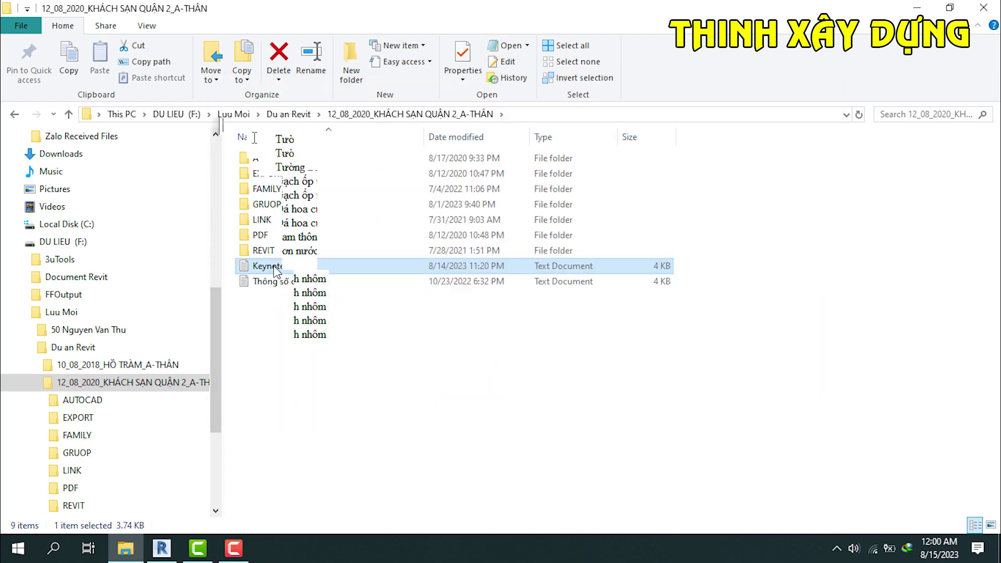
double_click(277, 267)
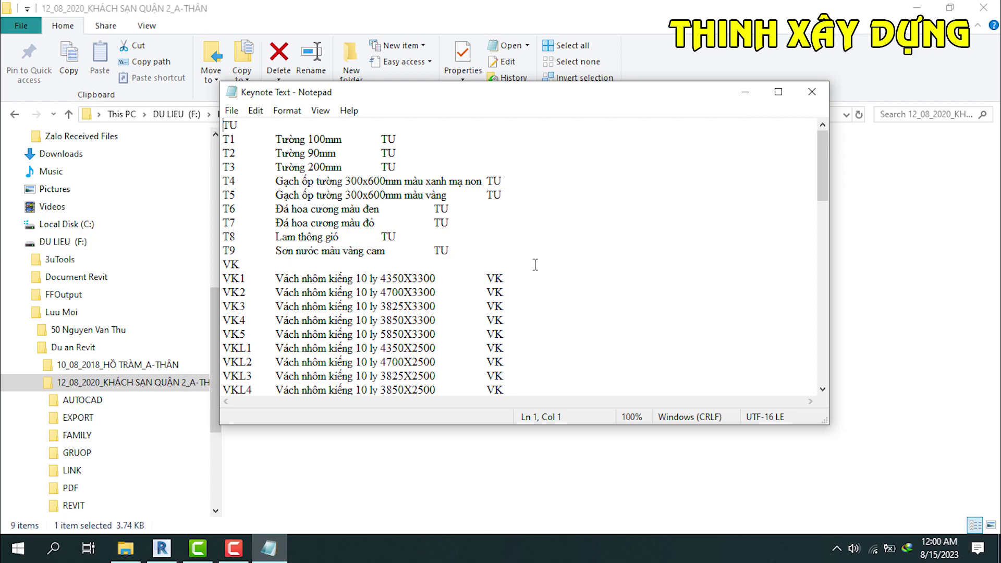
click(812, 92)
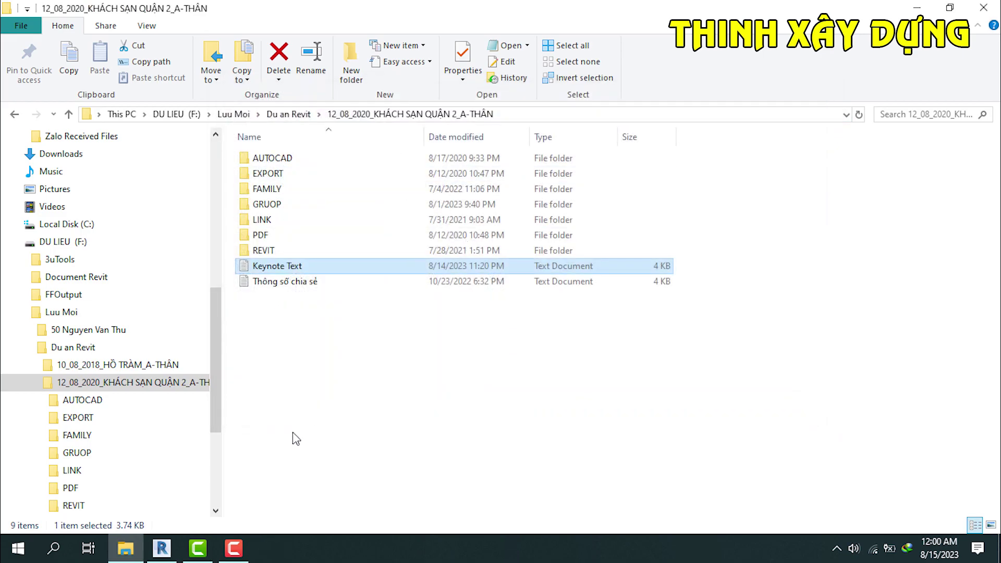
Step: Return to Revit's 3D building view and check the View tab for keynote settings
click(162, 548)
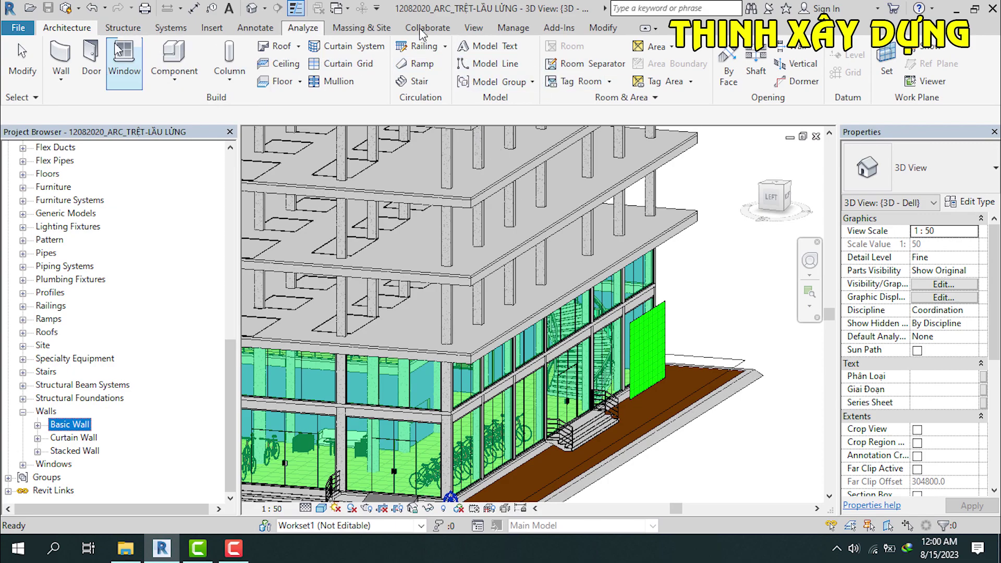
click(475, 29)
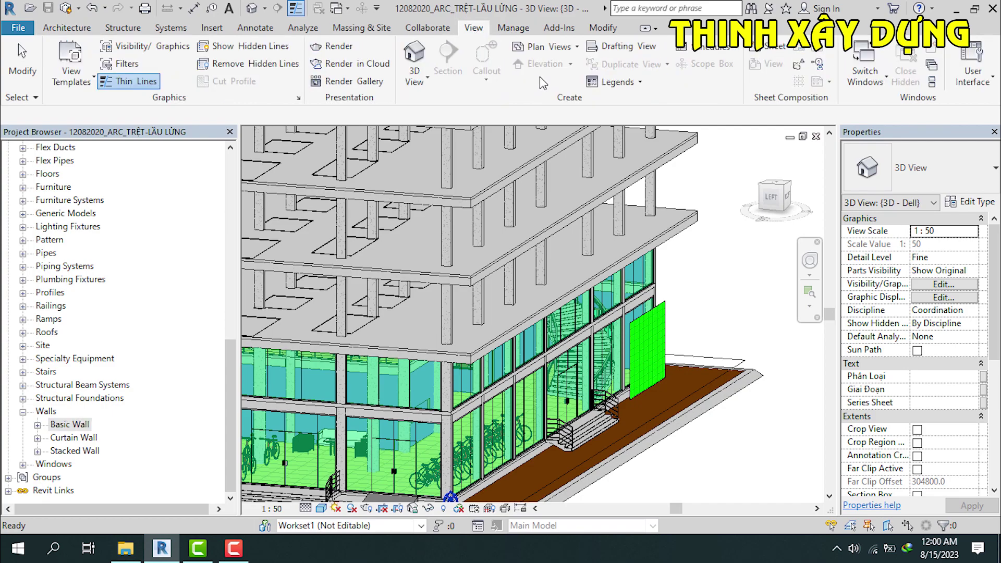
Step: Reload the keynote table from Keynote Text.txt in Keynoting Settings, then select the green tile wall
click(250, 33)
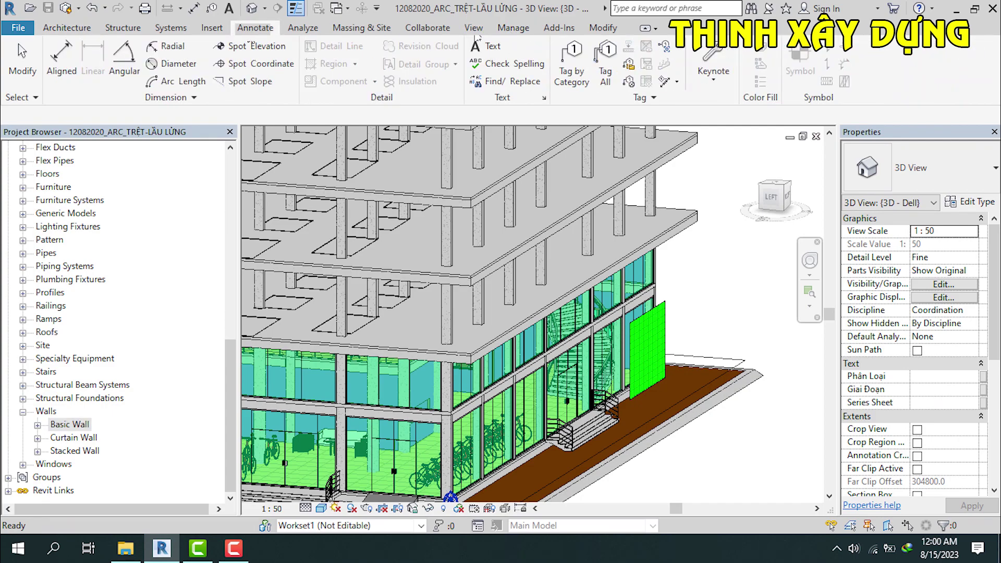
click(711, 79)
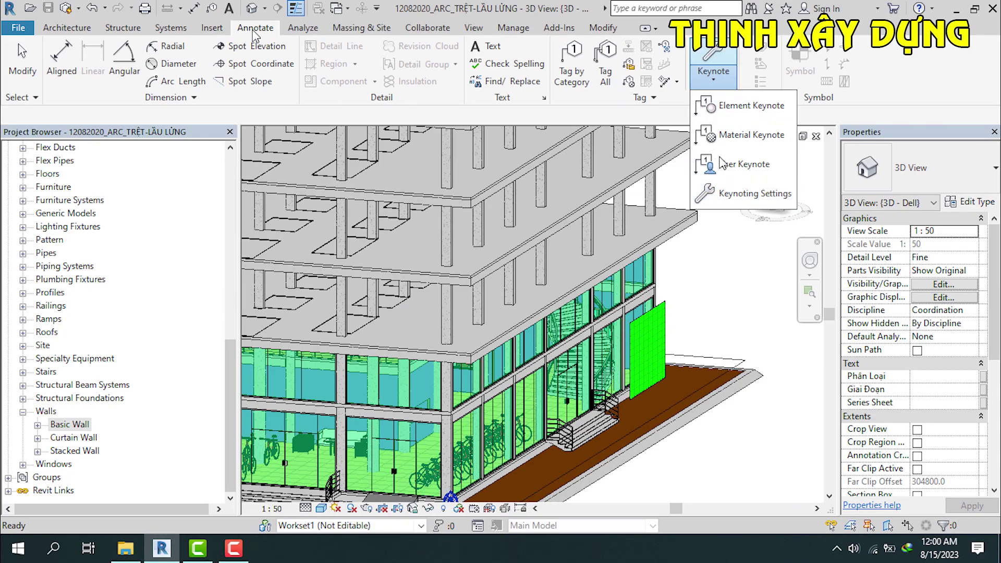
click(735, 198)
click(673, 256)
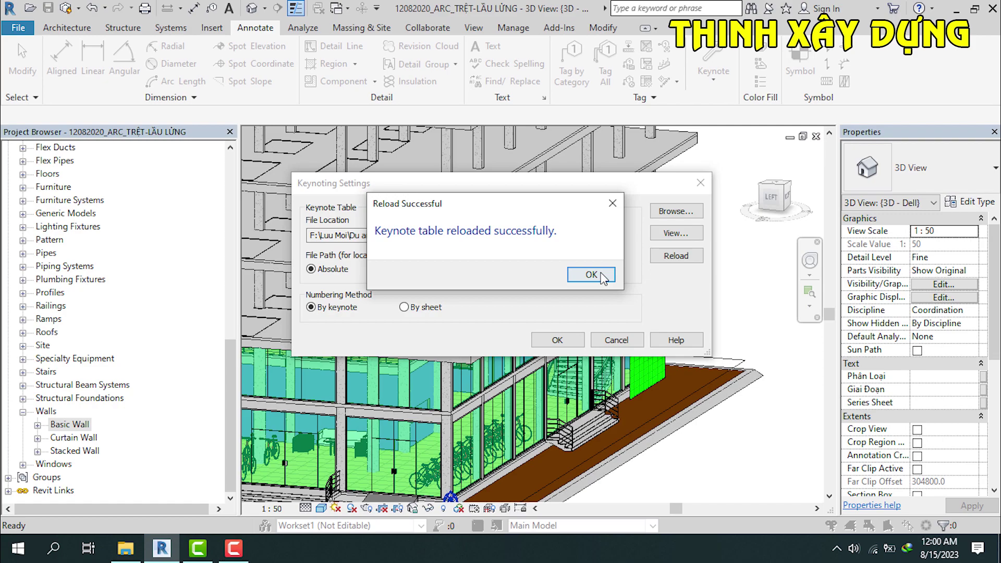
click(591, 275)
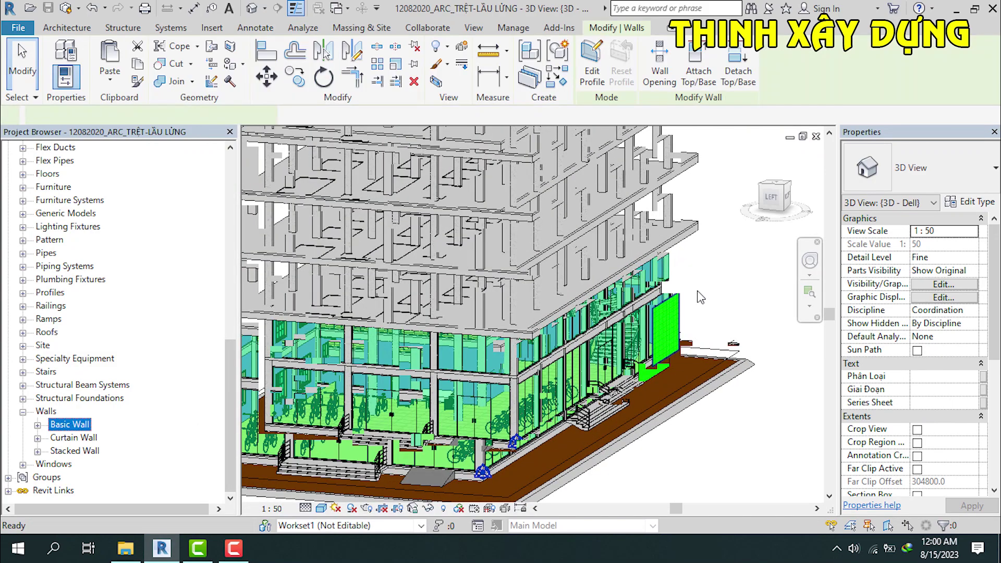
click(678, 313)
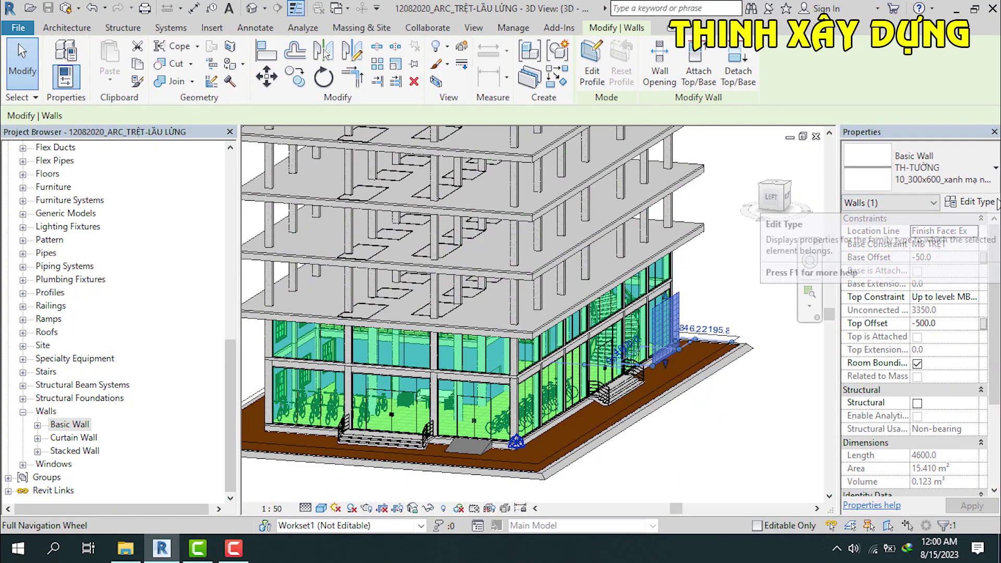
Step: Open the wall type's finish-layer material TH-Gạch Ốp_300x300_Màu Xanh on the Identity tab
click(995, 203)
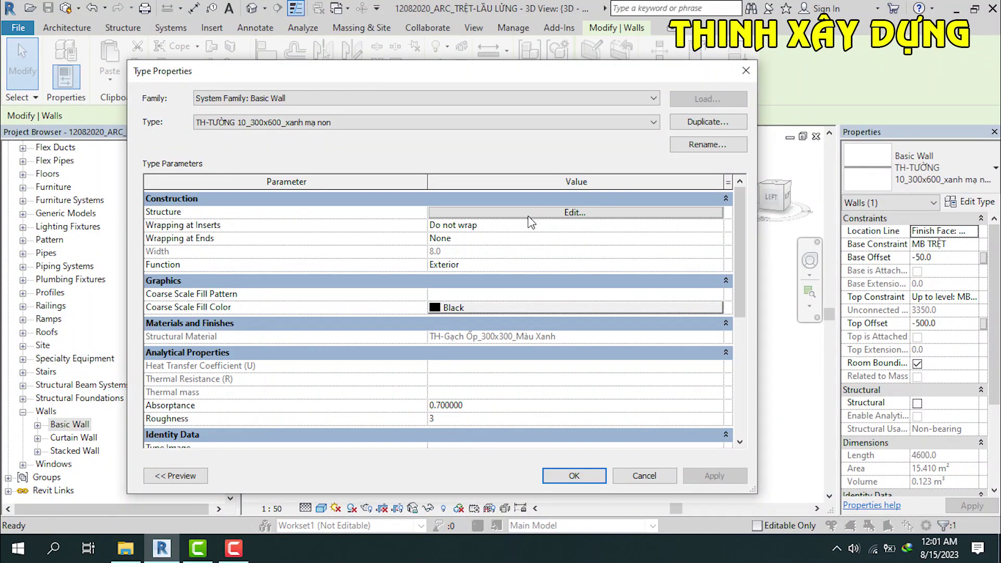
click(545, 213)
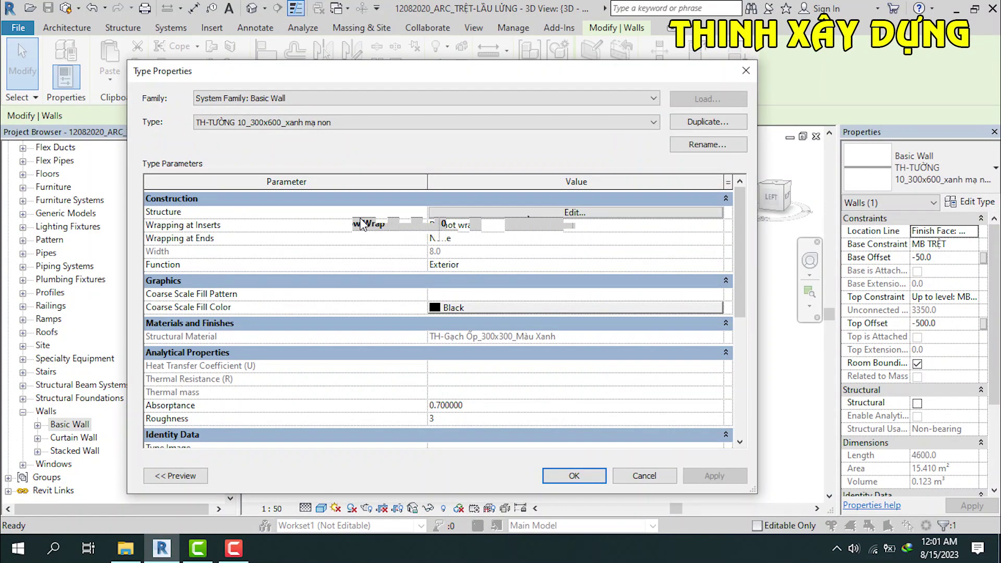
click(412, 212)
click(432, 210)
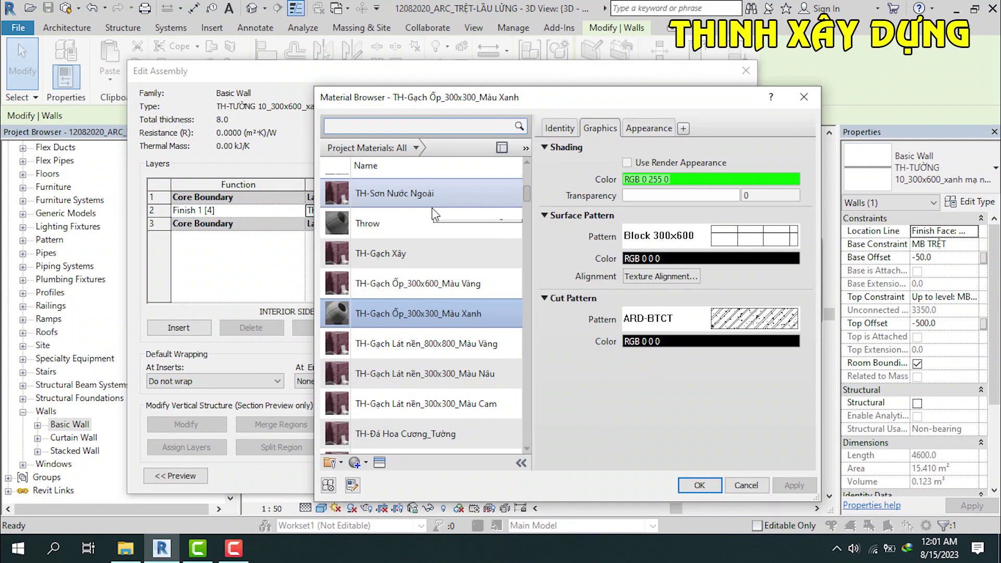
click(560, 127)
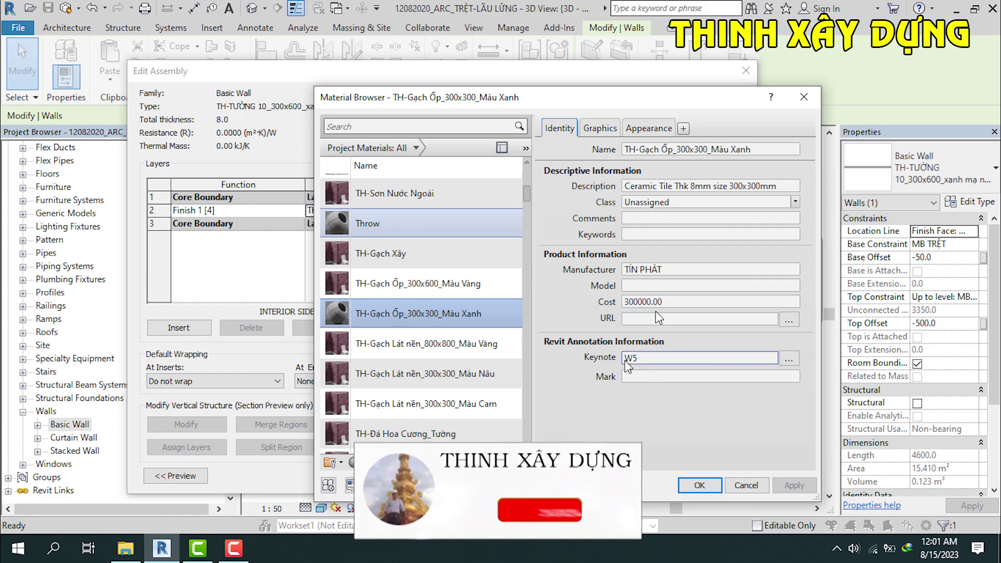
Step: Choose keynote T4 from the TU group for the green tile material
click(790, 360)
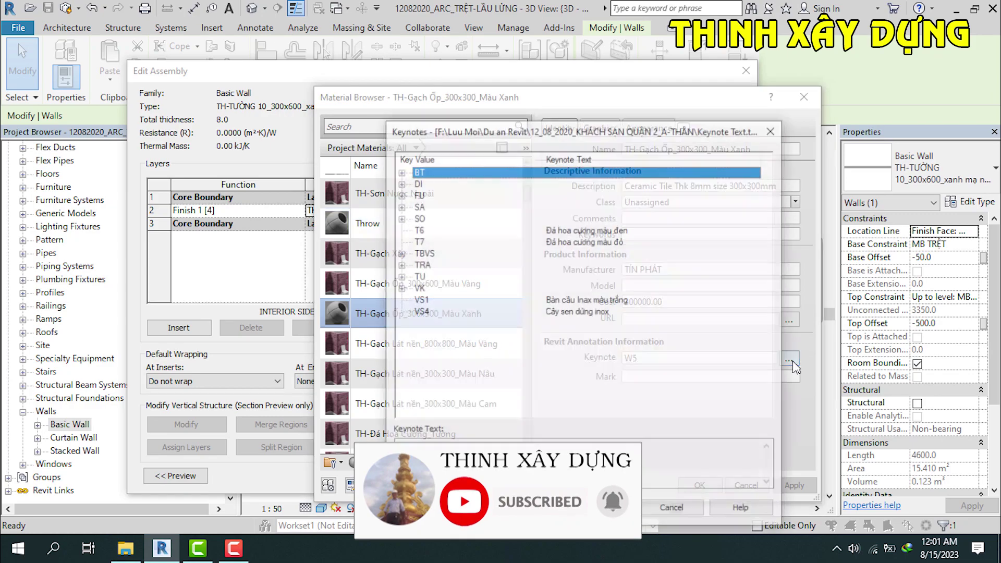
click(402, 277)
click(400, 277)
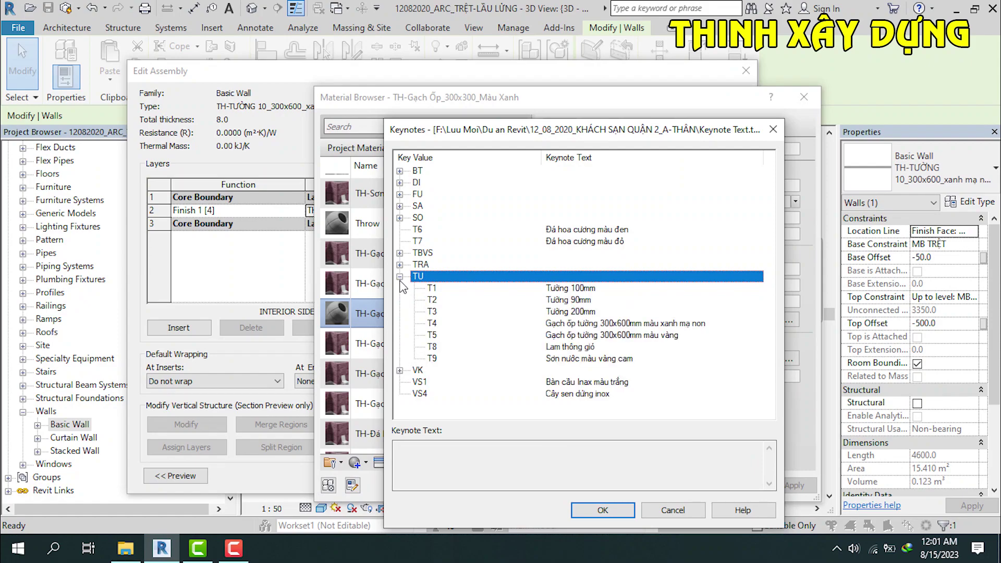
click(595, 327)
drag(557, 131, 147, 303)
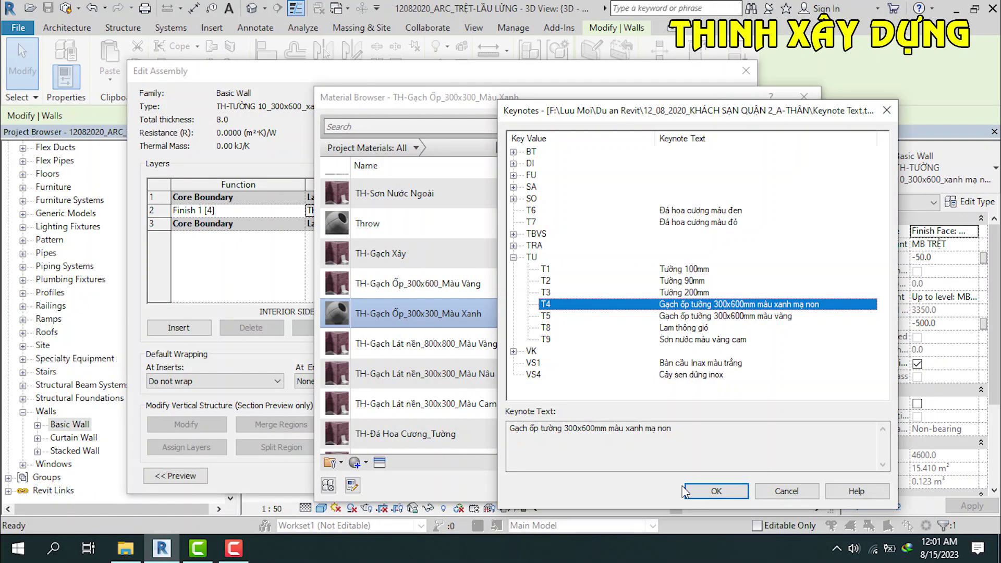
click(702, 495)
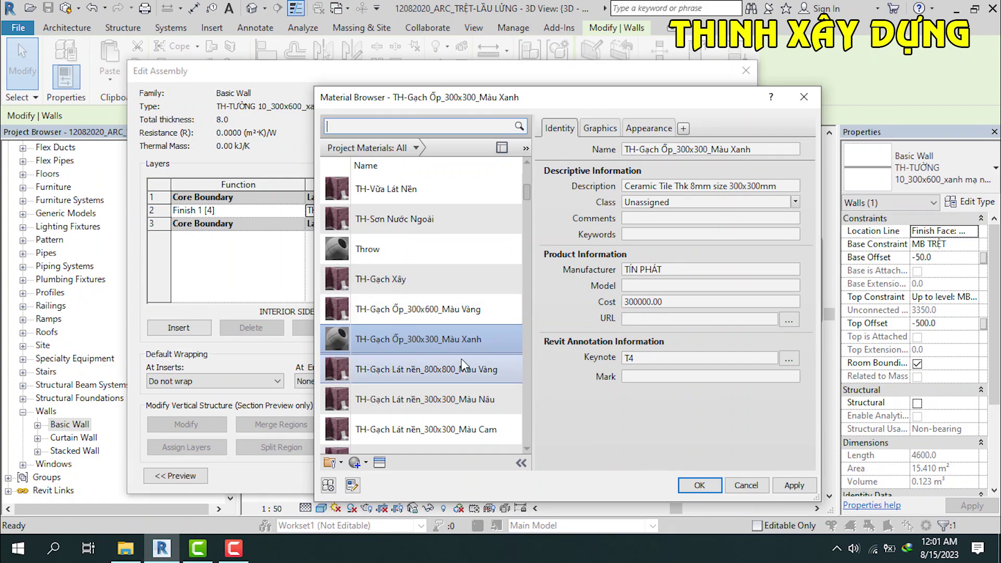
Step: Review the material's graphics, then OK out of the Material Browser, Edit Assembly and Type Properties
click(613, 130)
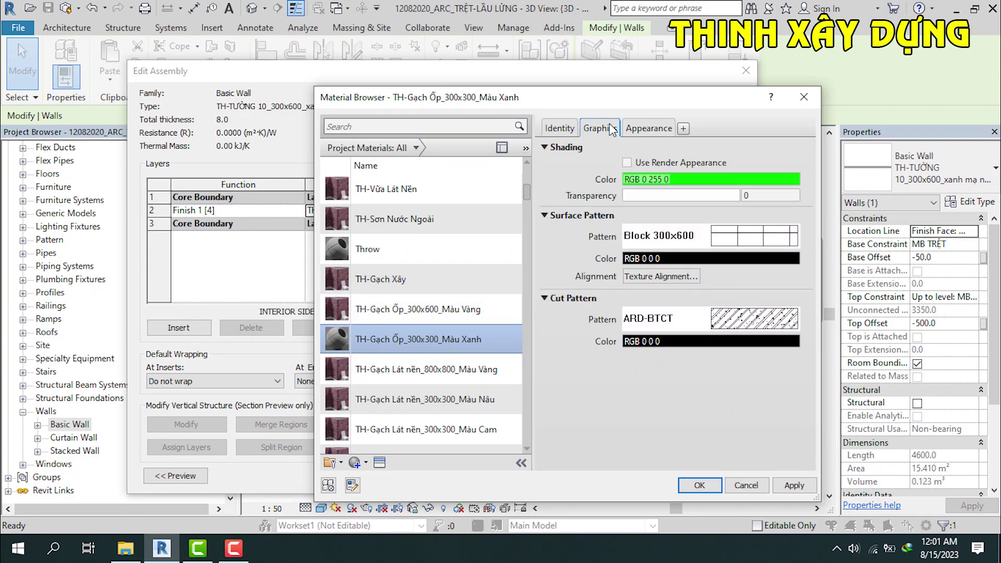
click(559, 130)
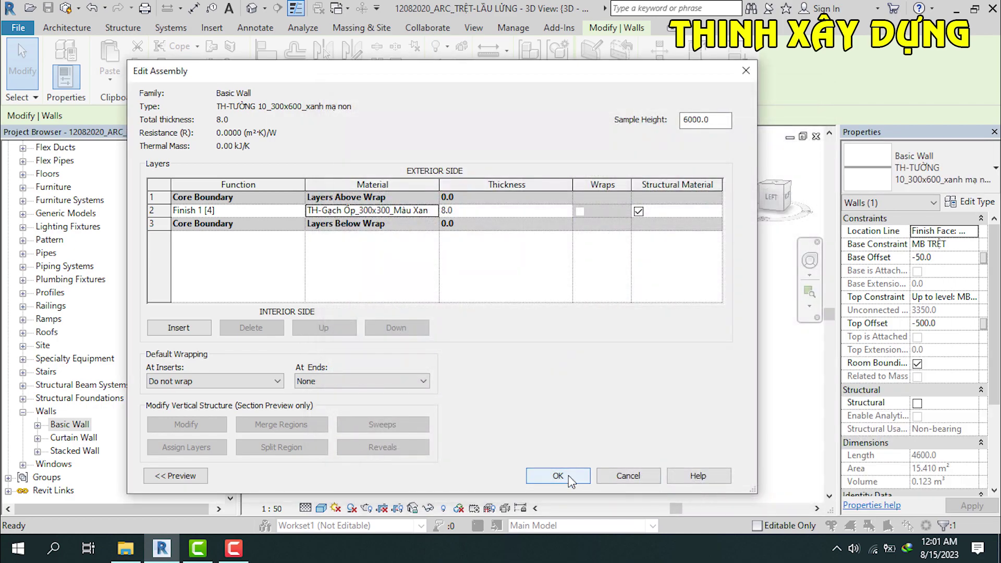
click(571, 477)
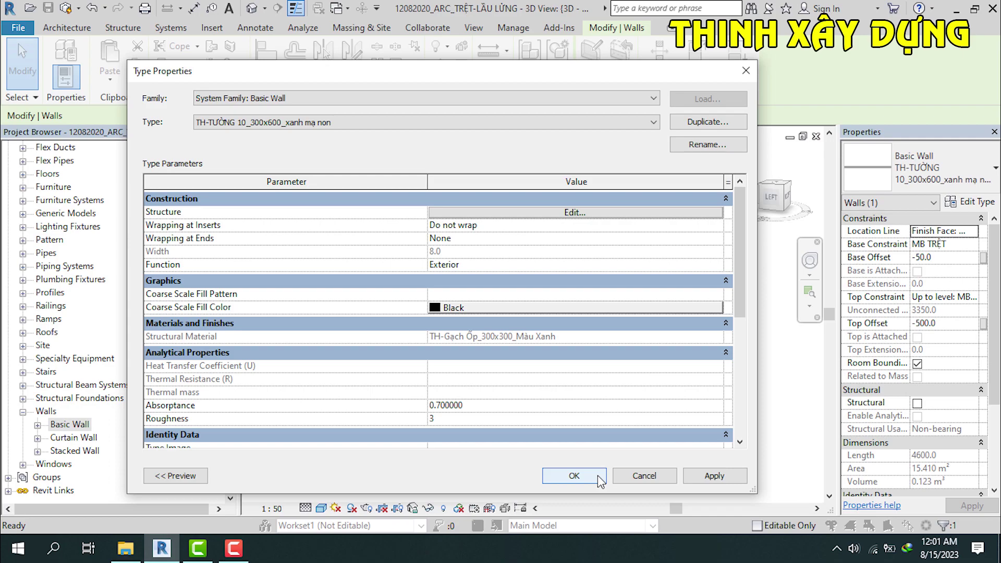
click(574, 476)
click(599, 475)
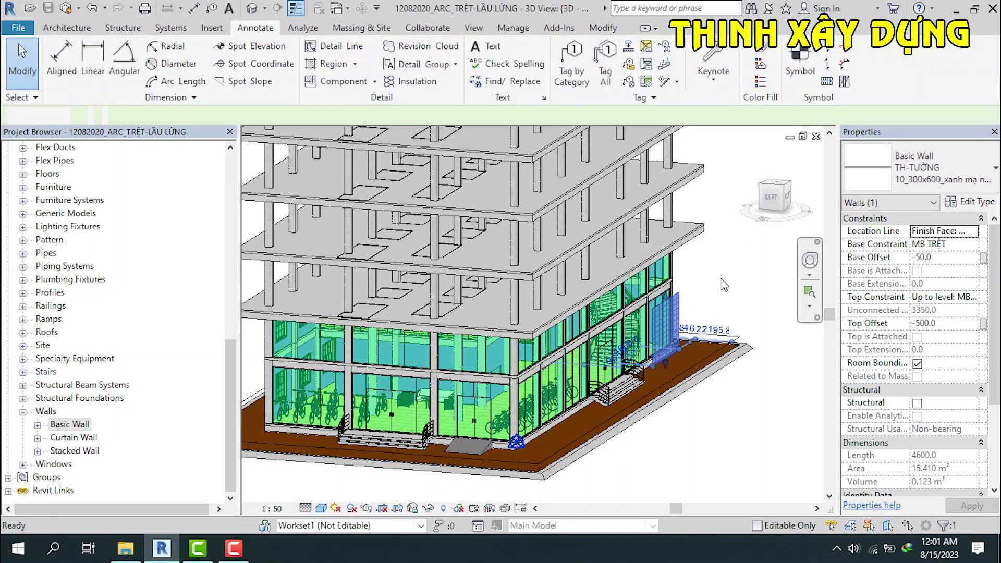
Step: Switch the wall to TH-TƯỜNG 10_300x600_vàng and open its finish layer's yellow tile material
click(645, 332)
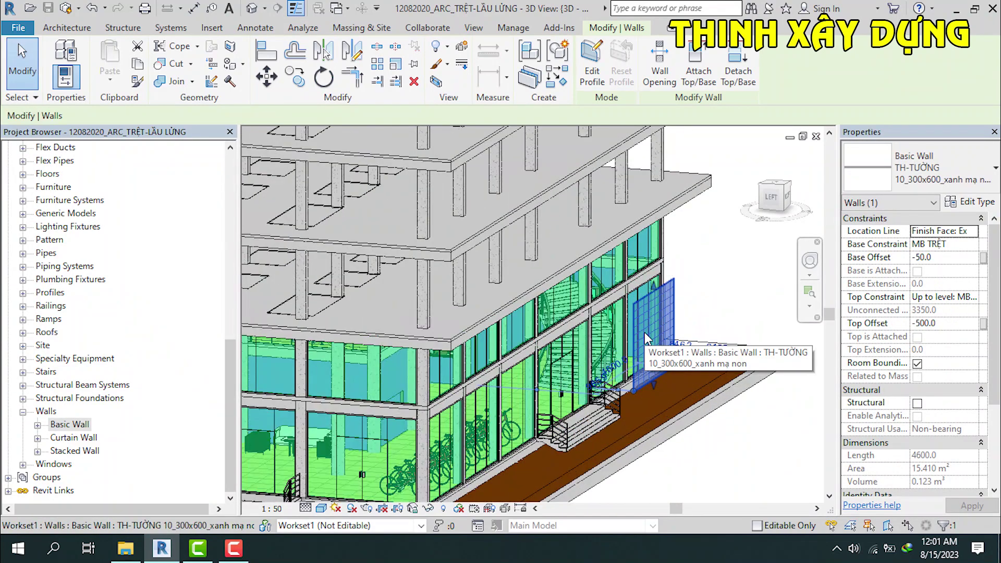
click(918, 167)
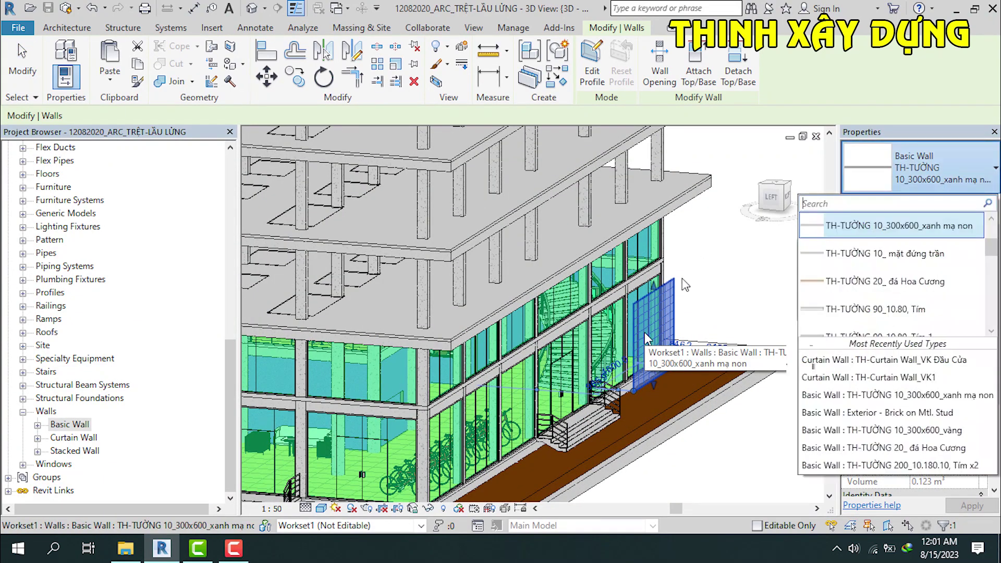
scroll(885, 228, up, 1)
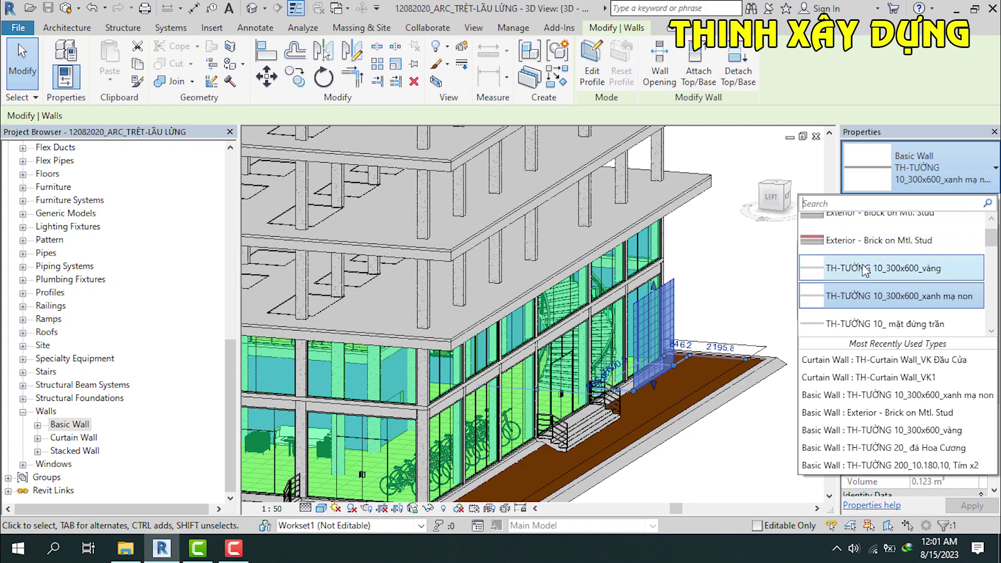
scroll(861, 272, down, 1)
click(910, 430)
click(970, 202)
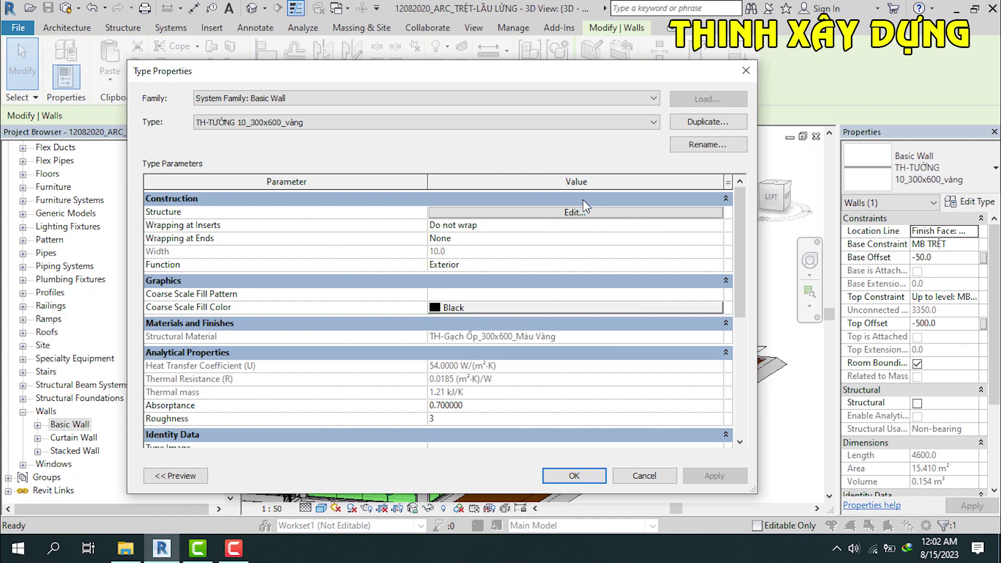
click(576, 212)
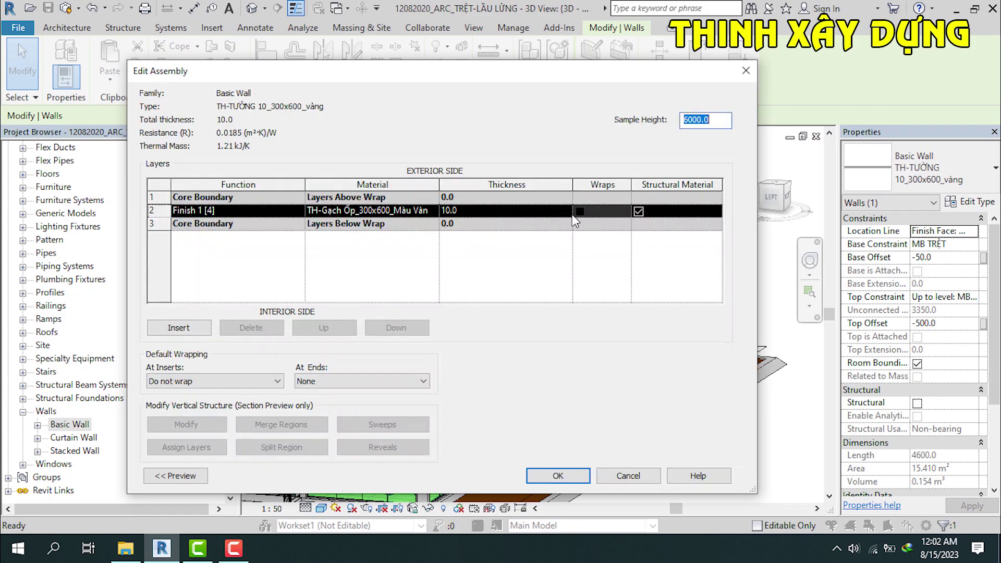
click(435, 212)
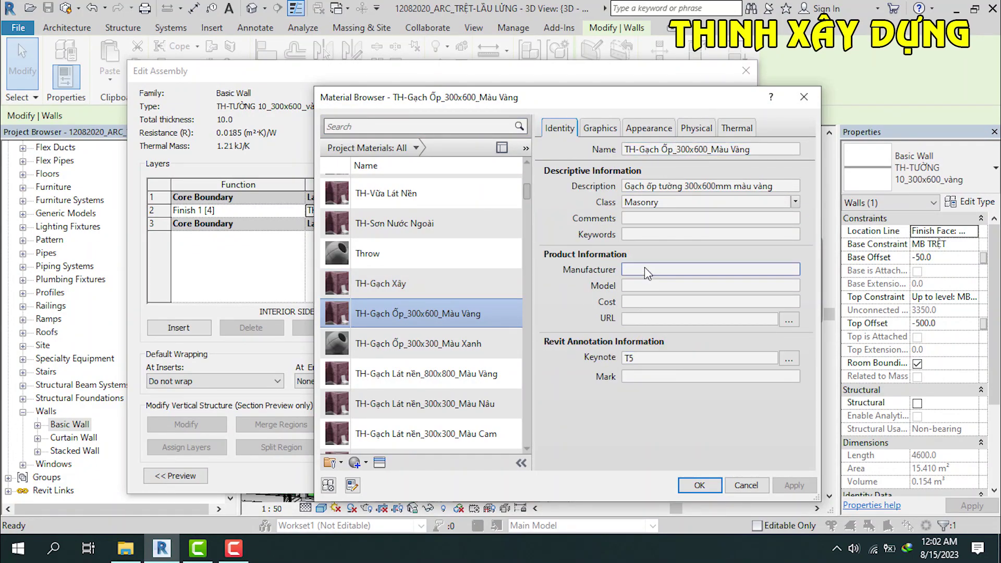
Step: Give the yellow tile material manufacturer TÍNH PHÁT, cost 350000 and keynote T5
click(645, 268)
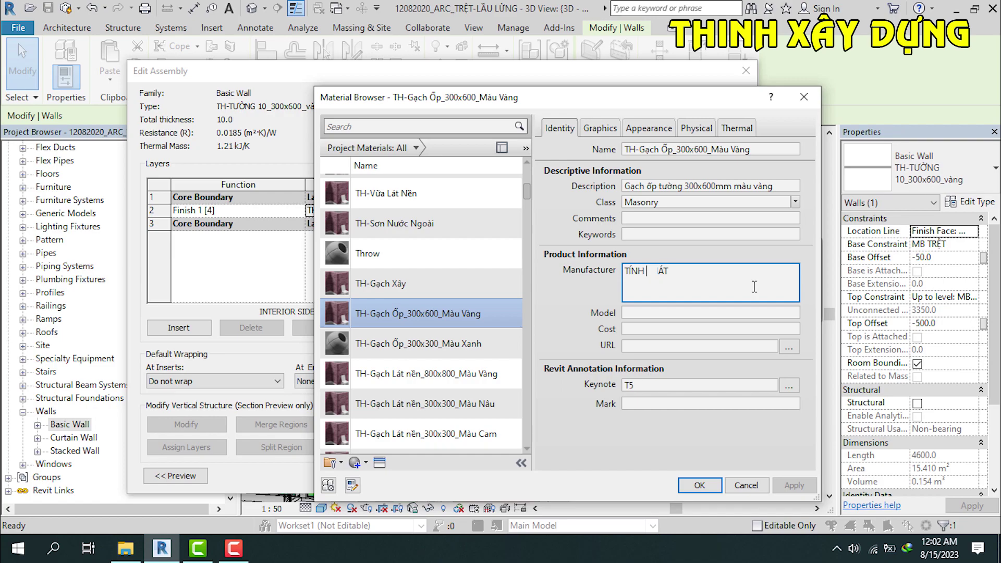
click(694, 313)
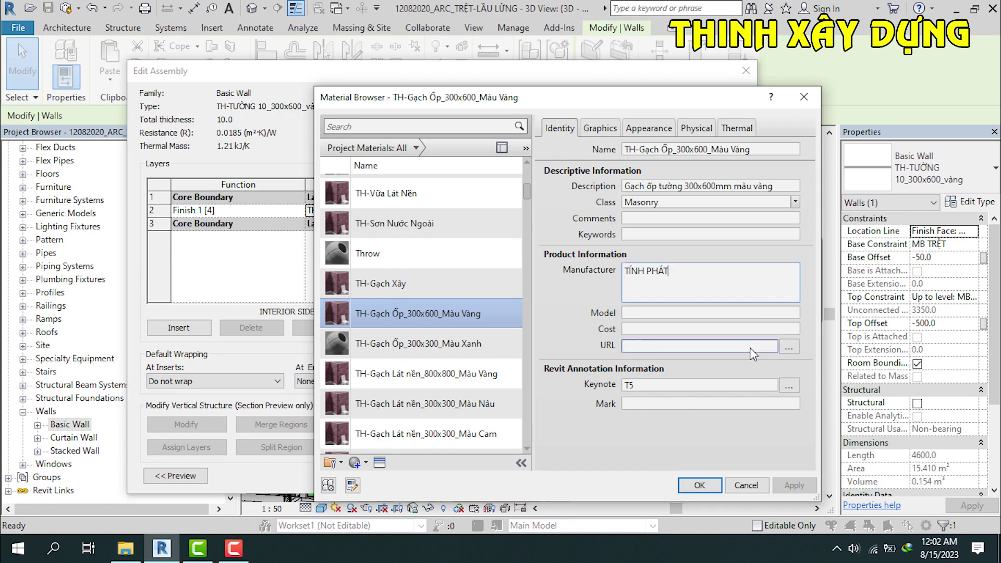
click(631, 331)
text(350000)
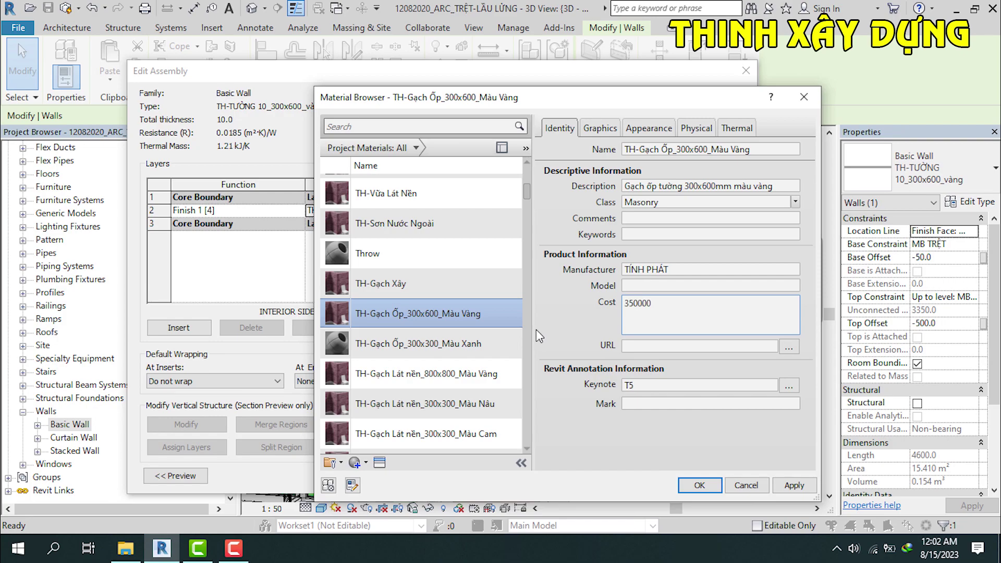
key(Tab)
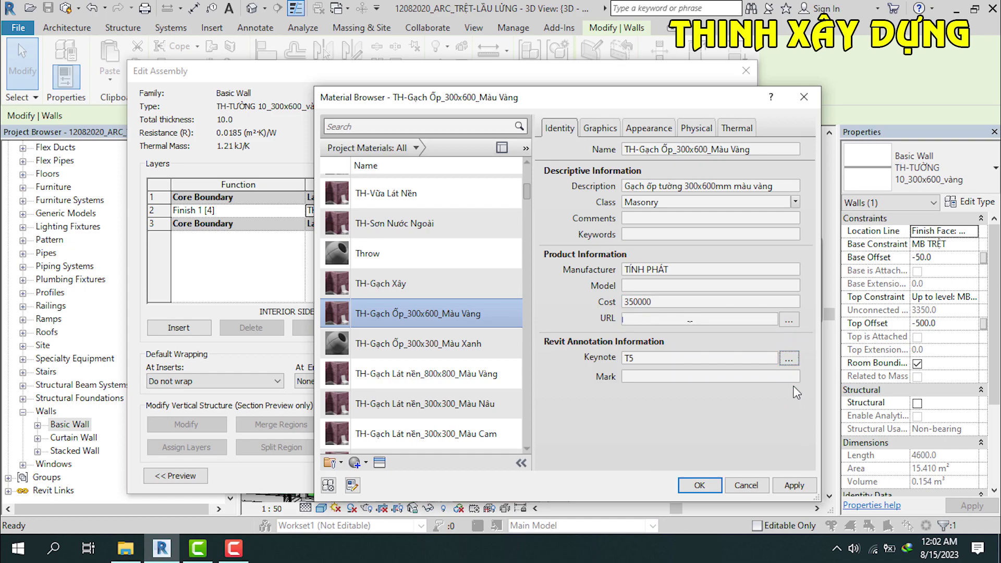
click(789, 359)
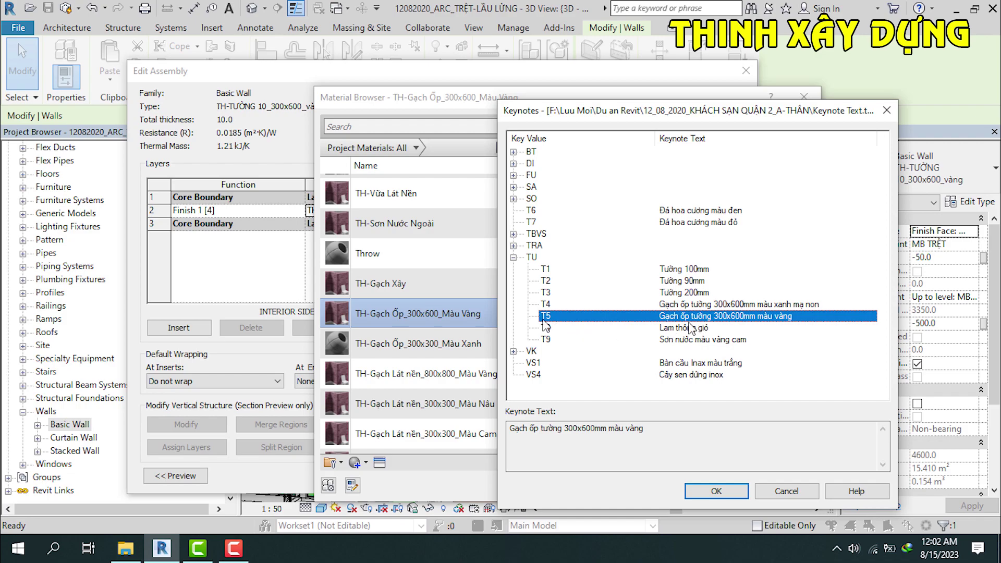
click(714, 493)
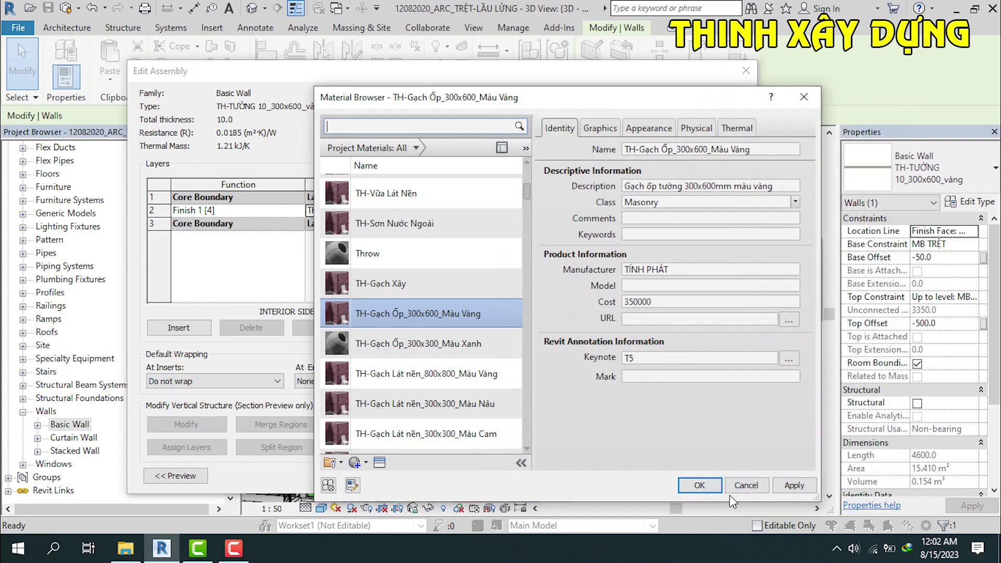
Step: Compare against the green tile material, then apply and assign the yellow tile to the finish layer
click(430, 346)
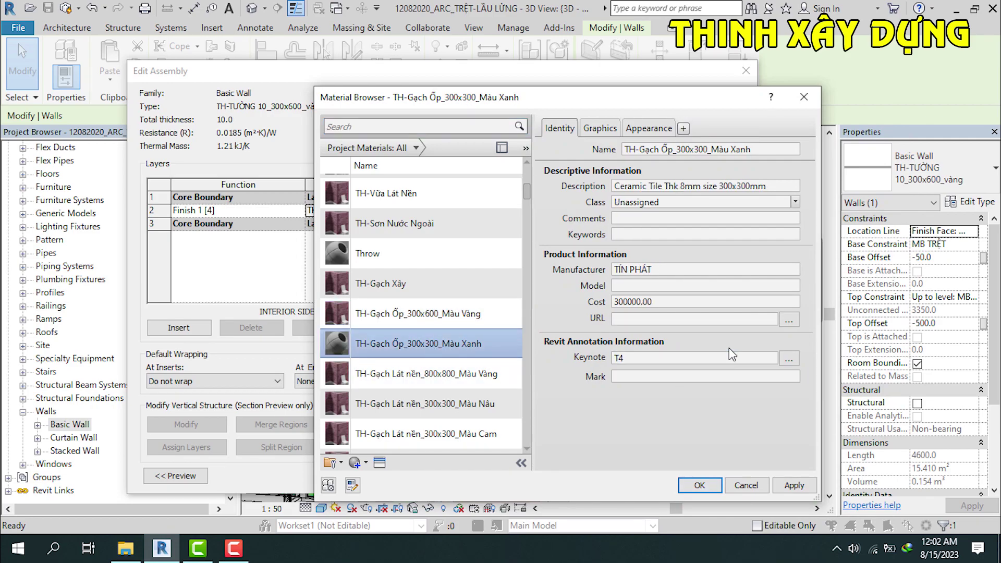
click(418, 314)
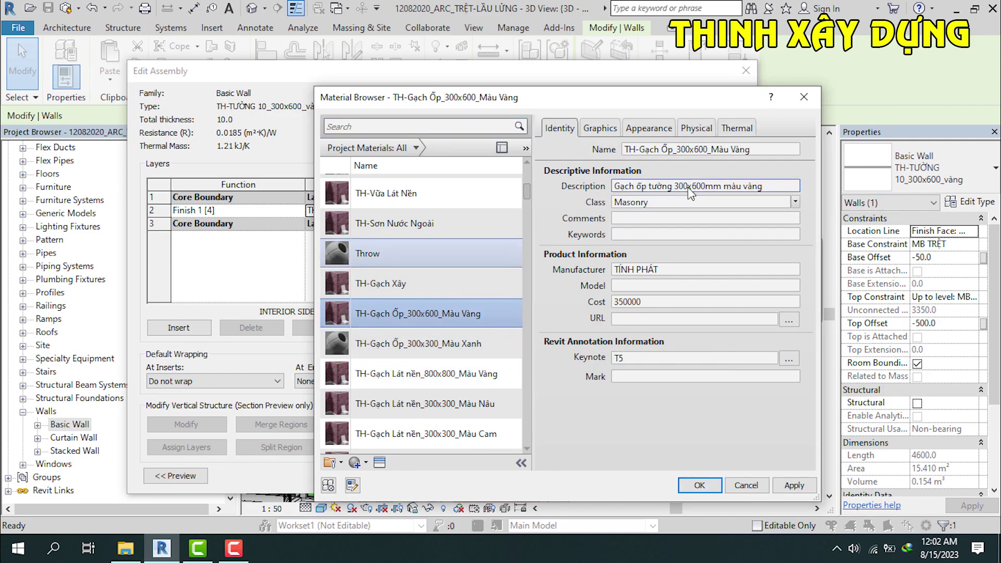
click(468, 347)
click(471, 315)
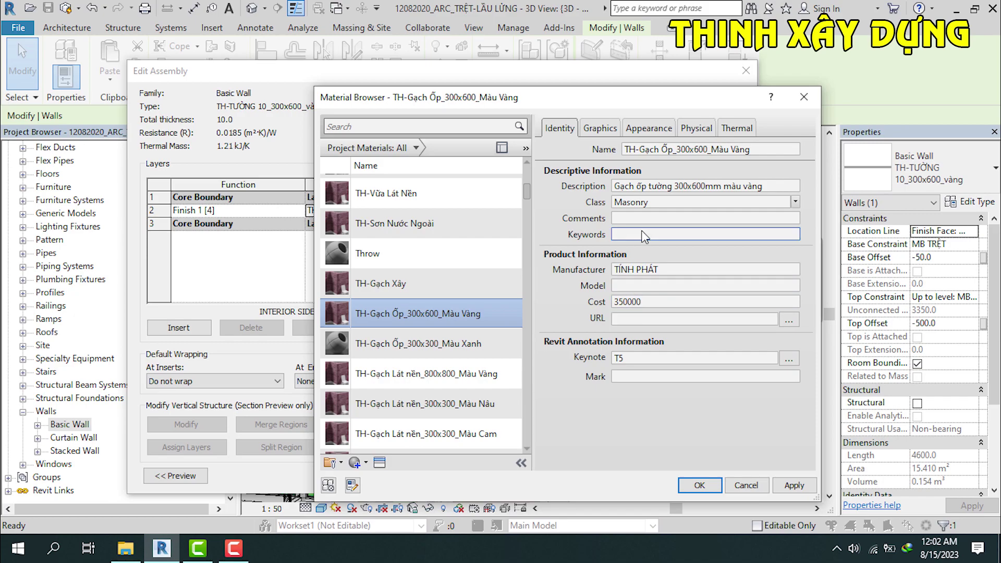
click(788, 490)
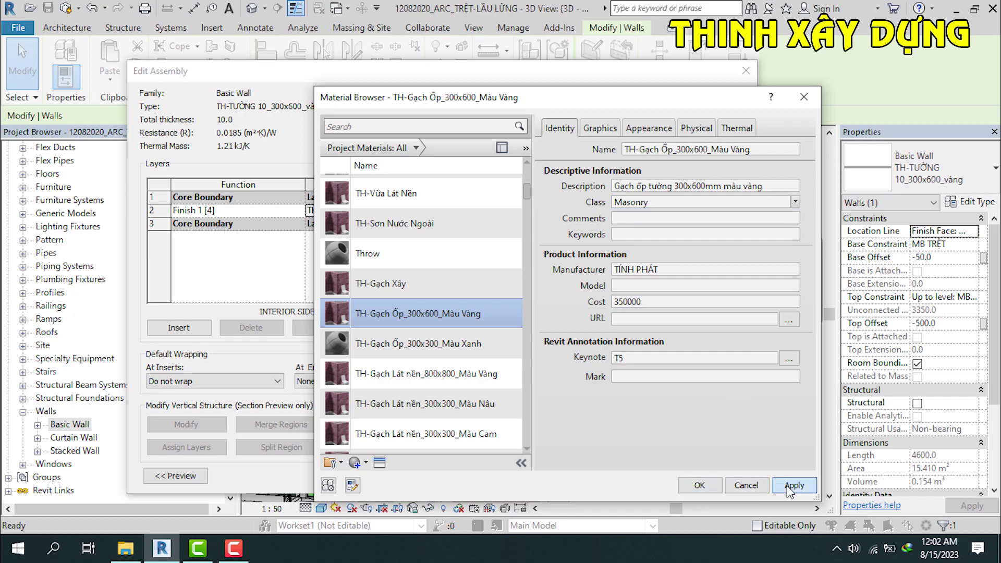
click(786, 486)
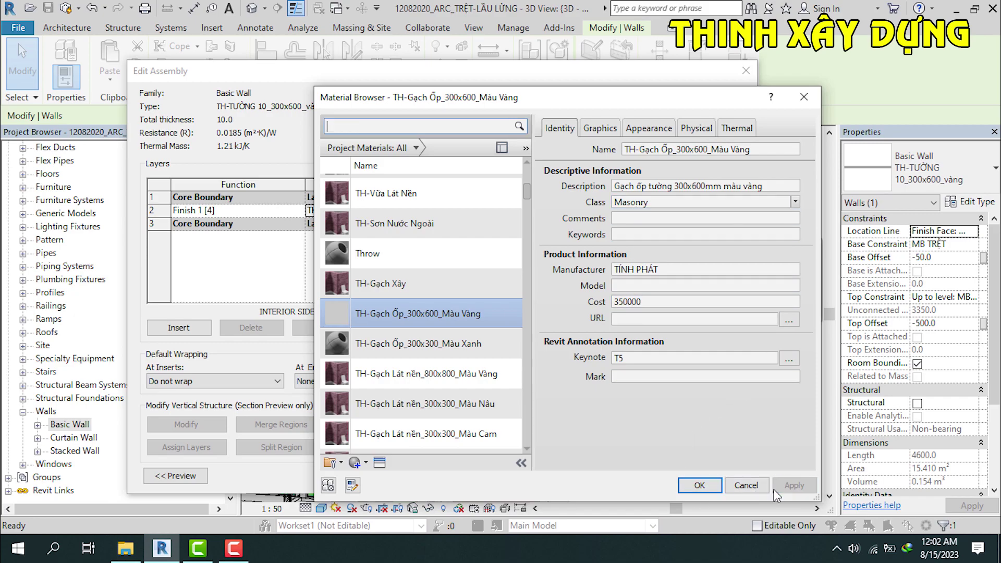
click(700, 487)
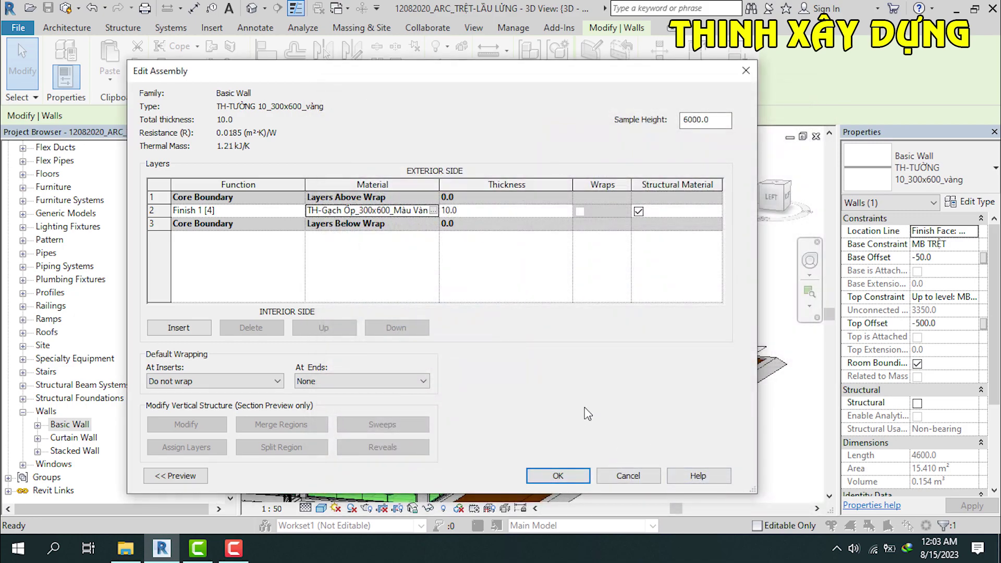
Step: Confirm the layer structure, then apply and close the wall's Type Properties
click(568, 476)
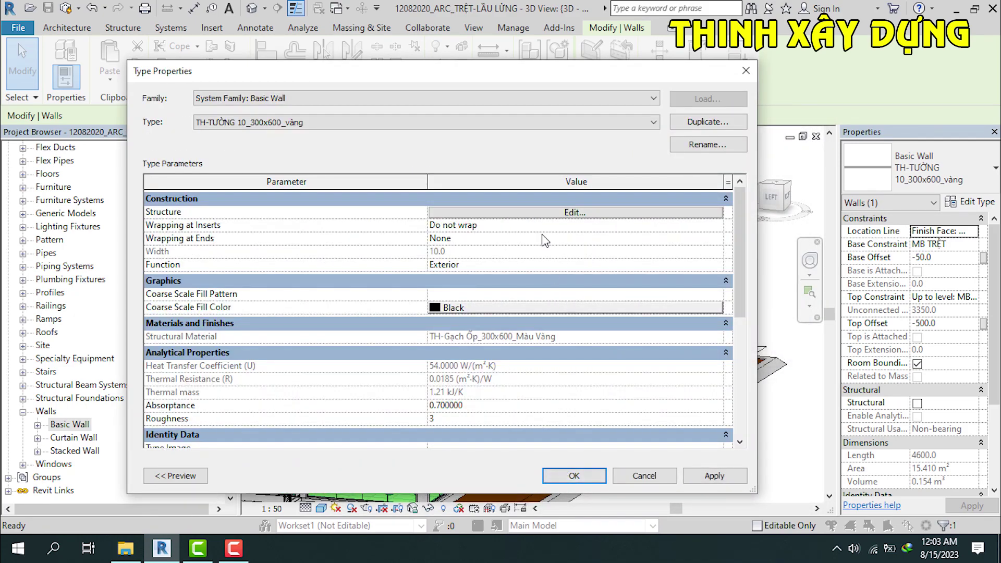
click(655, 123)
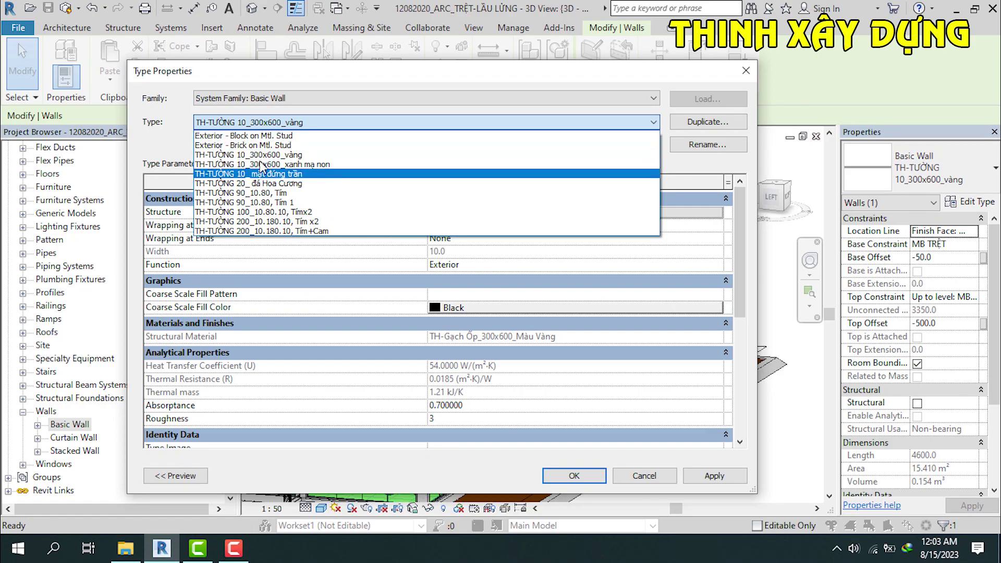
click(283, 121)
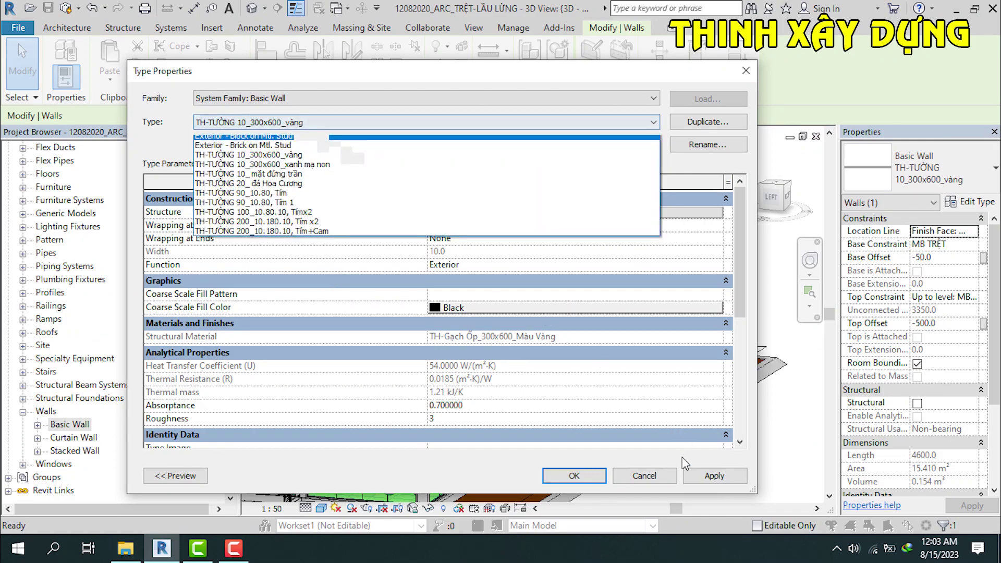
click(717, 480)
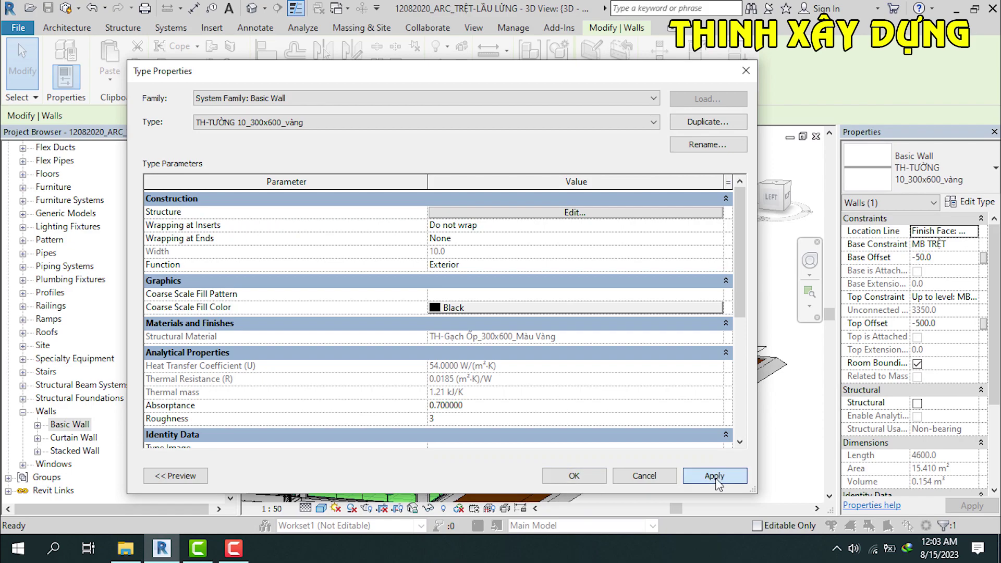
click(586, 476)
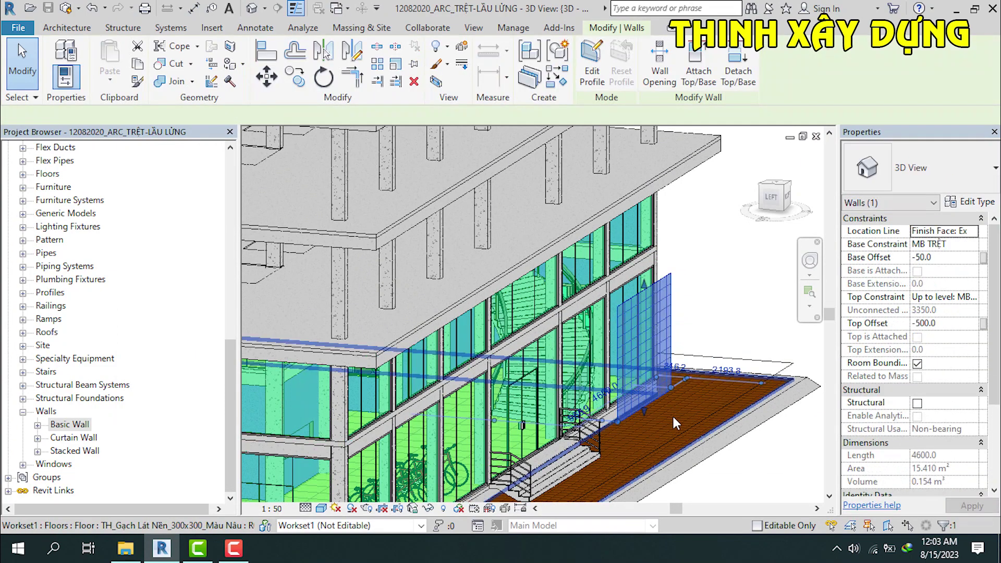
key(Delete)
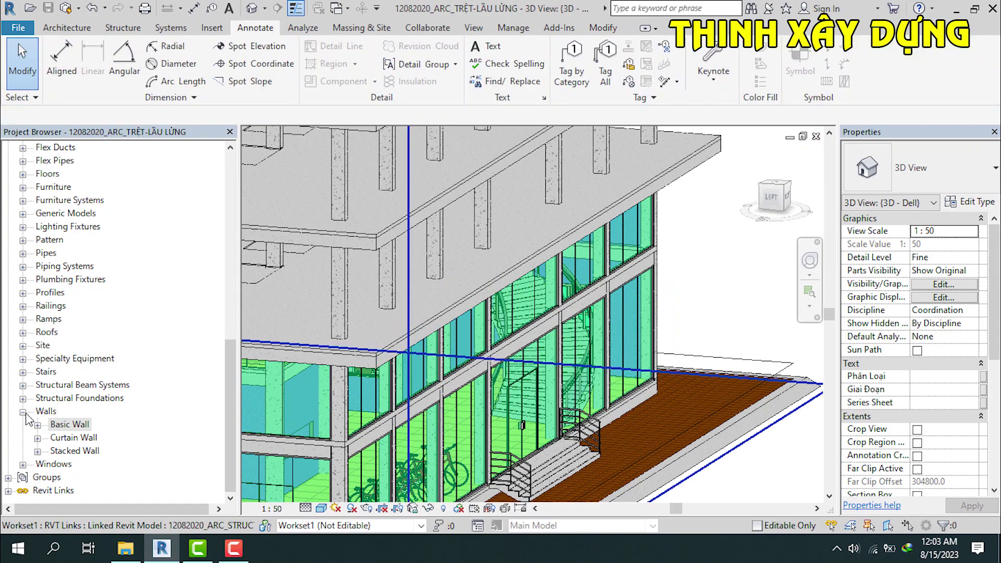
Step: Collapse the Walls and Families branches of the Project Browser
click(23, 412)
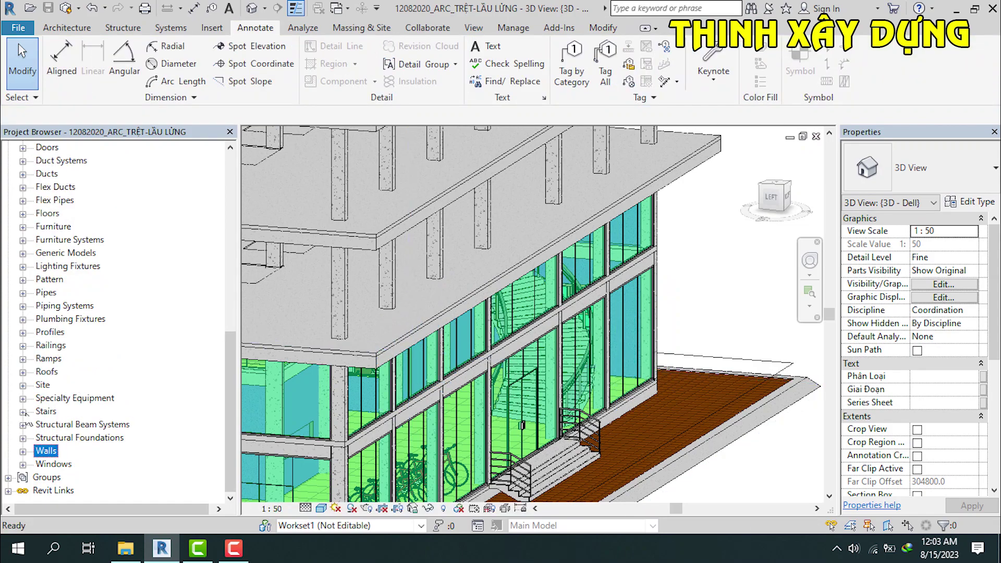
scroll(78, 313, up, 5)
scroll(107, 210, up, 2)
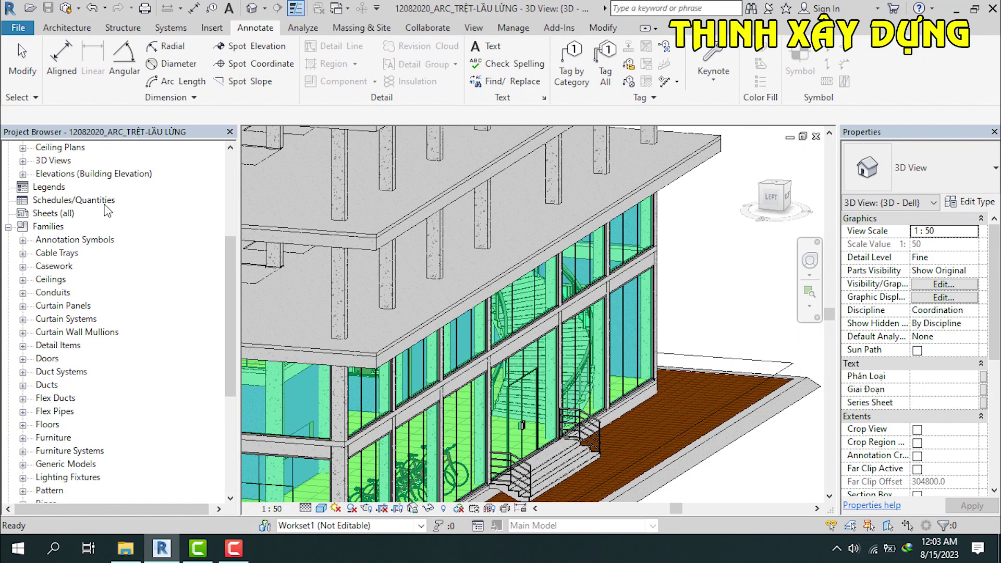
click(8, 227)
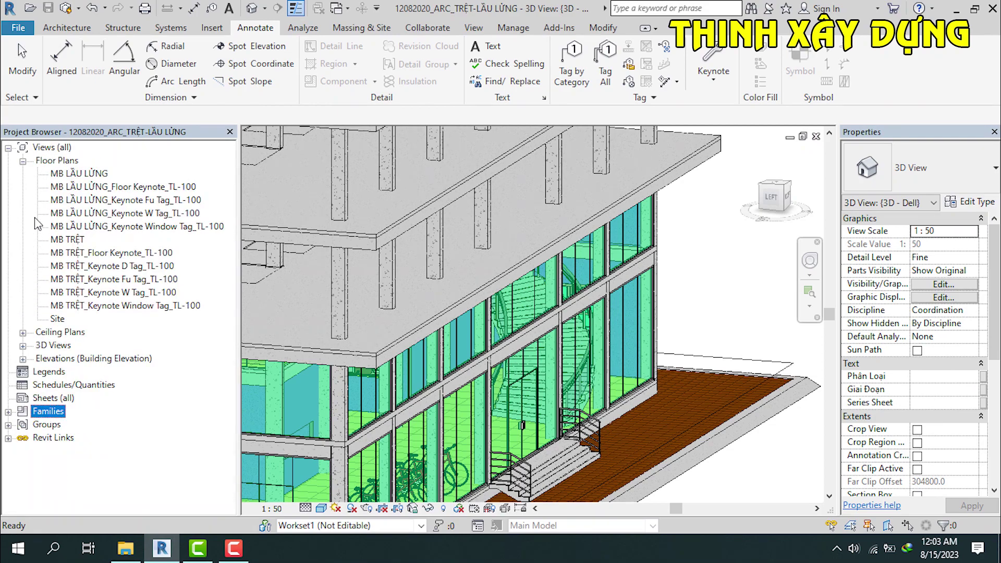
Step: Collapse the Floor Plans and Views branches and narrow the Project Browser
click(23, 161)
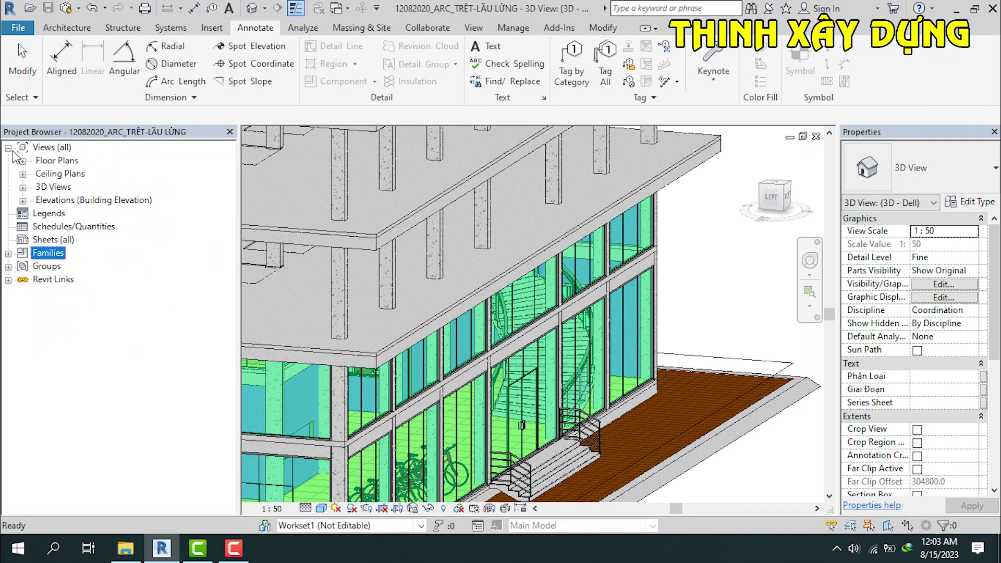
click(10, 148)
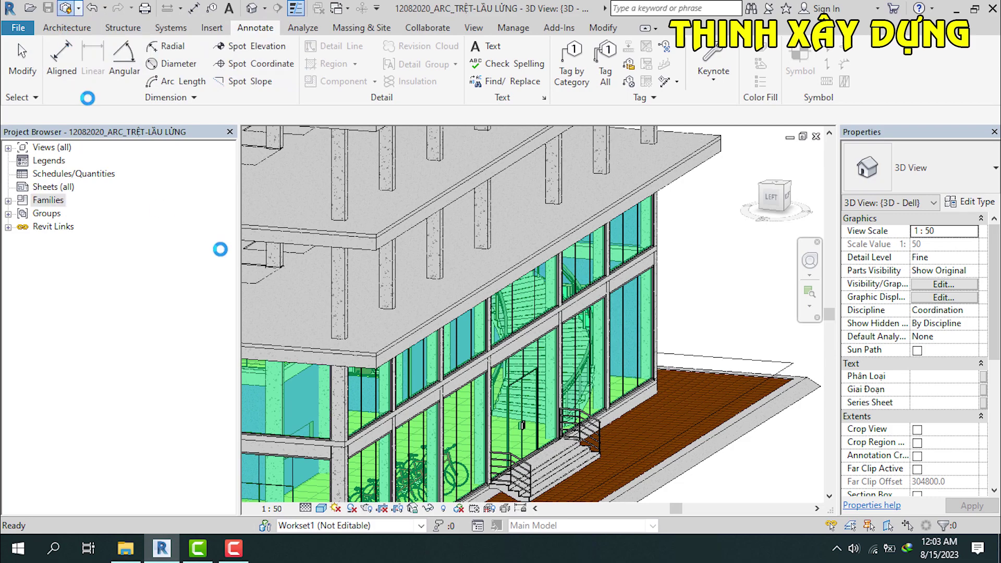
drag(238, 246, 121, 214)
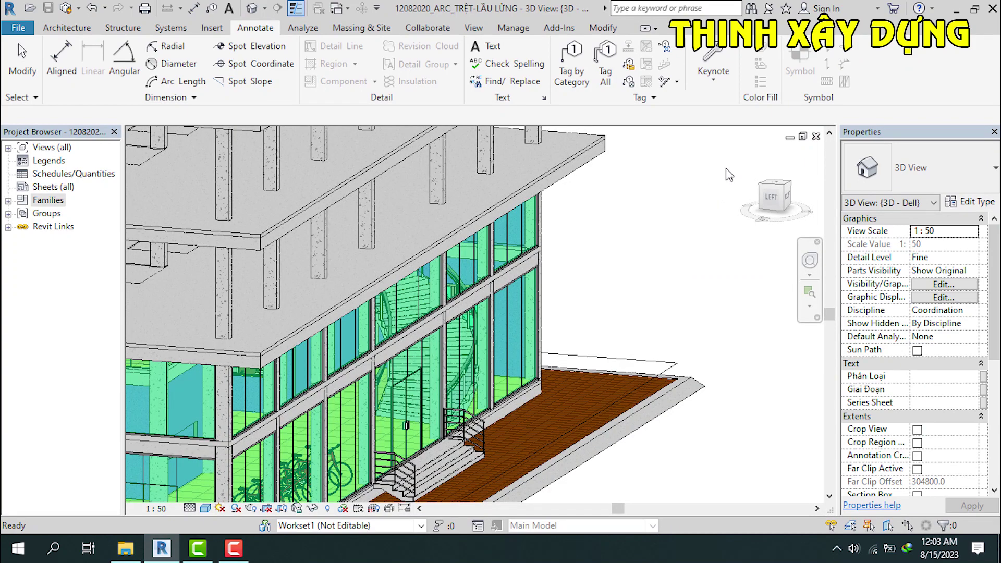
Step: Zoom, pan and orbit to the ViewCube home view of the whole building, then open the File menu
scroll(755, 170, down, 5)
scroll(741, 190, down, 3)
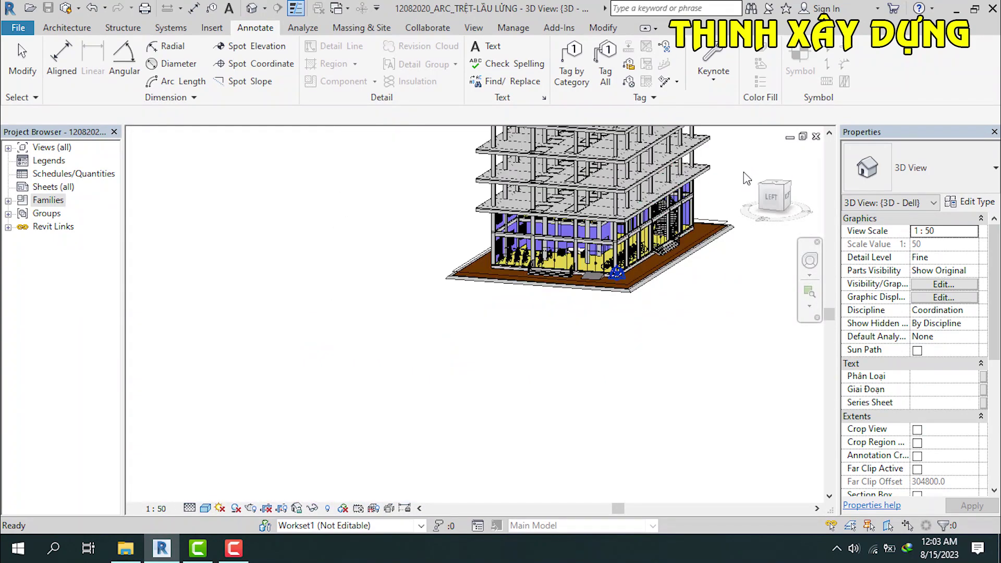
scroll(740, 218, down, 4)
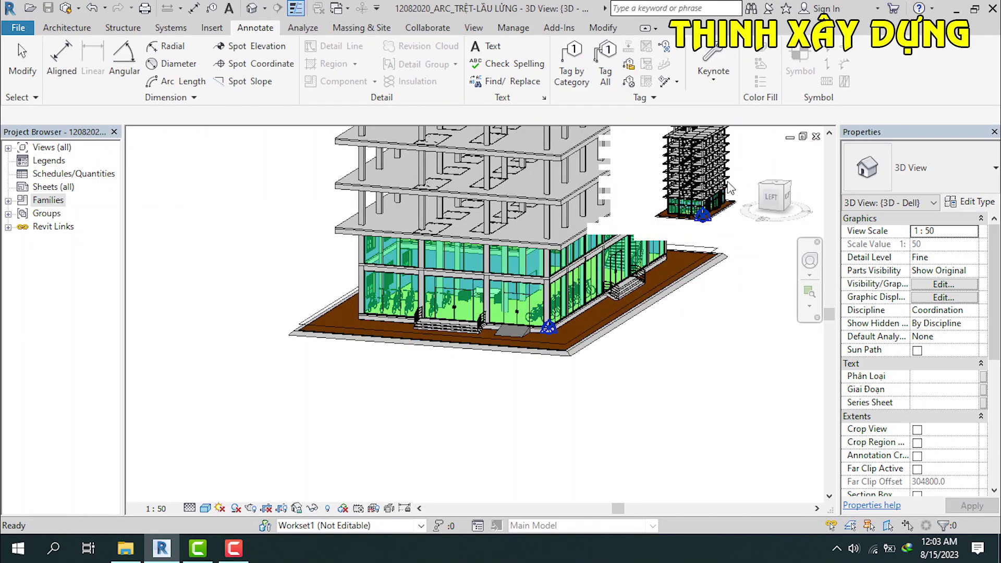
middle_drag(673, 253, 530, 364)
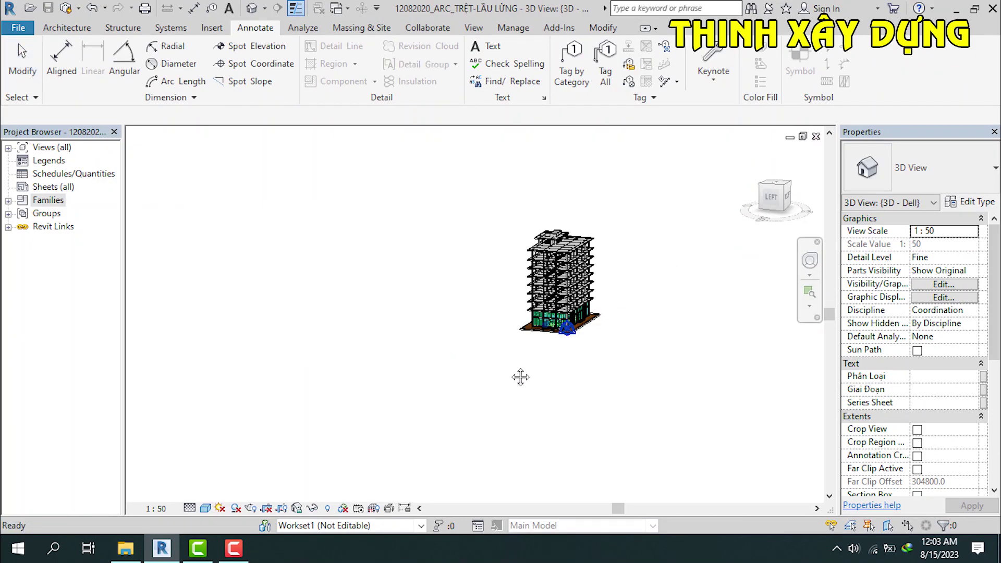
scroll(769, 170, up, 3)
shift+middle_drag(751, 172, 660, 189)
click(769, 170)
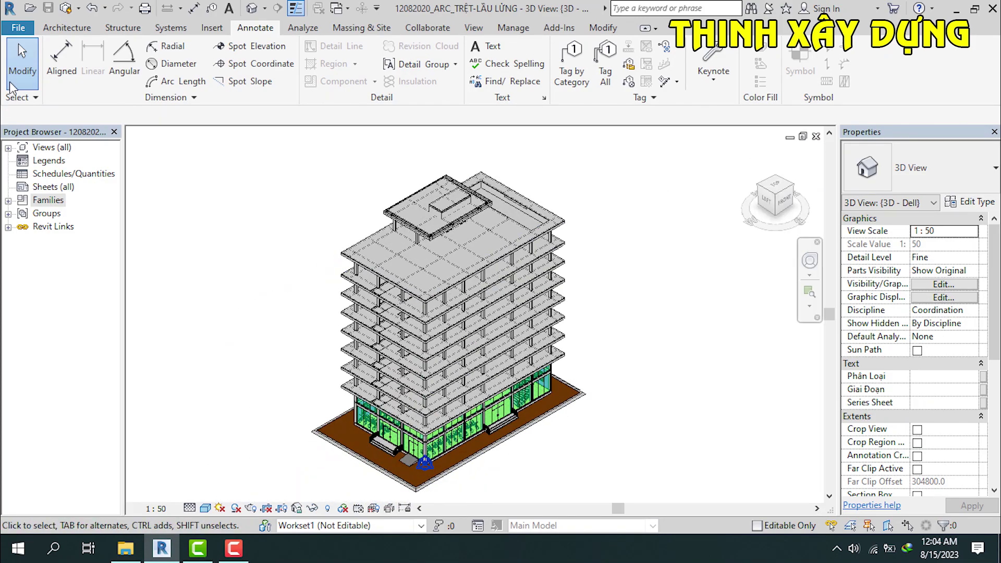
click(11, 29)
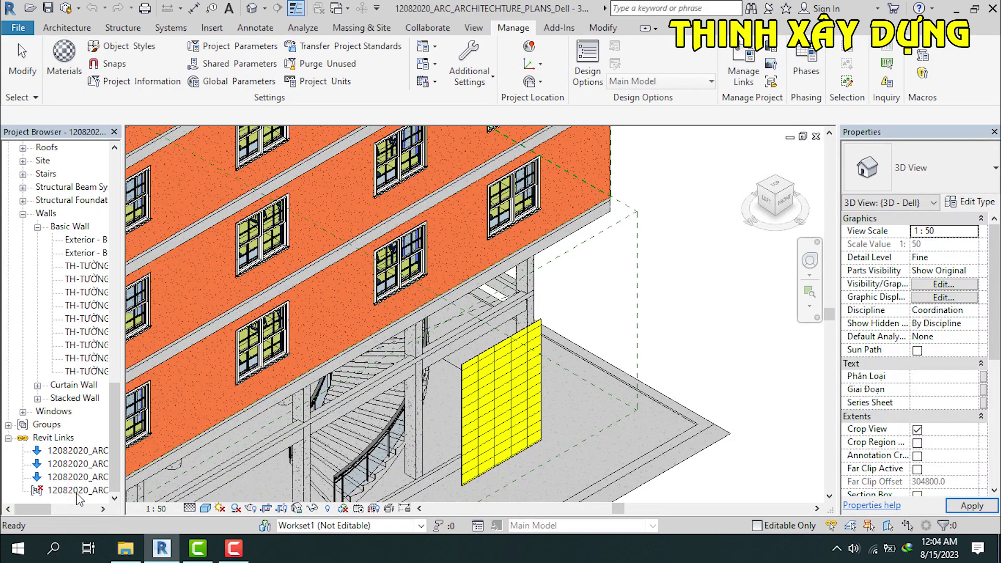
Step: Reload the linked 12082020_ARC_TRỆT-LẦU LỬNG.rvt model from Revit Links
click(79, 492)
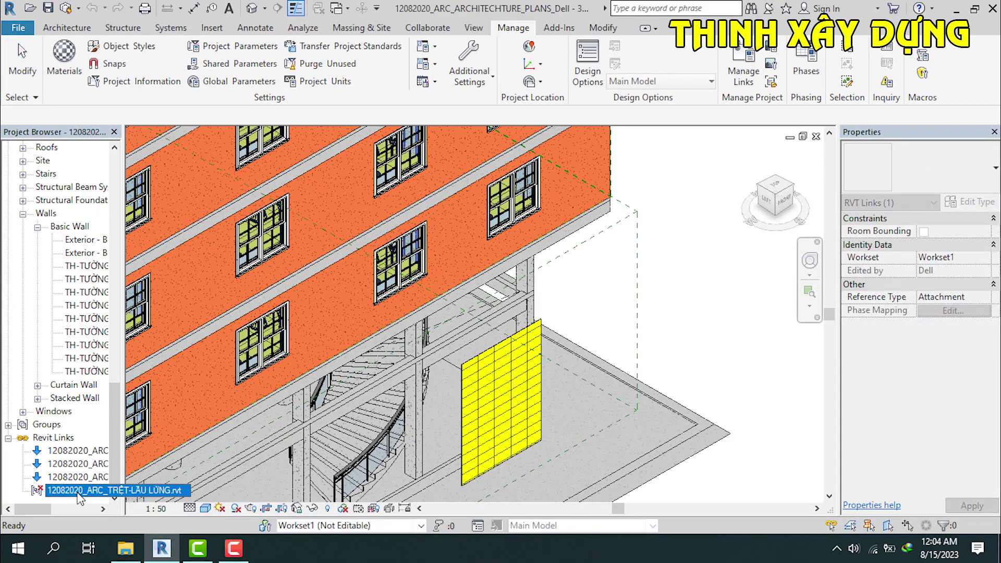
right_click(78, 491)
click(121, 238)
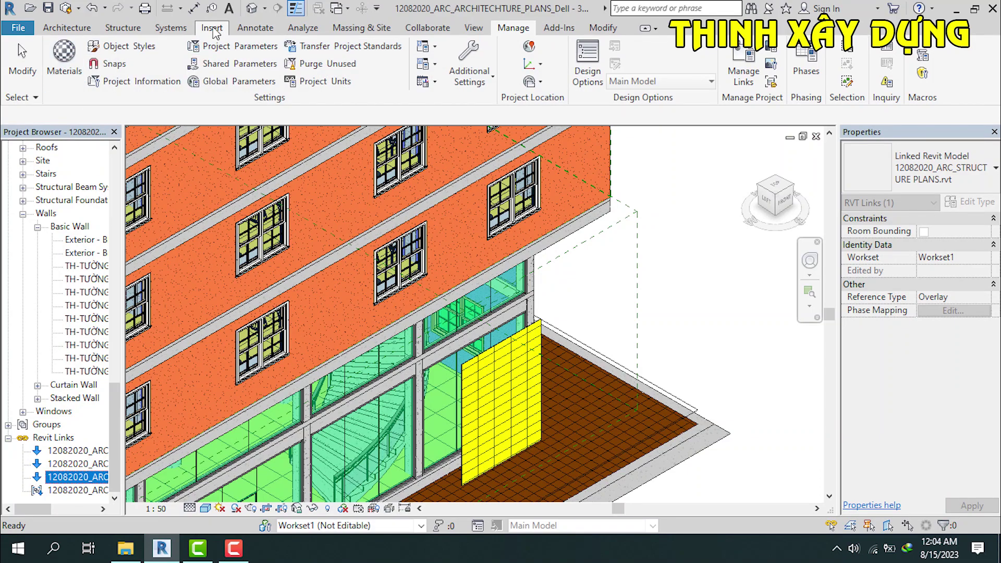
Step: Open Keynoting Settings from the Annotate tab's Keynote dropdown
click(249, 28)
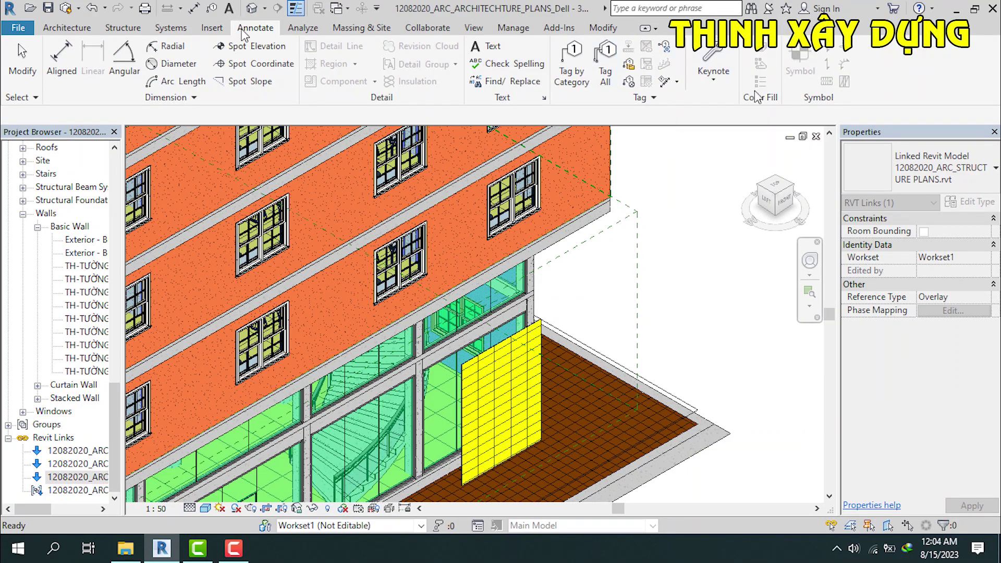
click(714, 78)
click(732, 194)
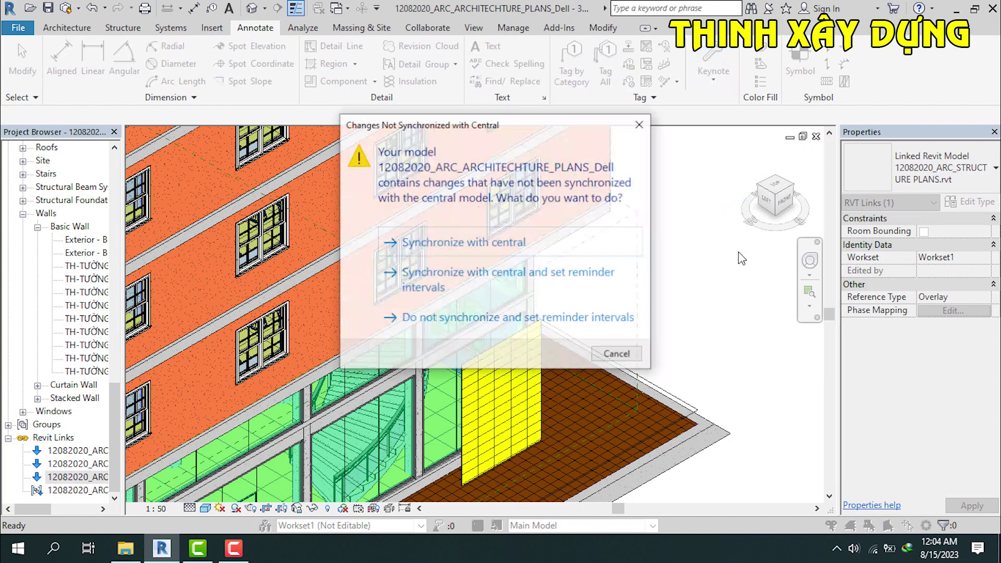
Step: Synchronize with central, reload Keynote Text.txt in Keynoting Settings, and close the dialog
click(434, 253)
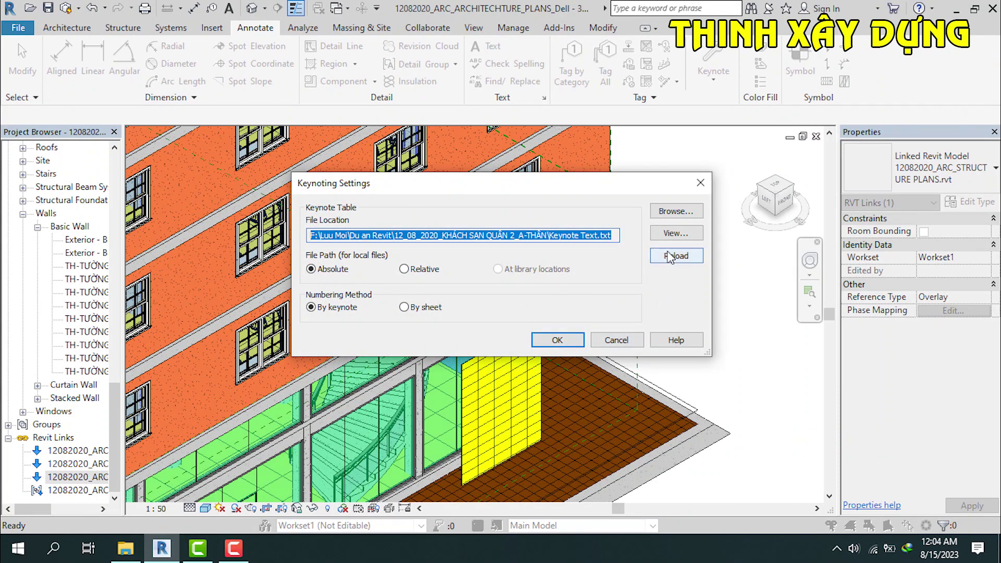
click(673, 254)
click(593, 276)
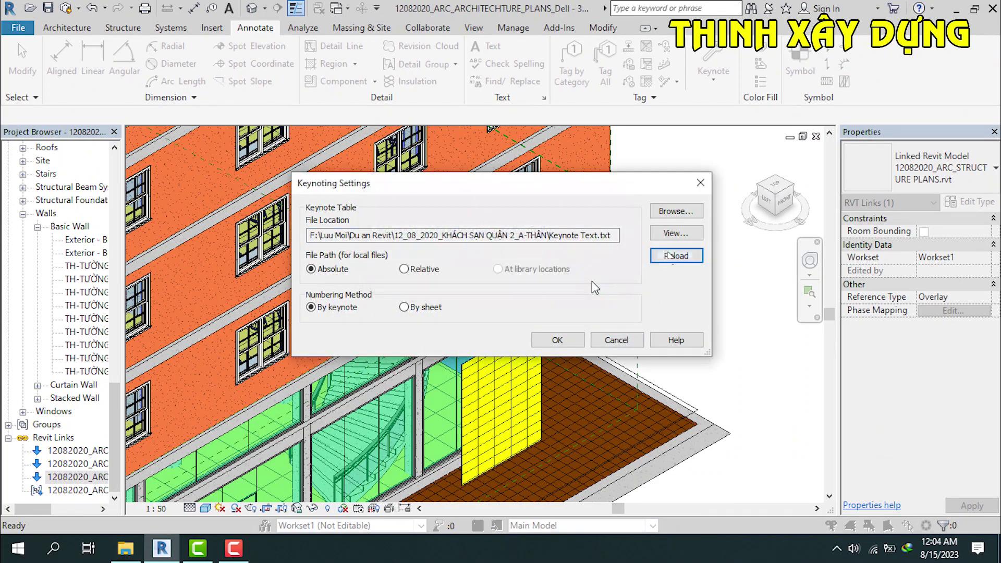
click(558, 340)
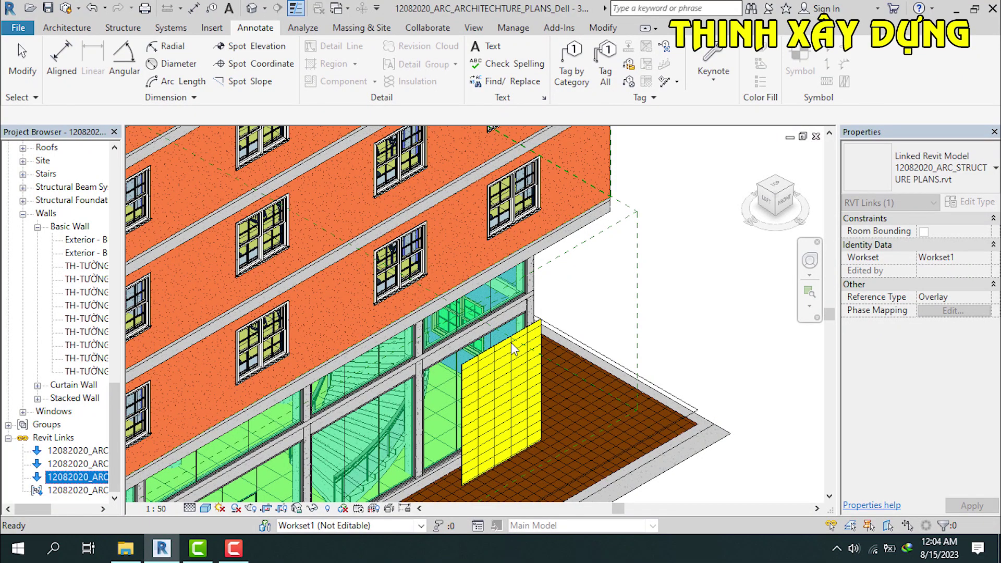
key(Escape)
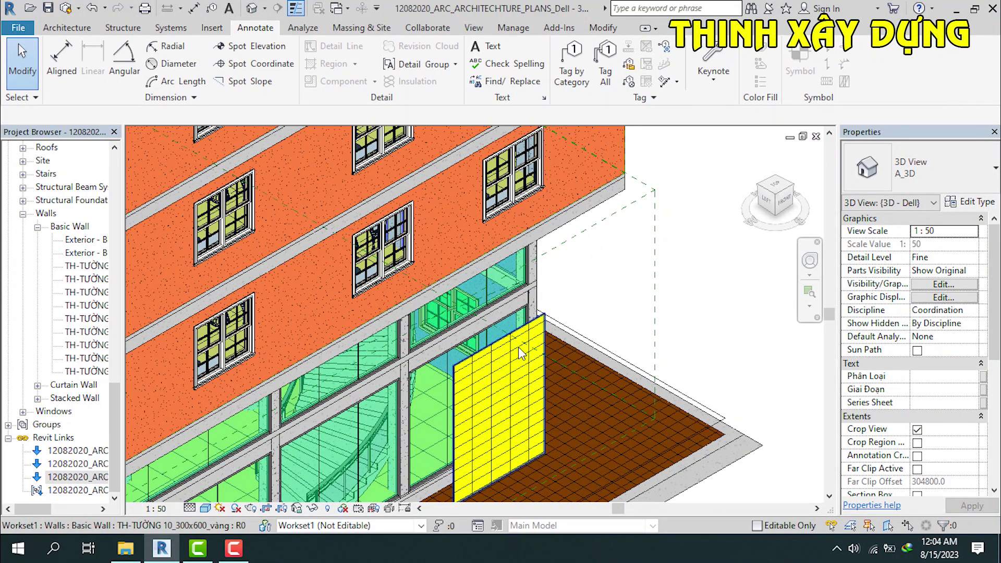
Step: Open the yellow tile wall's finish-layer material in the Material Browser's Identity tab
click(518, 346)
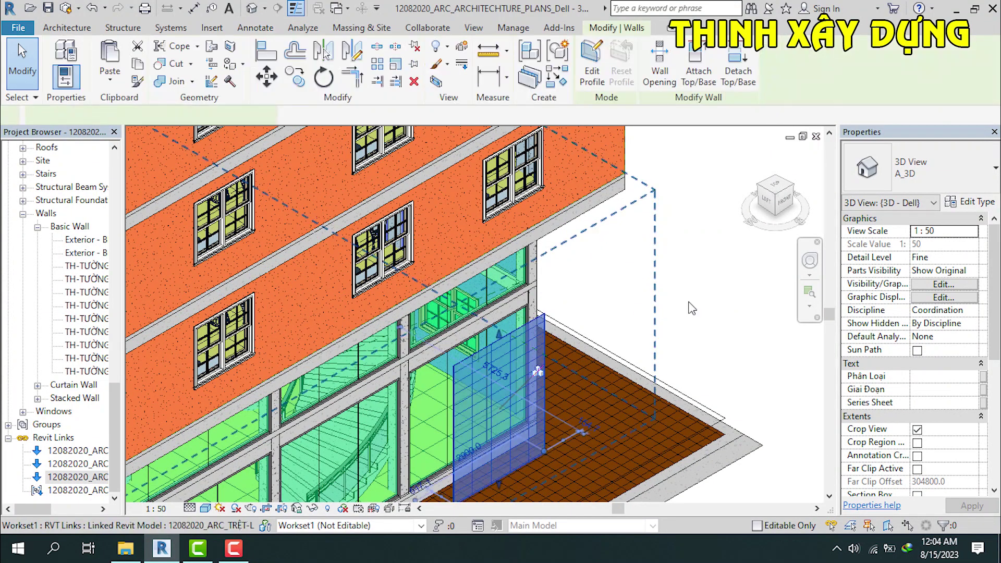
click(970, 202)
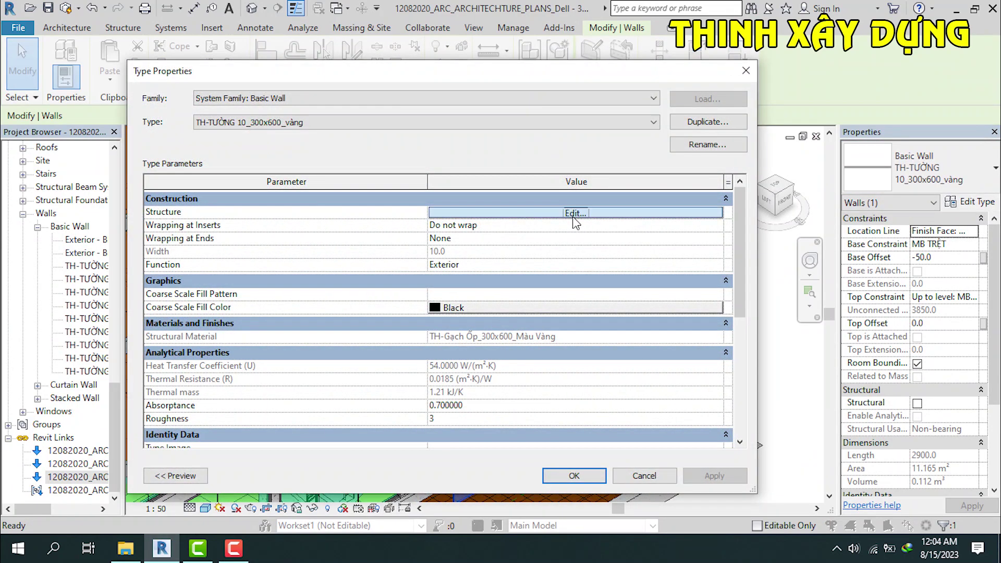
click(574, 212)
click(433, 214)
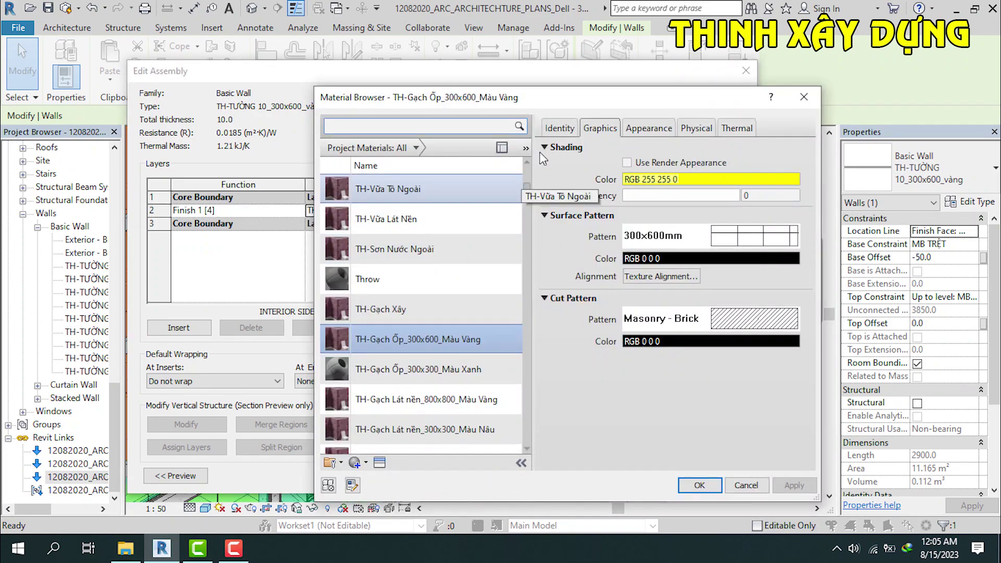
click(557, 136)
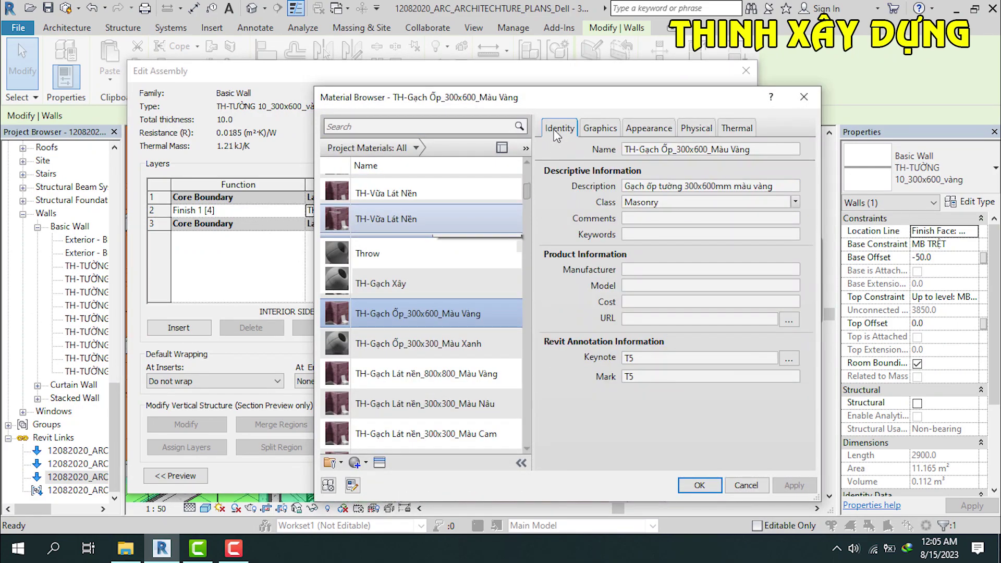
Step: Set the yellow tile's manufacturer to TÍNH PHÁT, cost 350000, and clear the Mark
click(646, 268)
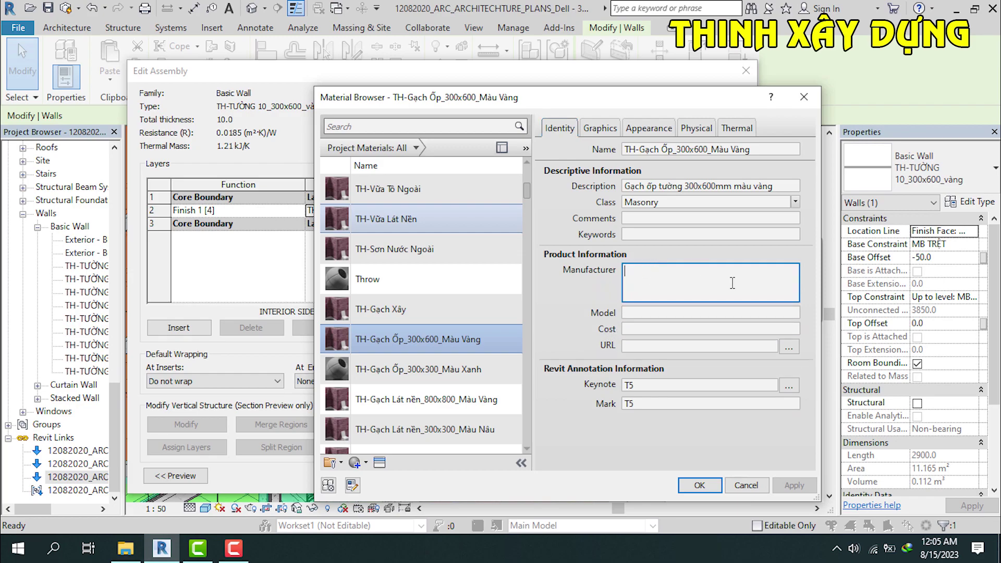
text(TÍNH PHÁT)
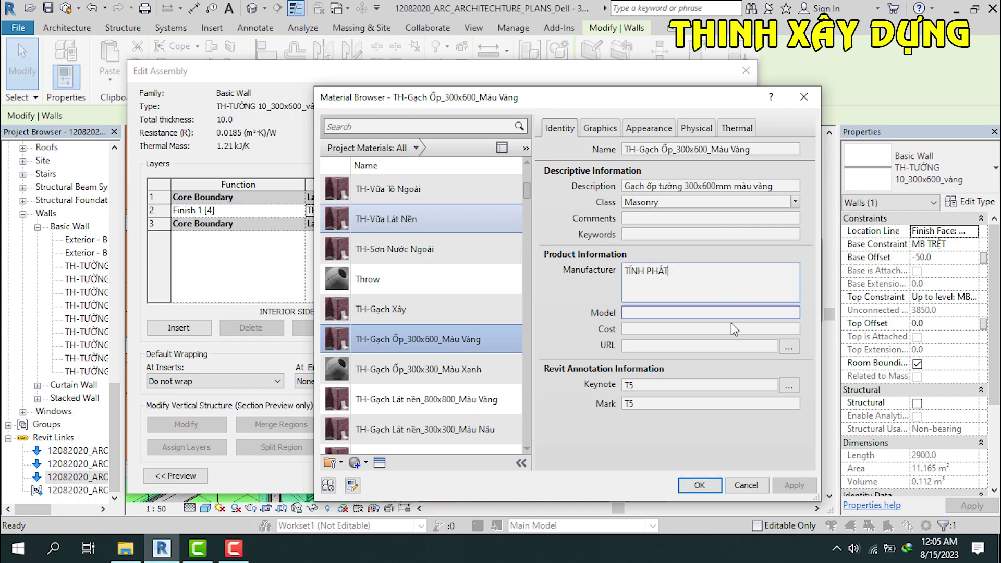
click(645, 329)
text(0000)
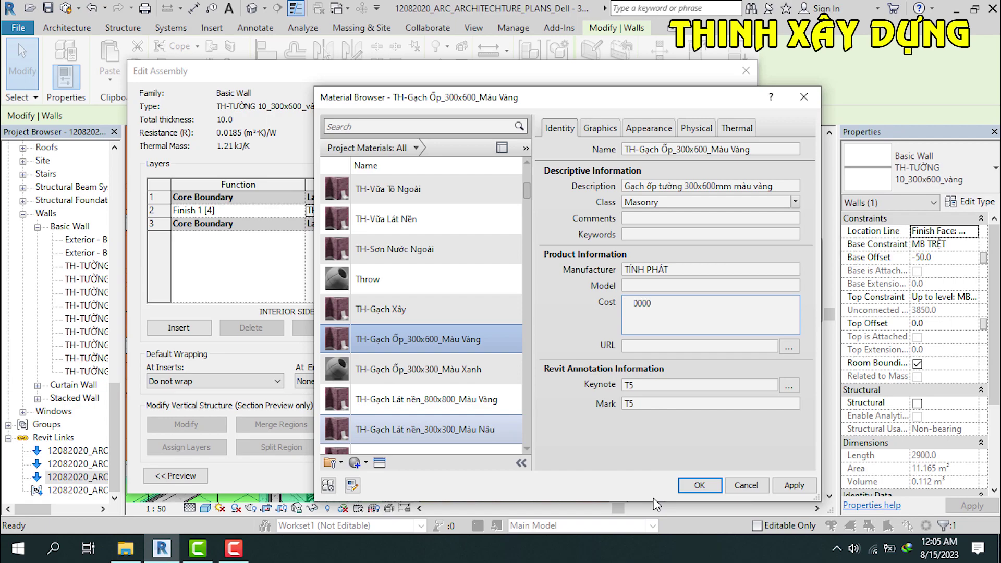
text(35)
click(679, 405)
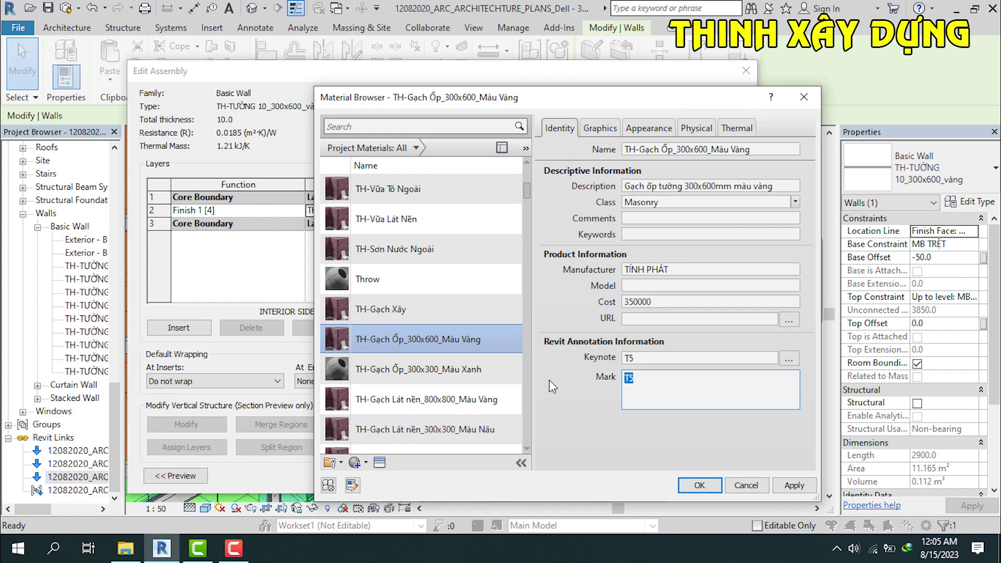
key(BackSpace)
key(BackSpace)
Step: Assign keynote T5 to the yellow tile material, apply, and close all dialogs
click(788, 360)
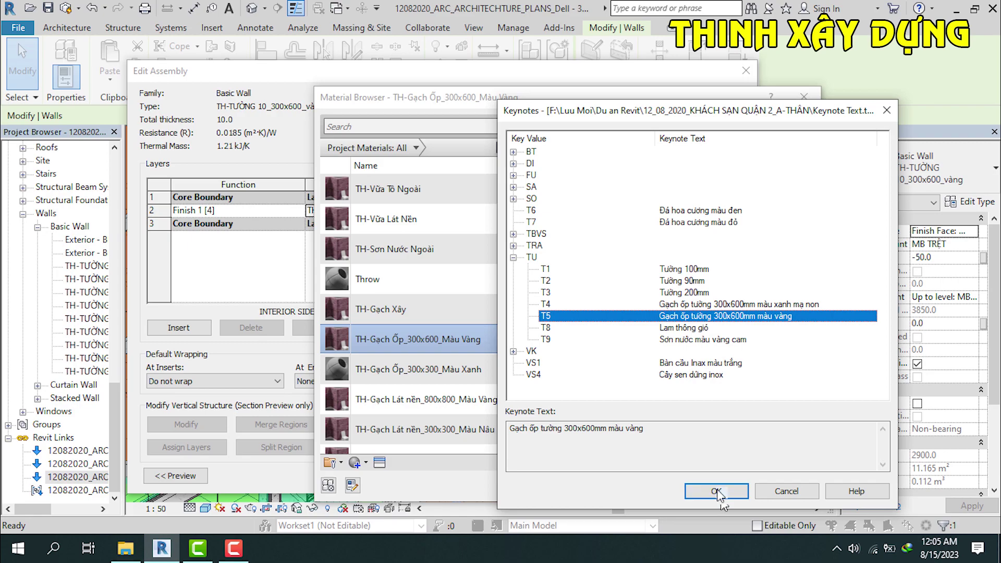
click(717, 491)
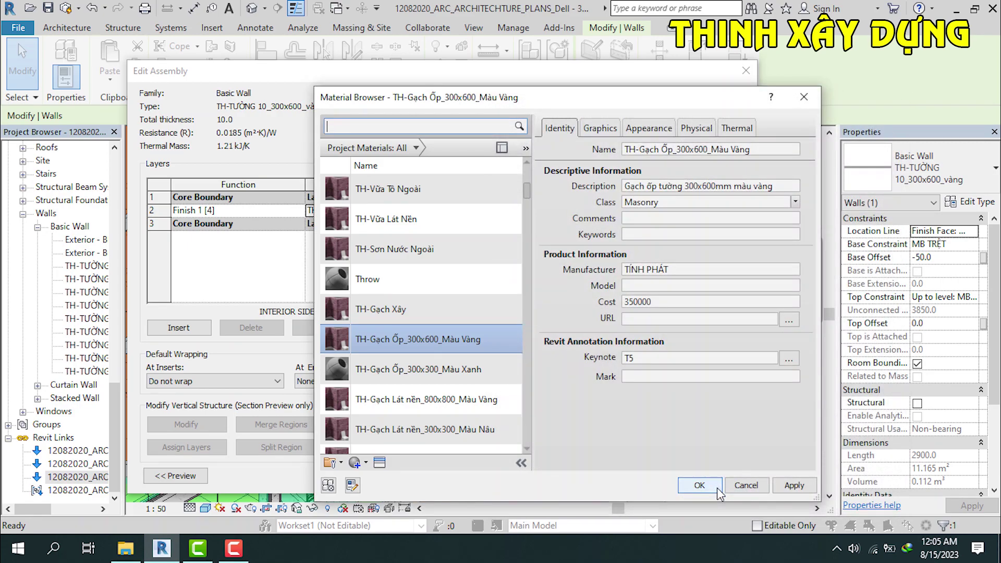
click(805, 486)
click(699, 487)
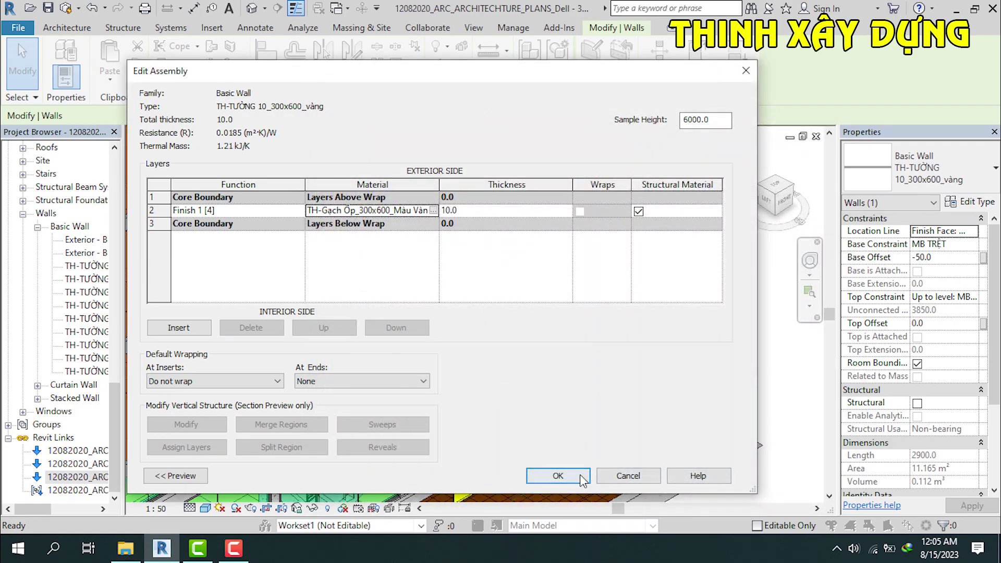
click(580, 474)
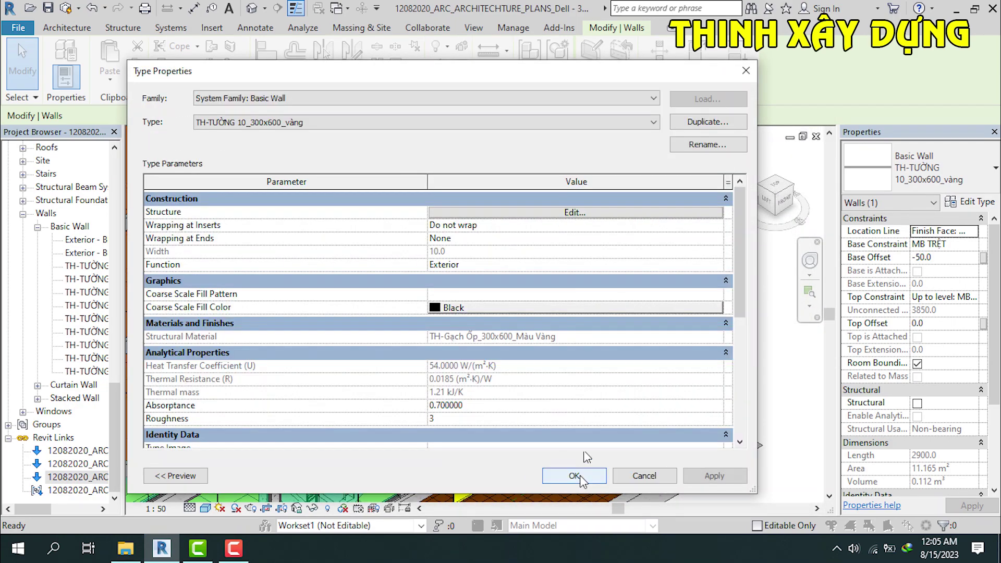
click(578, 474)
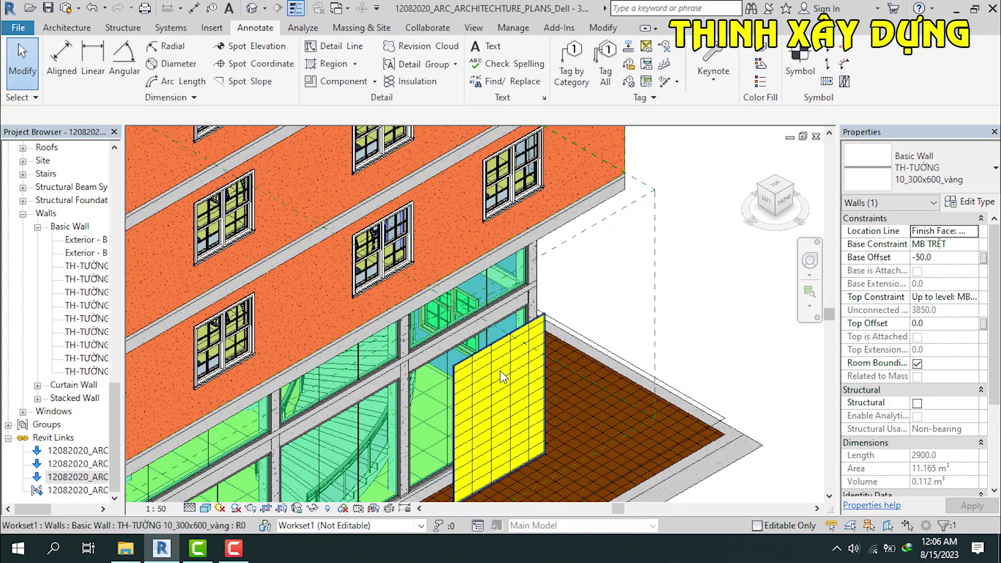
click(931, 183)
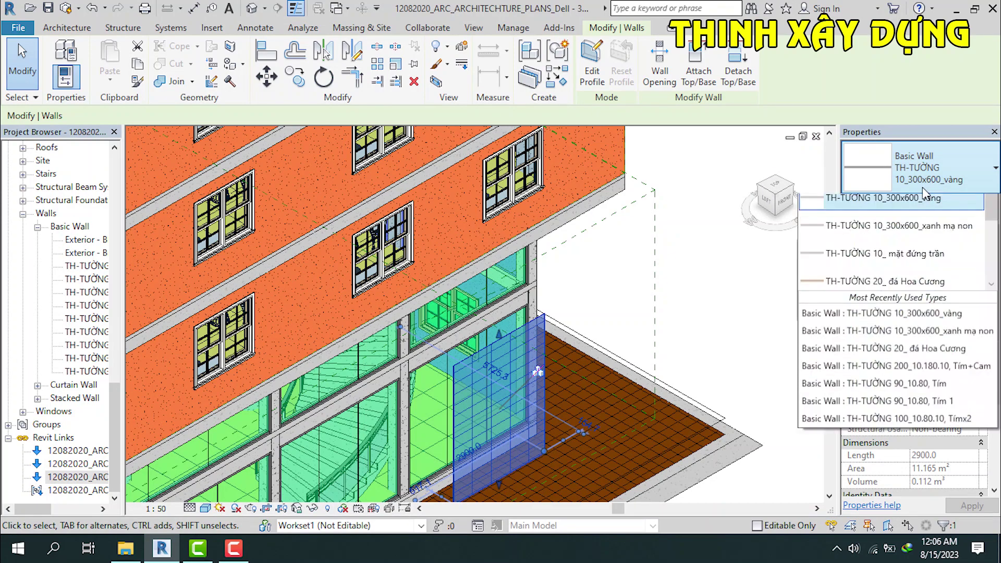
Step: Switch the wall to the xanh mạ non type and open its green tile finish material
click(887, 273)
click(968, 202)
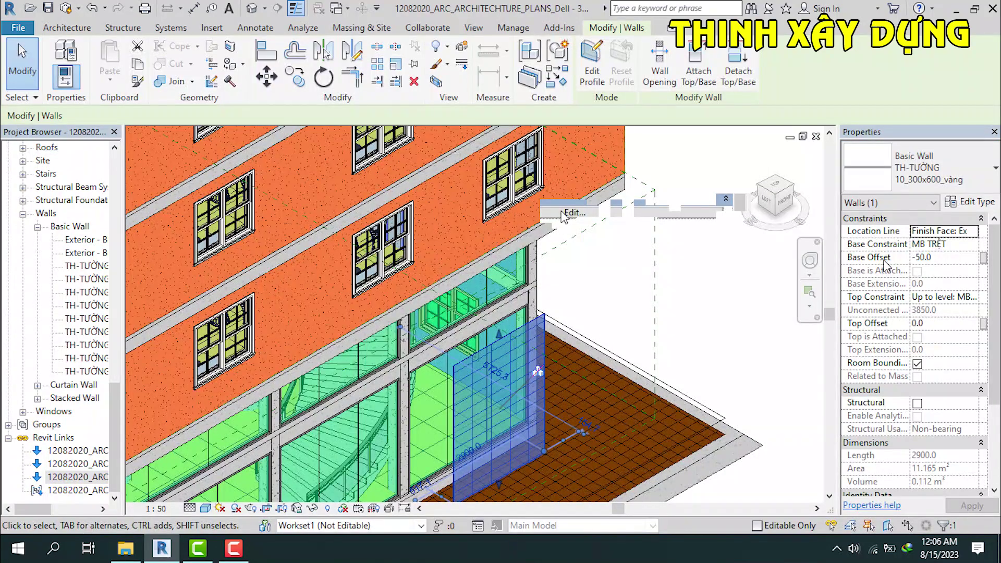
click(572, 213)
click(420, 217)
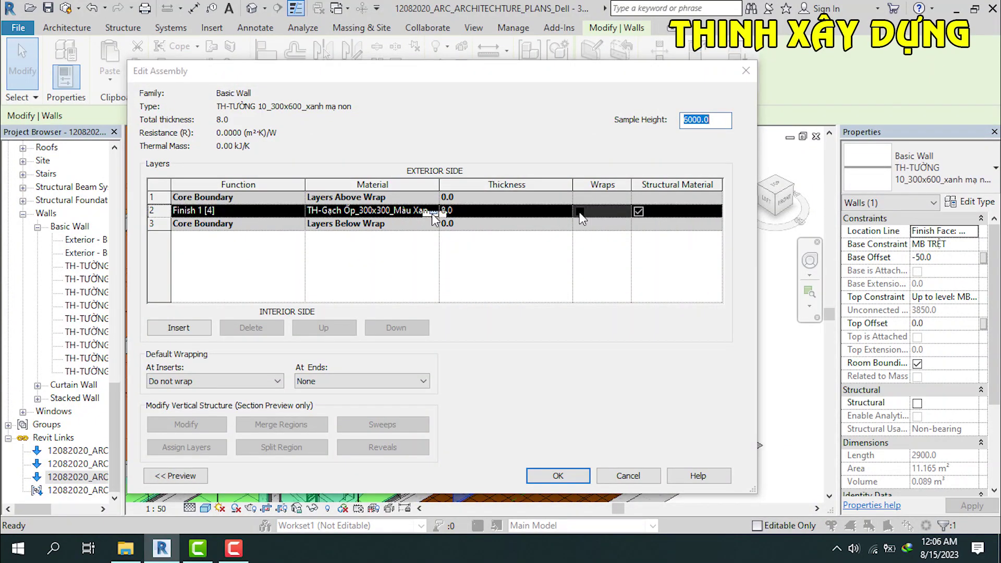
click(432, 213)
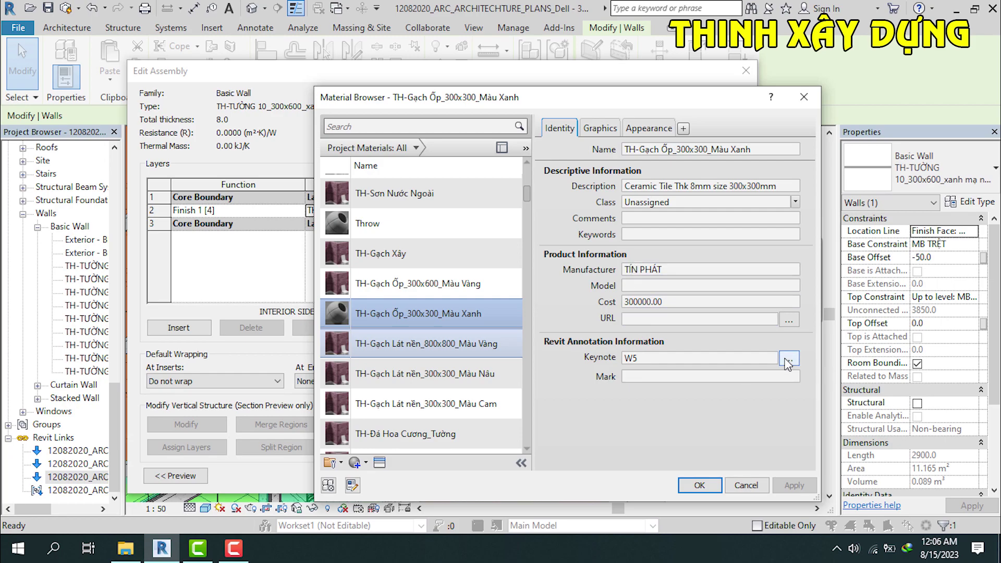
Step: Assign keynote T4 from the TU group to the green tile material
click(790, 359)
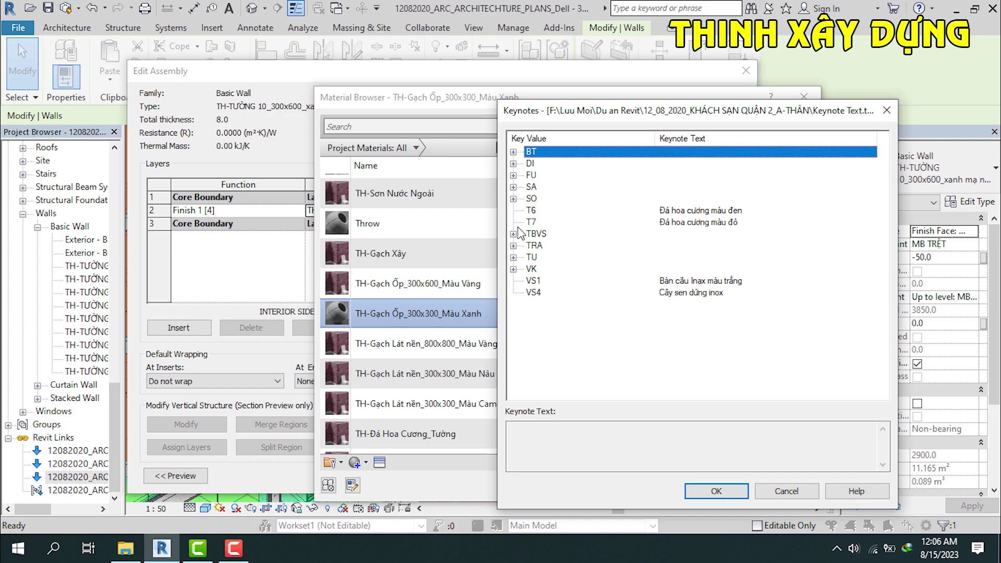
click(514, 258)
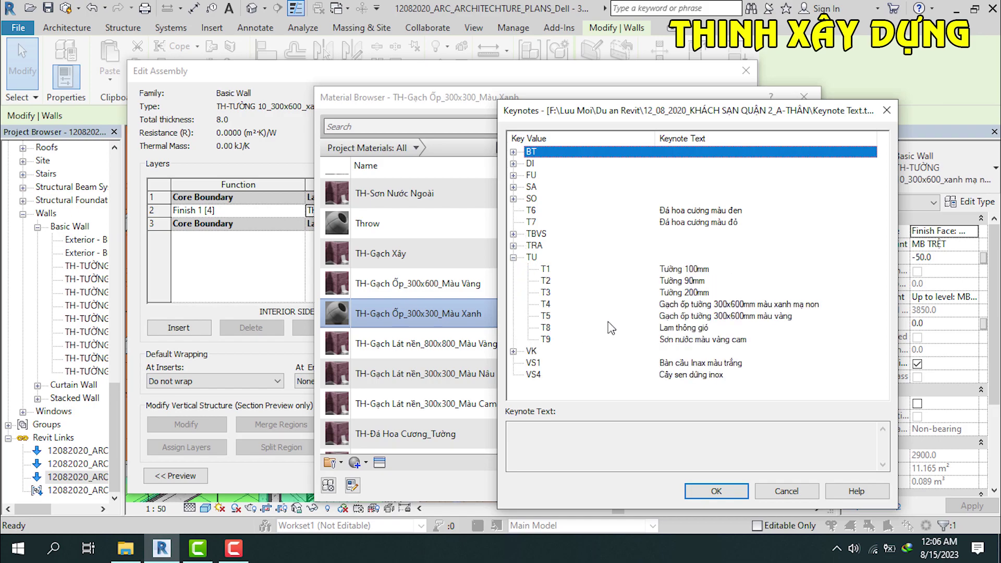
click(753, 305)
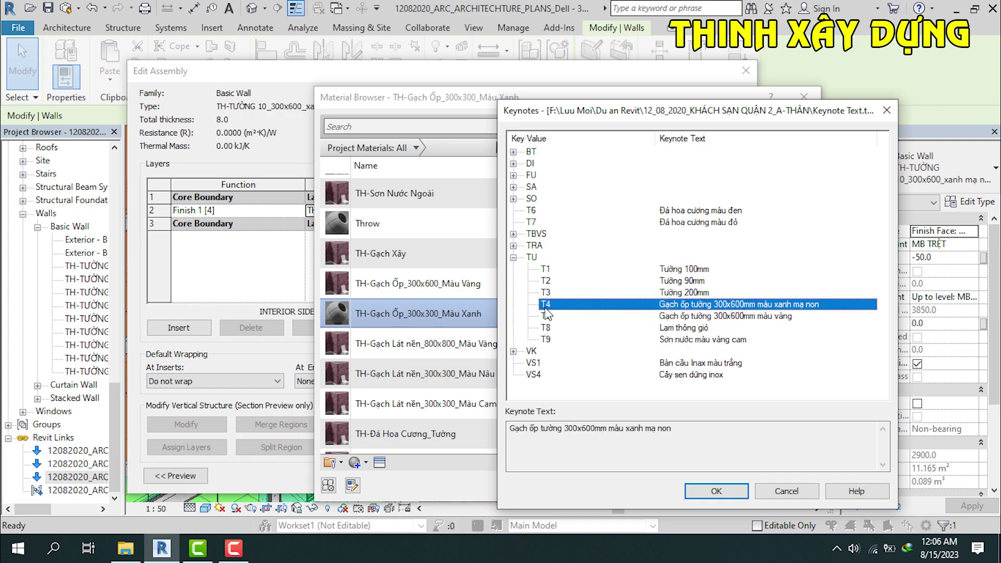
click(710, 492)
click(485, 285)
click(468, 302)
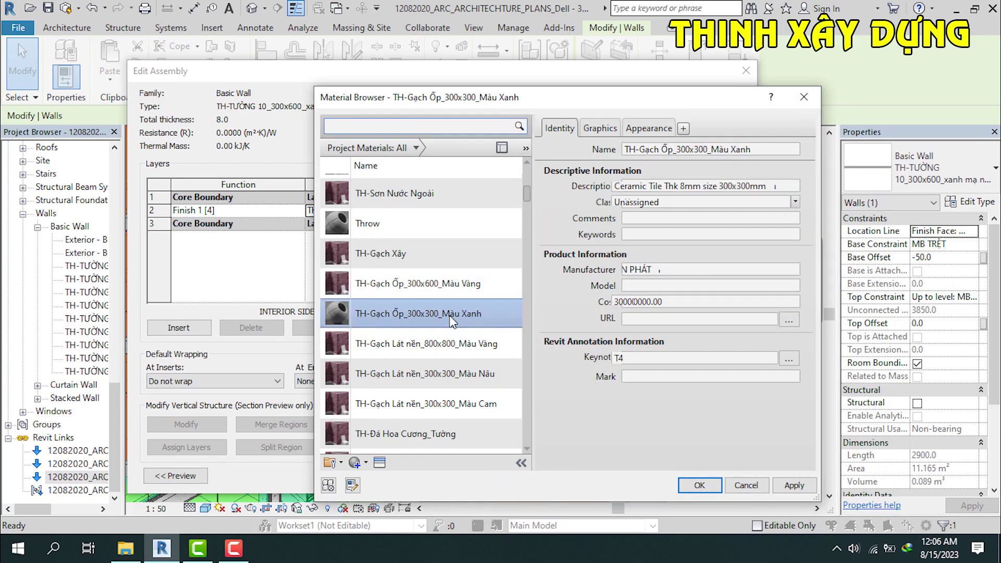
Step: Compare with the yellow tile material, then apply the green tile changes and close all dialogs
click(470, 281)
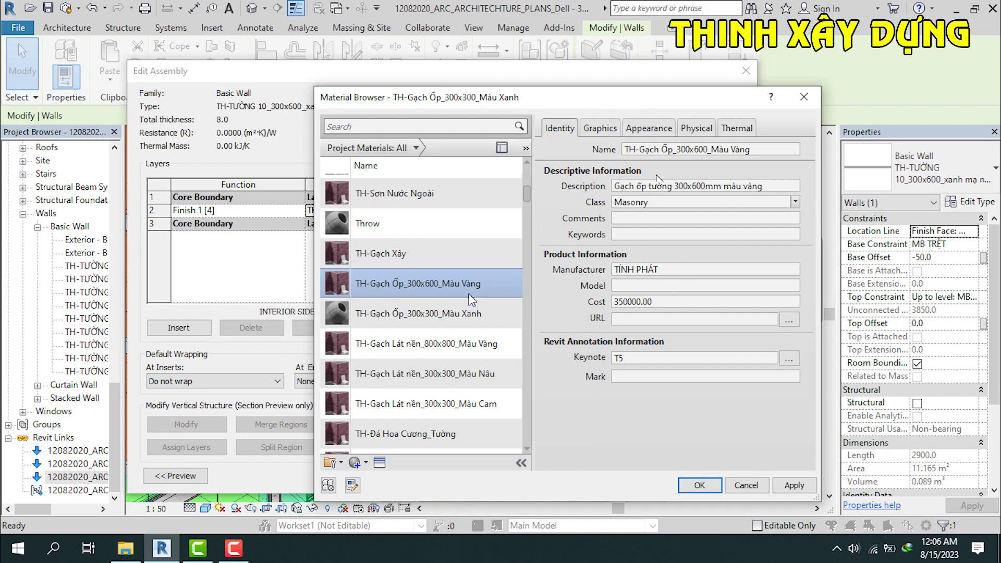
click(470, 305)
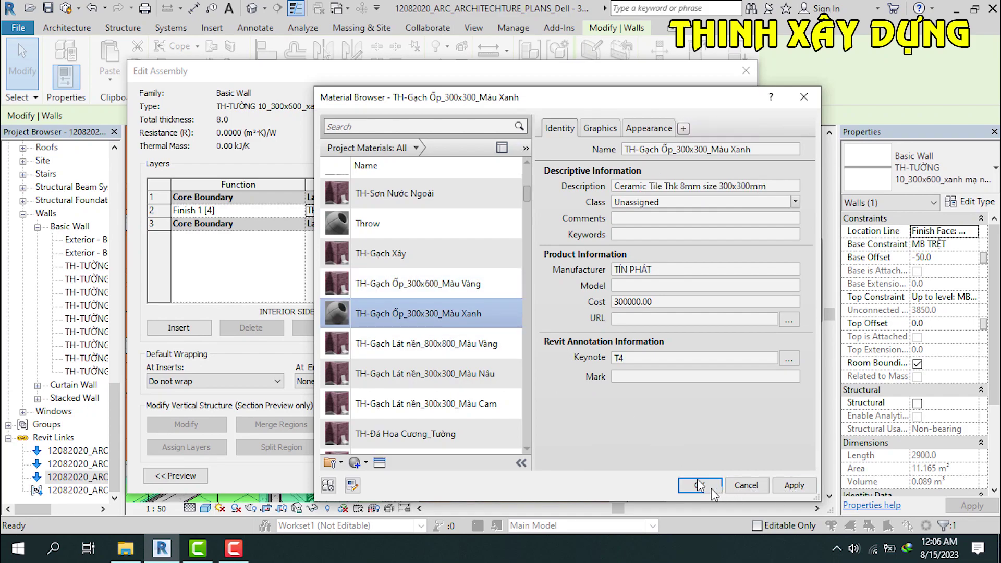
click(794, 486)
click(692, 490)
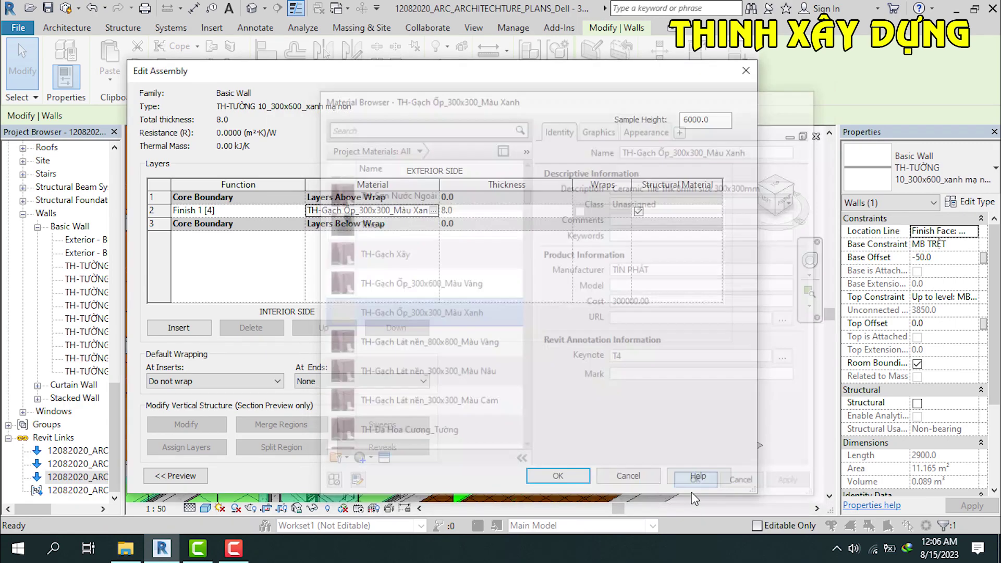
click(553, 475)
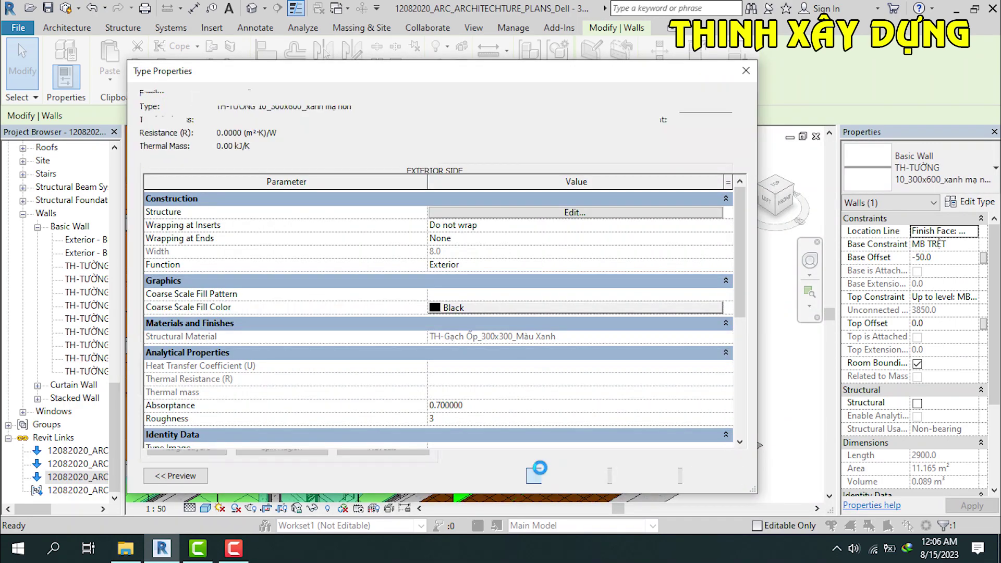
click(551, 475)
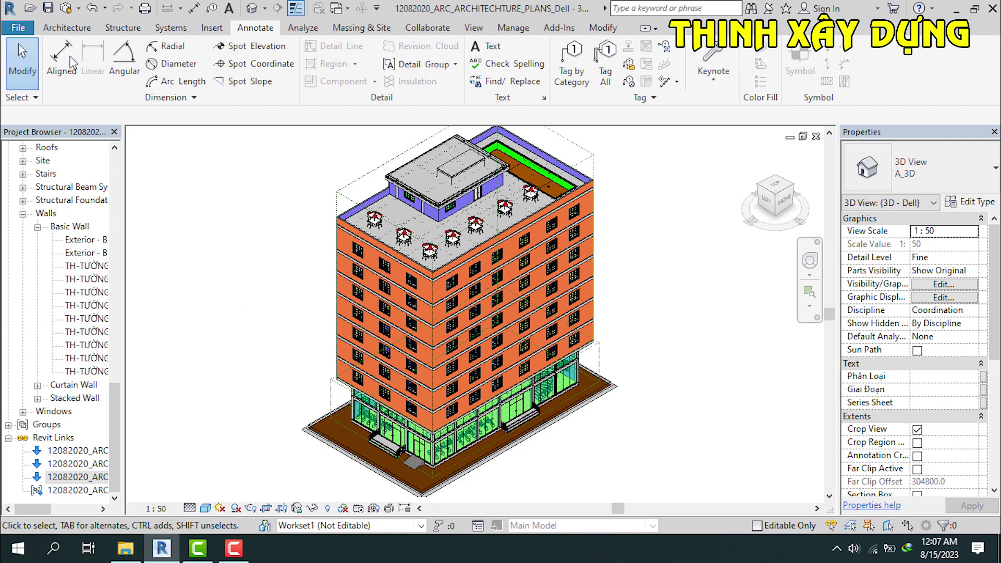
Step: Open the Default 3D View to display the full building model
click(68, 9)
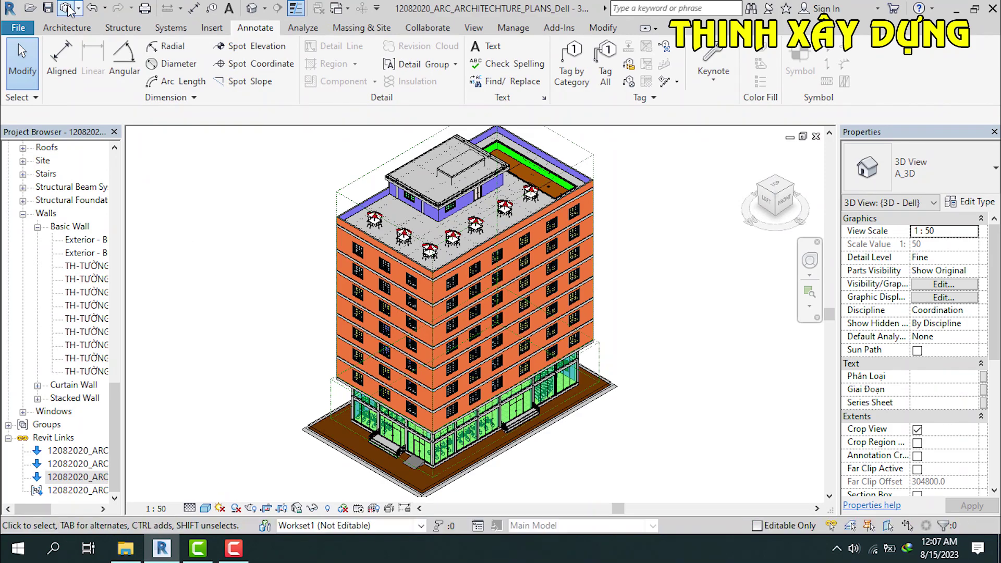
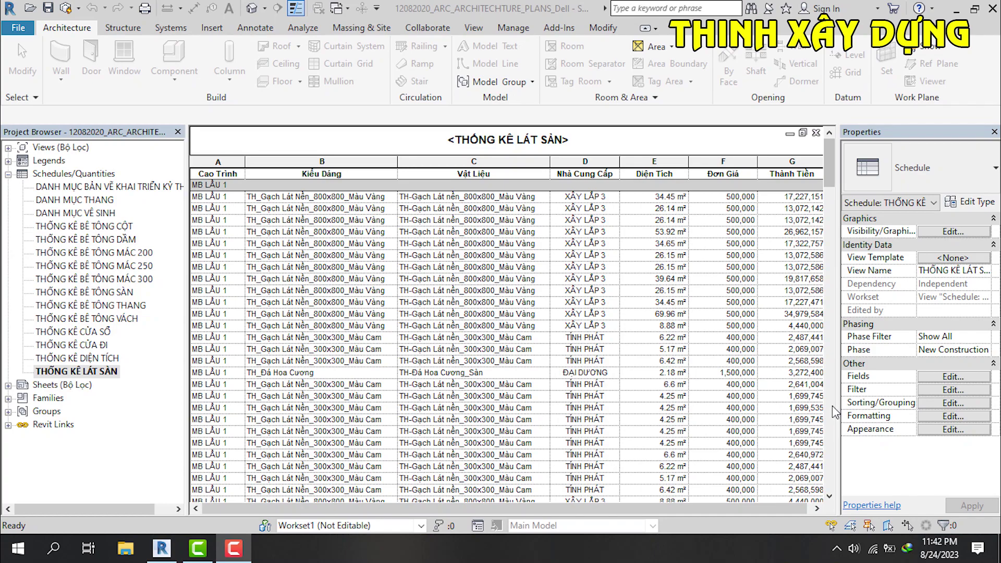
Step: Expand Families > Walls > Basic Wall in the Project Browser to list the wall types
click(8, 398)
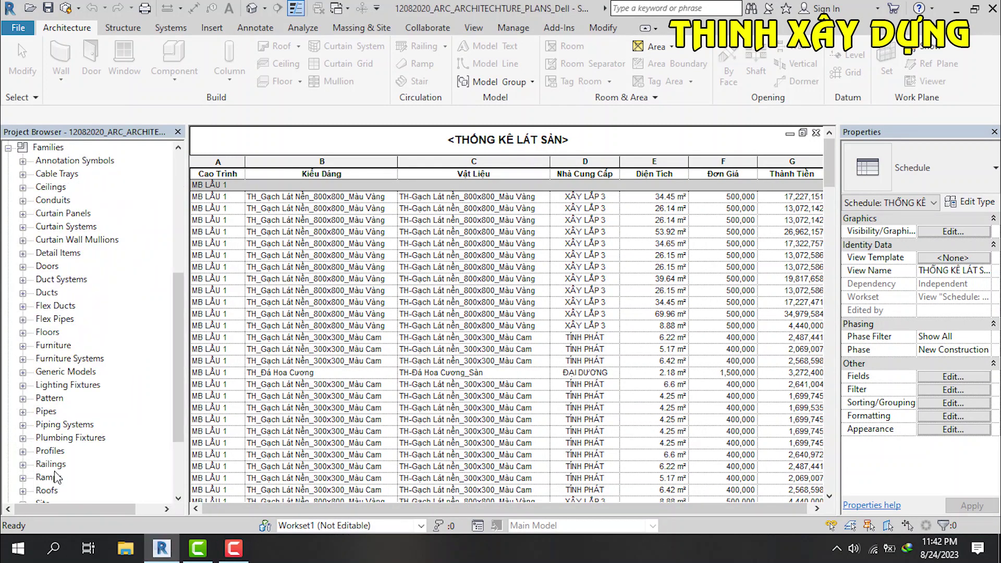
scroll(62, 474, down, 3)
scroll(70, 428, down, 2)
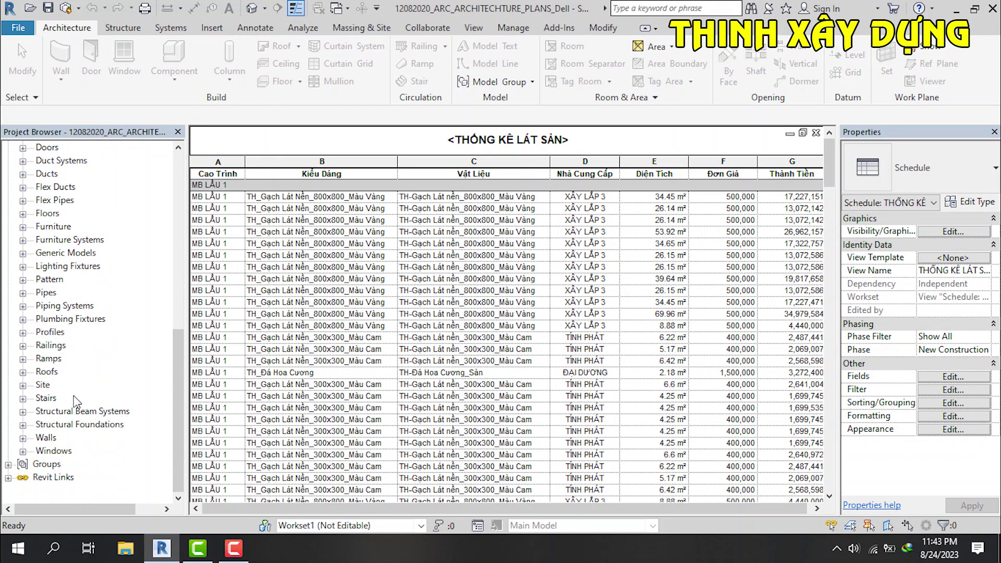
click(22, 439)
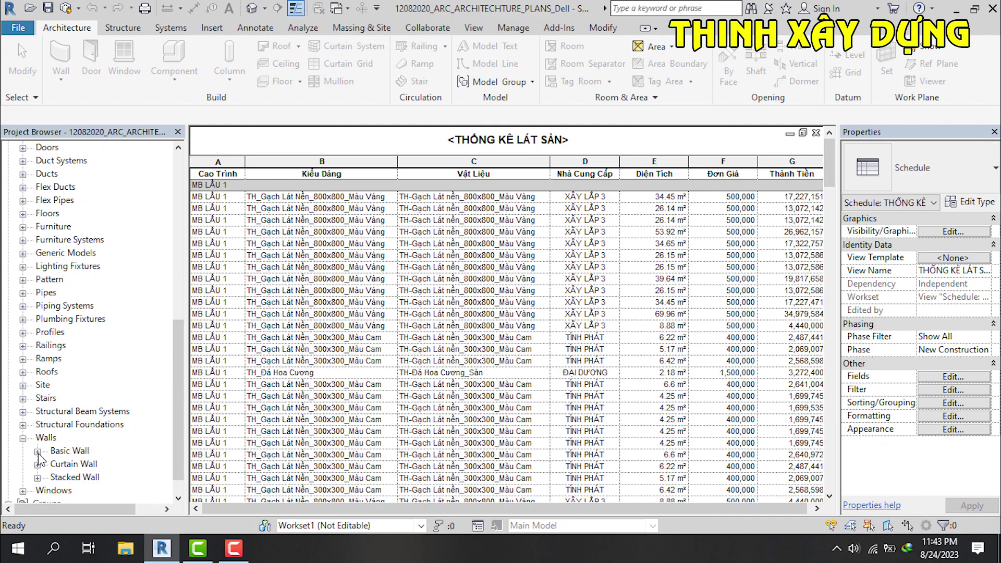
click(37, 451)
drag(177, 377, 173, 432)
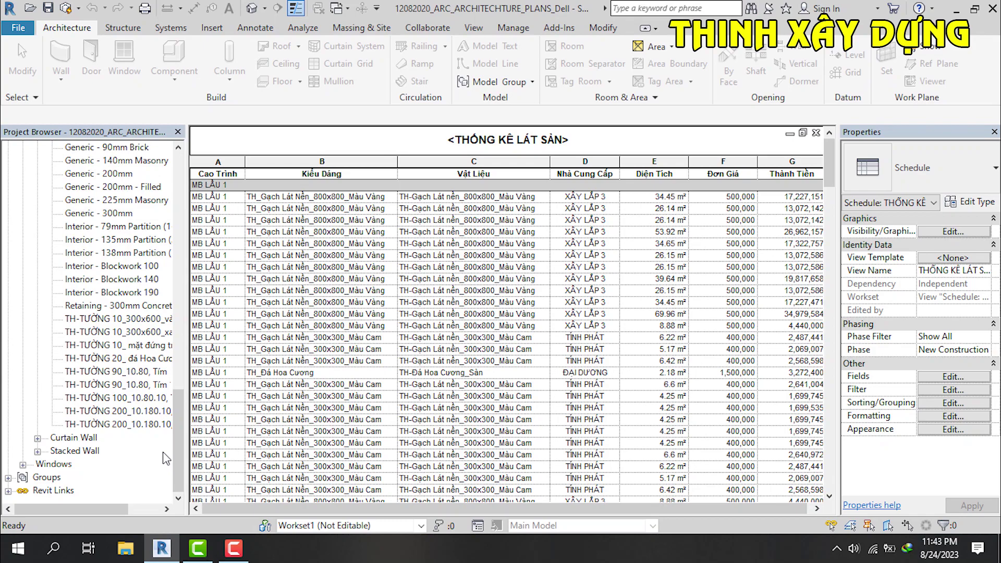
drag(176, 417, 220, 177)
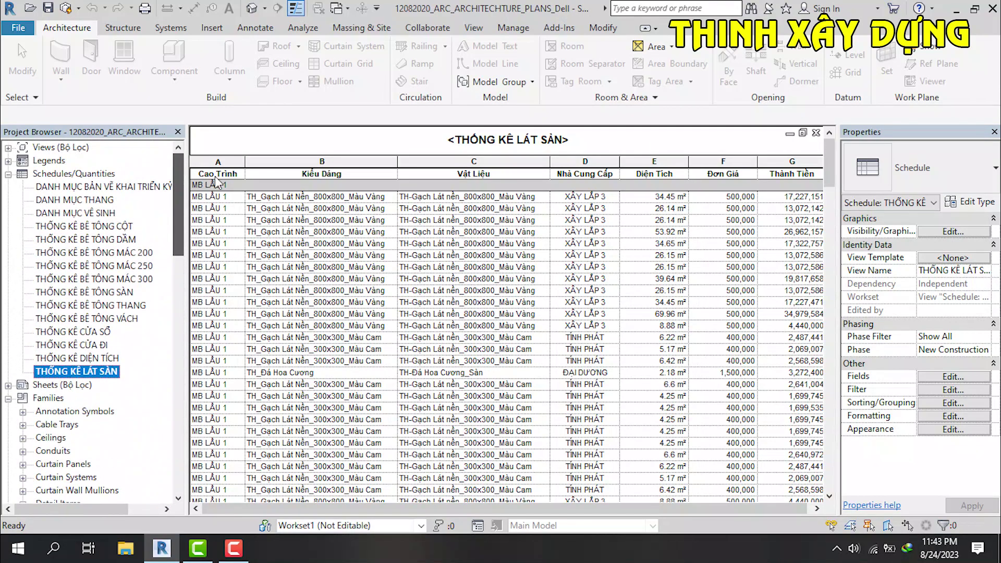
click(510, 28)
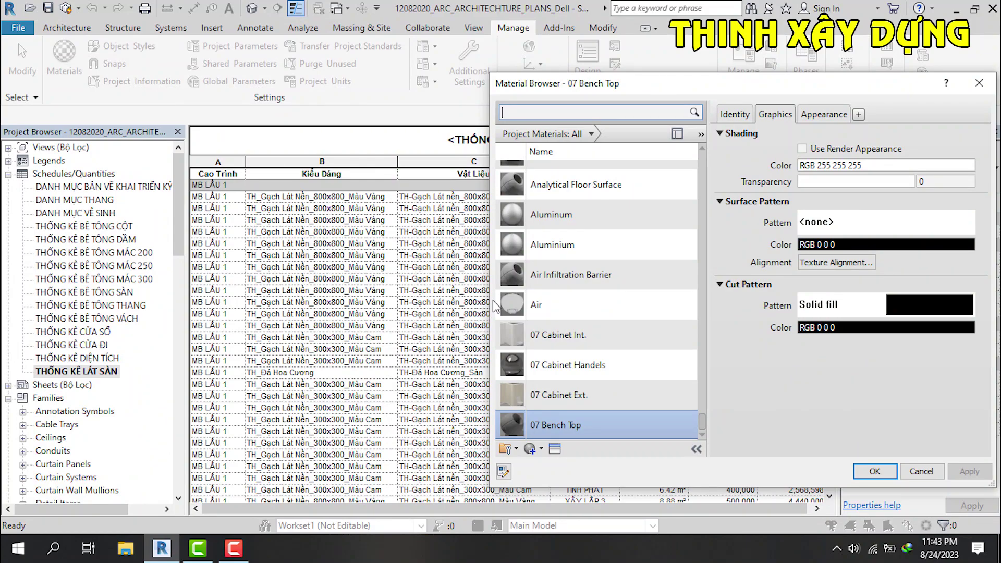
Step: Cancel the Material Browser without changes, then launch File Explorer from the taskbar
click(931, 472)
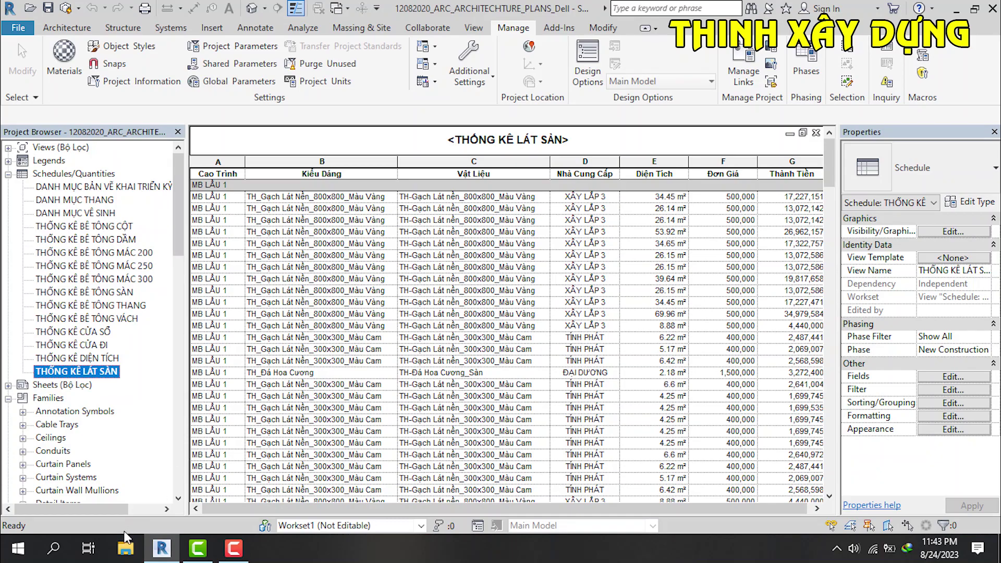
click(127, 540)
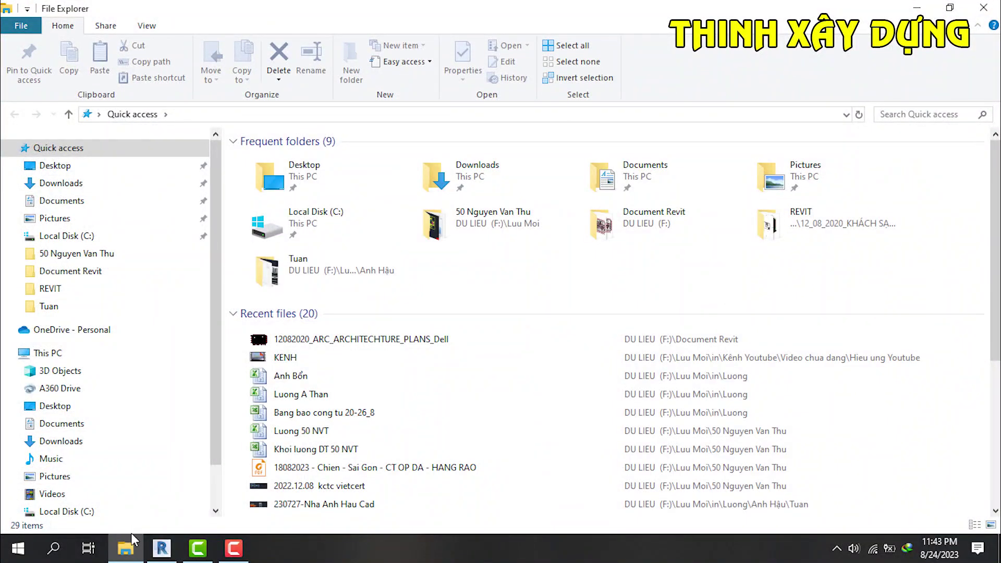
Step: Minimize File Explorer and reopen the project's Material Browser in Revit
click(127, 542)
click(64, 57)
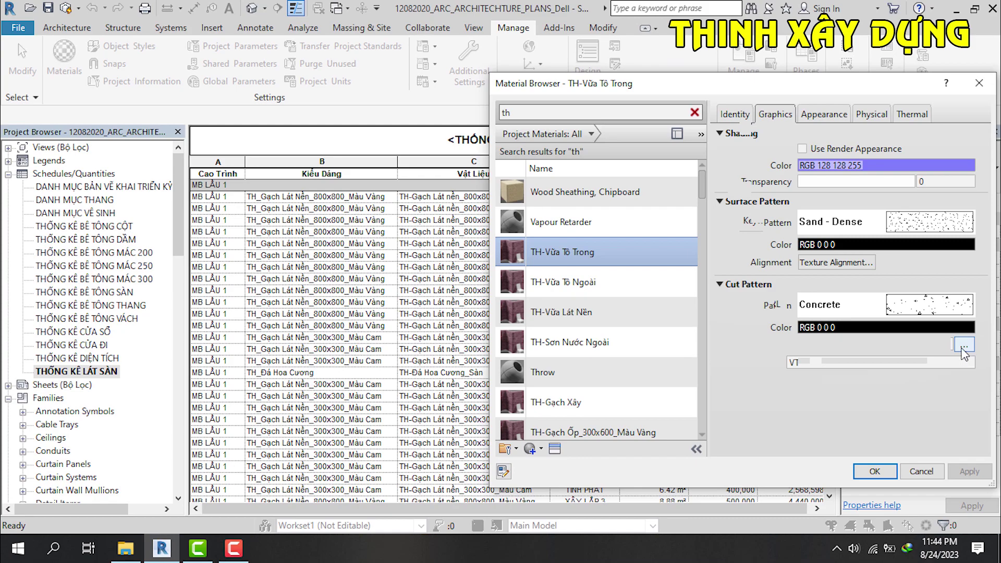
Step: Review TH-Vữa Tô Trong's Identity details and Keynote list, then close both unchanged
click(745, 117)
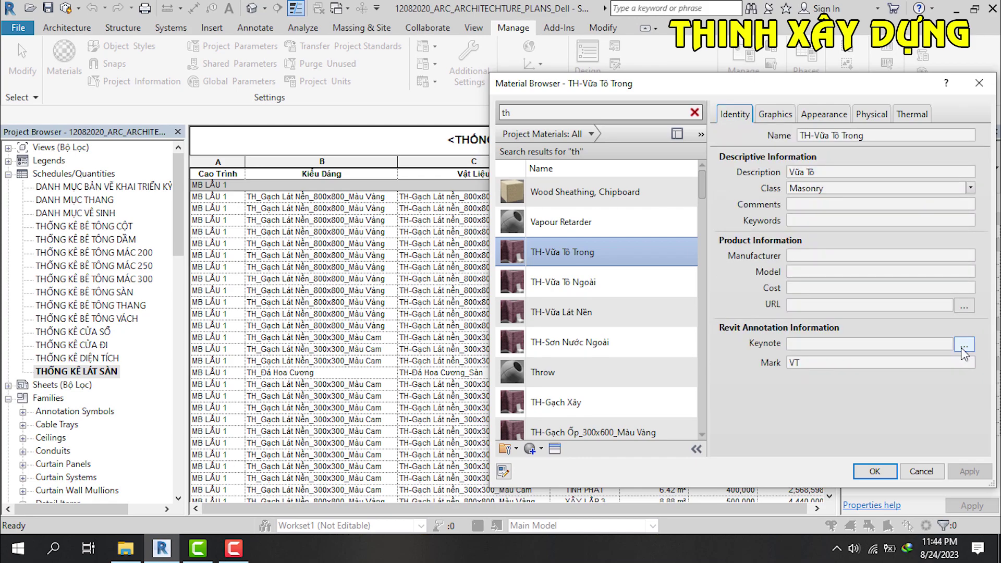
click(963, 346)
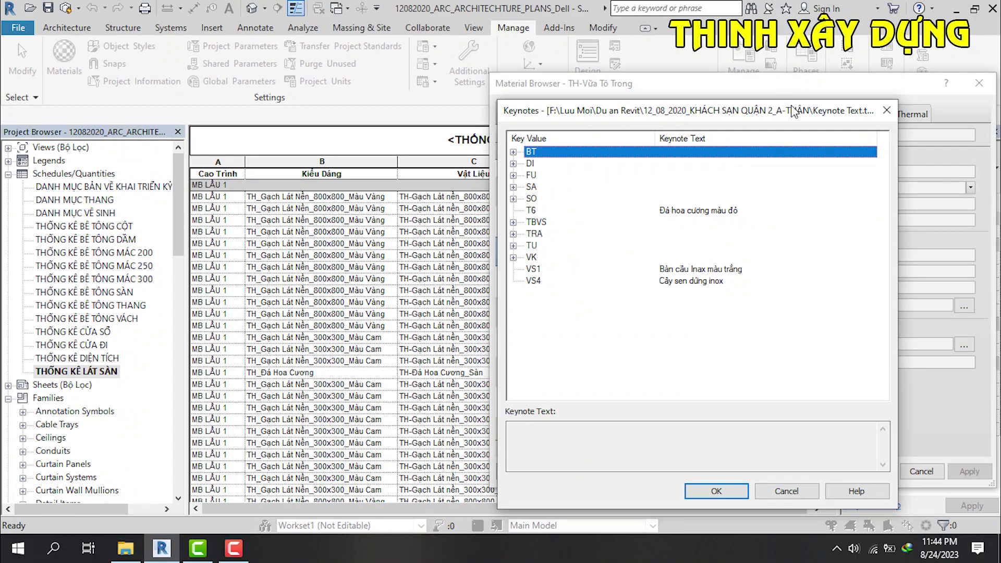
click(787, 490)
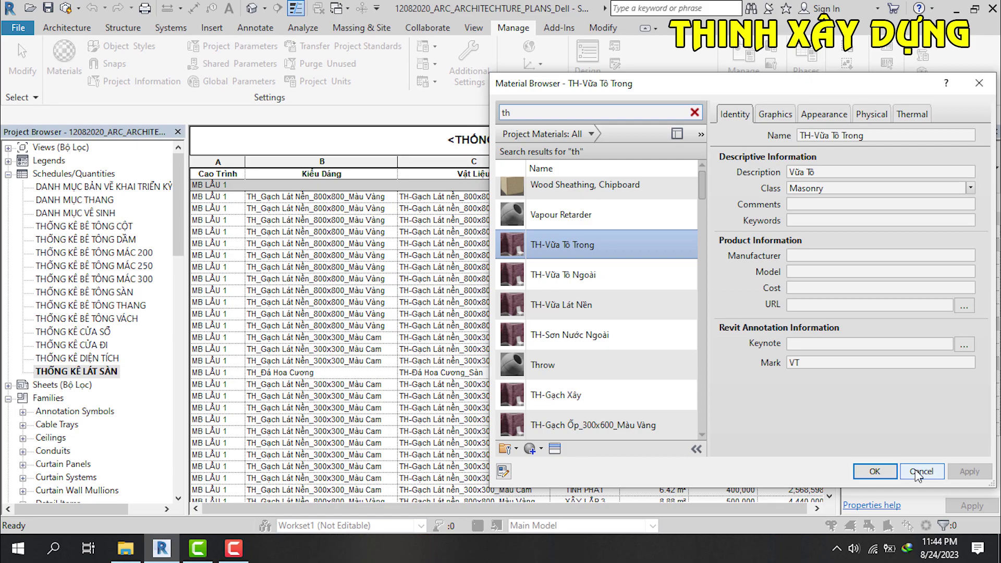
click(875, 472)
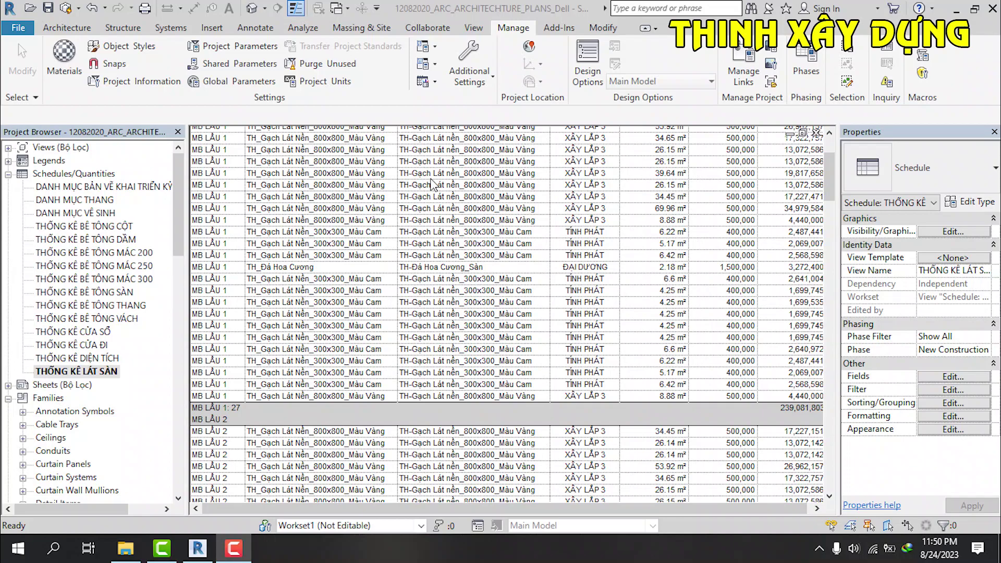
Step: From View > Schedules, create a Walls Material Takeoff named Wall Material Takeoff
click(249, 28)
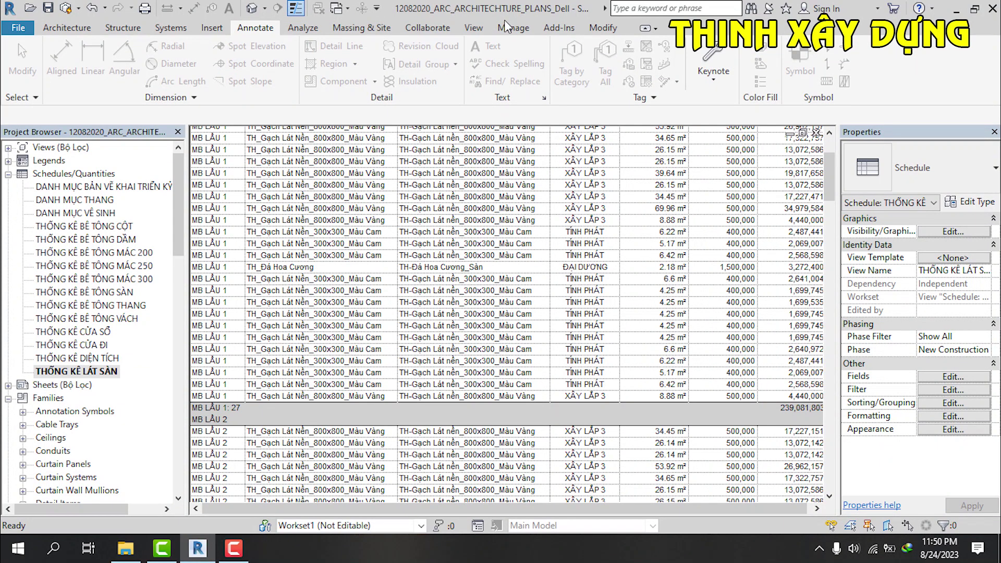
click(474, 32)
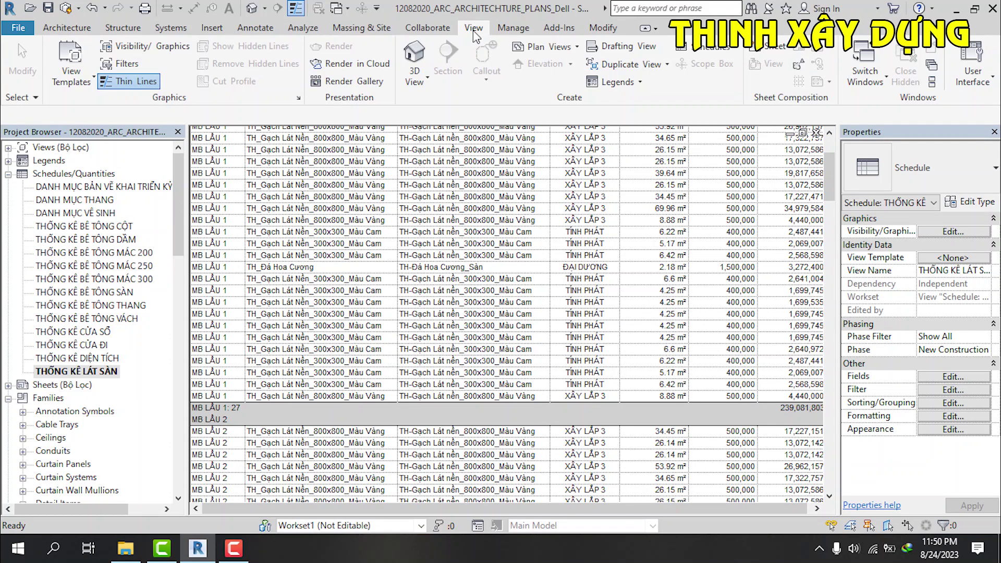
click(735, 52)
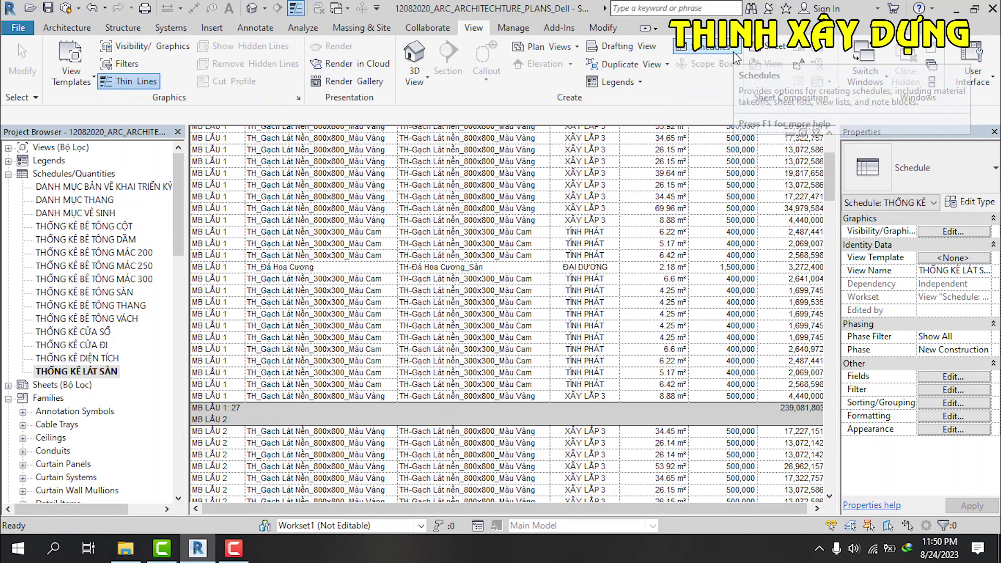
click(736, 54)
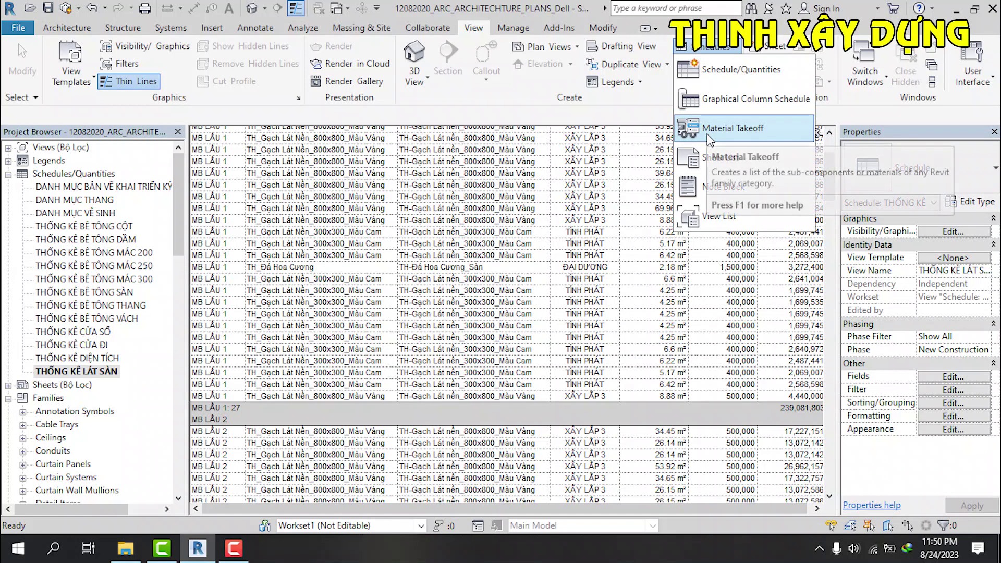
click(710, 129)
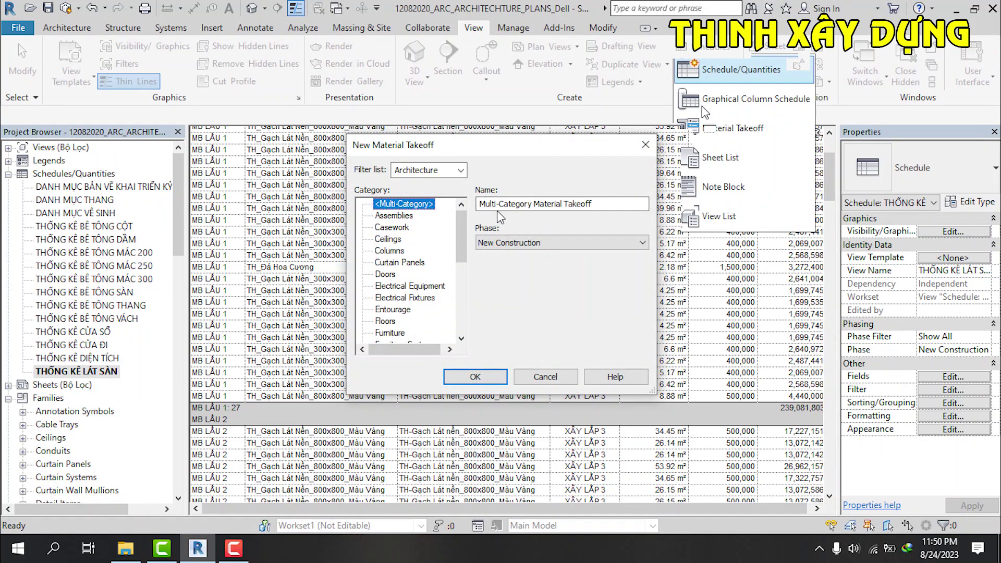
drag(462, 221, 460, 302)
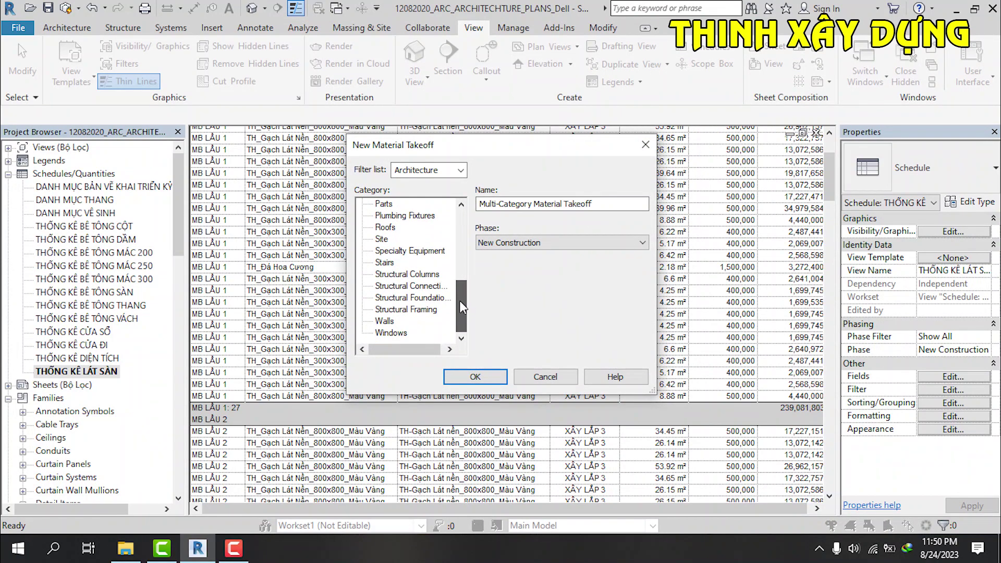
click(386, 321)
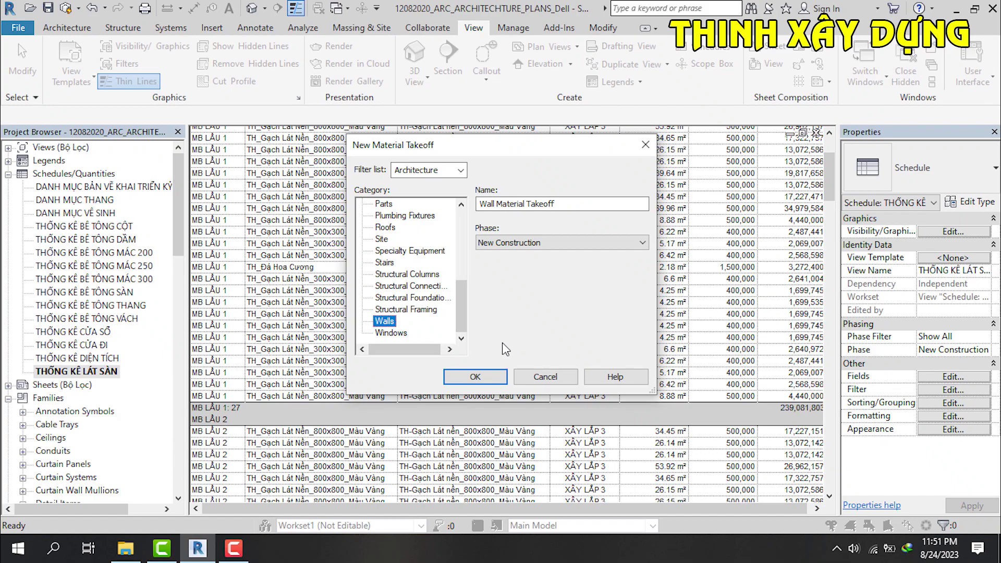
click(476, 377)
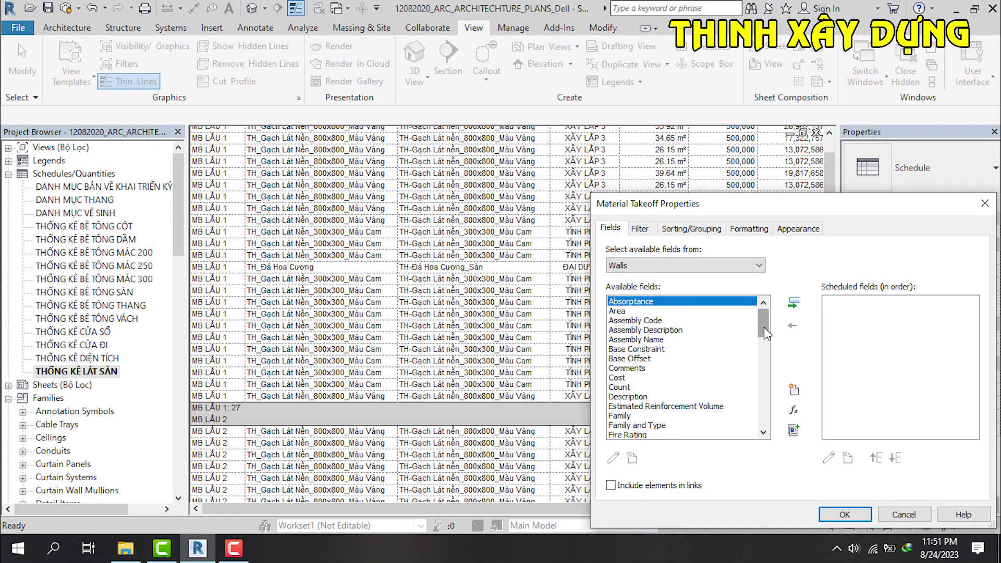
Step: Add the Type and Material: Name fields to the takeoff's scheduled fields
drag(765, 334, 759, 412)
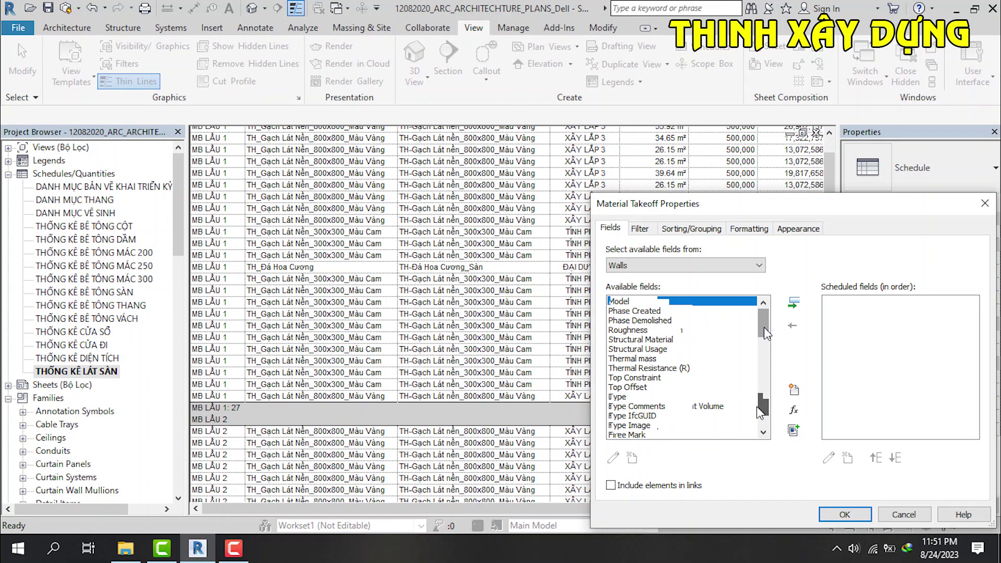
click(617, 359)
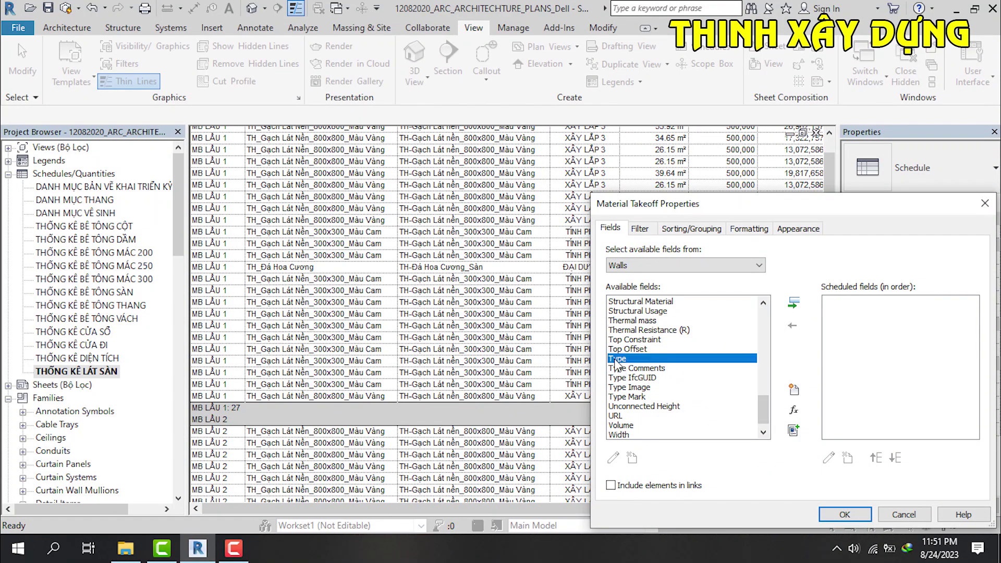
click(794, 302)
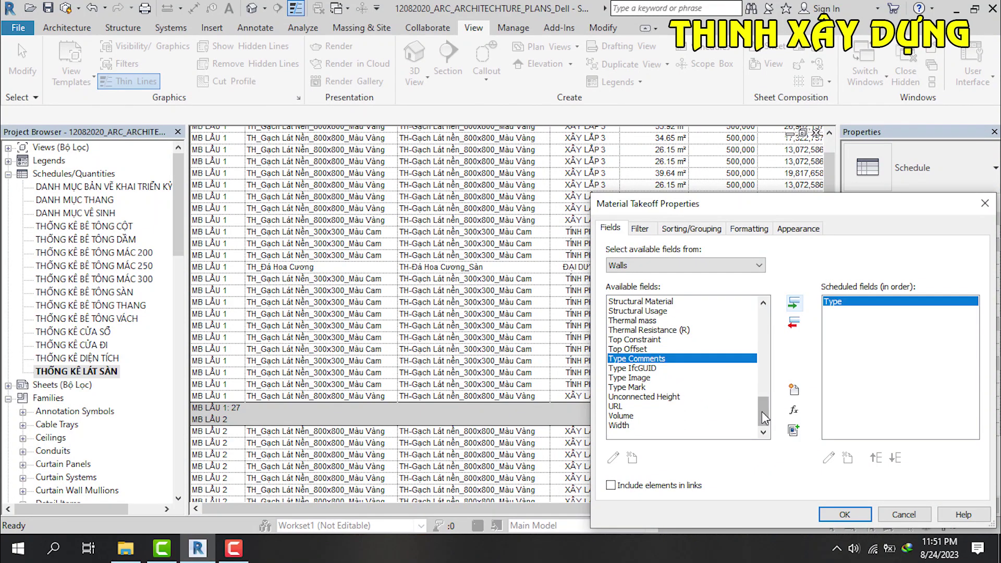
click(765, 416)
drag(765, 416, 765, 388)
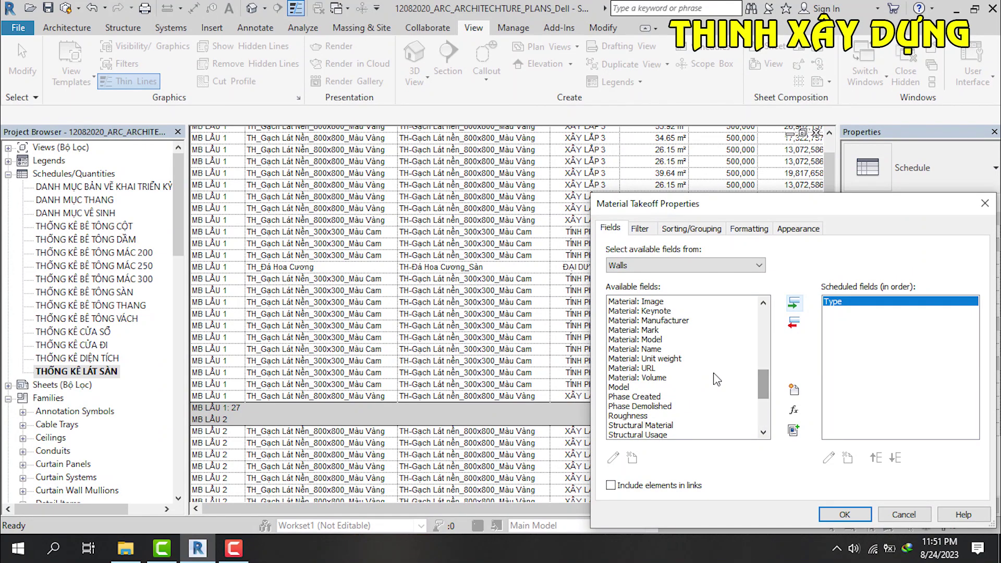
click(631, 350)
click(628, 351)
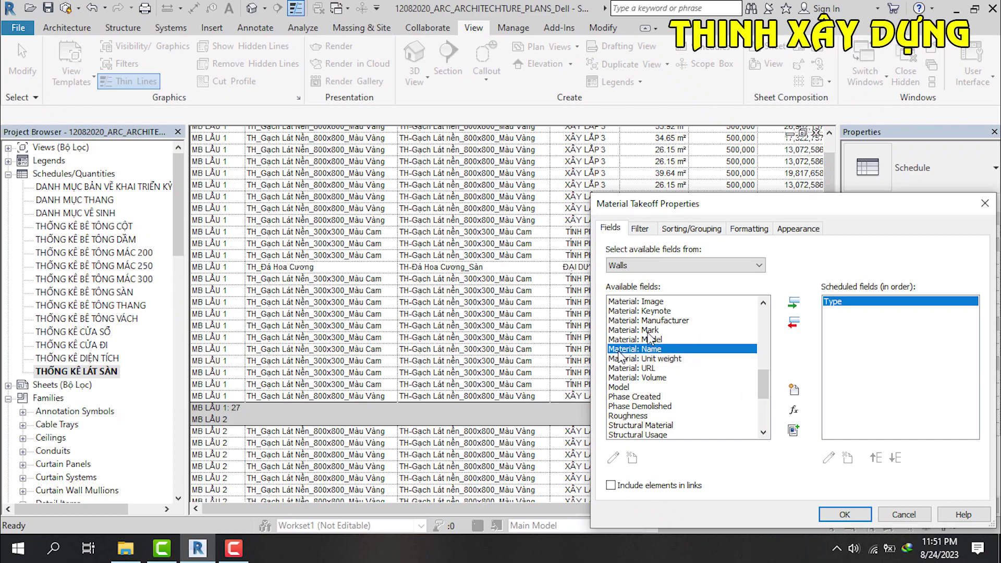
click(793, 302)
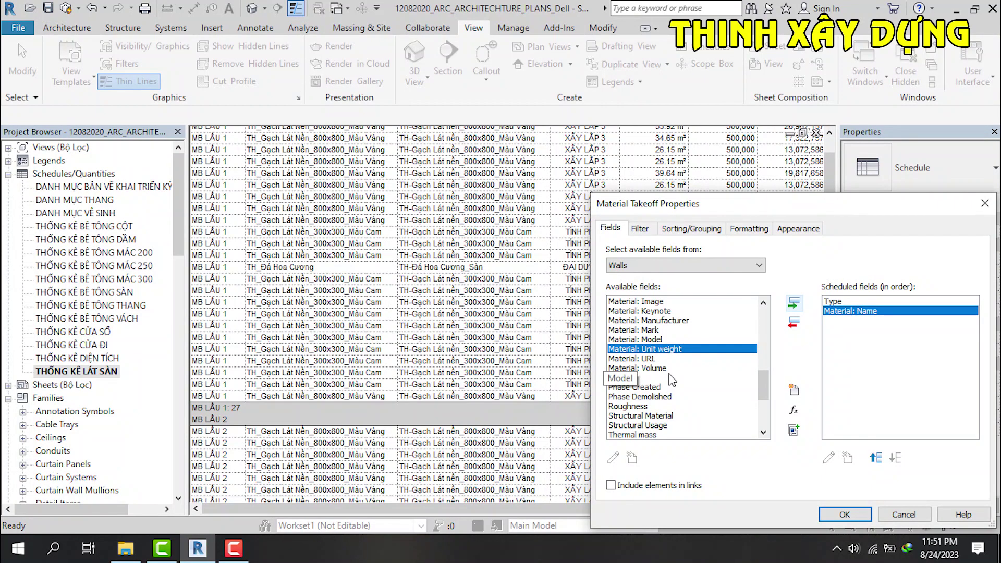
Step: Add Material: Keynote, Material: Manufacturer and Area to the scheduled fields
click(652, 312)
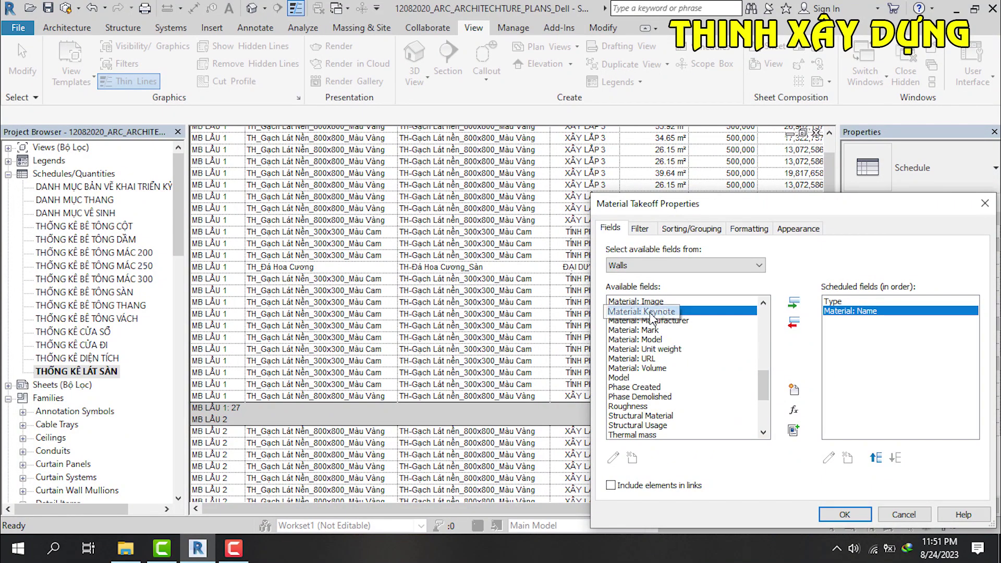
click(793, 303)
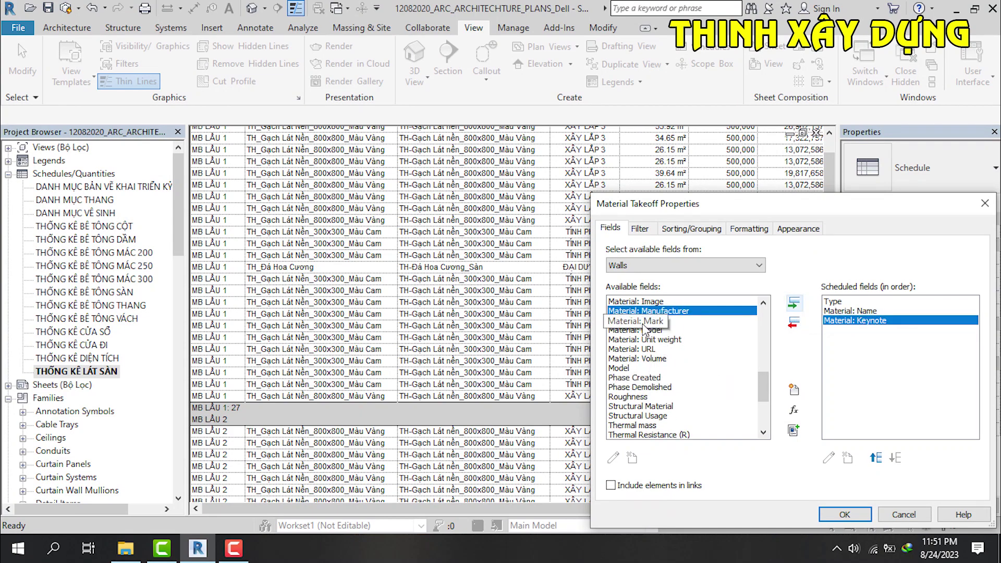
click(794, 303)
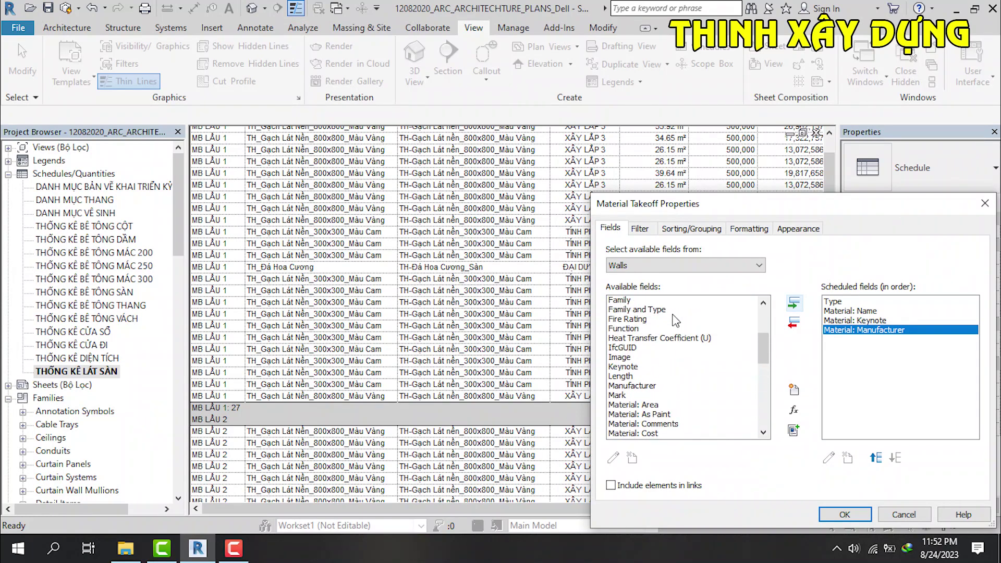
scroll(658, 365, up, 10)
click(659, 311)
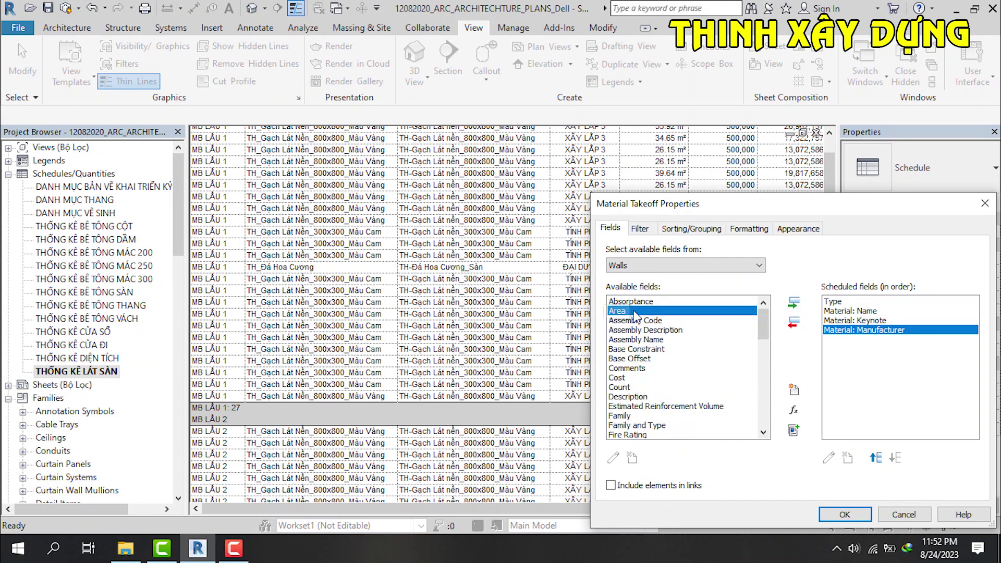
click(793, 304)
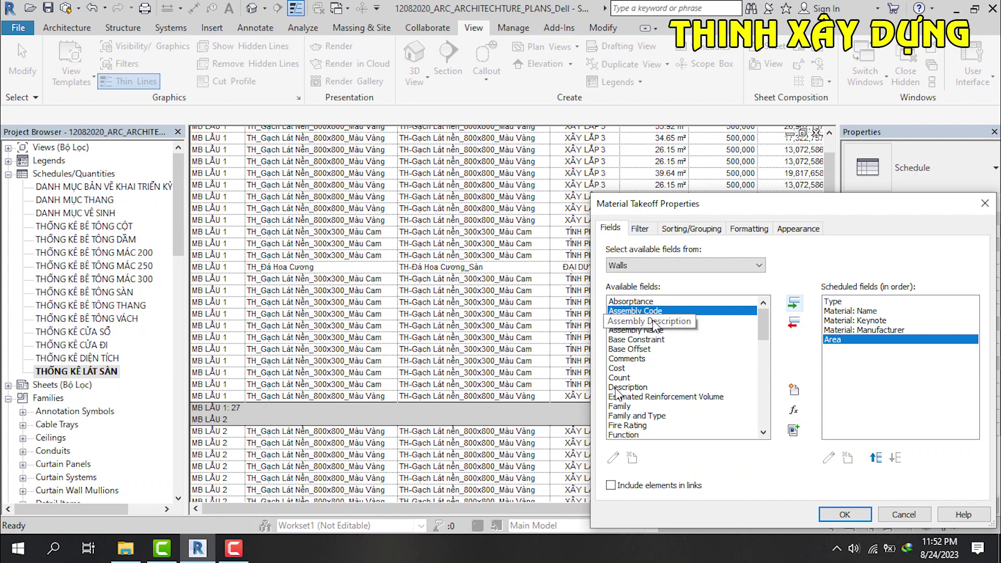
Step: Find Material: Cost in the available fields and add it after Area
scroll(656, 407, down, 2)
scroll(656, 412, down, 1)
scroll(657, 415, down, 3)
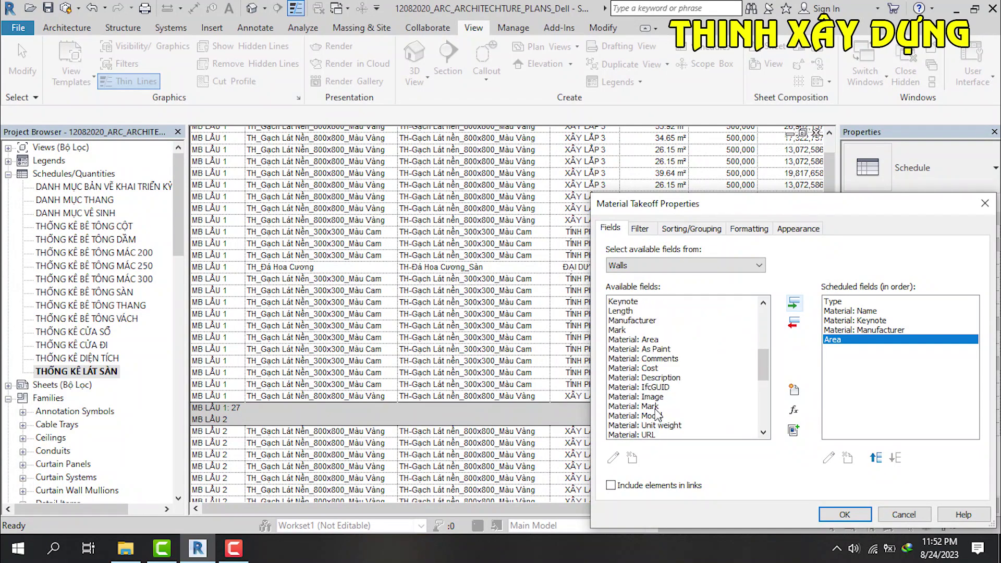
scroll(655, 399, up, 1)
scroll(654, 391, up, 1)
scroll(652, 392, down, 2)
scroll(646, 375, up, 1)
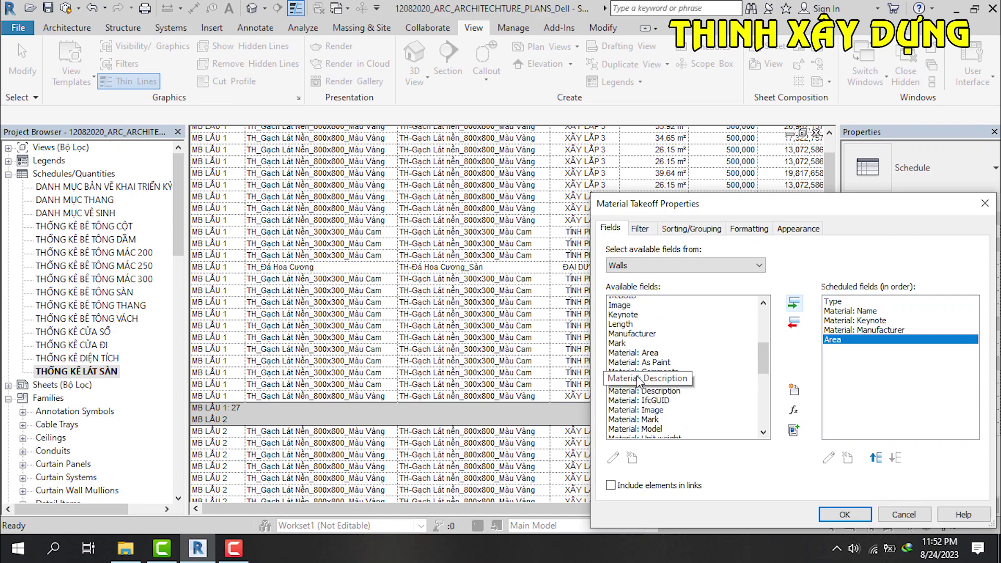
scroll(639, 371, up, 1)
scroll(632, 327, up, 2)
scroll(632, 327, down, 2)
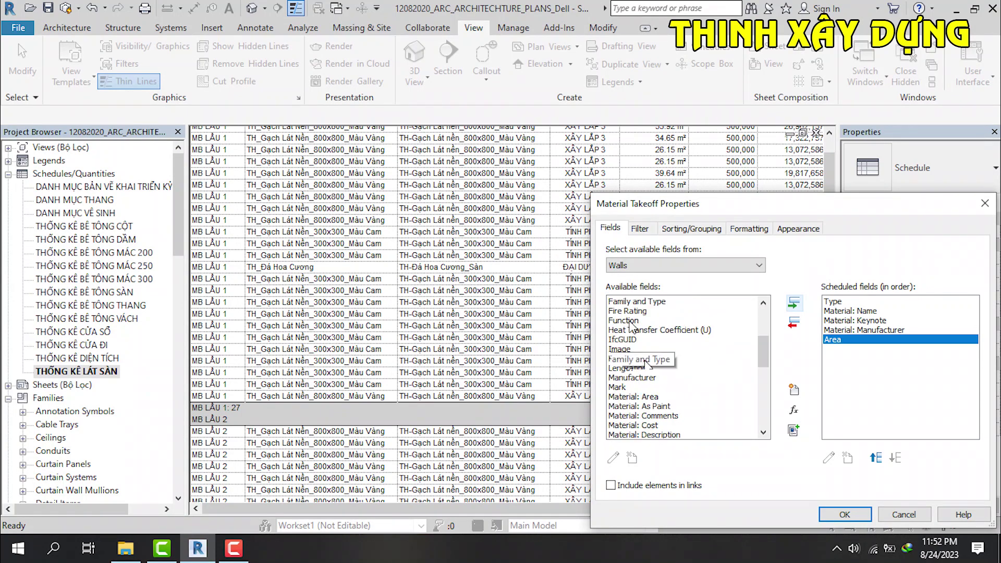
scroll(647, 368, up, 2)
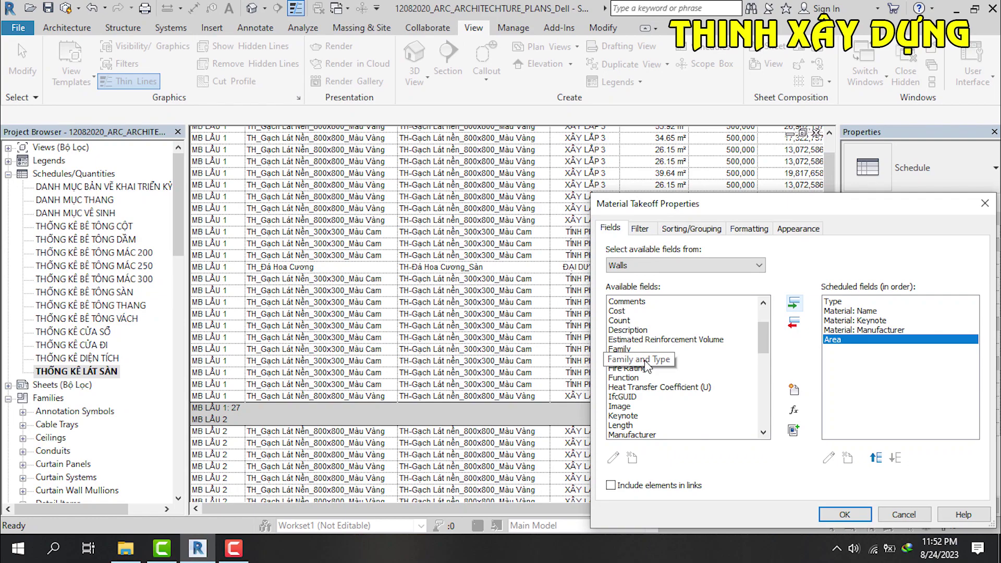
scroll(682, 388, down, 3)
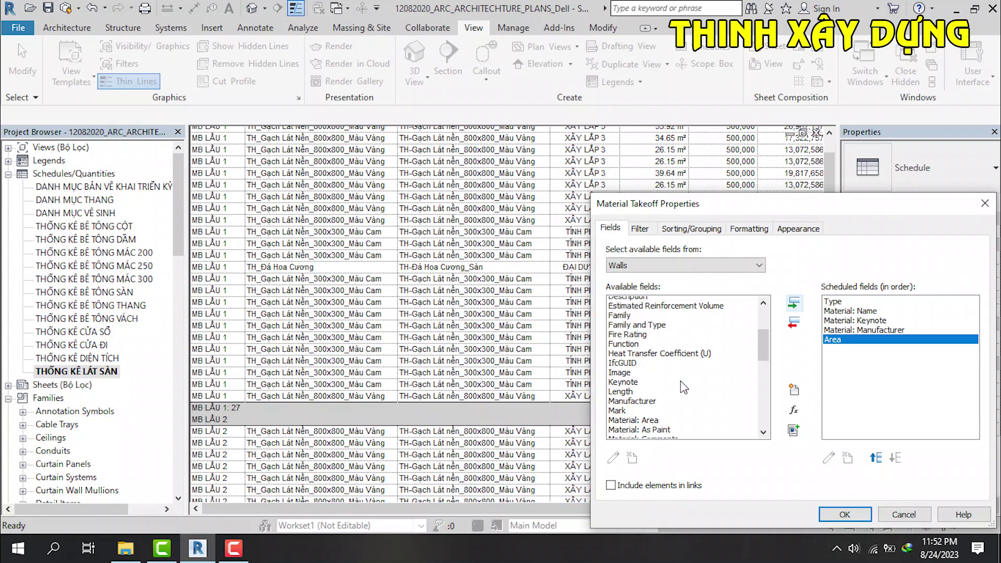
click(639, 398)
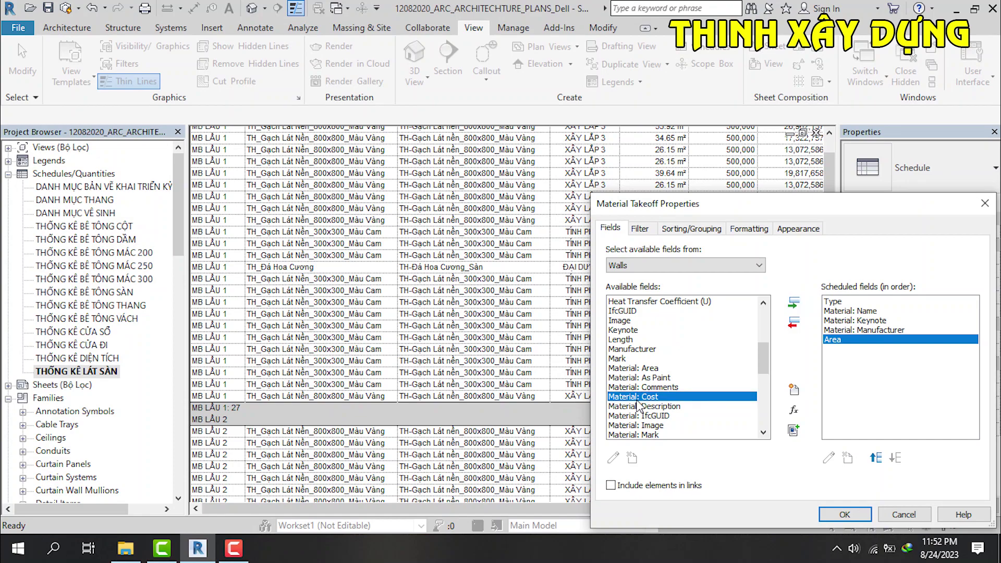
click(793, 302)
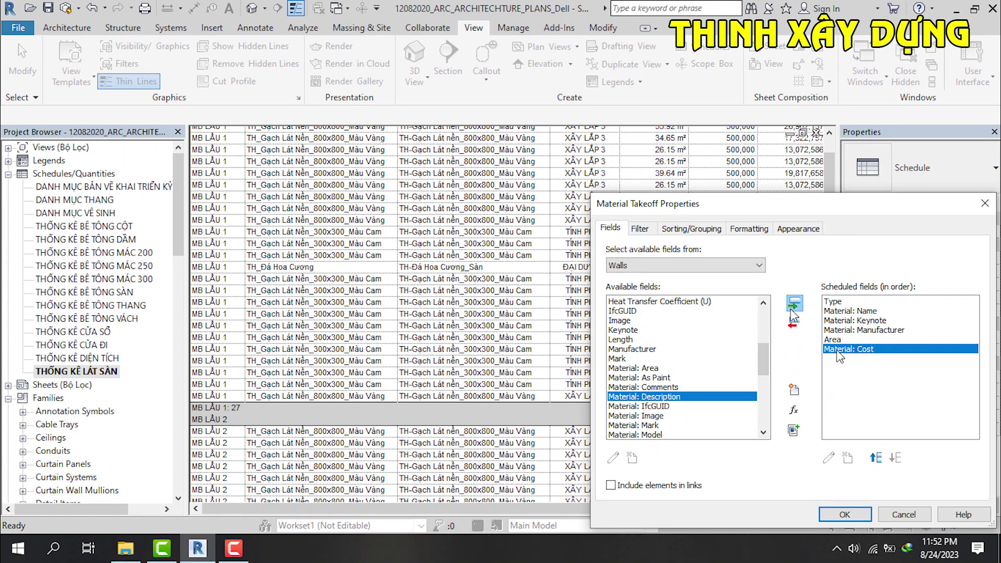
click(794, 411)
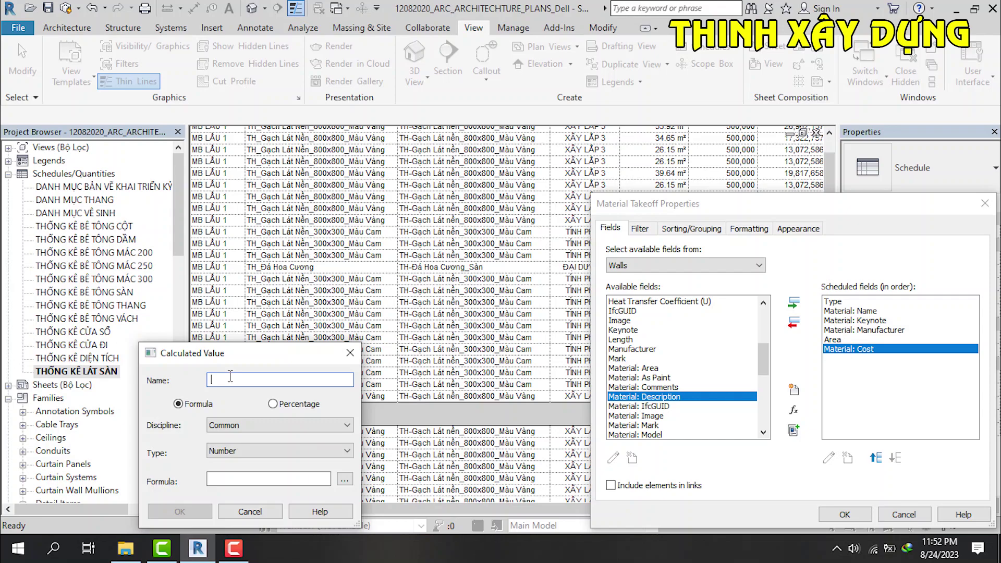
Step: Name the new calculated field Total and set its type to Area
text(Total)
click(249, 430)
click(251, 451)
click(248, 430)
click(248, 451)
click(228, 385)
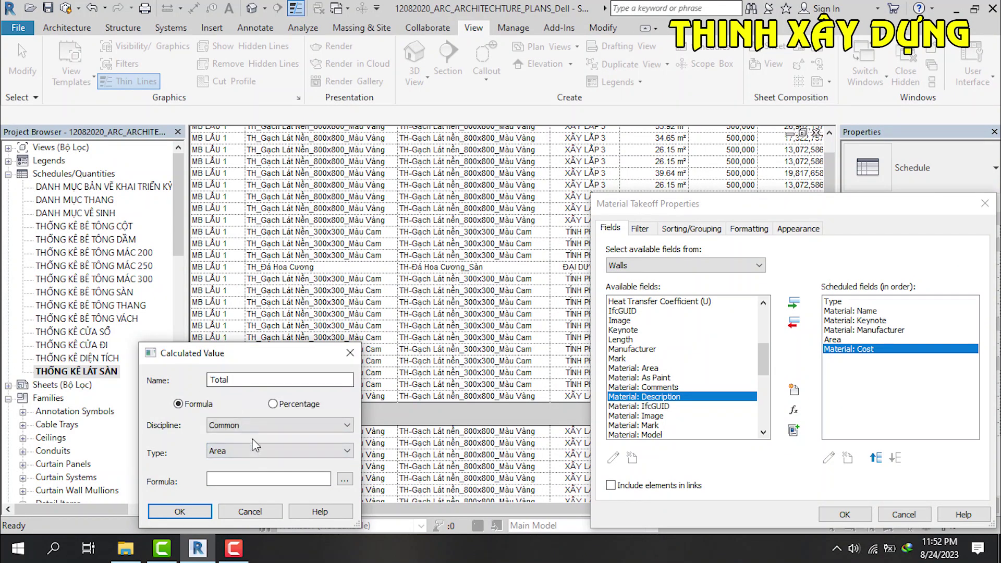
Step: Give Total the formula Area*Material: Cost, include elements in links, and apply
click(344, 480)
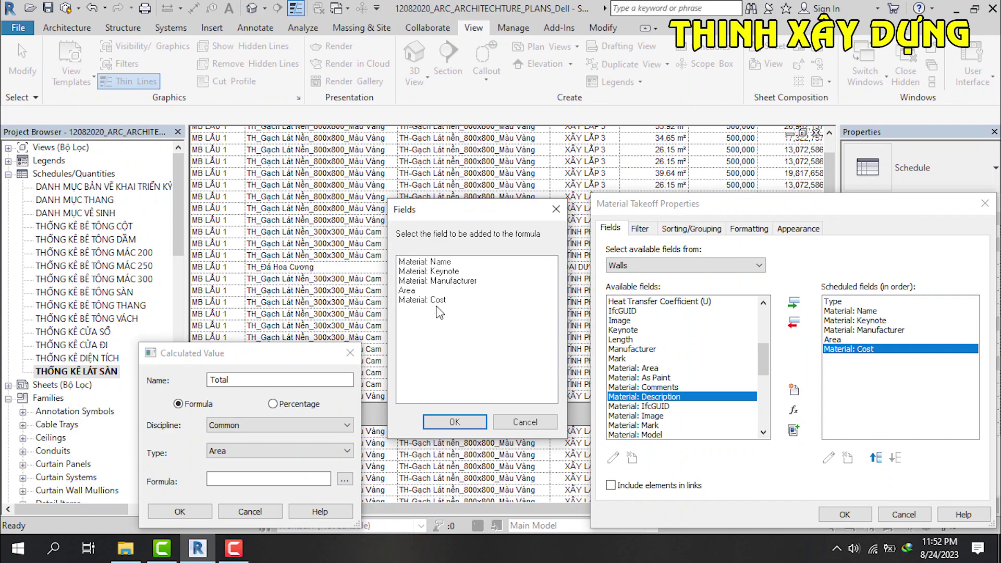
click(408, 291)
click(433, 420)
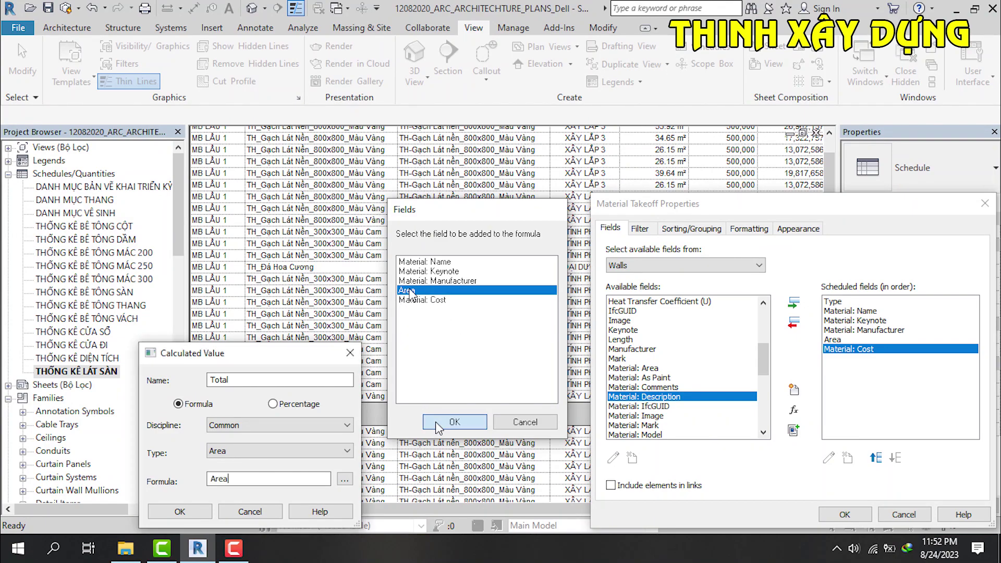
click(440, 423)
text(*)
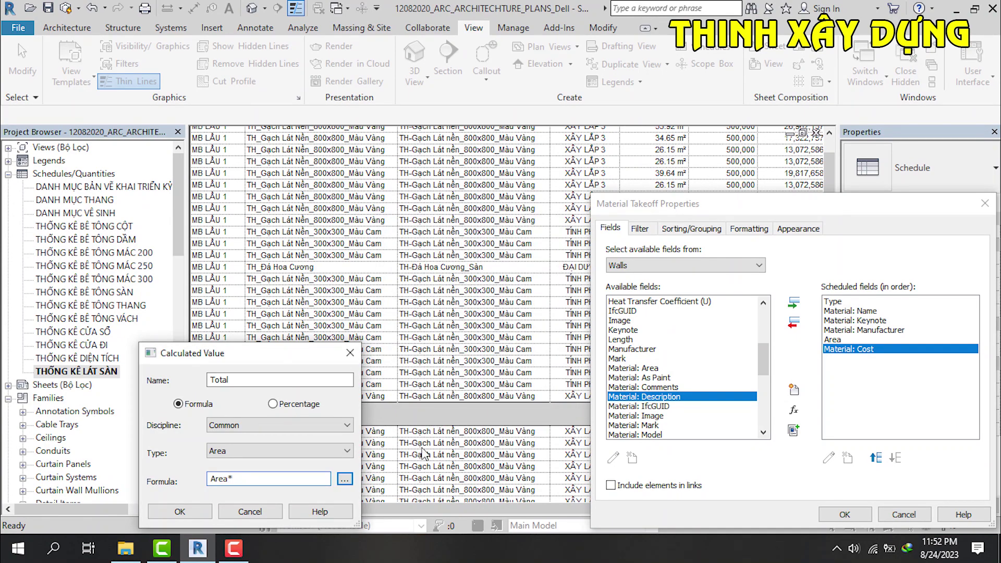
click(344, 479)
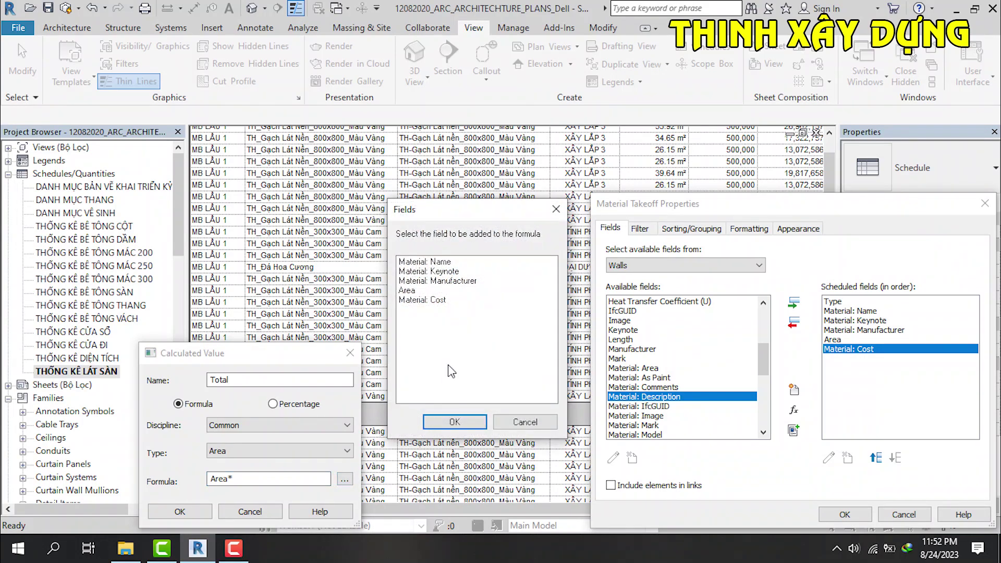
click(438, 301)
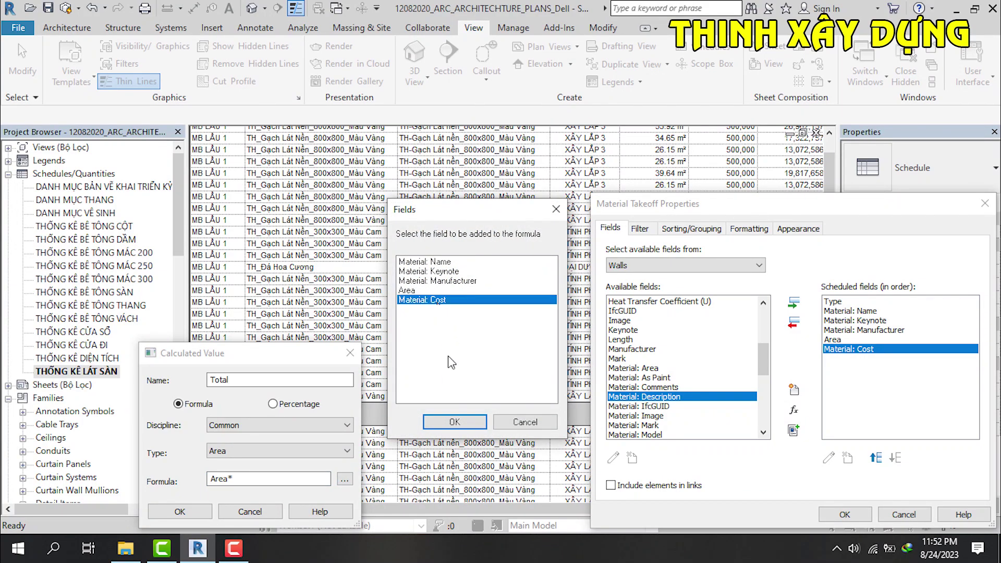
click(443, 421)
click(180, 513)
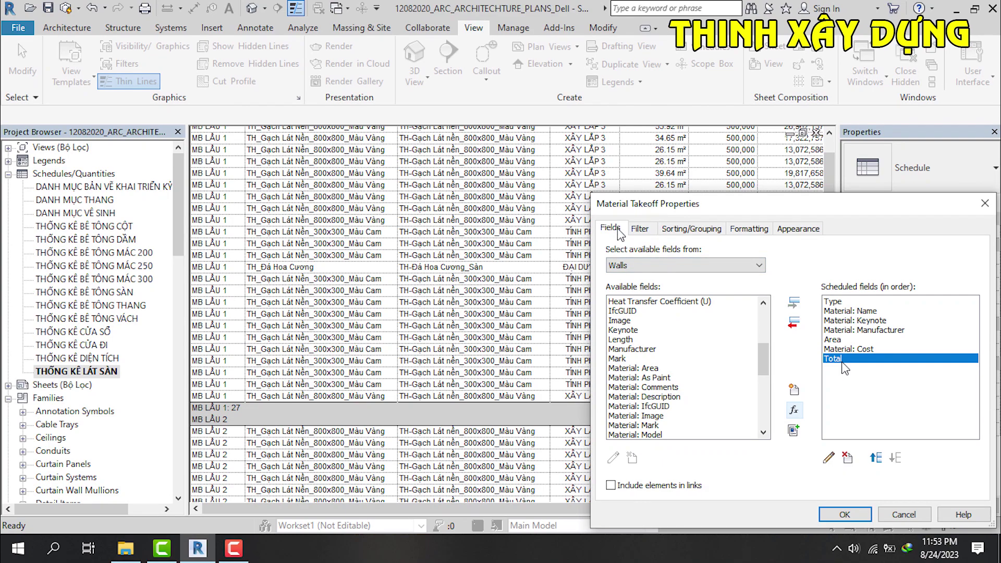
click(611, 485)
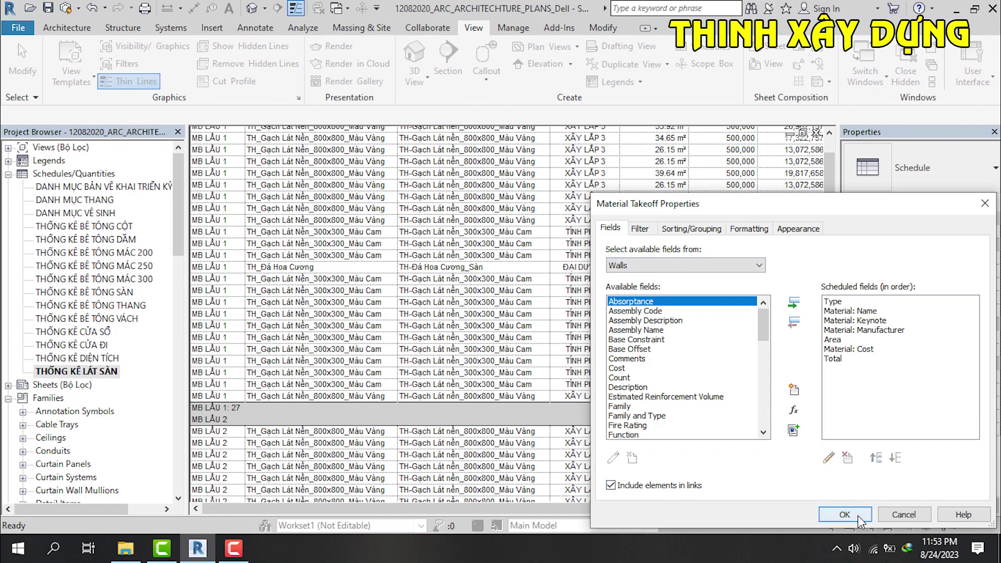
click(845, 515)
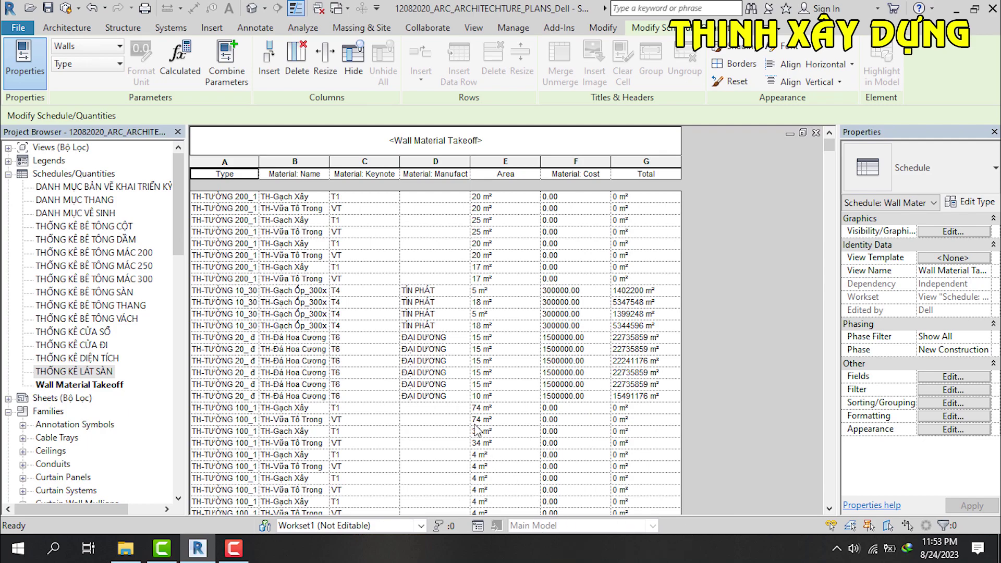
Step: Drag the column A (Type) and column B (Material: Name) borders wider to show full names
scroll(438, 392, down, 1)
scroll(431, 384, down, 1)
scroll(422, 352, up, 2)
drag(260, 162, 330, 165)
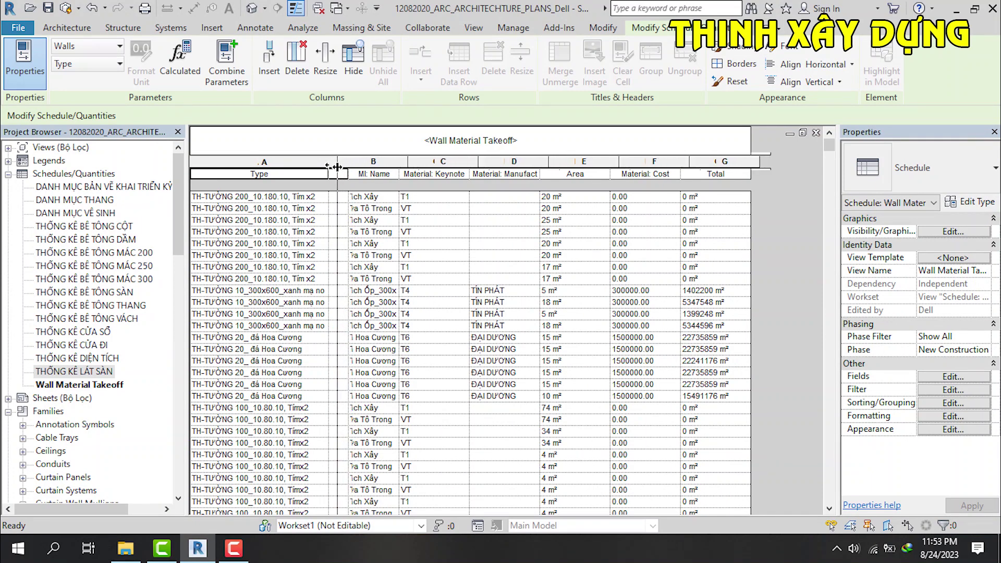
drag(349, 166, 337, 166)
drag(406, 164, 465, 164)
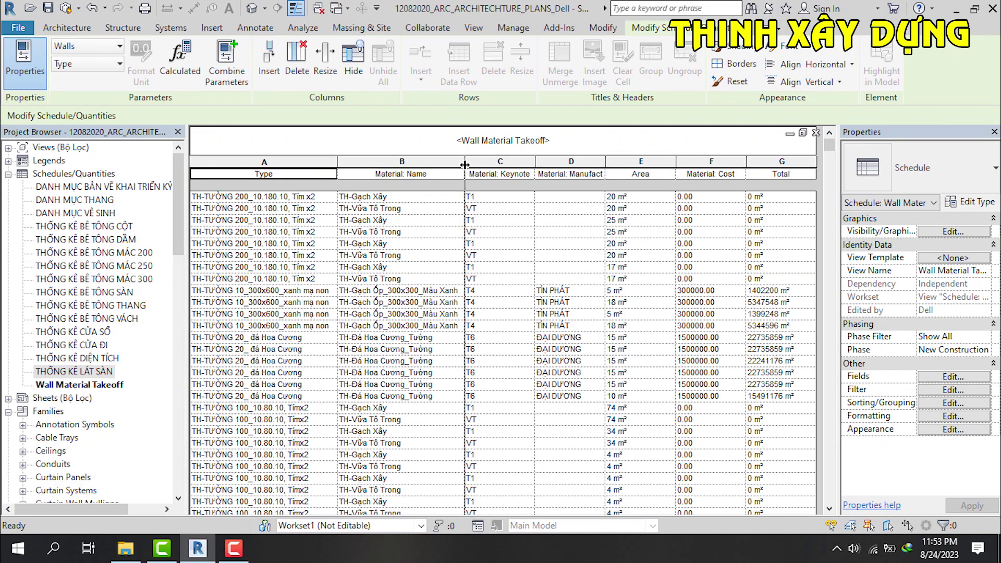
drag(465, 163, 466, 165)
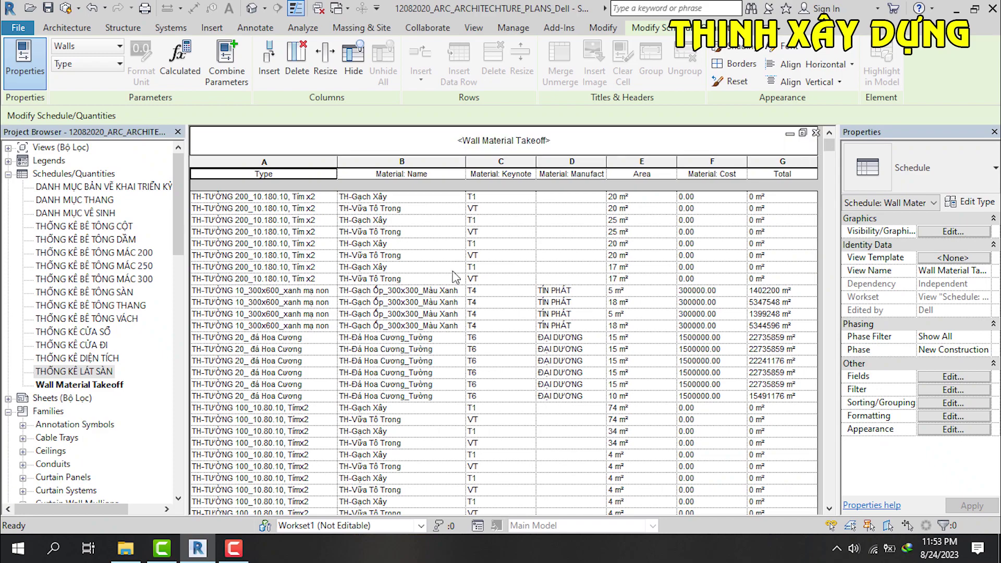
scroll(443, 397, down, 2)
scroll(402, 401, up, 10)
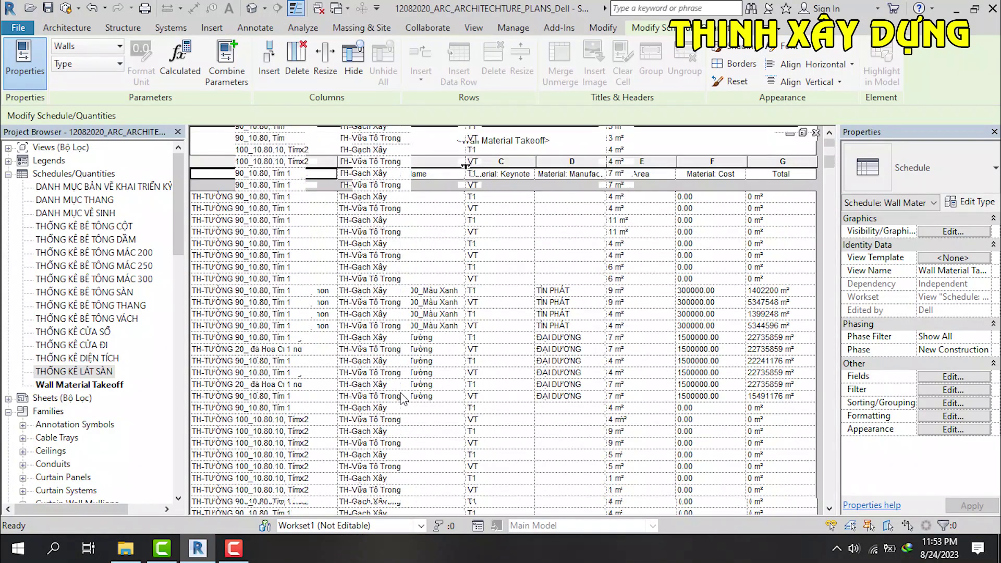
scroll(442, 438, down, 15)
scroll(438, 433, down, 2)
scroll(428, 417, down, 3)
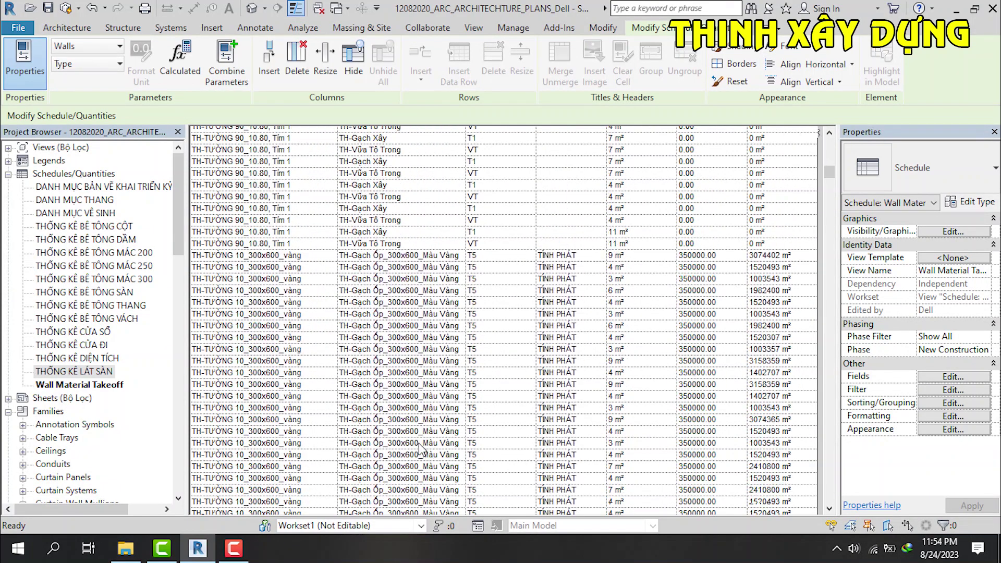
scroll(418, 407, down, 2)
scroll(408, 394, down, 1)
scroll(410, 395, down, 3)
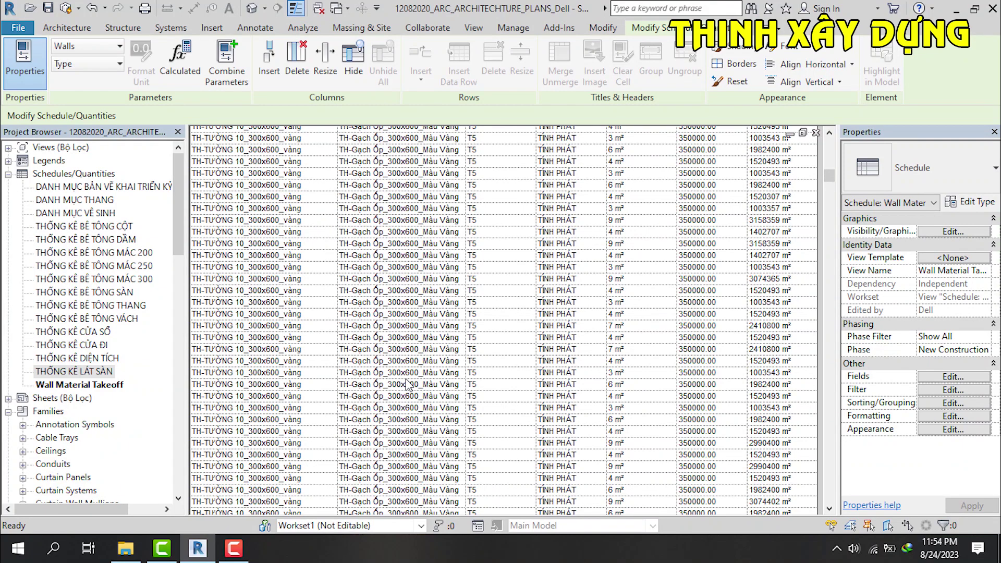
scroll(412, 391, down, 4)
scroll(496, 413, down, 4)
scroll(404, 440, down, 2)
scroll(404, 438, down, 2)
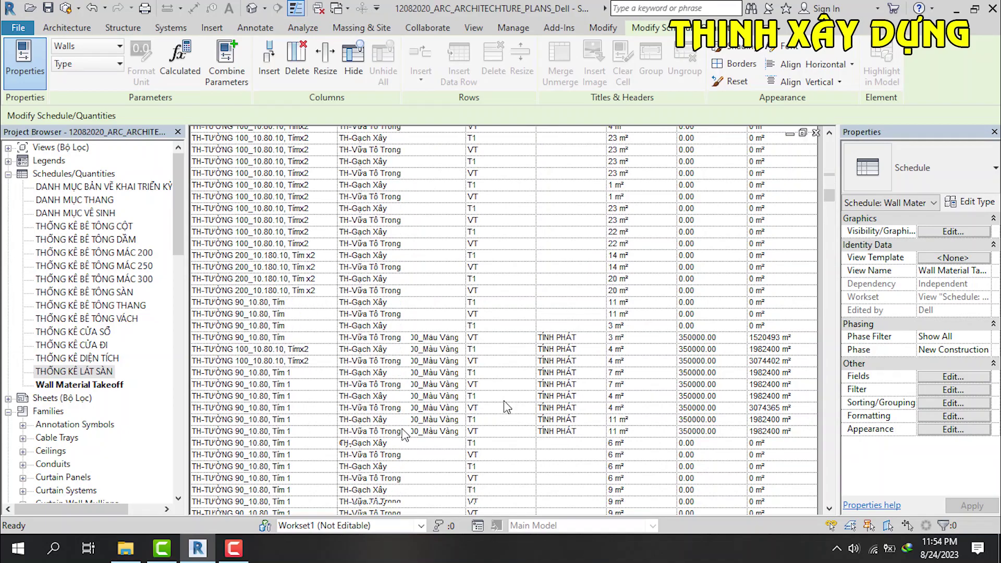
scroll(404, 436, down, 2)
scroll(404, 432, down, 2)
scroll(404, 427, down, 3)
scroll(405, 429, down, 3)
scroll(405, 428, down, 2)
scroll(405, 429, down, 2)
scroll(405, 429, down, 5)
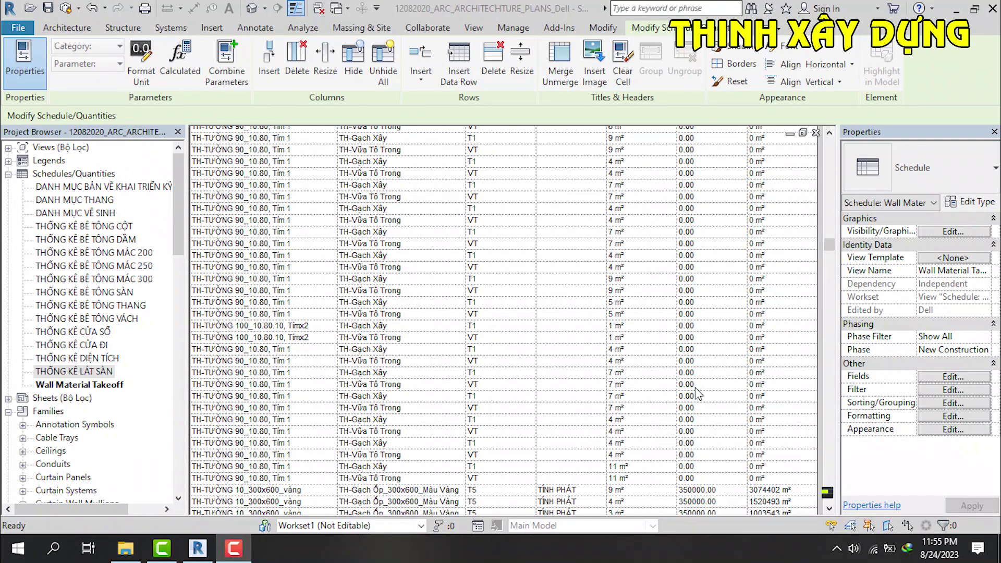
click(234, 548)
click(396, 354)
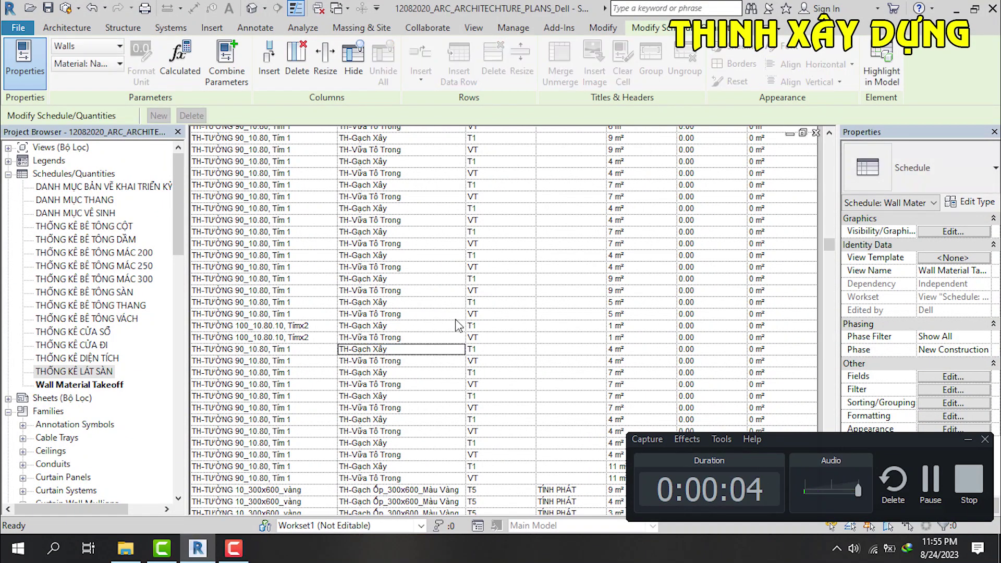
scroll(451, 334, up, 3)
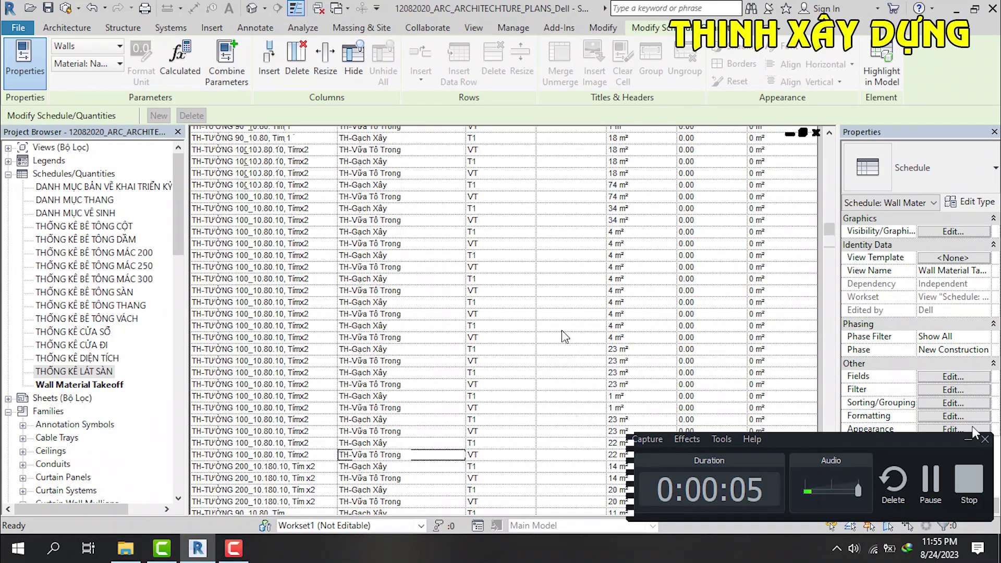
scroll(568, 334, down, 5)
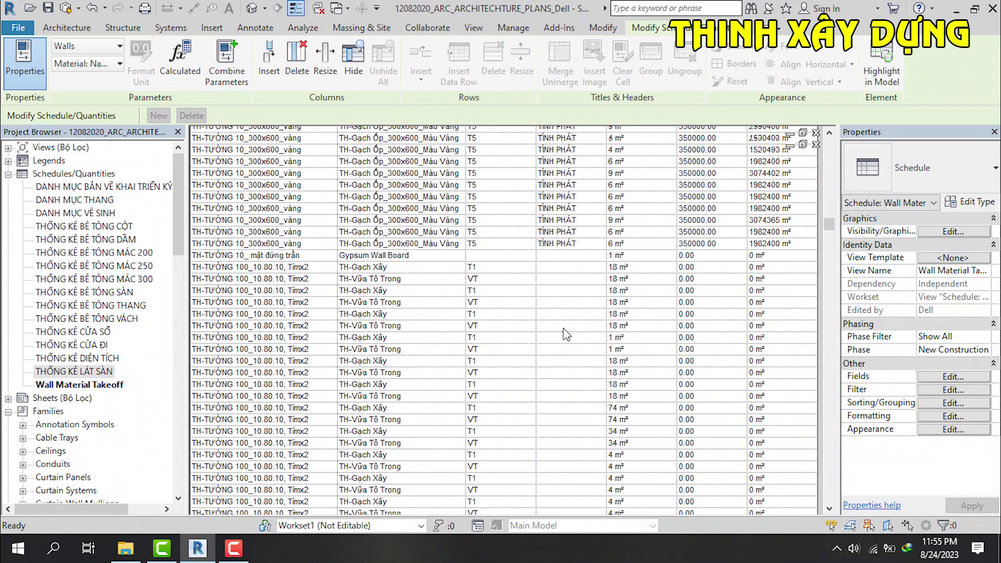
scroll(570, 331, up, 3)
scroll(570, 329, up, 2)
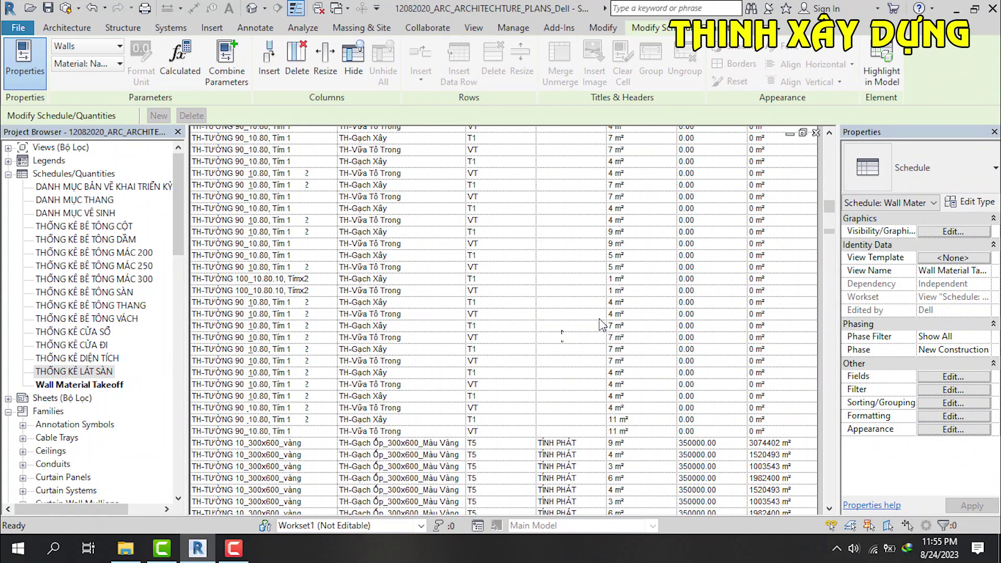
scroll(600, 324, up, 2)
scroll(621, 325, up, 2)
scroll(645, 325, up, 2)
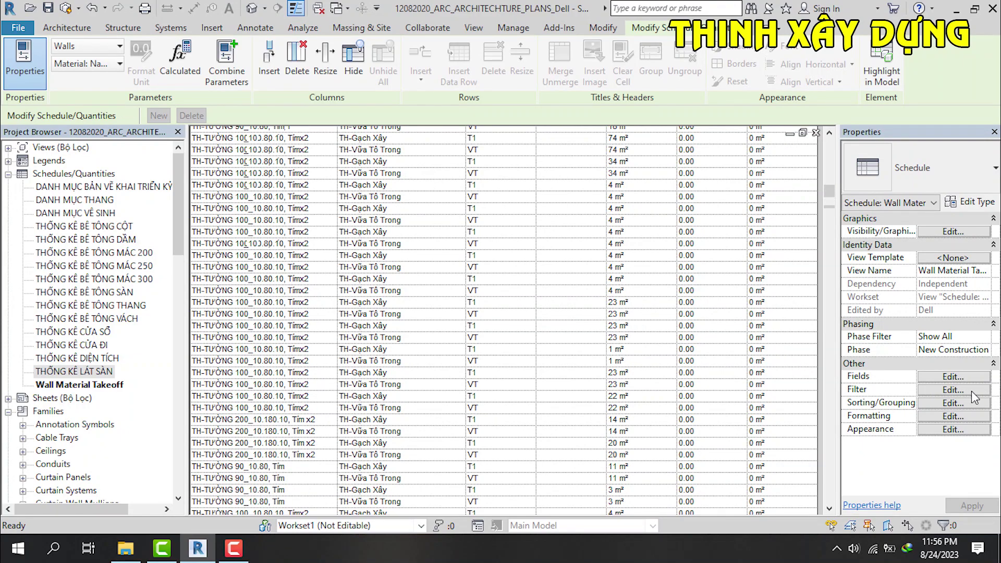
scroll(603, 324, down, 2)
Step: In the takeoff's Filter settings, add Material: Name does not equal Gypsum Wall Board
click(952, 378)
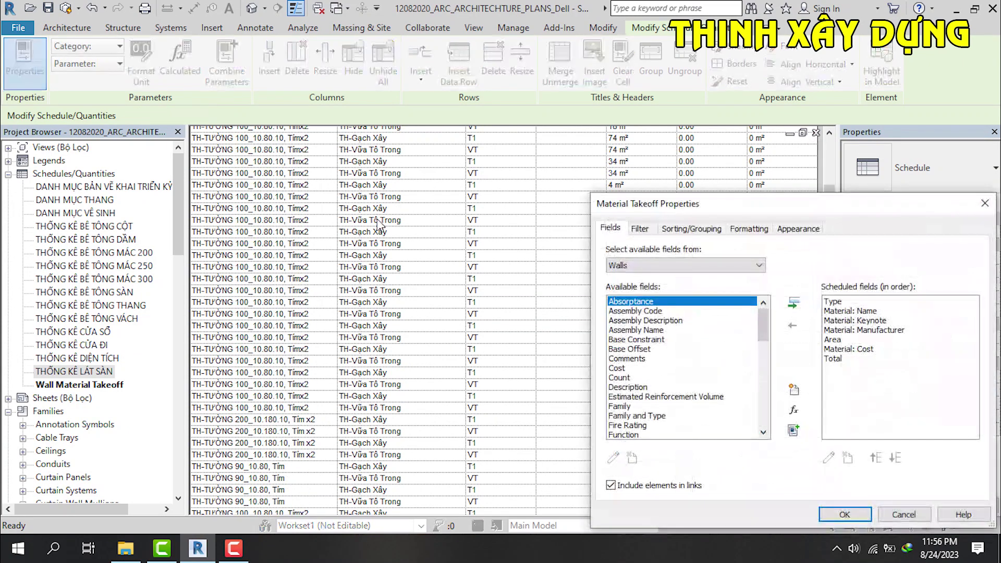
click(640, 228)
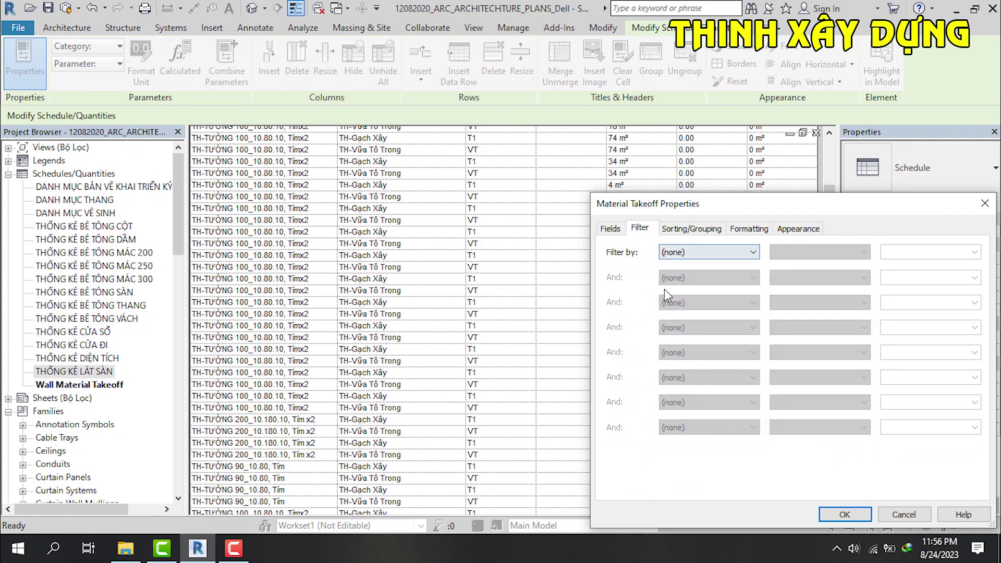
click(753, 253)
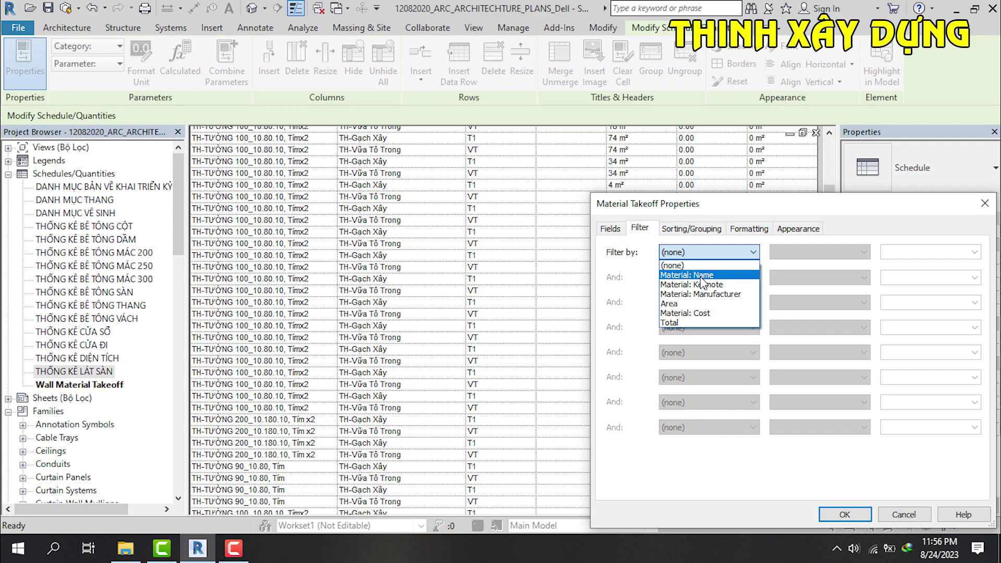
click(701, 276)
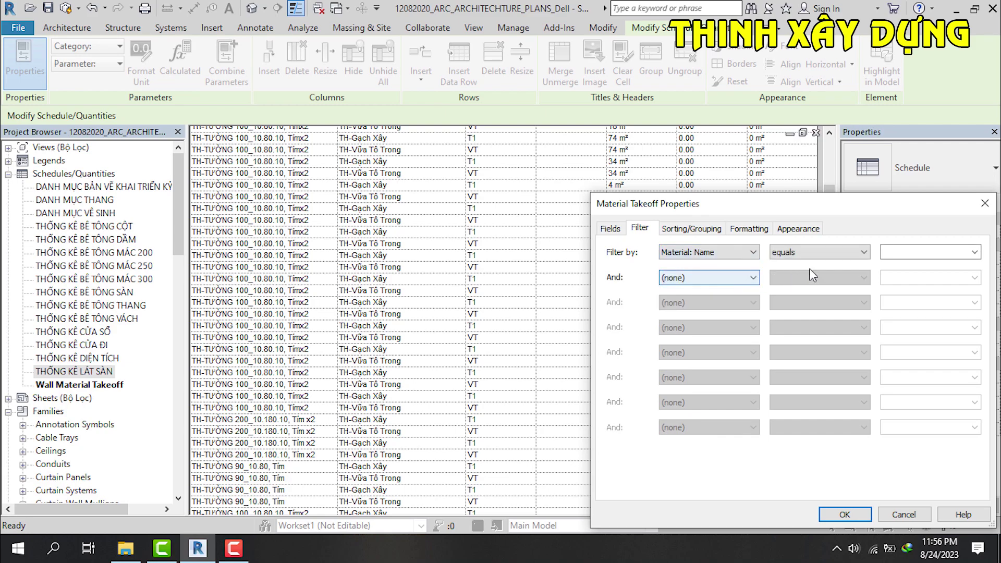
click(836, 257)
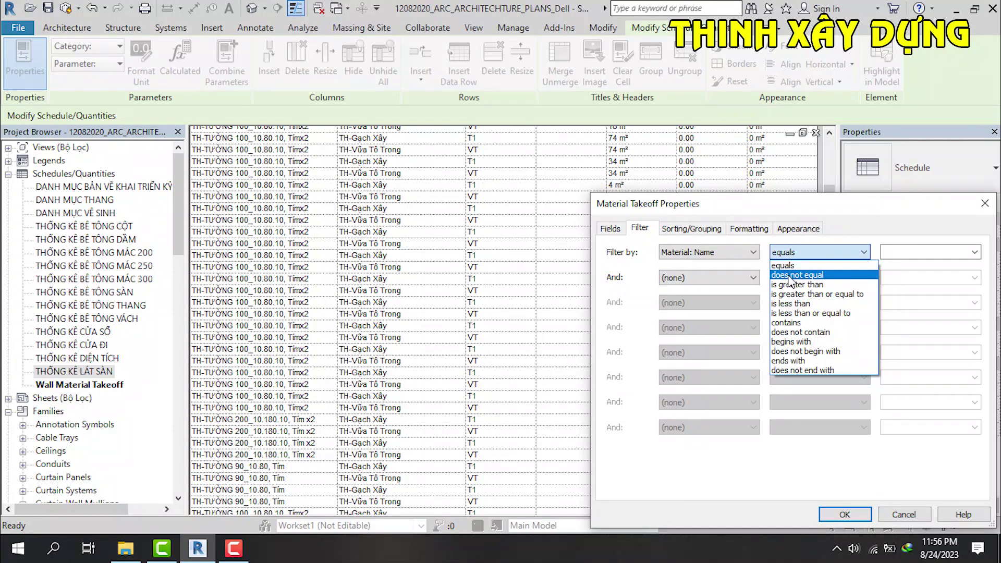
click(788, 276)
click(974, 252)
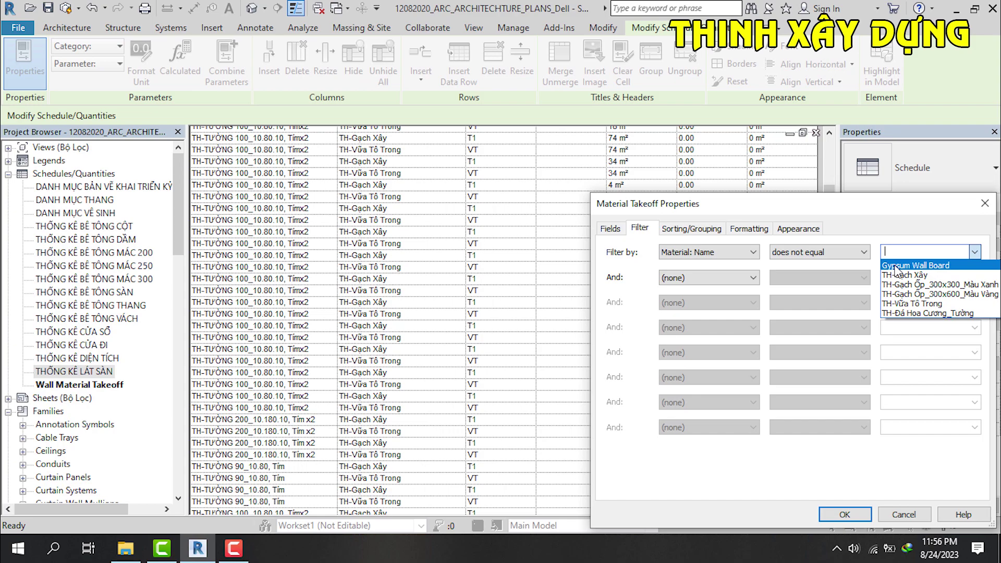
click(896, 267)
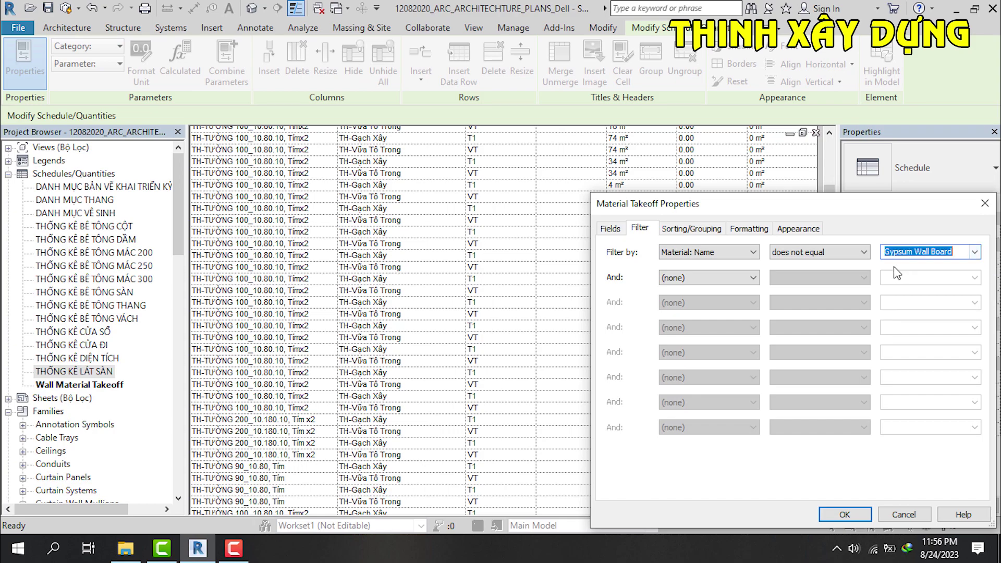
Step: Add a second filter rule: Material: Name does not equal TH-Gạch Xây
click(753, 278)
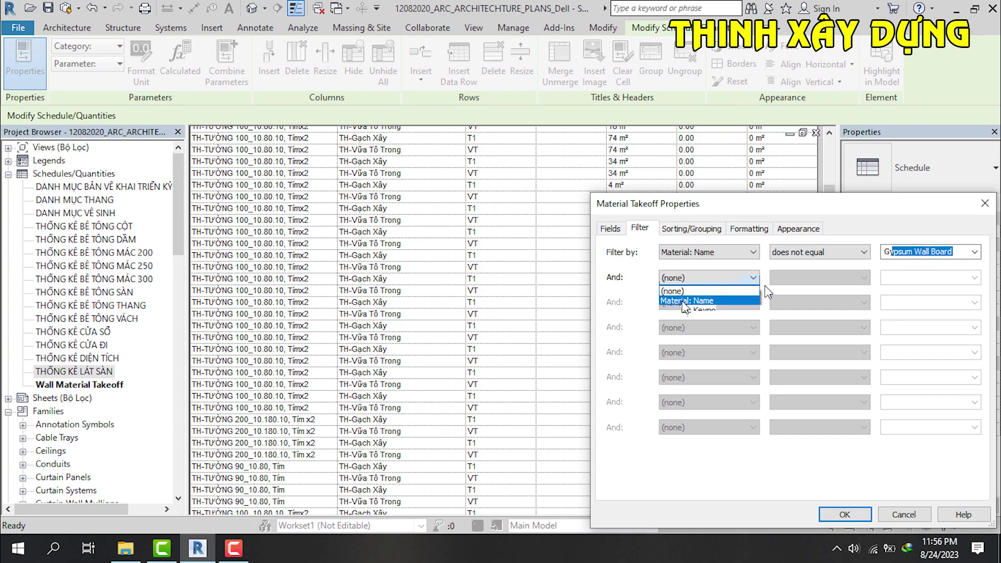
click(685, 301)
click(864, 278)
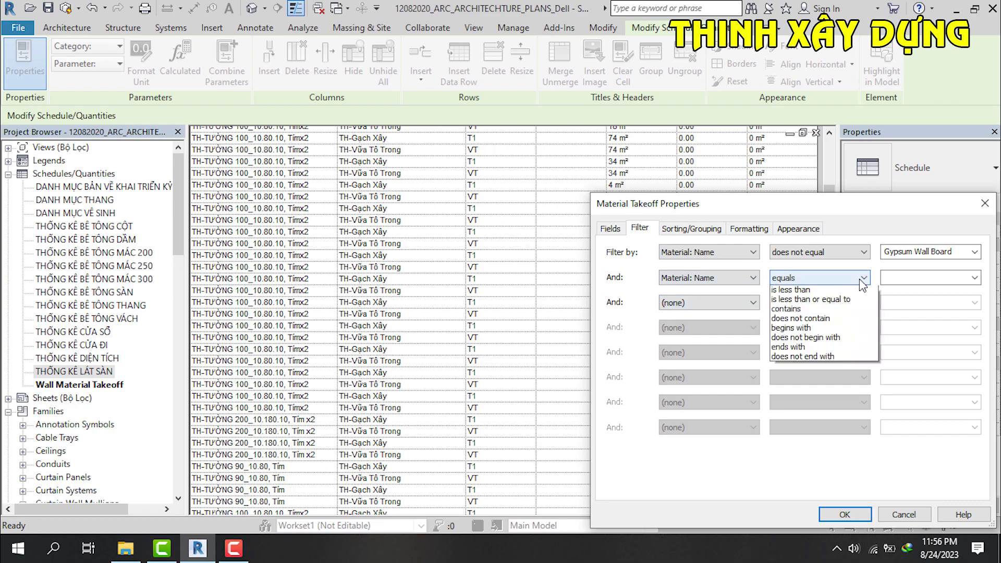
click(810, 301)
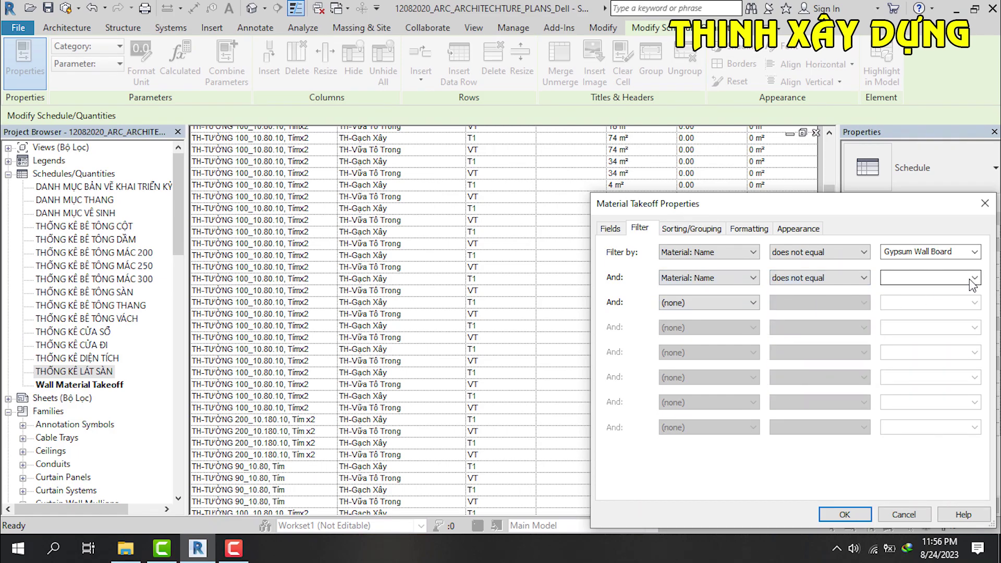
click(974, 278)
click(975, 278)
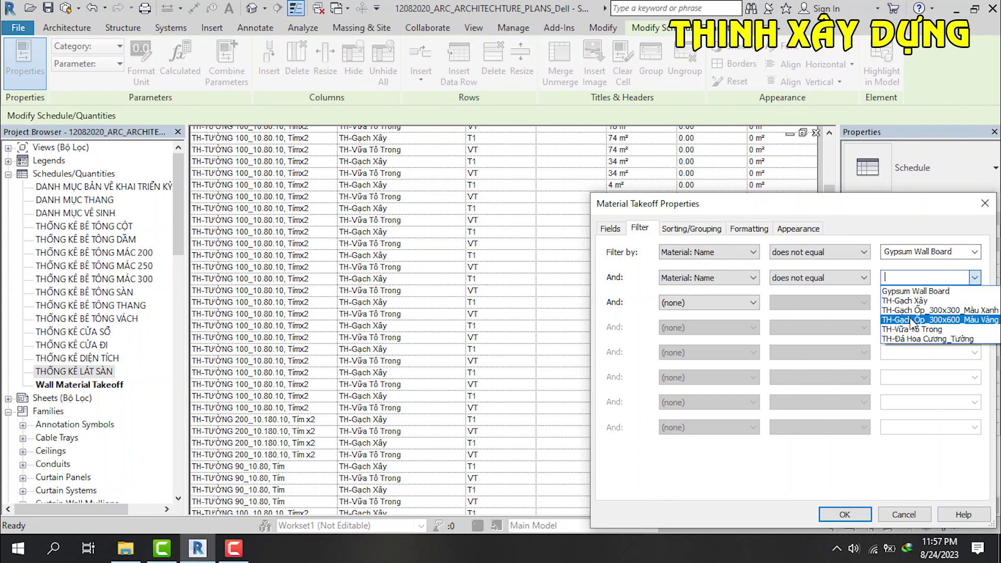
click(900, 302)
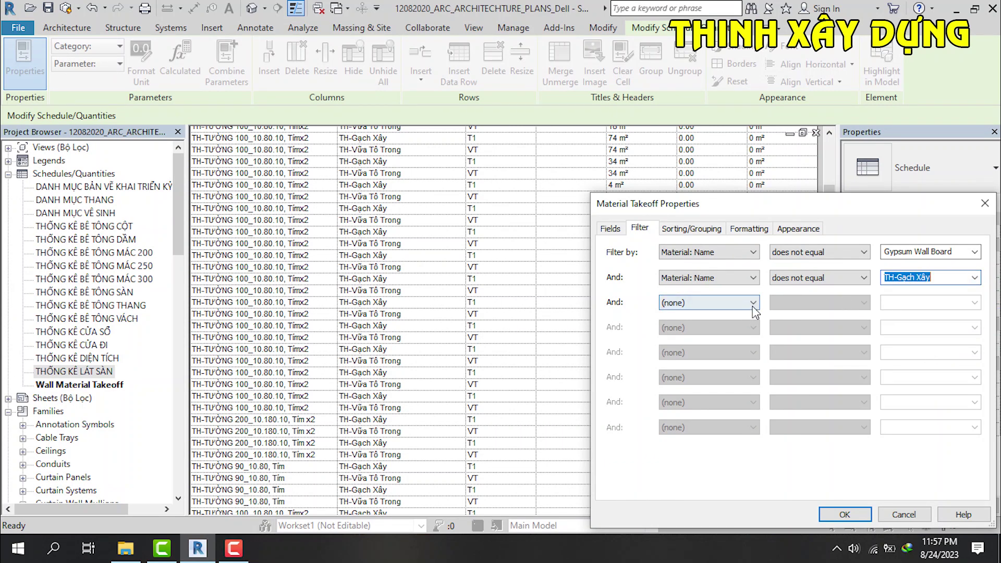
Step: Add a third rule excluding TH-Vữa Tô Trong by Material: Name and apply the filters
click(753, 303)
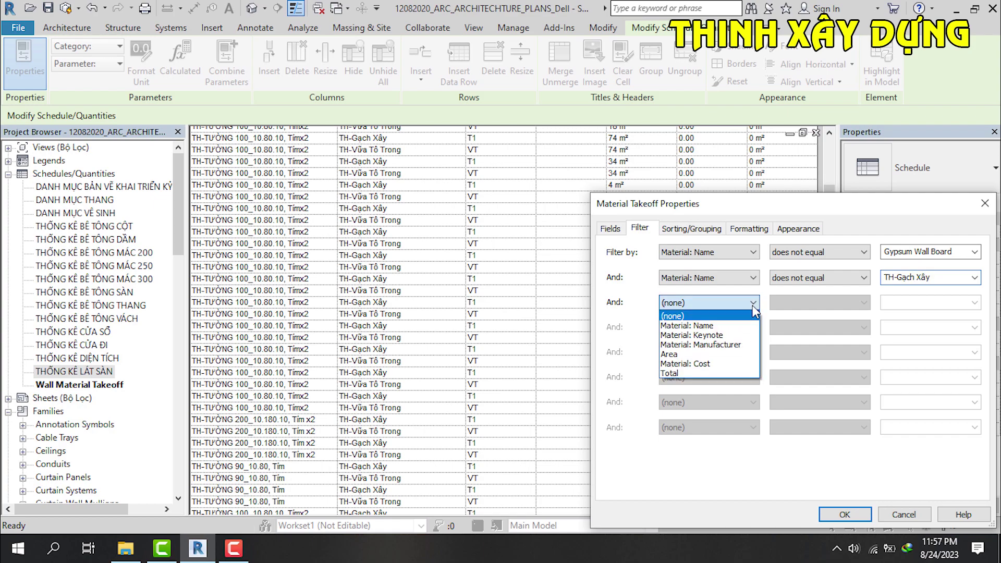
click(690, 325)
click(866, 304)
click(861, 321)
click(975, 303)
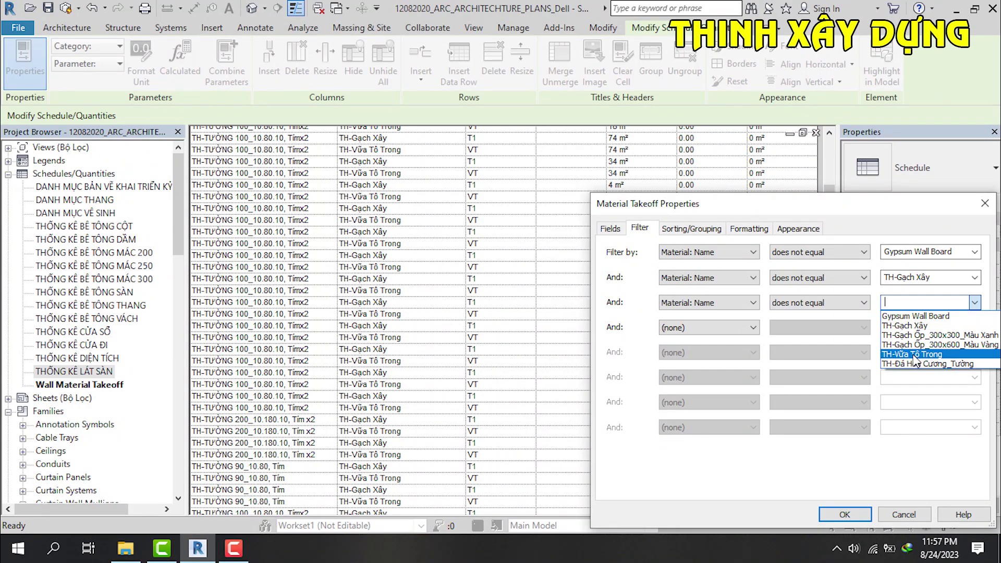
click(915, 356)
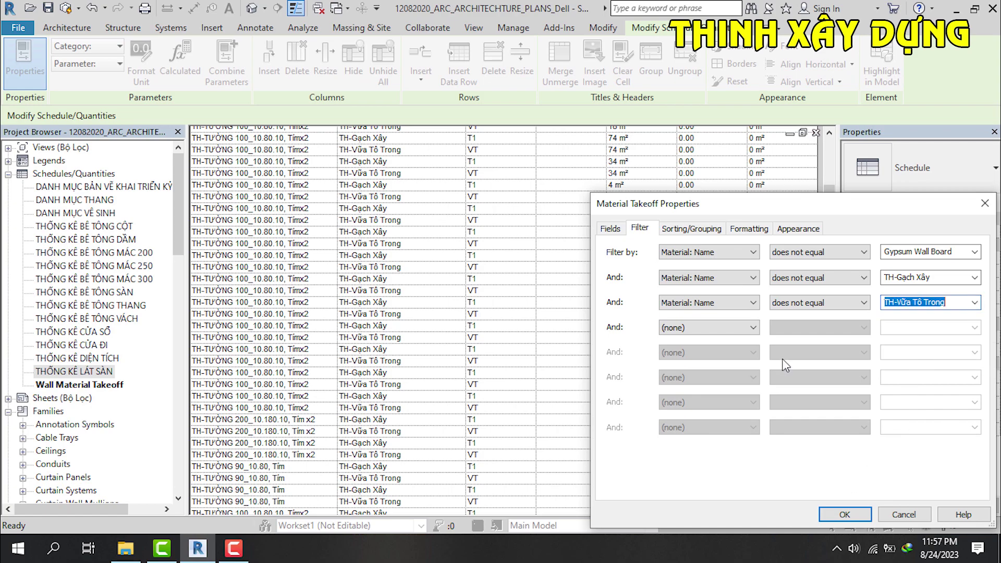
click(841, 516)
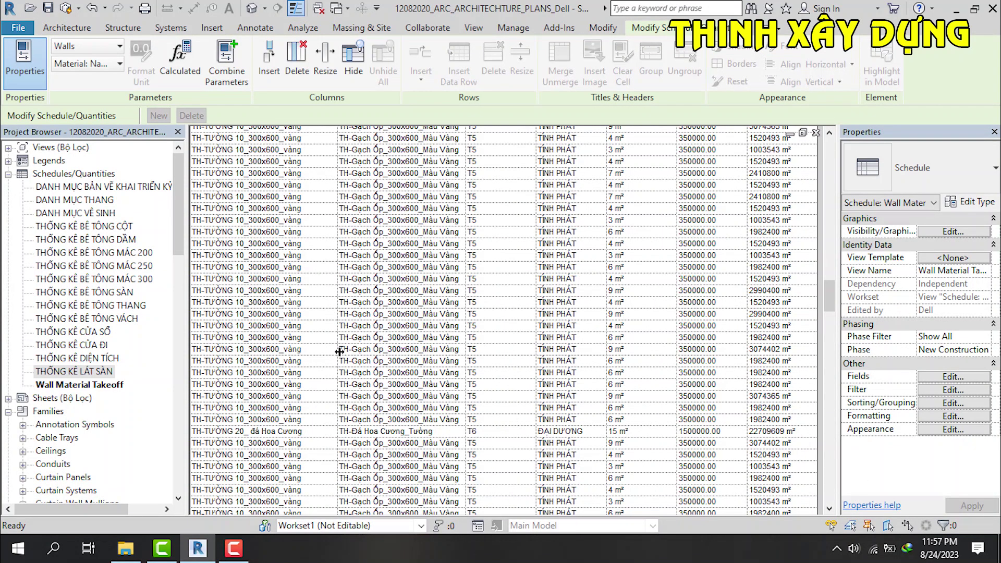
scroll(365, 324, up, 3)
scroll(392, 298, up, 5)
scroll(417, 272, up, 5)
scroll(452, 238, up, 5)
scroll(452, 238, up, 5)
scroll(451, 239, up, 5)
scroll(448, 237, up, 5)
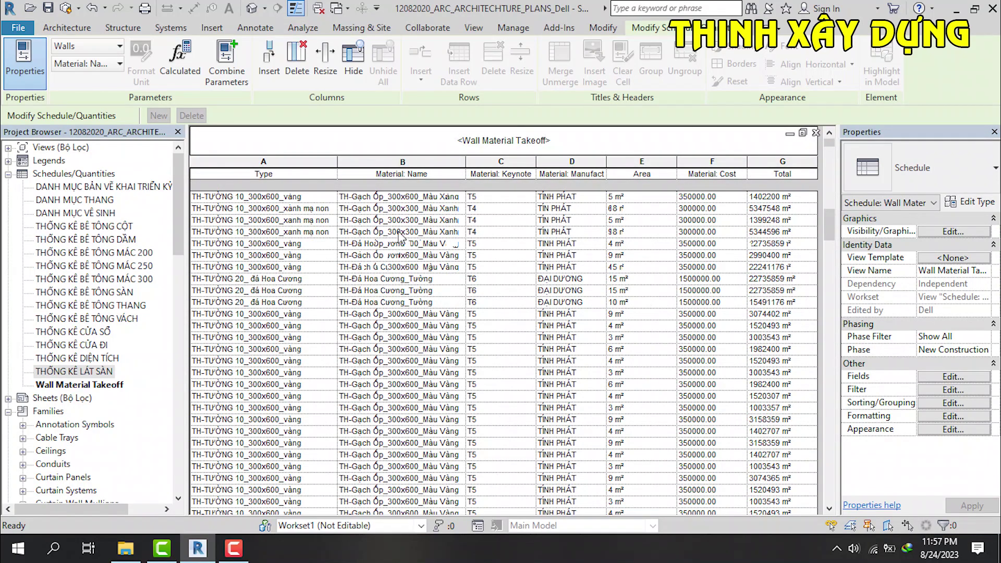
scroll(402, 246, up, 5)
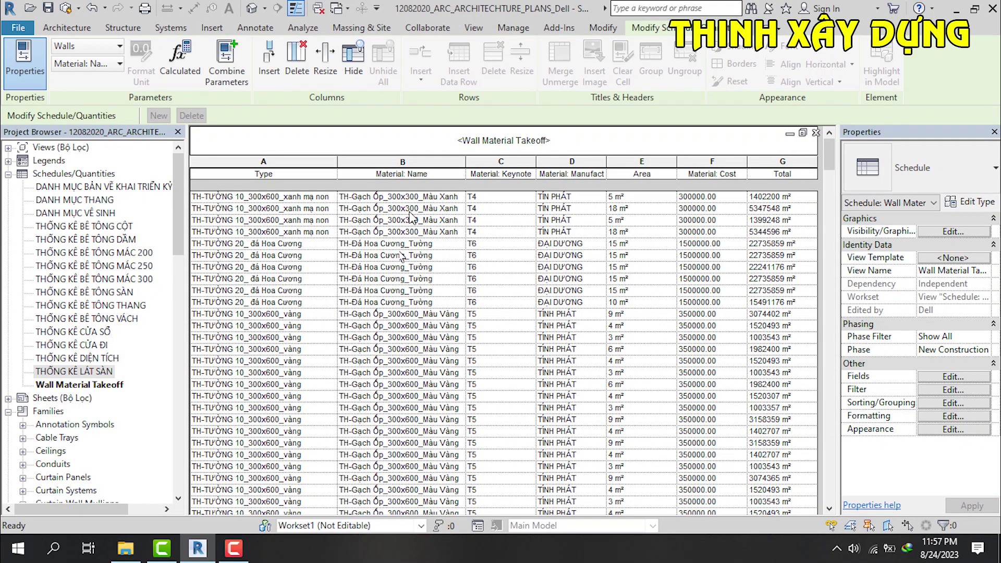
scroll(412, 287, down, 3)
scroll(415, 326, down, 5)
scroll(416, 326, up, 5)
scroll(472, 357, down, 7)
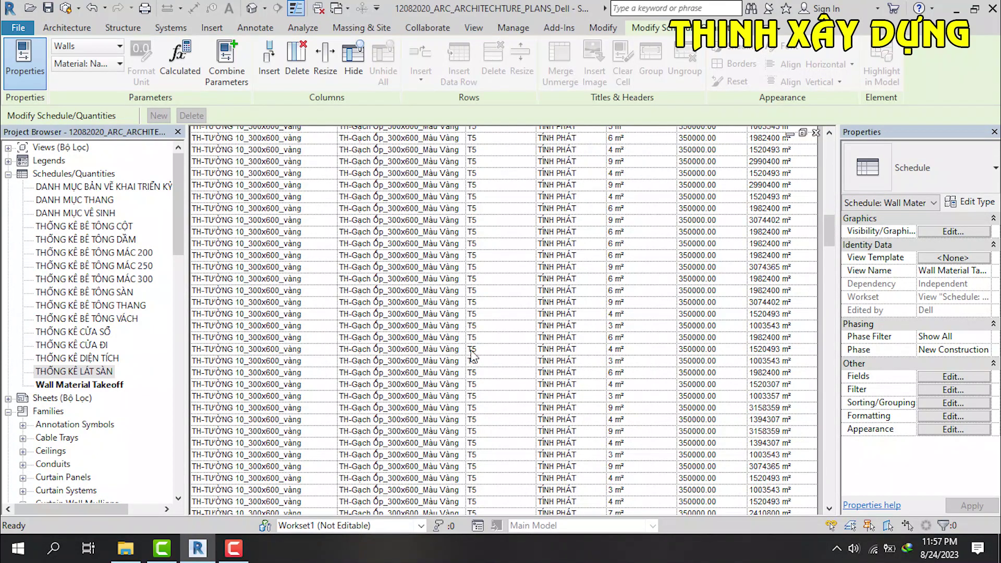
scroll(471, 352, down, 5)
scroll(479, 359, up, 5)
scroll(459, 344, down, 5)
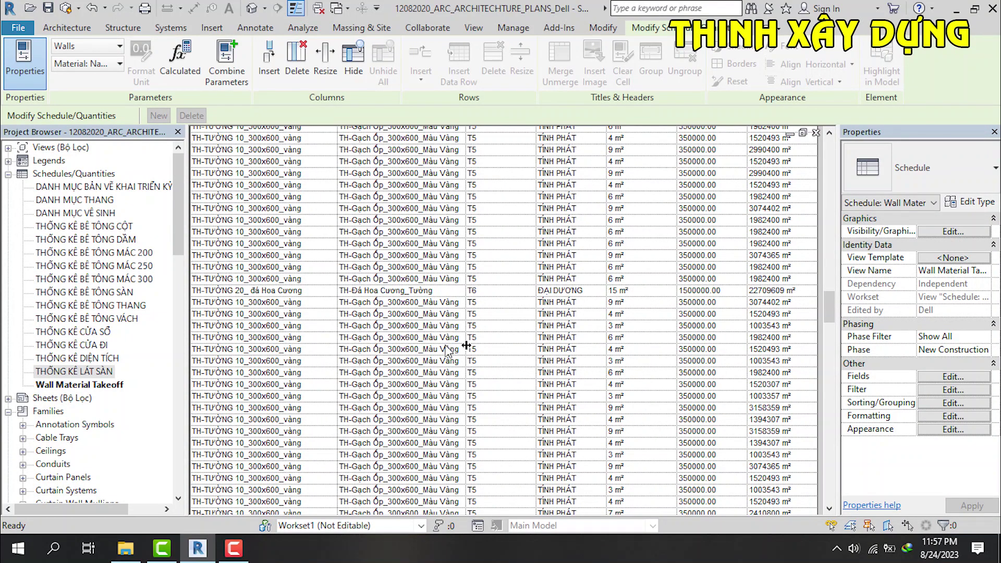
scroll(463, 312, down, 3)
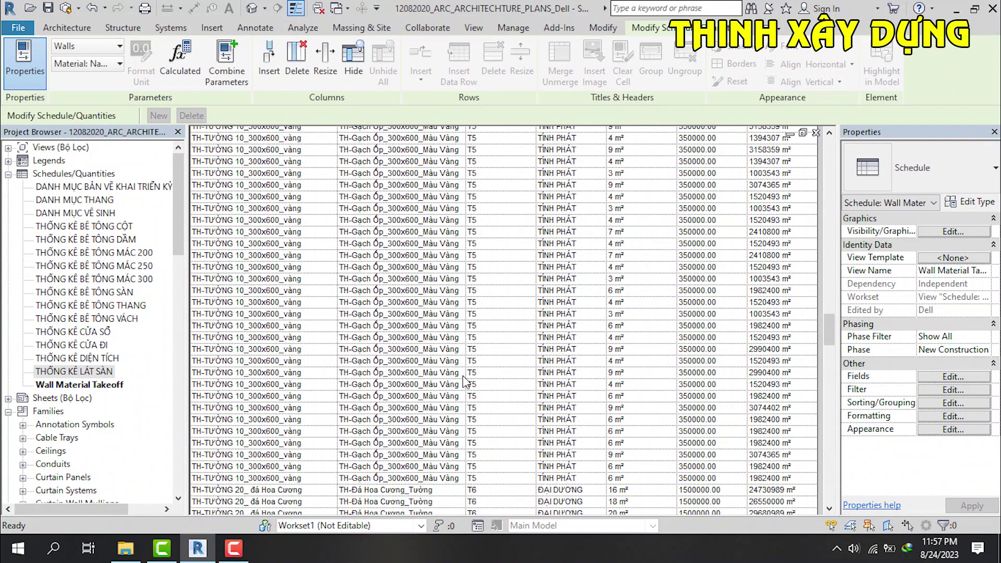
scroll(465, 373, down, 3)
scroll(459, 324, down, 3)
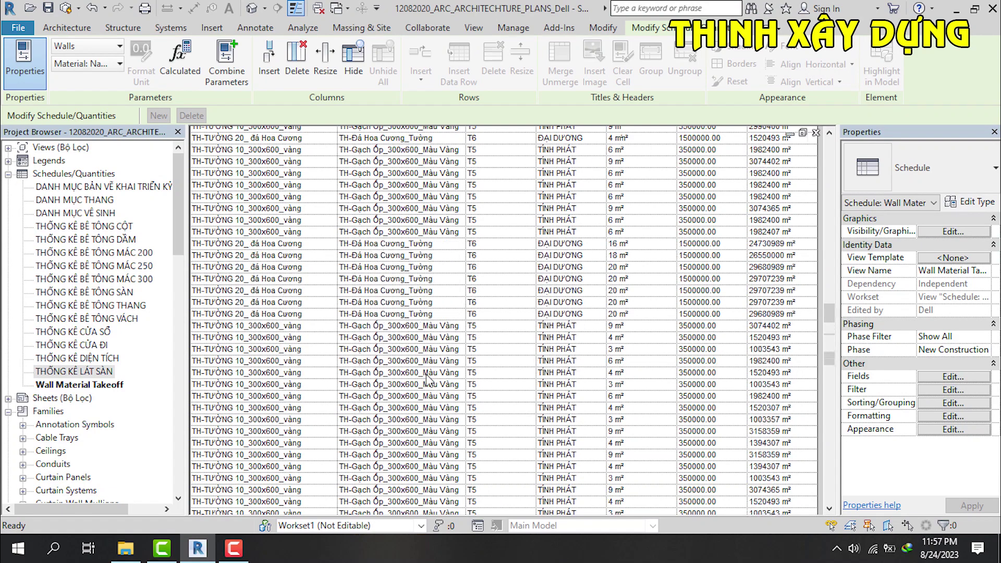
scroll(433, 365, down, 3)
scroll(429, 377, down, 2)
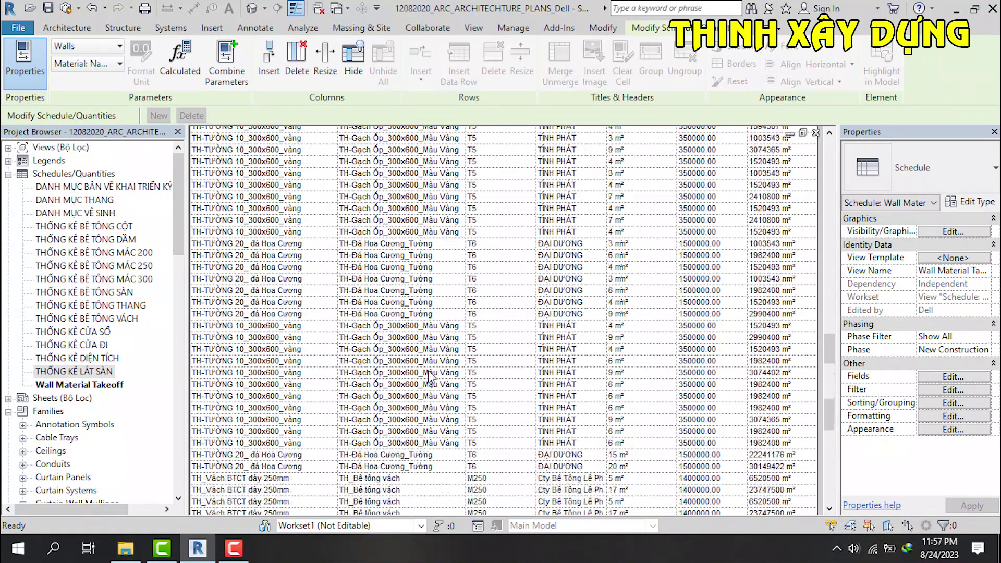
scroll(429, 378, down, 3)
scroll(430, 376, down, 3)
scroll(430, 376, down, 3)
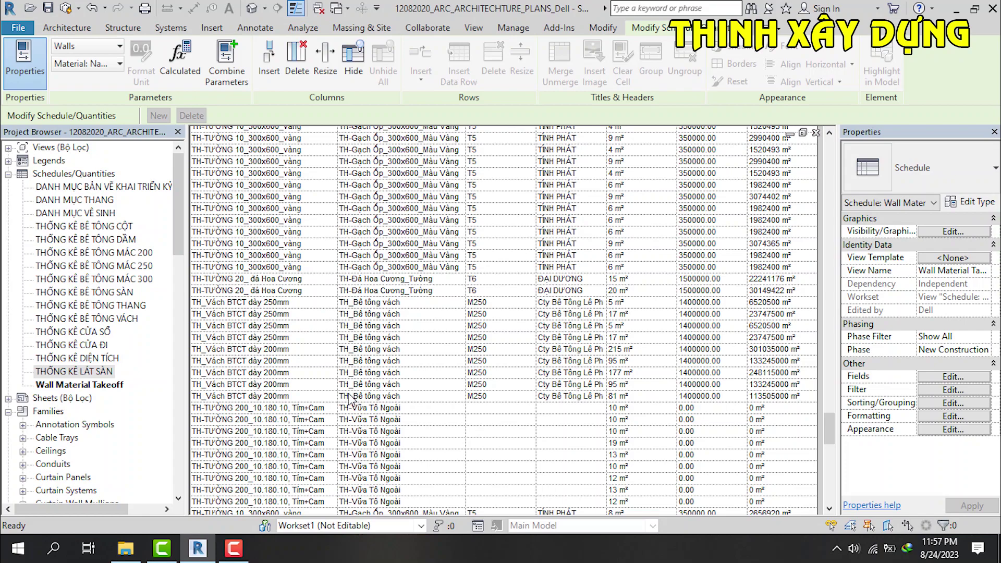
scroll(370, 381, down, 3)
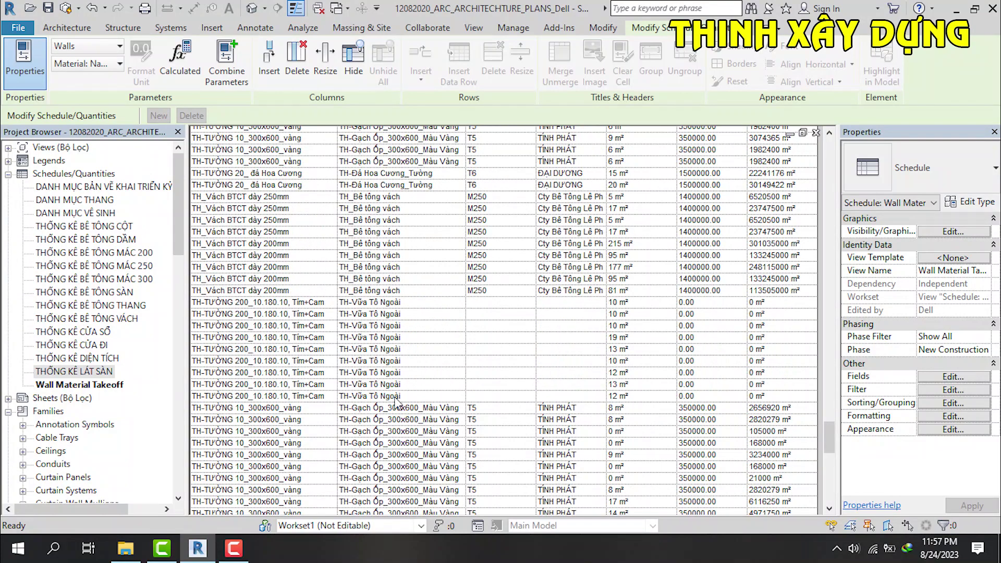
scroll(412, 396, down, 6)
click(409, 387)
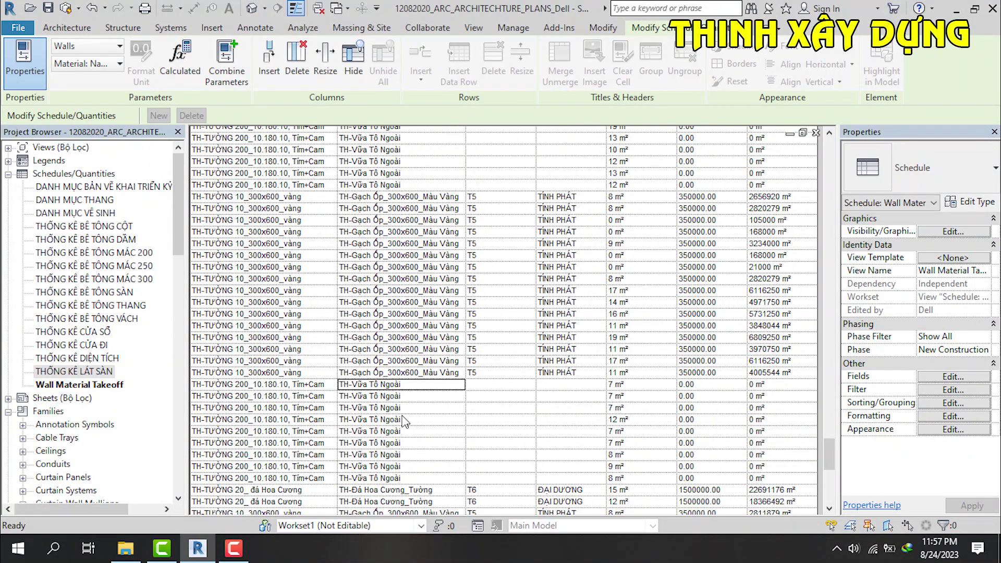
scroll(412, 412, down, 3)
scroll(409, 375, down, 4)
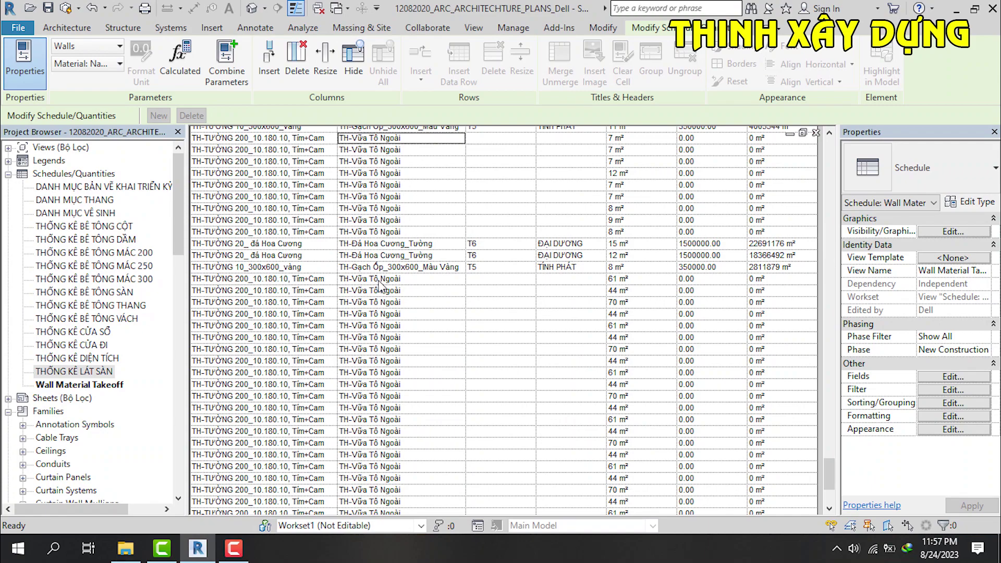
scroll(381, 287, down, 3)
scroll(386, 313, down, 3)
scroll(397, 339, up, 3)
scroll(396, 327, down, 5)
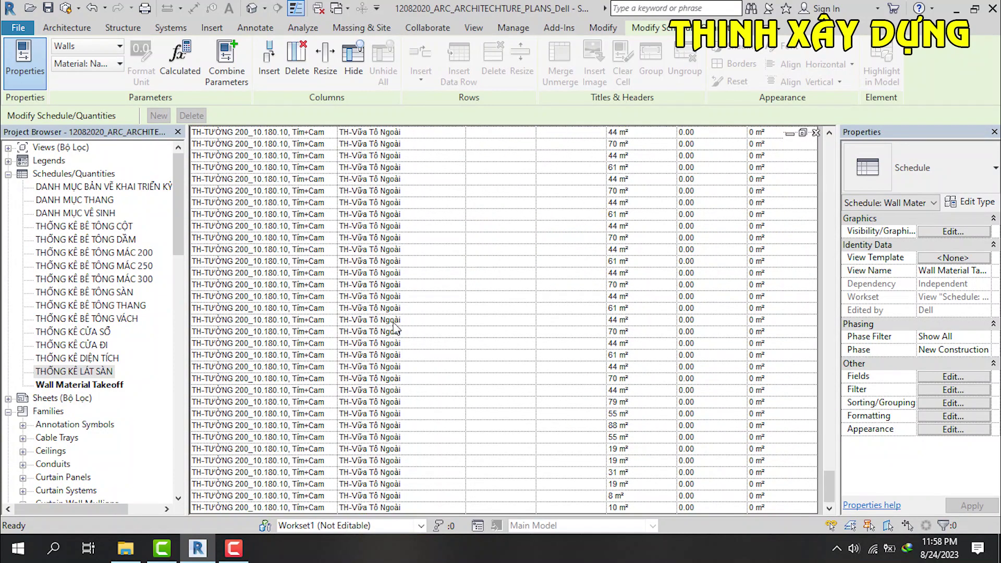
scroll(396, 326, up, 2)
scroll(399, 321, up, 3)
scroll(405, 313, up, 3)
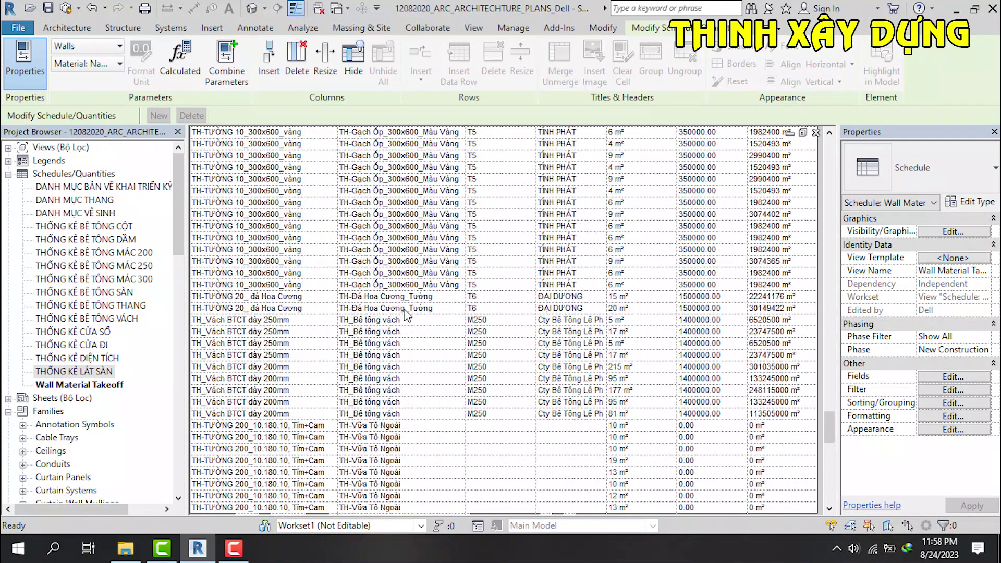
scroll(408, 308, up, 2)
scroll(409, 309, up, 2)
scroll(412, 308, up, 3)
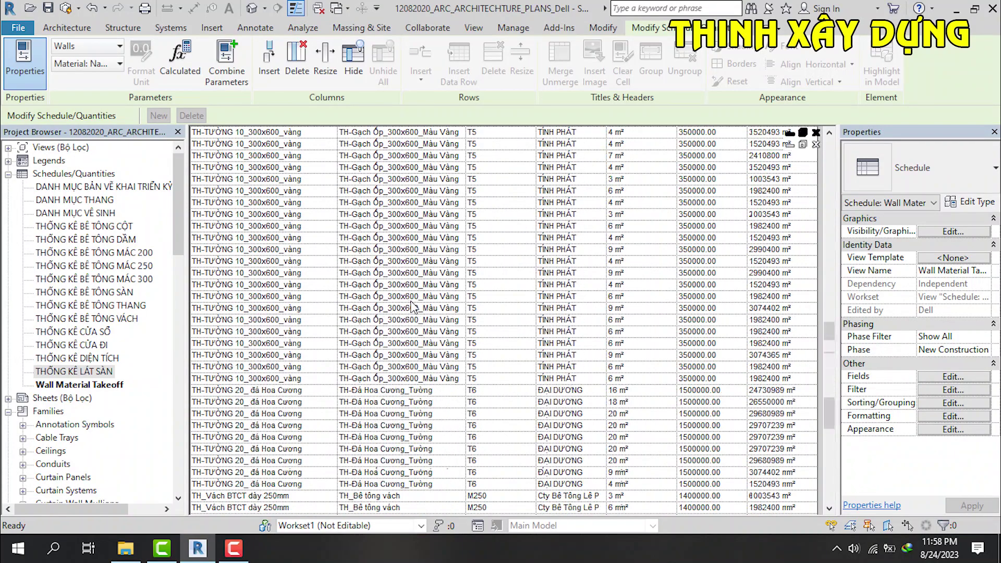
scroll(412, 307, up, 2)
scroll(412, 307, up, 3)
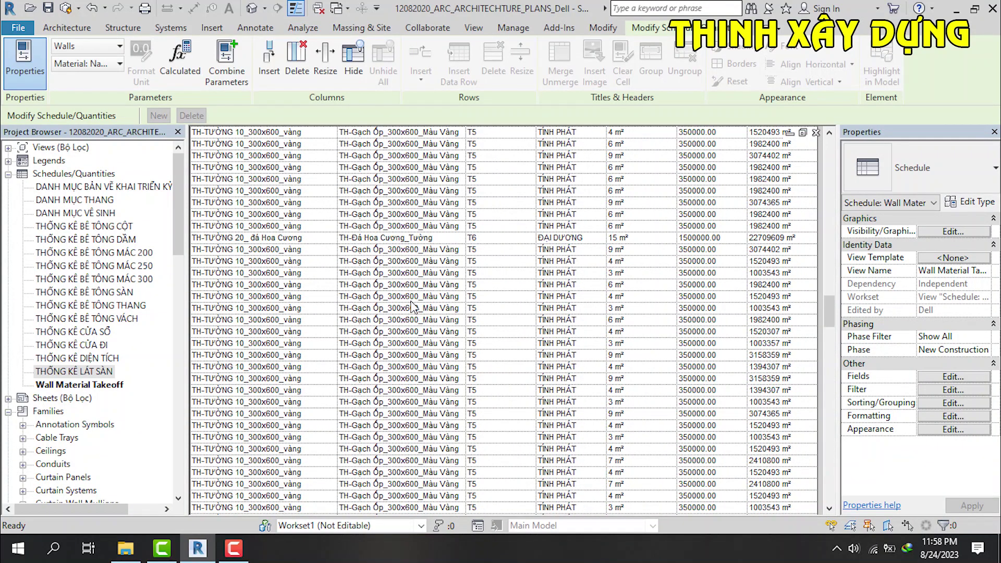
scroll(412, 307, up, 2)
scroll(415, 303, up, 2)
scroll(417, 298, up, 2)
scroll(417, 298, up, 2)
scroll(417, 298, down, 2)
scroll(417, 299, up, 5)
scroll(417, 300, down, 2)
scroll(417, 300, down, 2)
scroll(438, 318, down, 2)
scroll(459, 350, down, 2)
scroll(477, 380, down, 2)
scroll(483, 381, down, 5)
scroll(491, 372, up, 3)
scroll(493, 370, down, 2)
scroll(493, 369, down, 3)
scroll(493, 367, down, 2)
scroll(493, 365, down, 2)
scroll(493, 366, down, 3)
scroll(493, 368, down, 3)
scroll(493, 370, up, 5)
scroll(493, 370, down, 5)
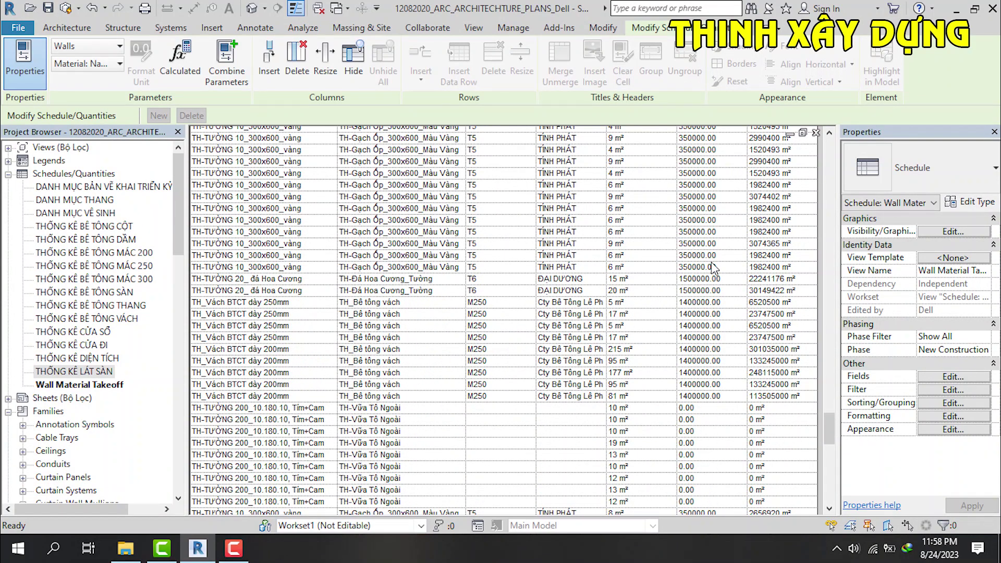
click(945, 392)
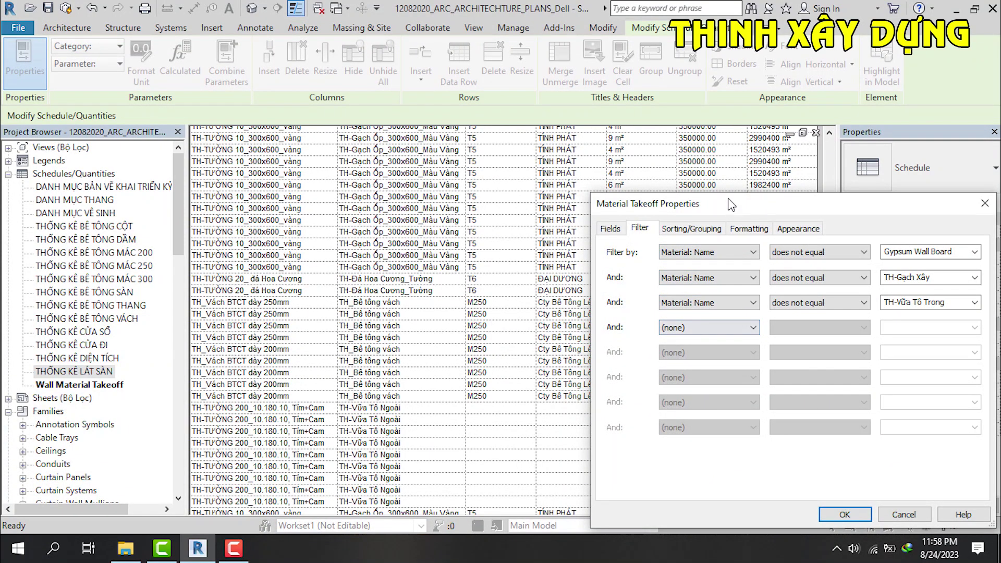
Step: Add a fourth filter rule: Material: Cost does not equal 0.00
drag(738, 212, 40, 261)
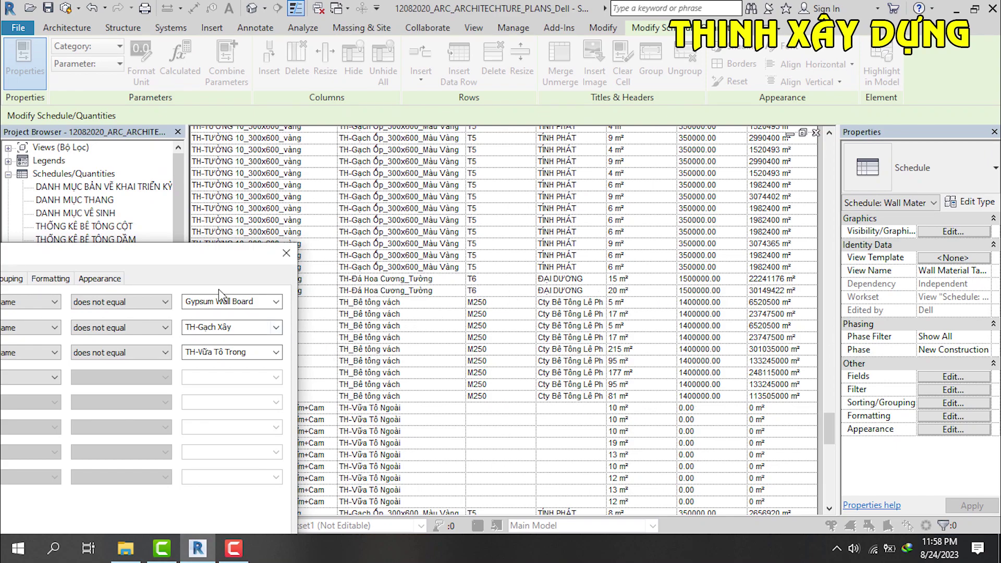
drag(161, 261, 668, 205)
click(563, 322)
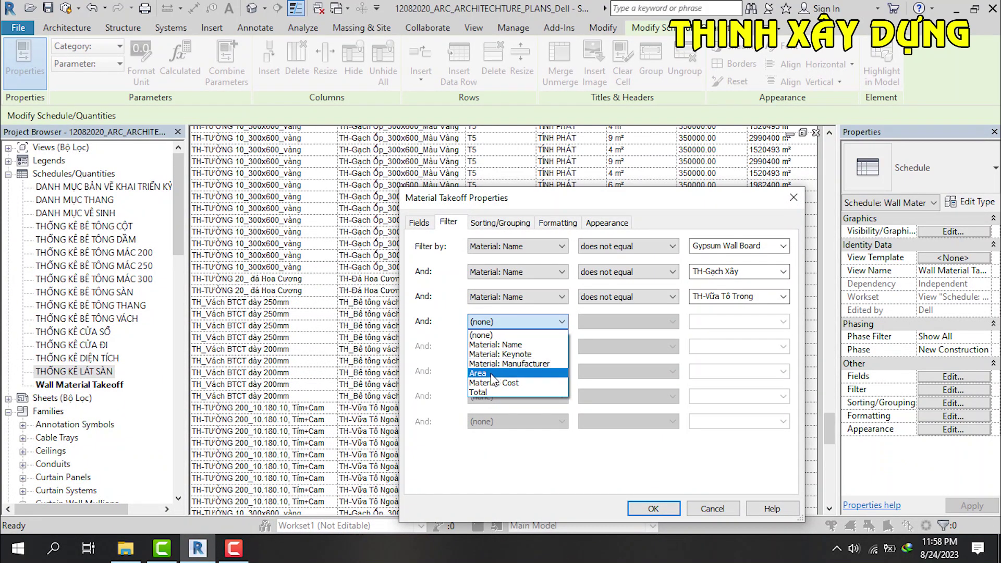
click(490, 386)
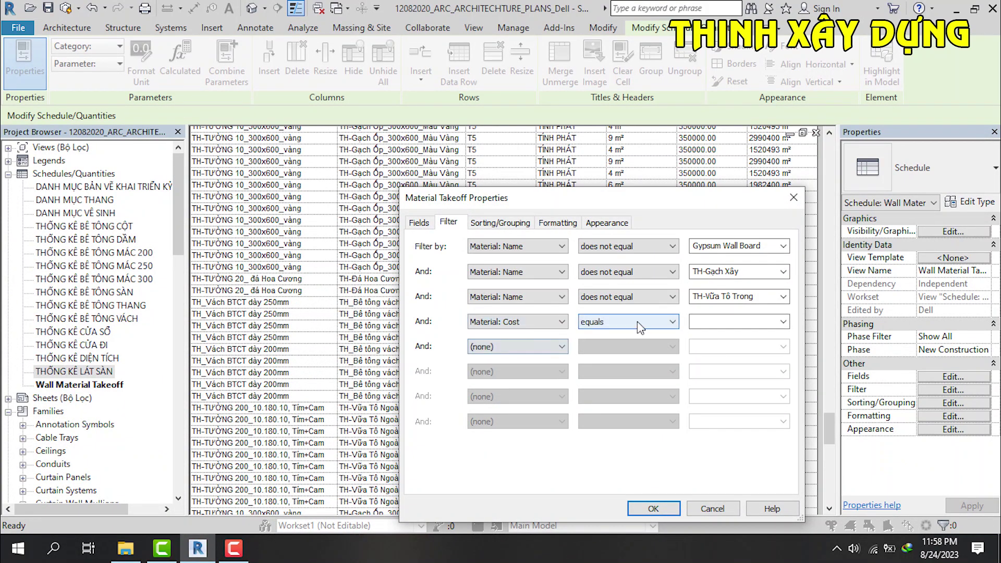
click(675, 327)
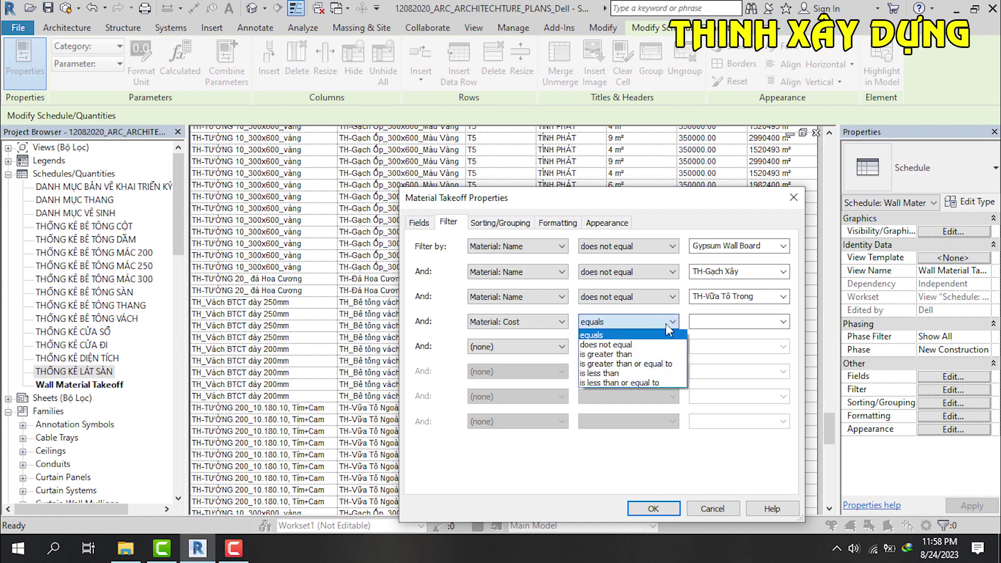
click(615, 345)
click(783, 322)
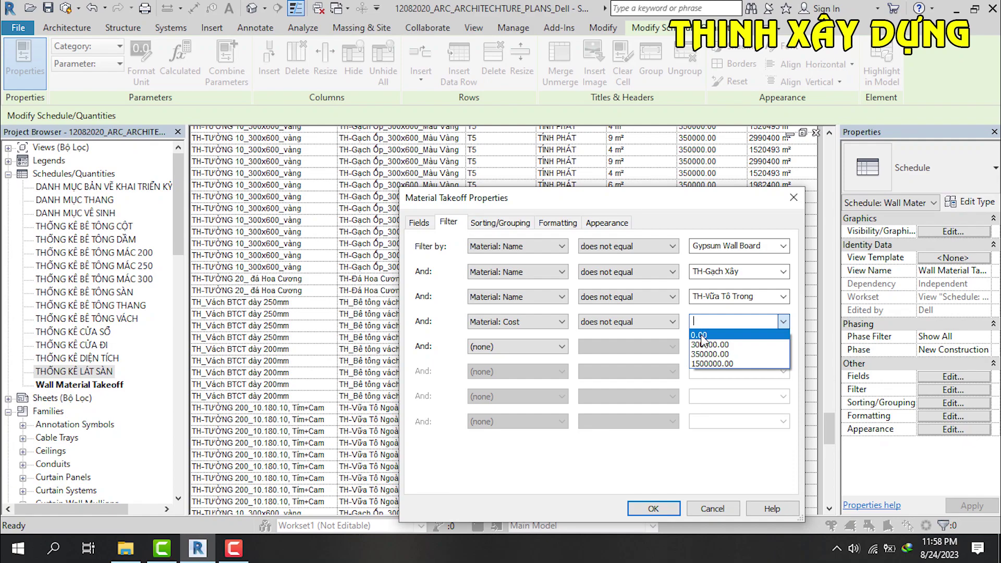
click(703, 336)
Step: Add a fifth rule, Material: Cost does not equal 1400000, and apply the filters
click(537, 348)
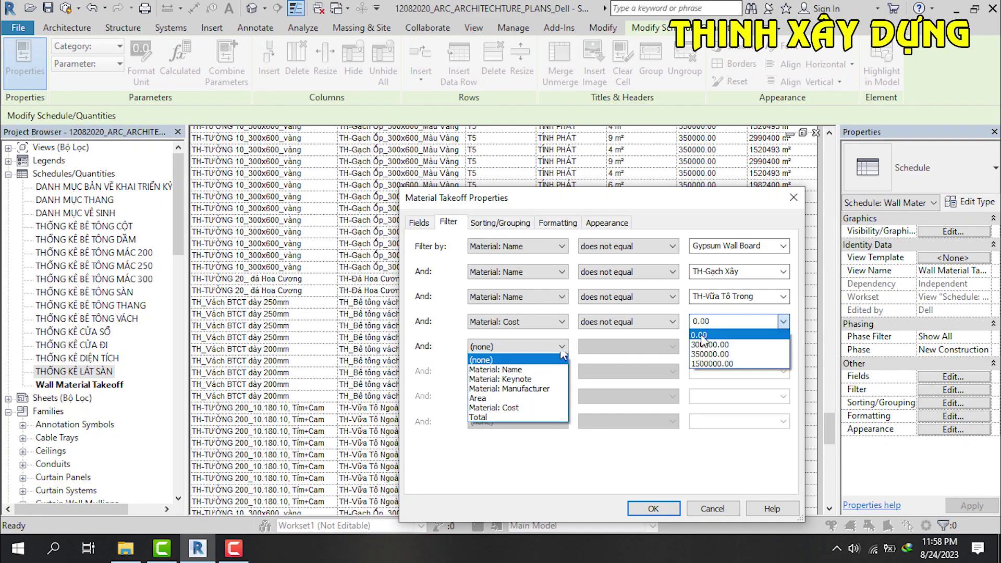
click(509, 408)
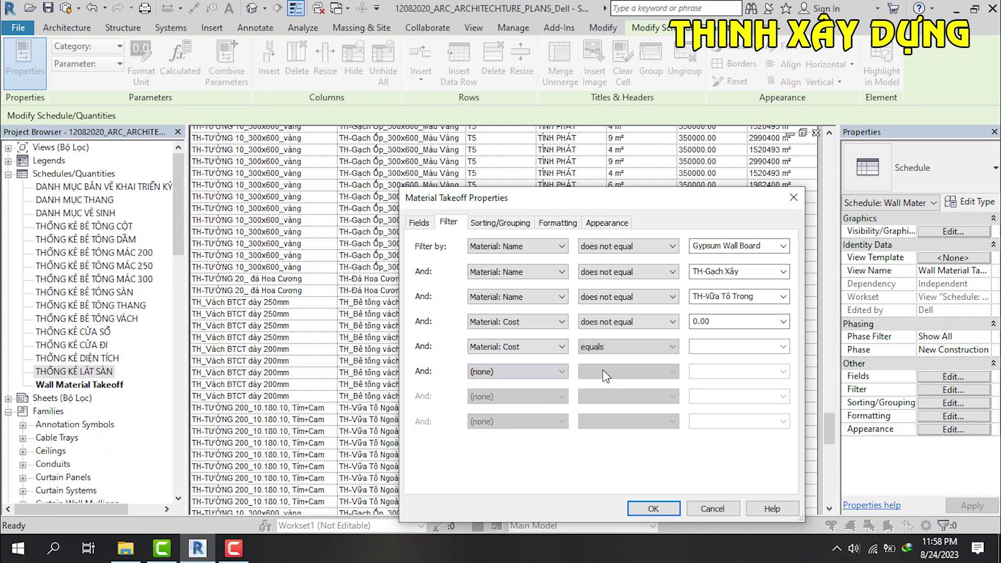
click(673, 347)
click(616, 369)
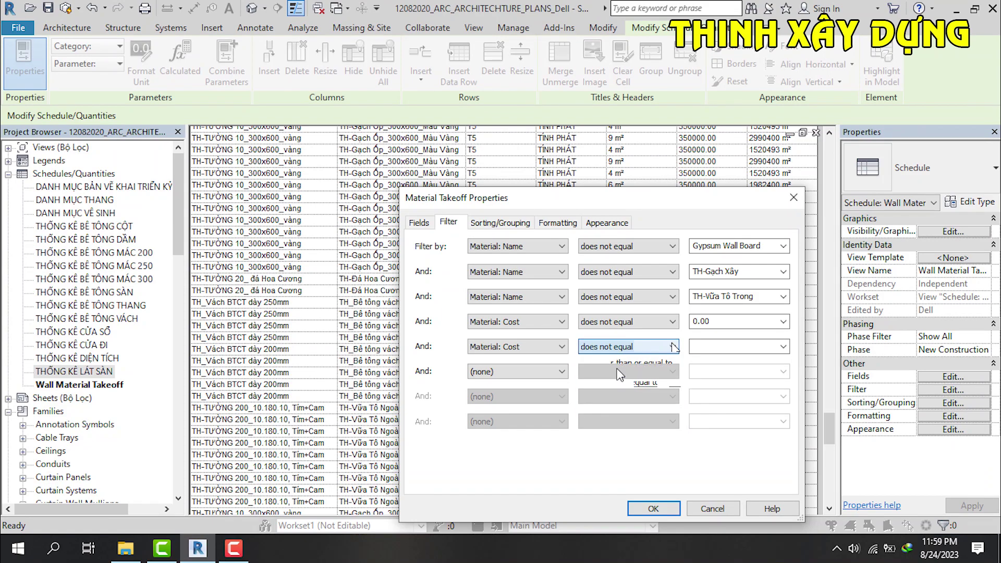
click(783, 346)
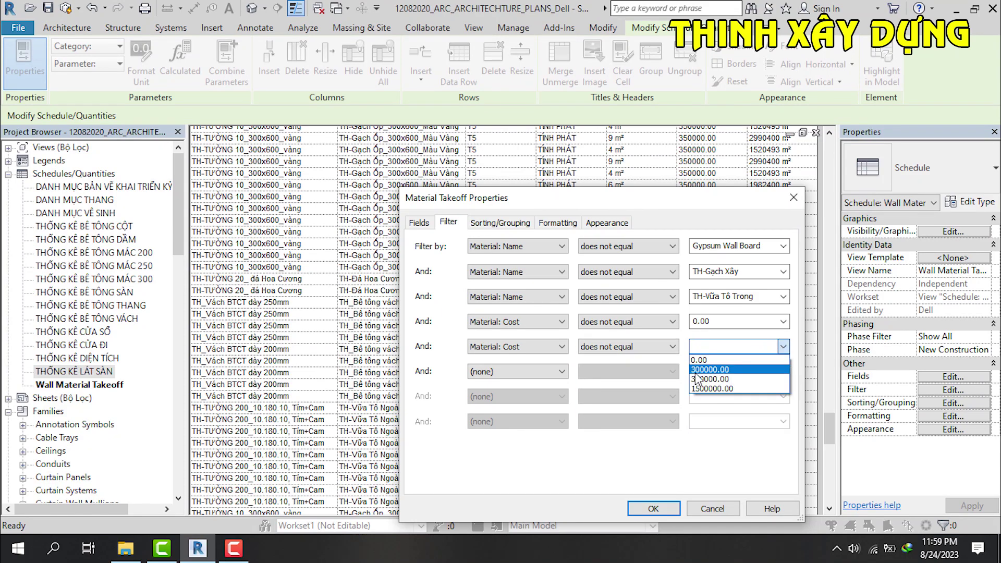
click(704, 208)
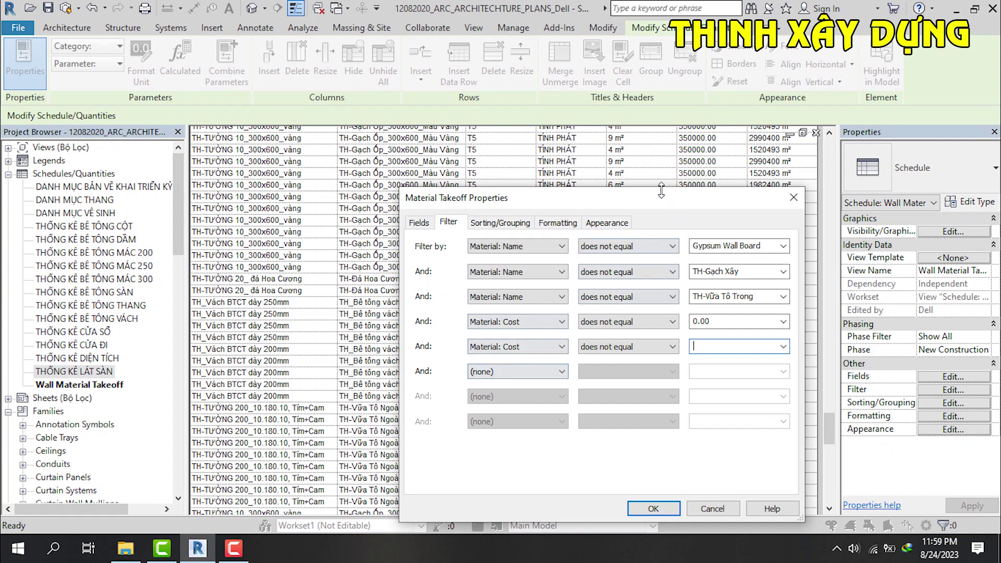
drag(650, 201, 794, 406)
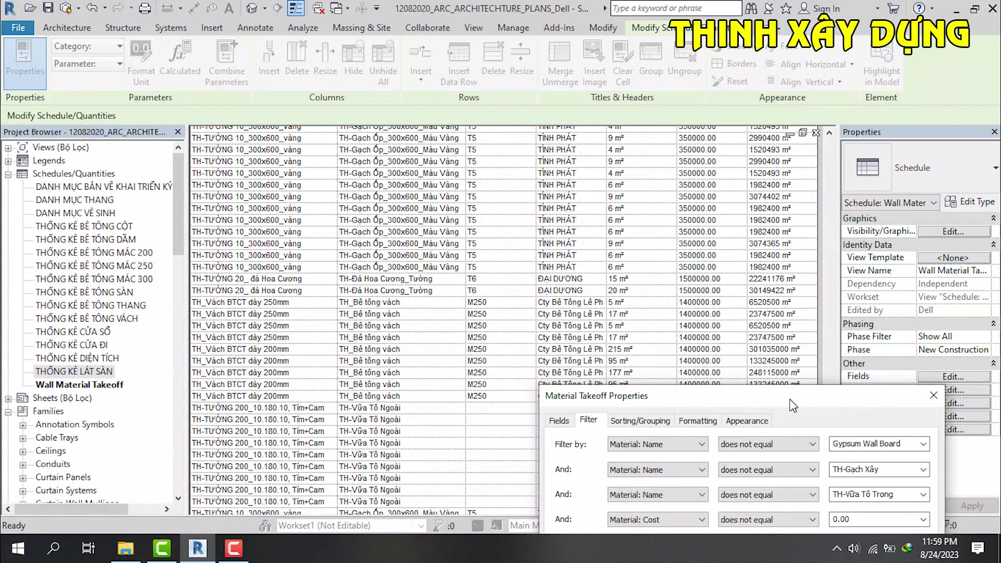
drag(718, 397, 487, 155)
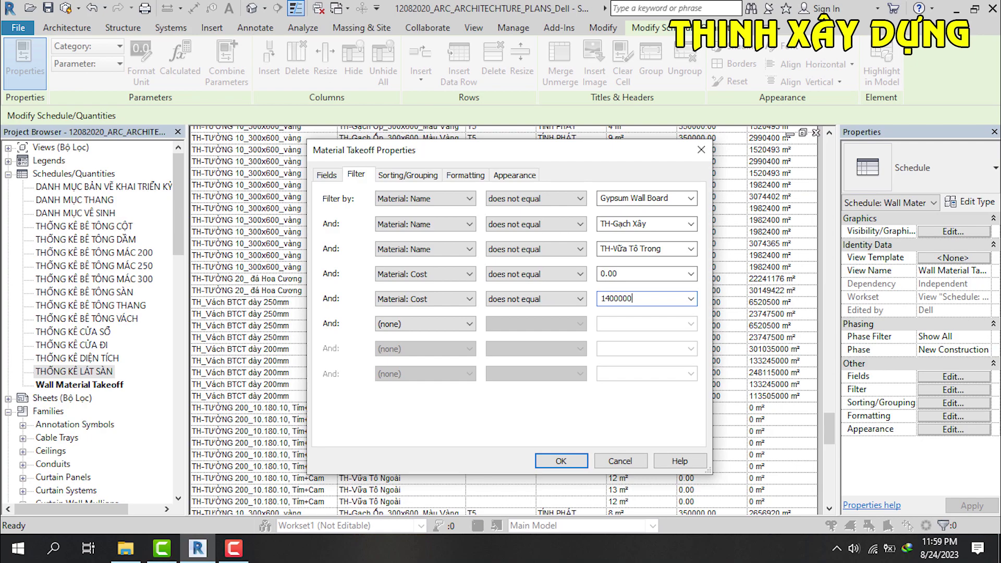
click(567, 462)
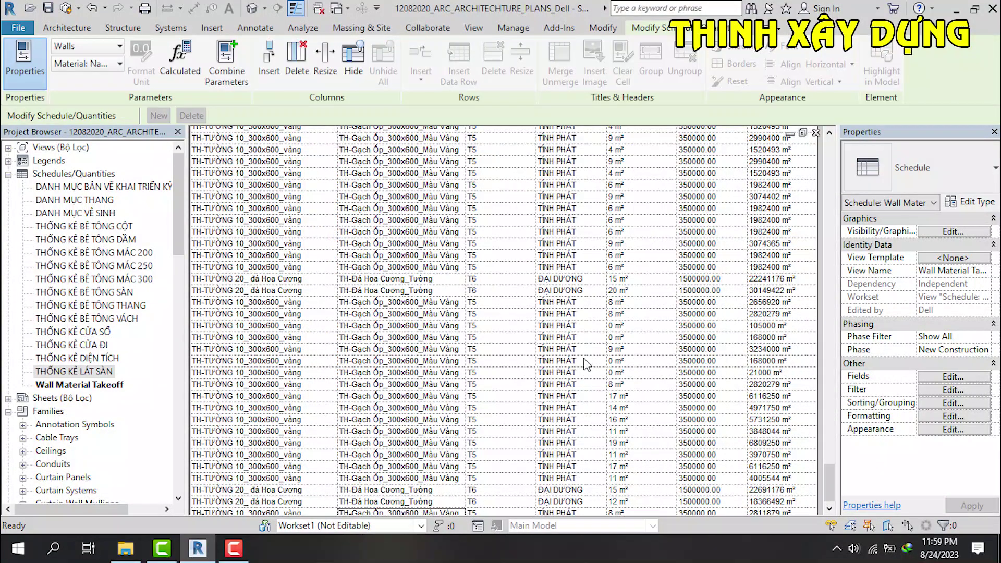
Step: Scroll through the filtered wall material takeoff to review its rows
scroll(584, 359, down, 1)
scroll(588, 354, up, 10)
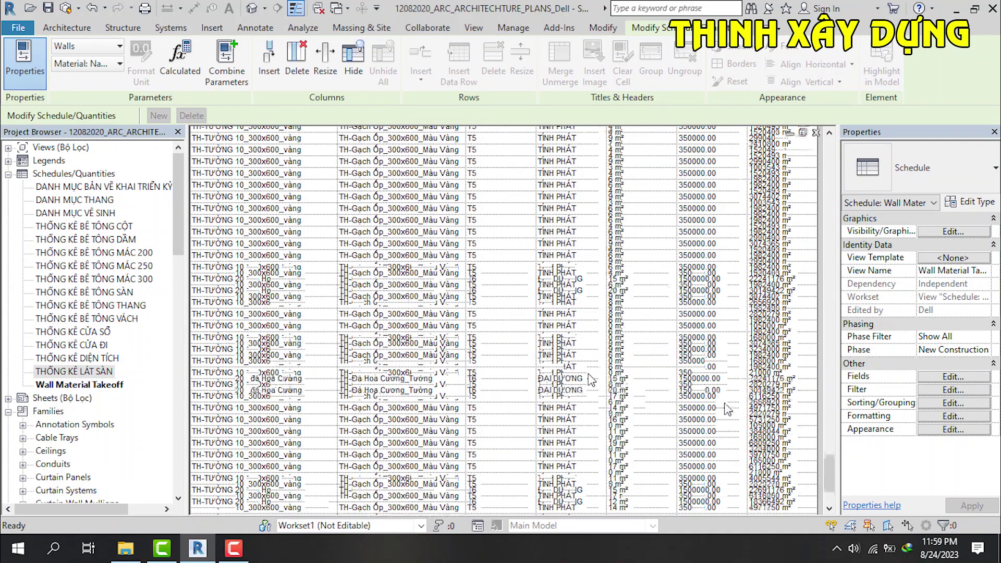
drag(830, 463, 829, 151)
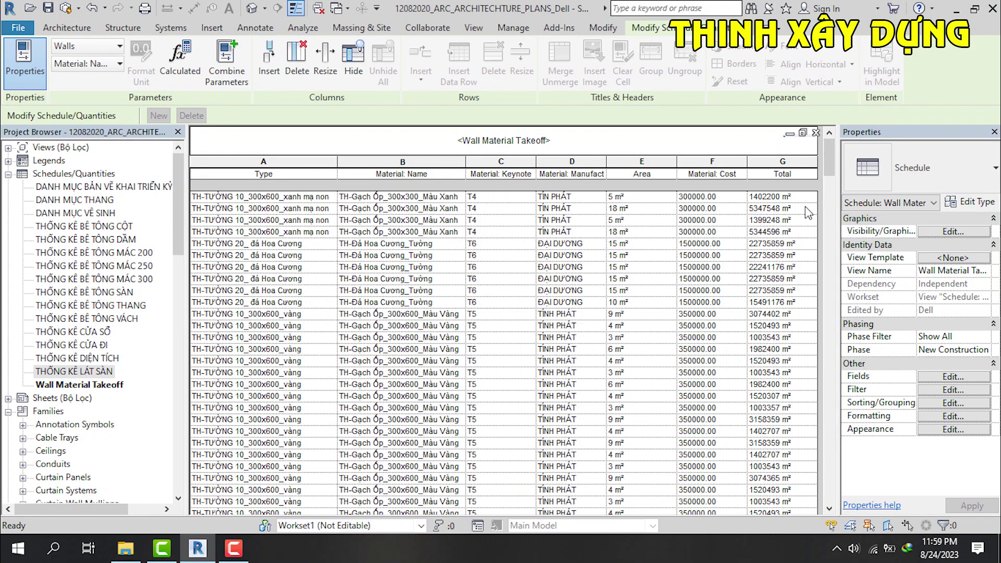
mouse_move(830, 169)
mouse_down()
mouse_move(834, 180)
mouse_move(704, 202)
mouse_up()
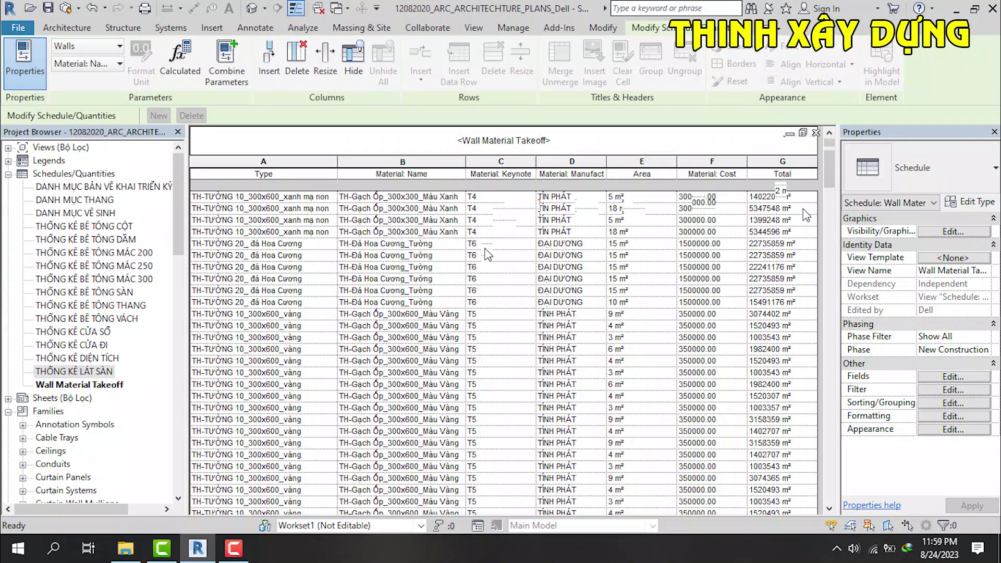
scroll(487, 256, down, 5)
scroll(487, 360, down, 10)
click(488, 359)
scroll(485, 397, down, 10)
scroll(485, 438, down, 5)
scroll(485, 435, down, 10)
scroll(488, 433, down, 10)
scroll(488, 432, down, 5)
scroll(487, 430, down, 5)
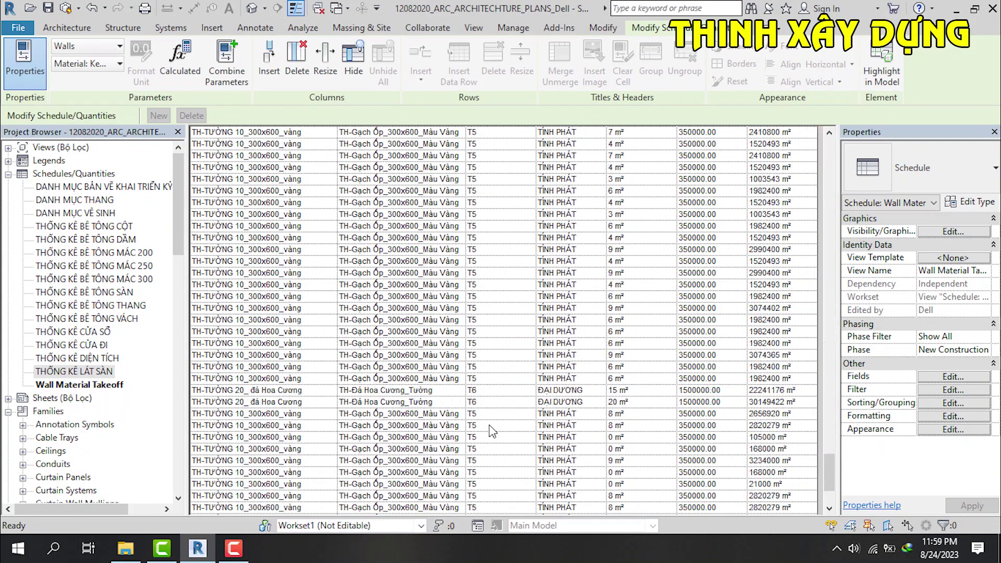
scroll(490, 426, down, 5)
scroll(438, 475, down, 5)
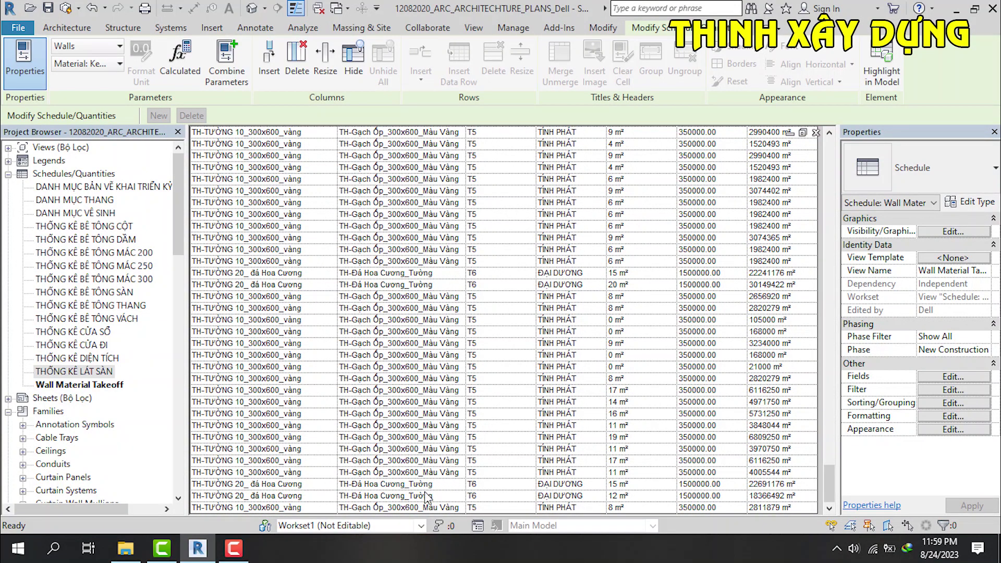
Step: Open the takeoff's Sorting/Grouping settings in Material Takeoff Properties
click(250, 557)
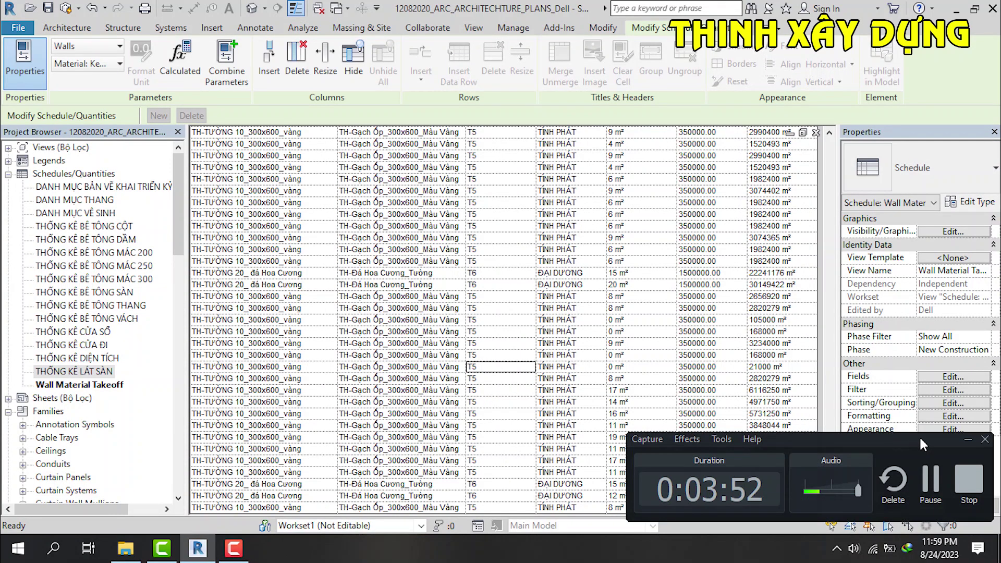
click(968, 441)
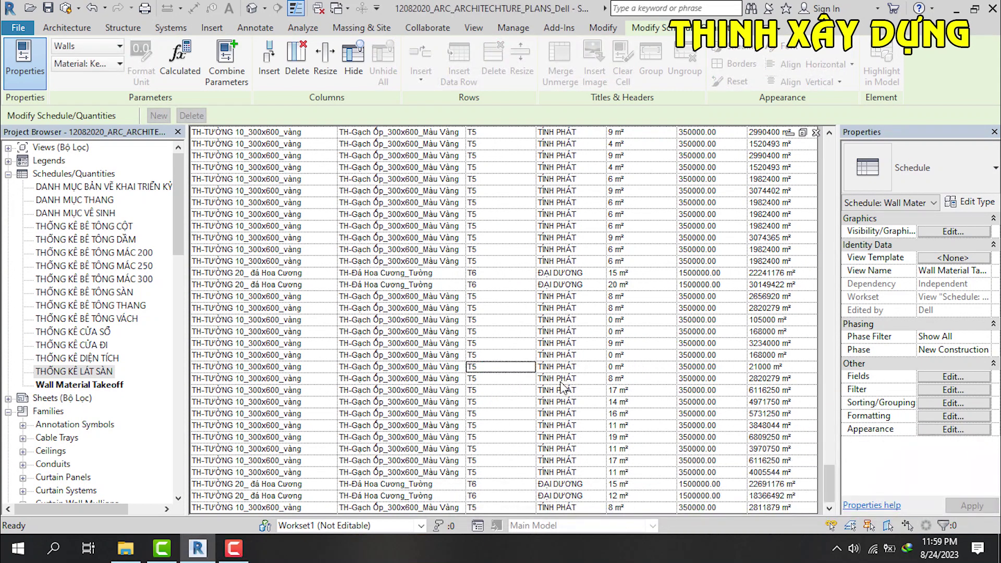
scroll(563, 386, up, 3)
scroll(566, 381, up, 2)
scroll(568, 371, up, 3)
scroll(574, 360, up, 3)
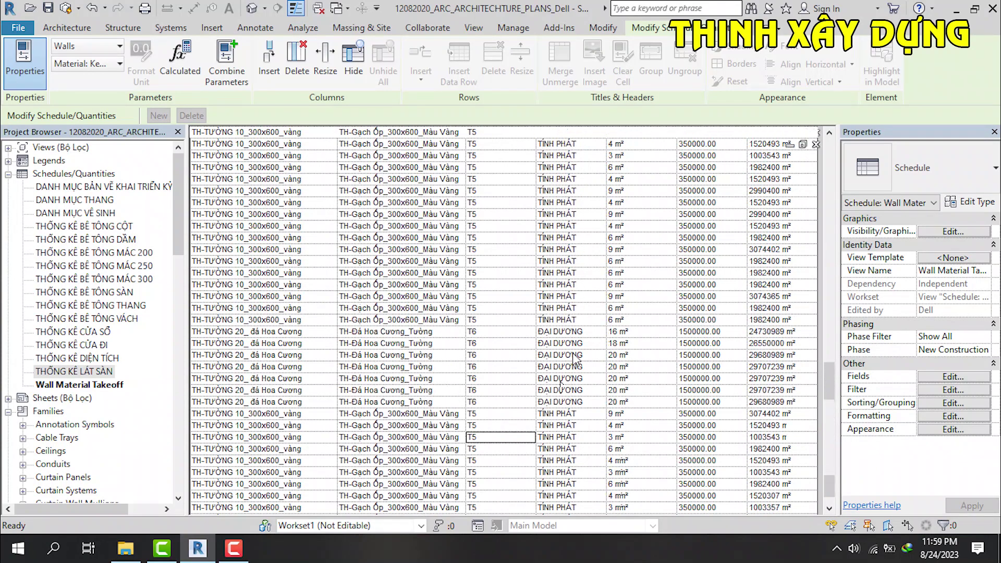
scroll(573, 359, up, 3)
scroll(574, 359, up, 3)
scroll(574, 359, up, 2)
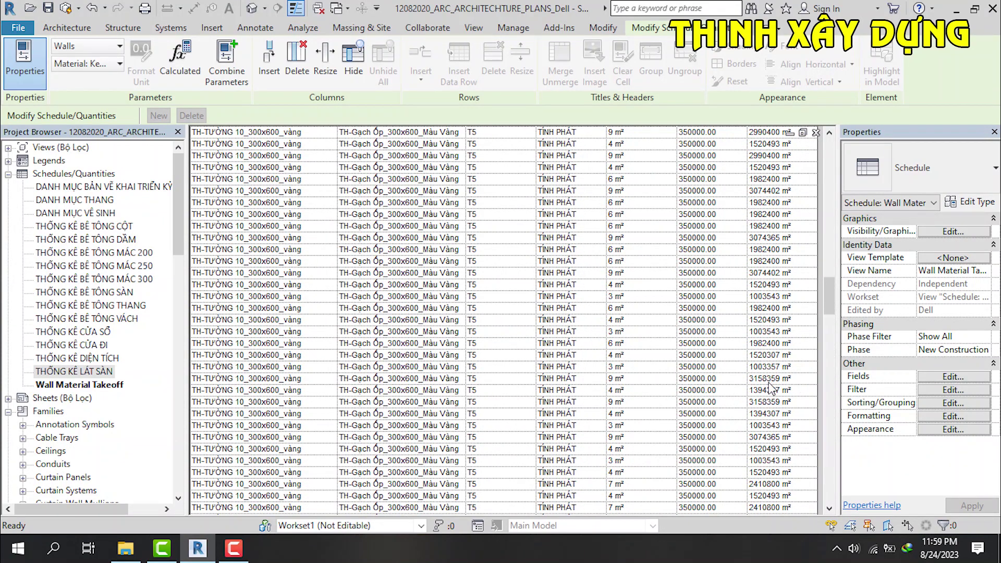
scroll(579, 331, down, 3)
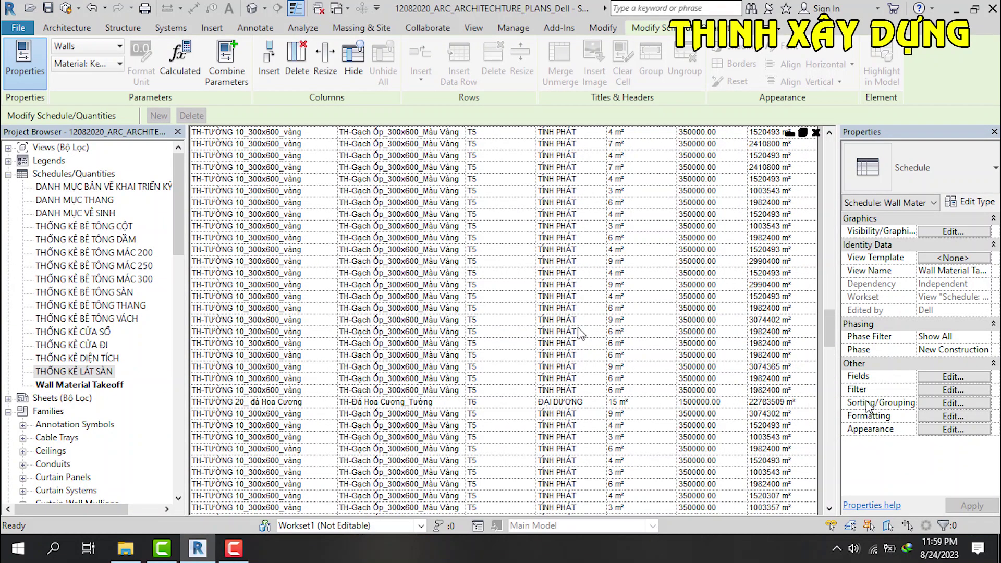
click(953, 403)
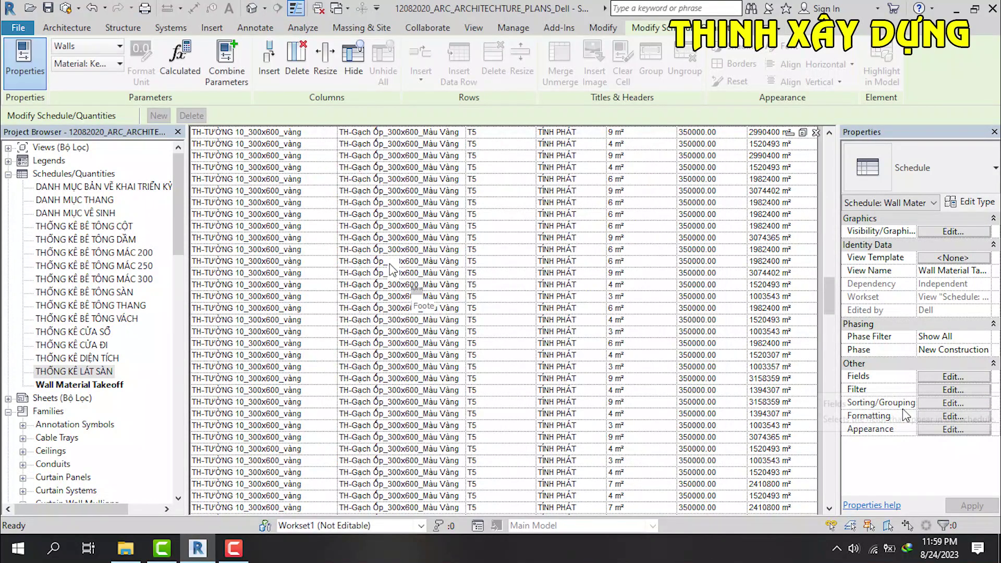
click(433, 199)
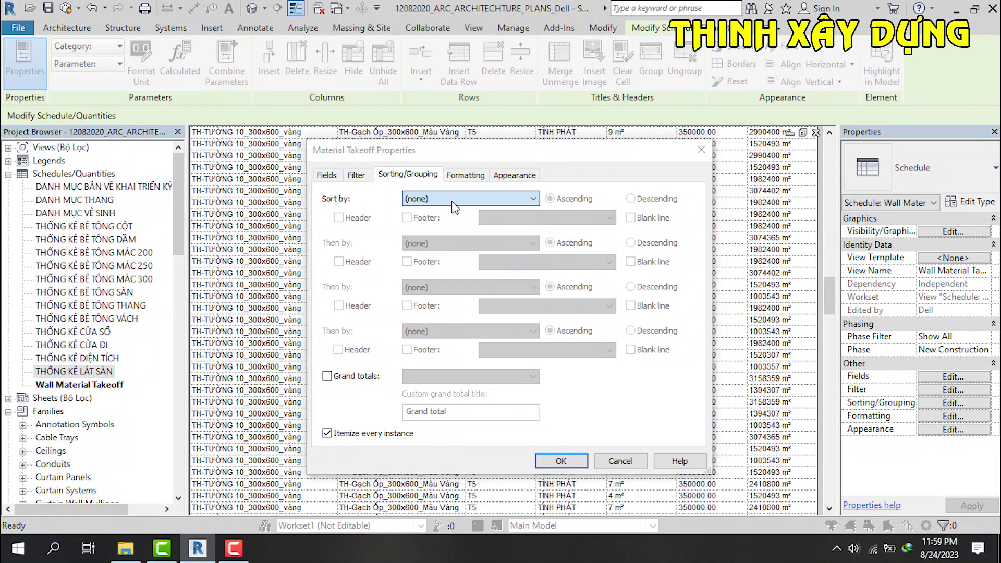
Step: Sort by Type with a header, a 'Title, count, and totals' footer and grand totals, then apply
click(497, 200)
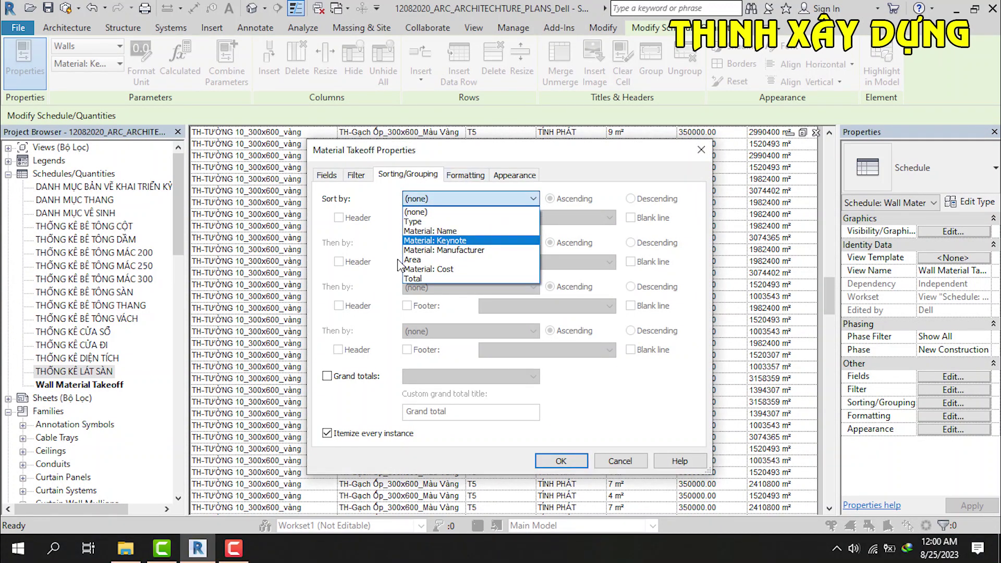
click(420, 222)
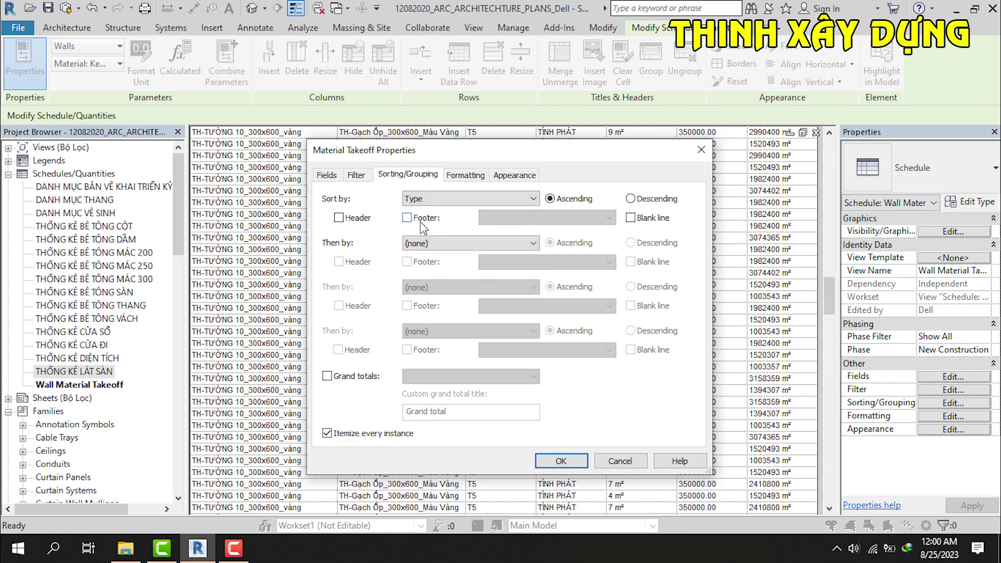
click(339, 219)
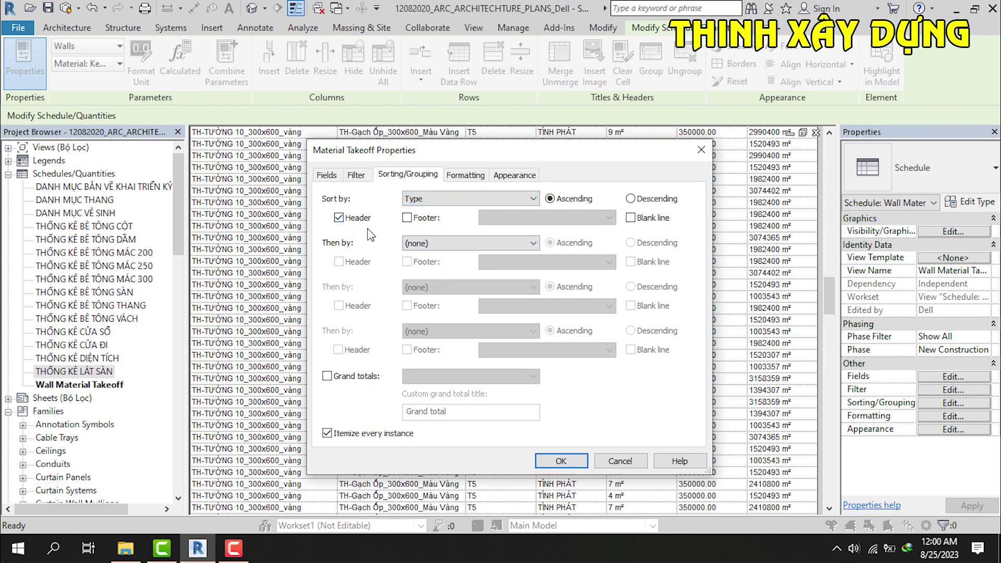
click(407, 218)
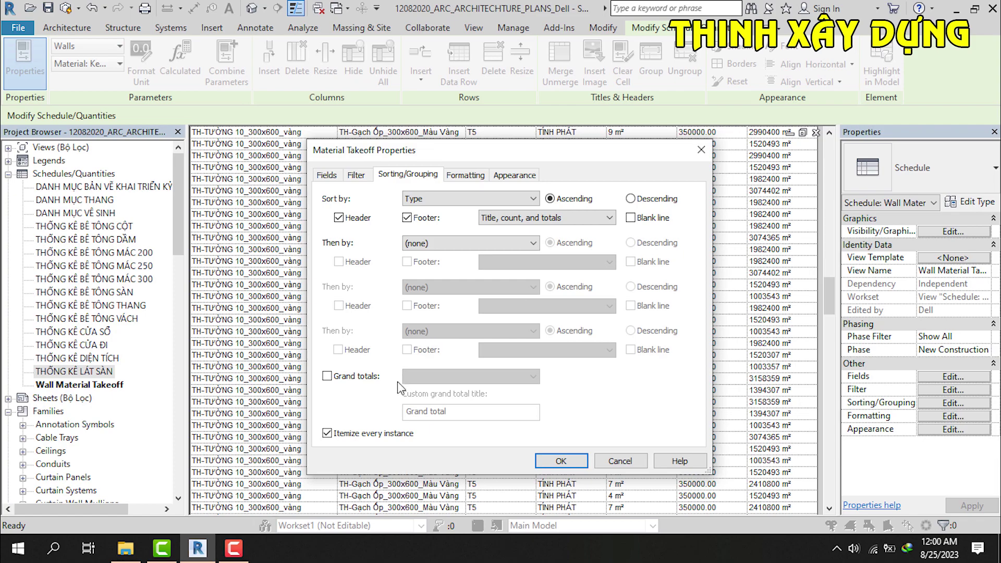
click(328, 376)
click(327, 376)
click(562, 461)
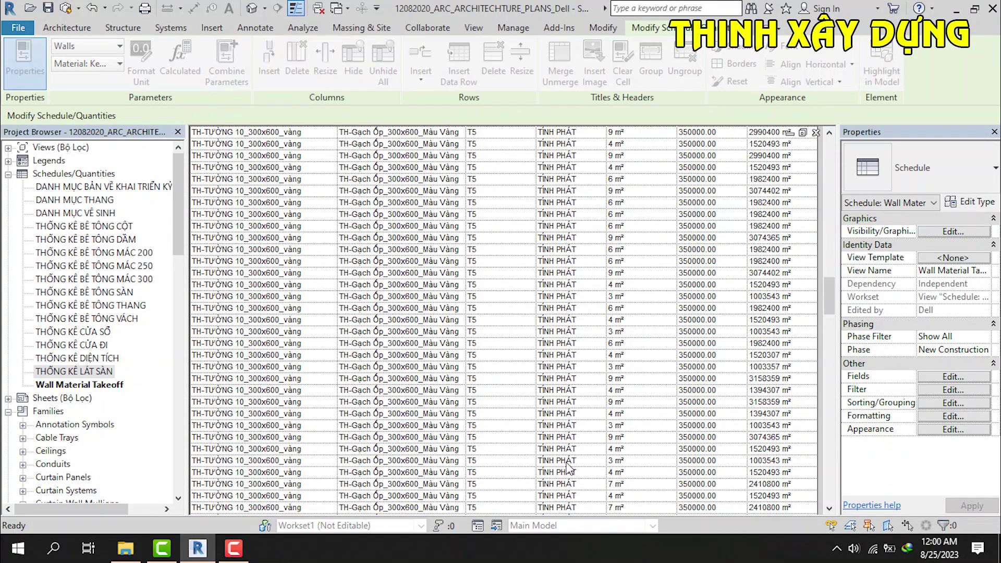
click(962, 506)
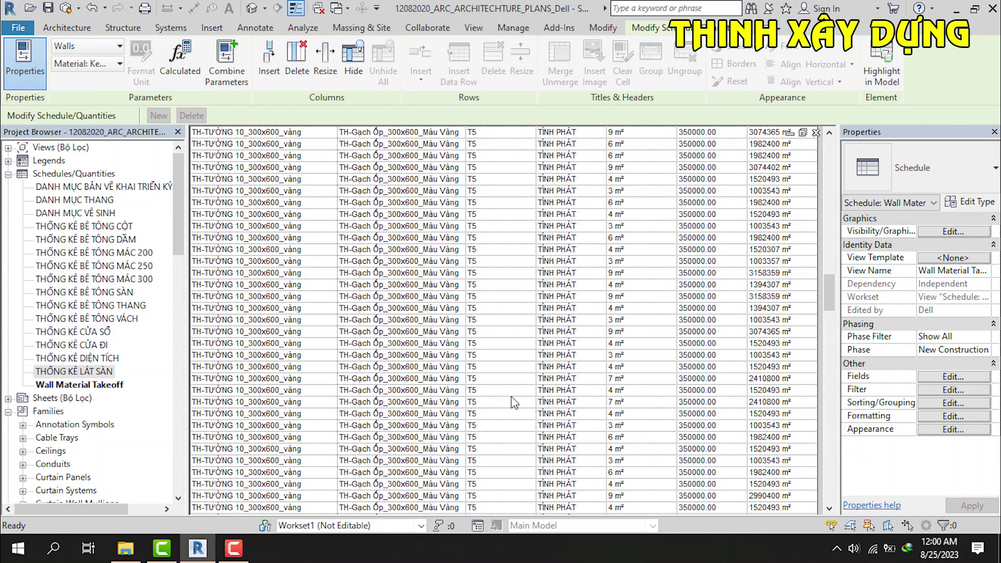
Step: Review the type-grouped takeoff rows, then reopen its Sorting/Grouping settings
scroll(512, 425, down, 3)
scroll(517, 417, down, 3)
scroll(522, 412, down, 3)
scroll(525, 407, down, 3)
scroll(524, 407, down, 3)
scroll(600, 412, down, 3)
scroll(676, 446, down, 3)
scroll(690, 418, down, 3)
scroll(689, 417, down, 1)
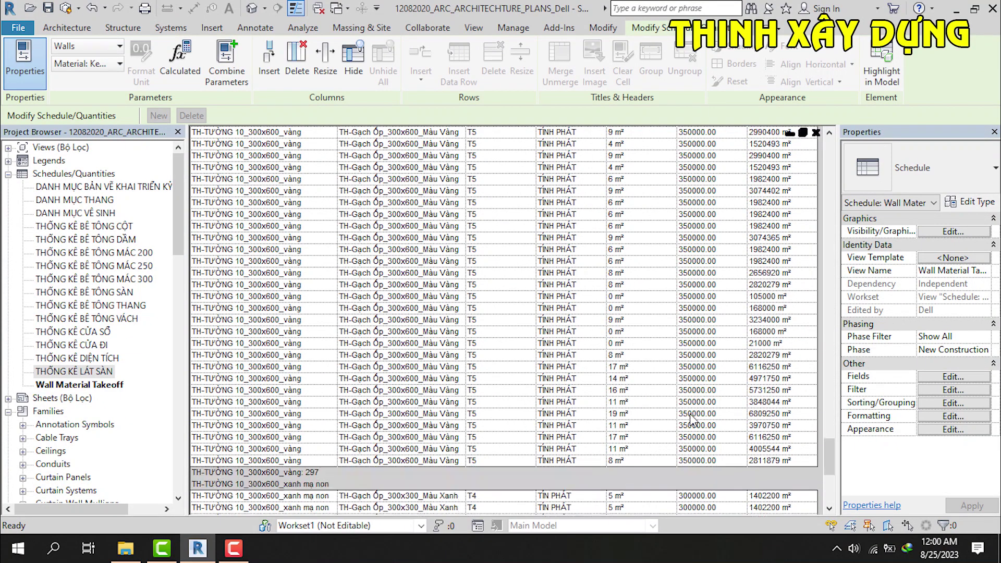
scroll(692, 419, down, 4)
scroll(600, 397, up, 5)
scroll(521, 355, up, 3)
scroll(470, 313, up, 3)
scroll(433, 286, up, 3)
scroll(420, 276, up, 3)
scroll(423, 271, up, 3)
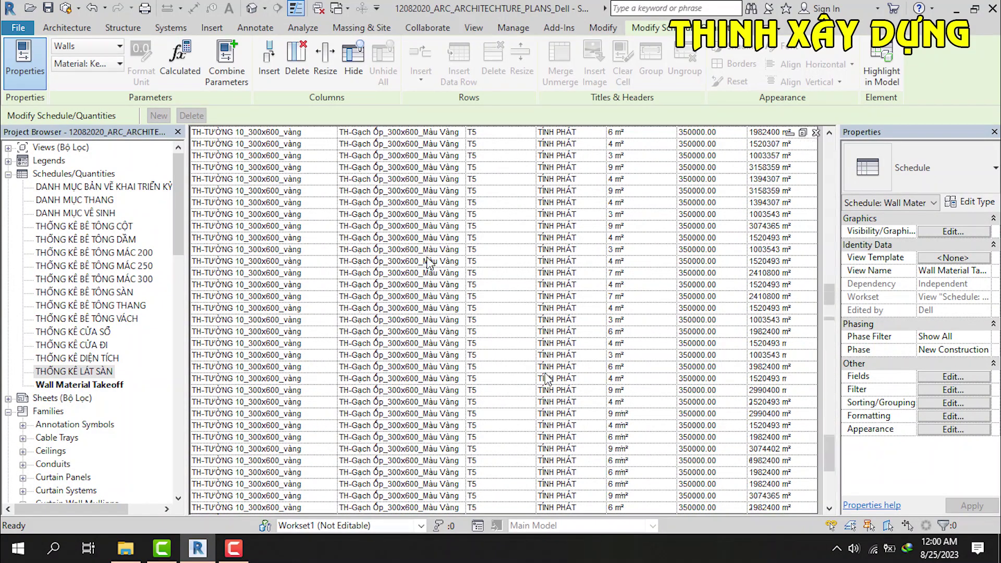
scroll(429, 261, up, 3)
scroll(429, 262, up, 3)
scroll(431, 260, up, 3)
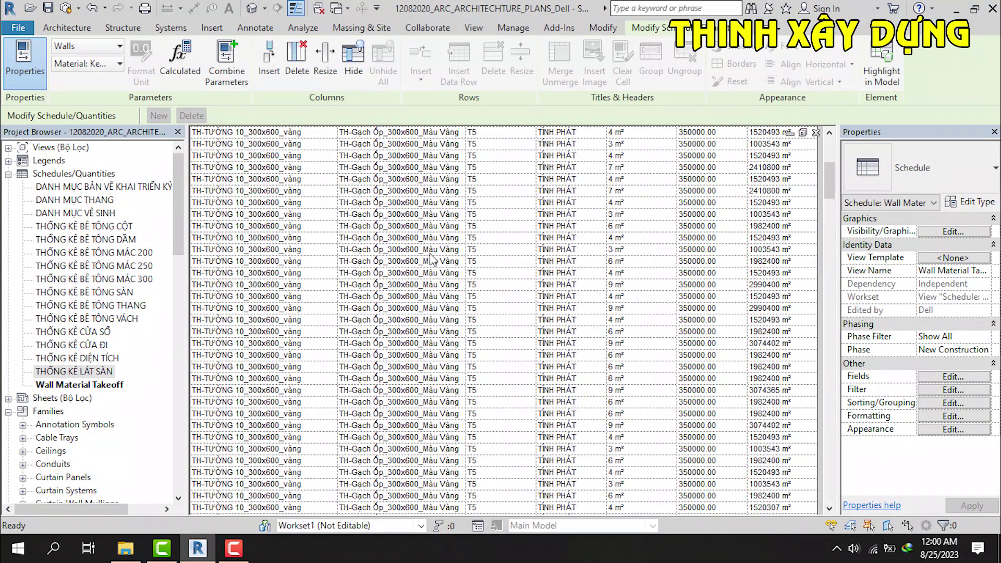
scroll(431, 259, up, 3)
scroll(432, 257, up, 2)
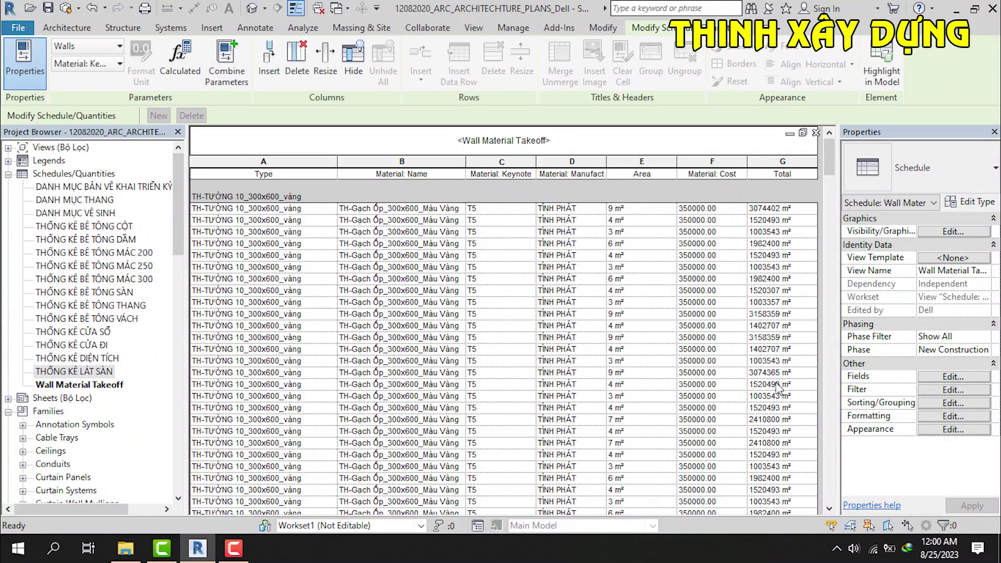
click(953, 403)
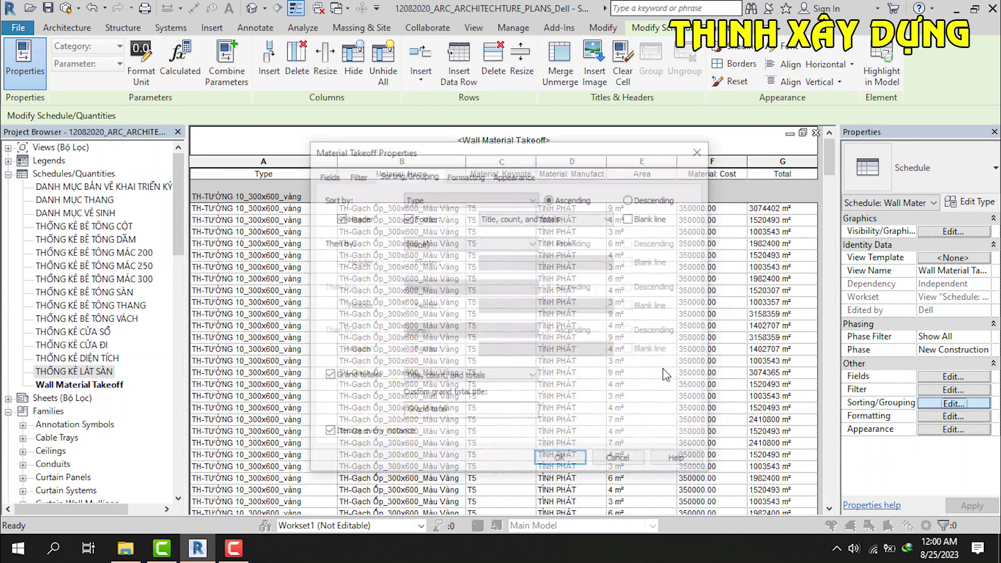
Step: Add a blank line after each Type group and confirm the grouping settings
click(632, 219)
click(561, 462)
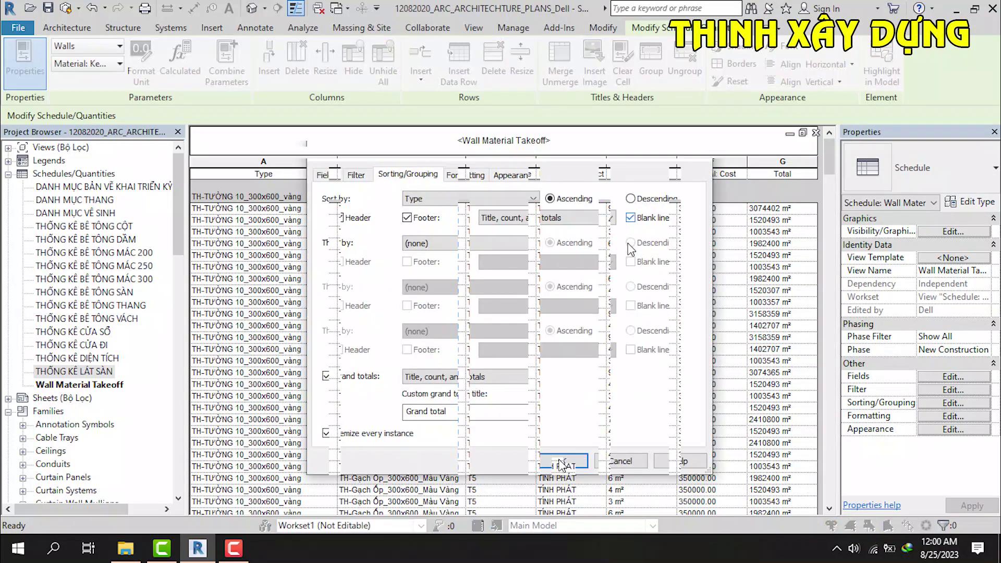
click(940, 404)
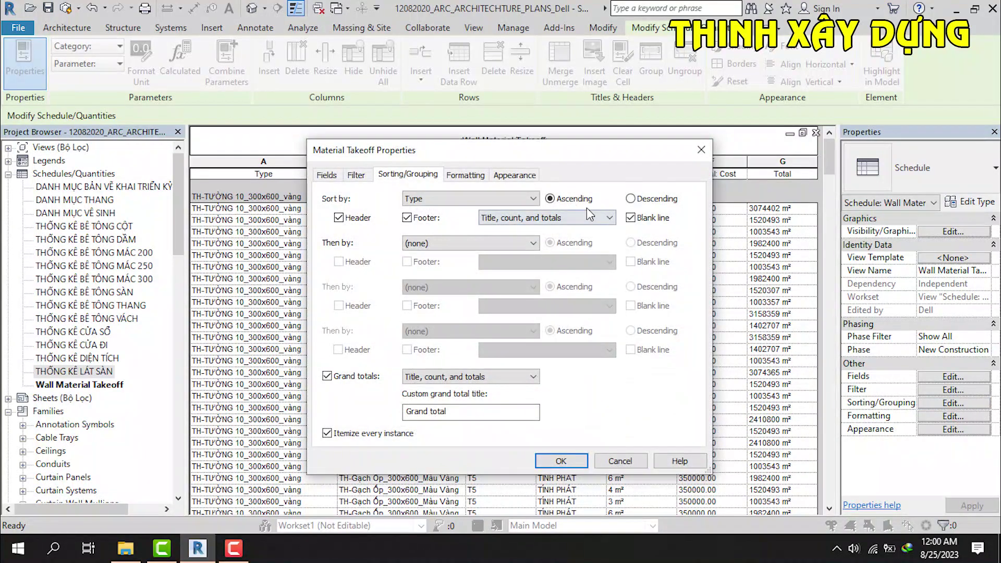
click(569, 463)
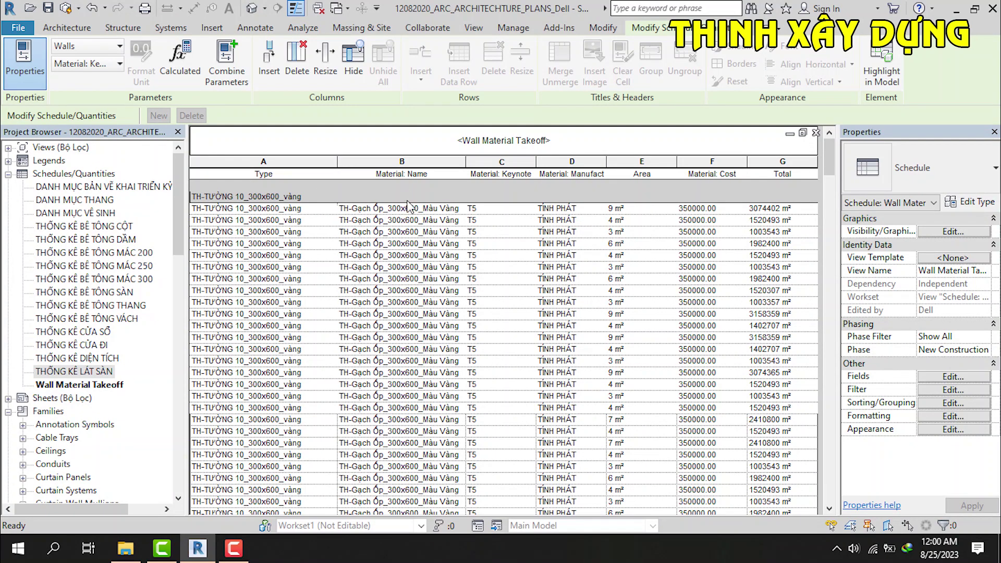
scroll(413, 245, down, 1)
Step: Scroll to the end of the takeoff to check the group counts and the 319 grand total
scroll(425, 266, down, 2)
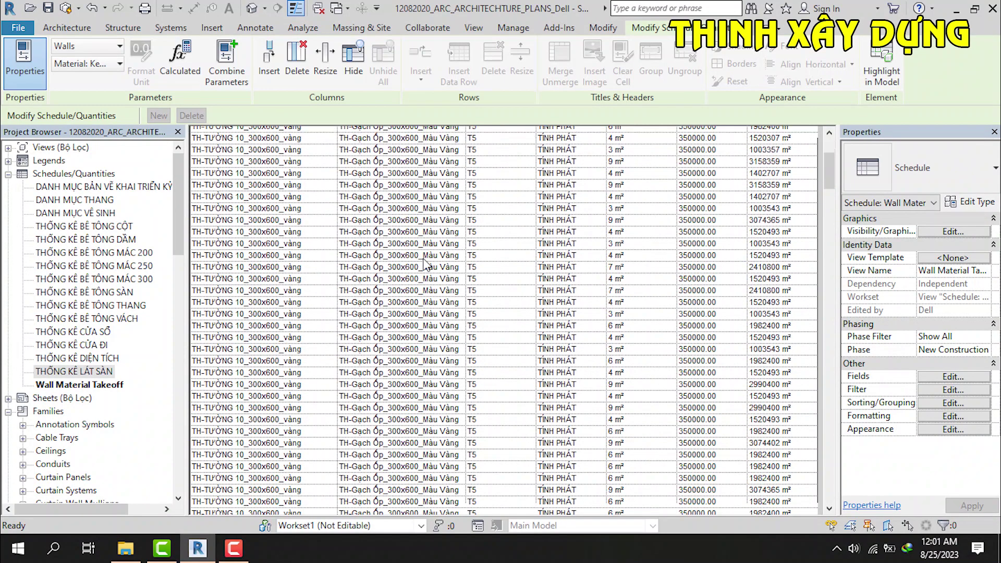
scroll(425, 266, down, 2)
scroll(425, 266, down, 2)
scroll(516, 248, down, 1)
scroll(506, 269, down, 1)
scroll(509, 264, down, 2)
scroll(510, 261, up, 3)
scroll(514, 256, up, 5)
scroll(517, 251, down, 2)
scroll(517, 251, down, 2)
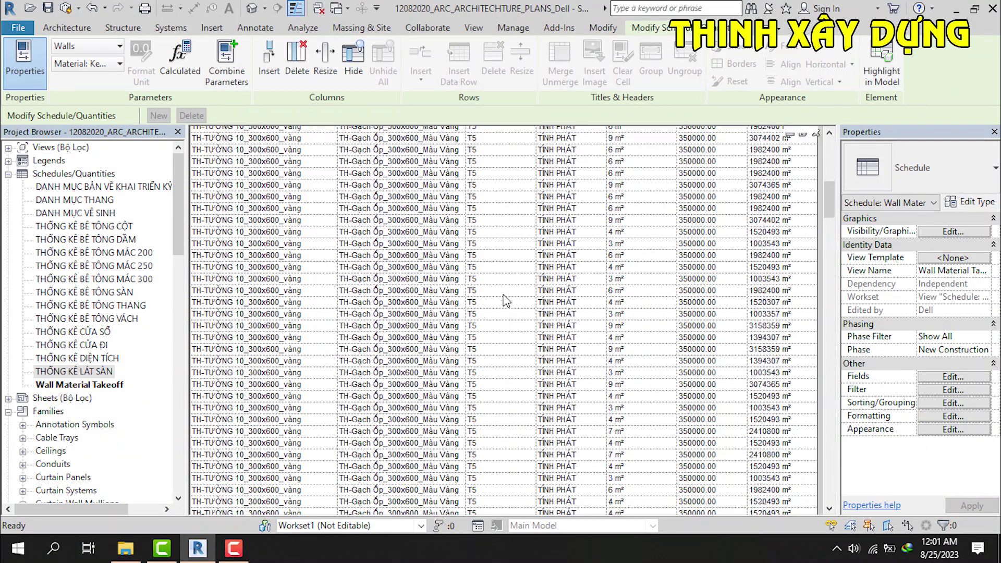
scroll(509, 294, down, 2)
scroll(510, 297, down, 2)
scroll(509, 313, down, 2)
scroll(509, 326, down, 2)
scroll(509, 327, down, 2)
scroll(510, 327, down, 2)
scroll(511, 328, down, 2)
scroll(510, 328, down, 2)
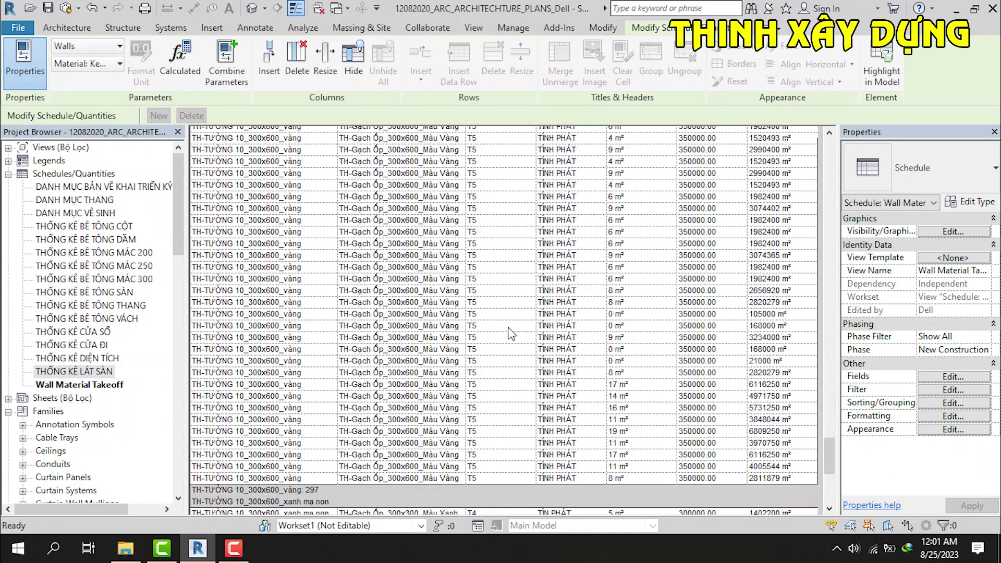
scroll(510, 329, down, 2)
scroll(510, 332, down, 2)
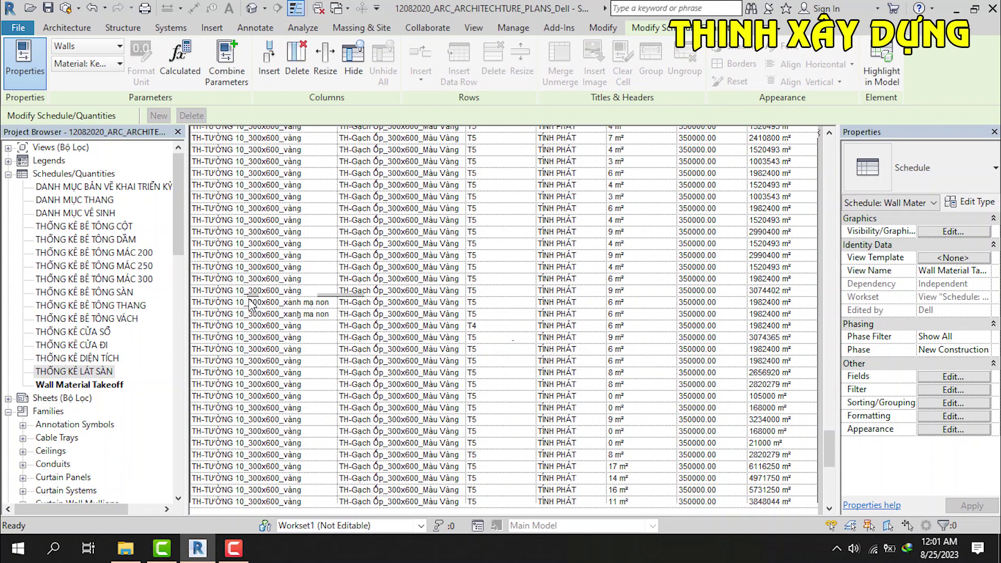
scroll(250, 300, down, 5)
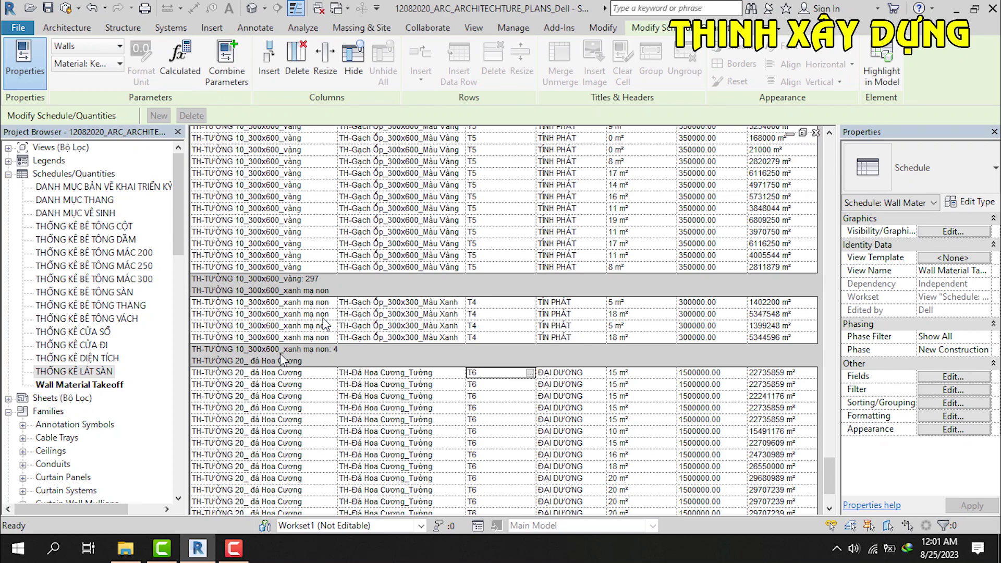
scroll(337, 355, down, 1)
scroll(334, 347, down, 1)
scroll(331, 339, down, 1)
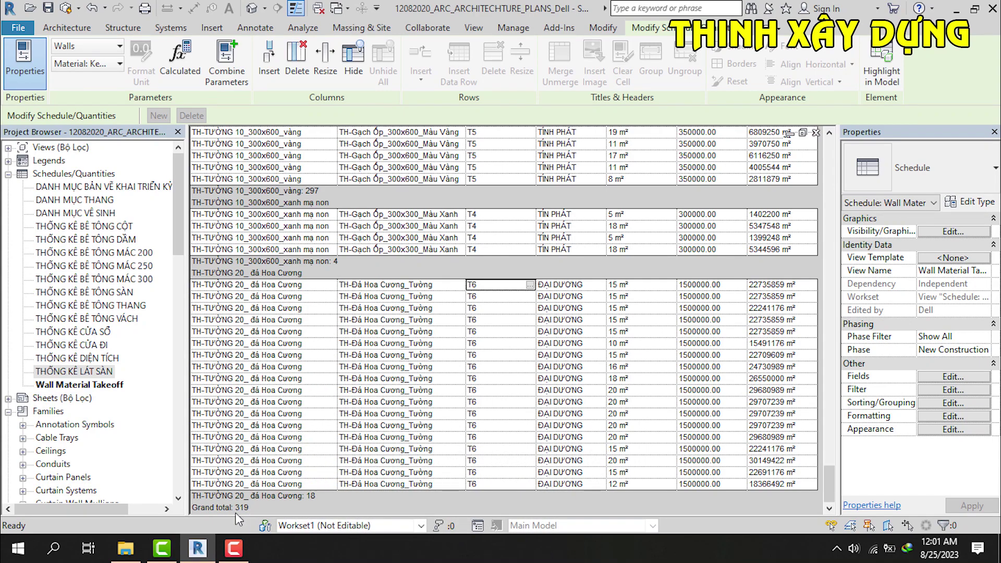
scroll(660, 421, up, 3)
scroll(657, 424, down, 3)
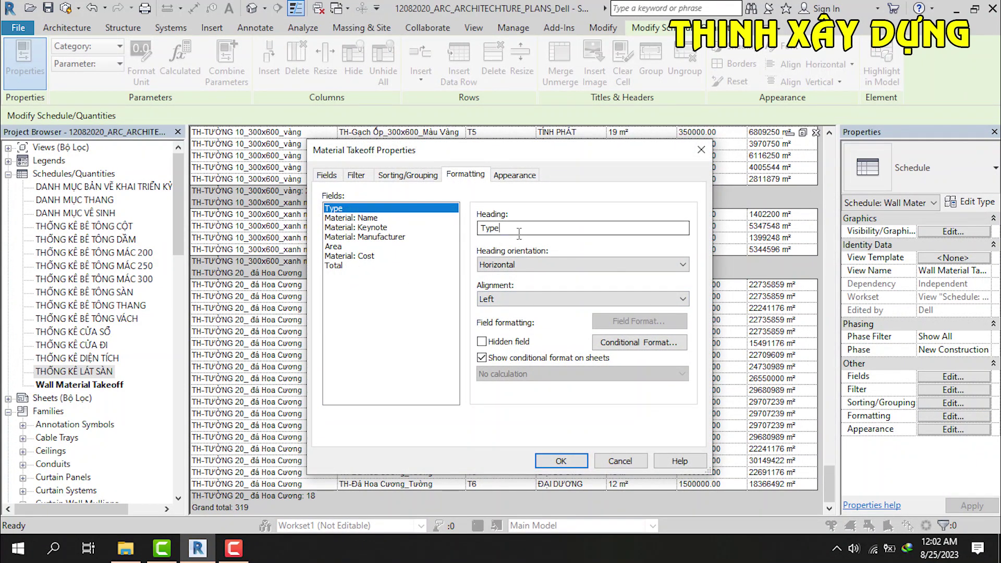
Step: Rename the Type column heading to Chủng Loại with Horizontal orientation
drag(518, 230, 426, 234)
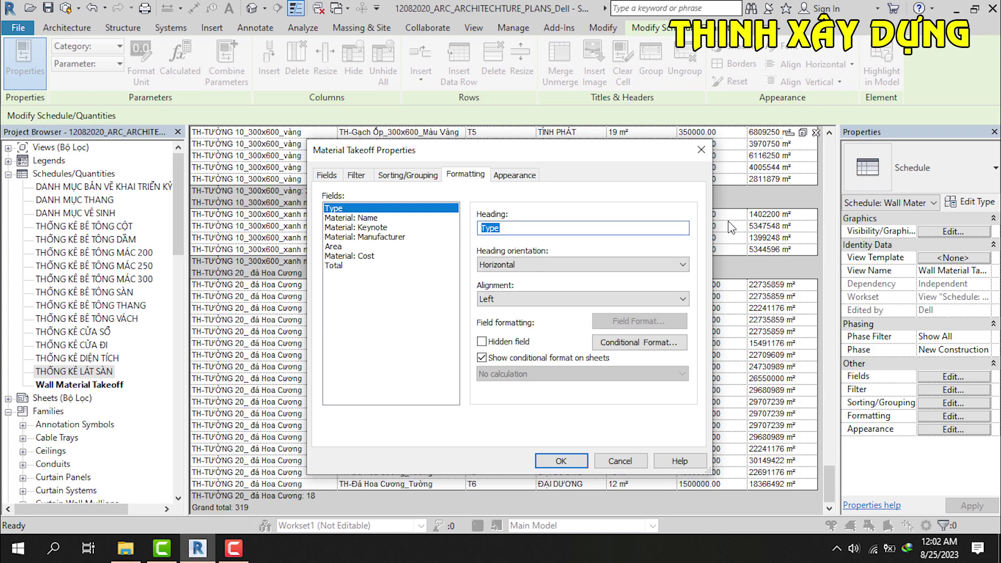
text(CHu)
key(BackSpace)
key(BackSpace)
click(684, 270)
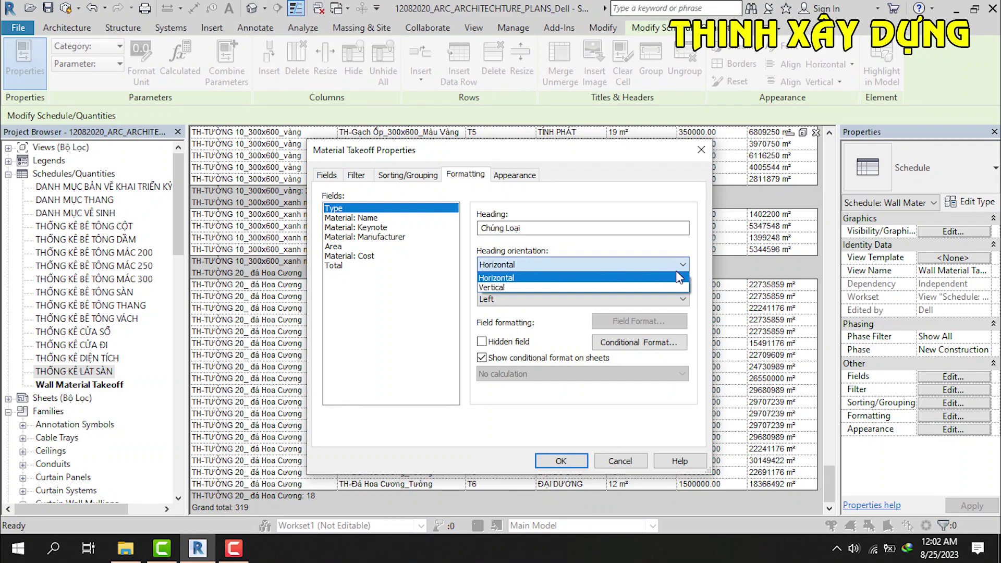
click(547, 305)
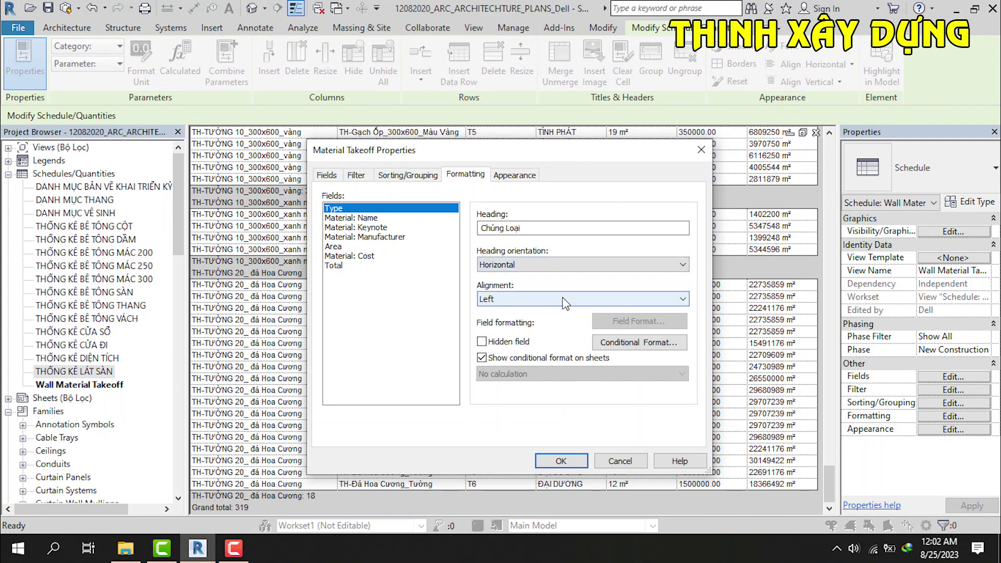
click(684, 304)
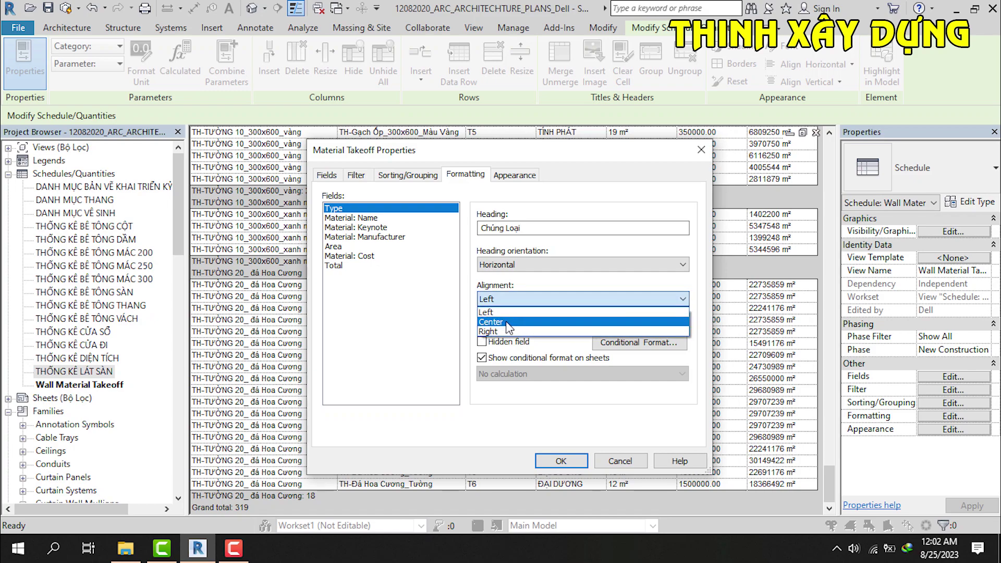
click(488, 314)
click(684, 299)
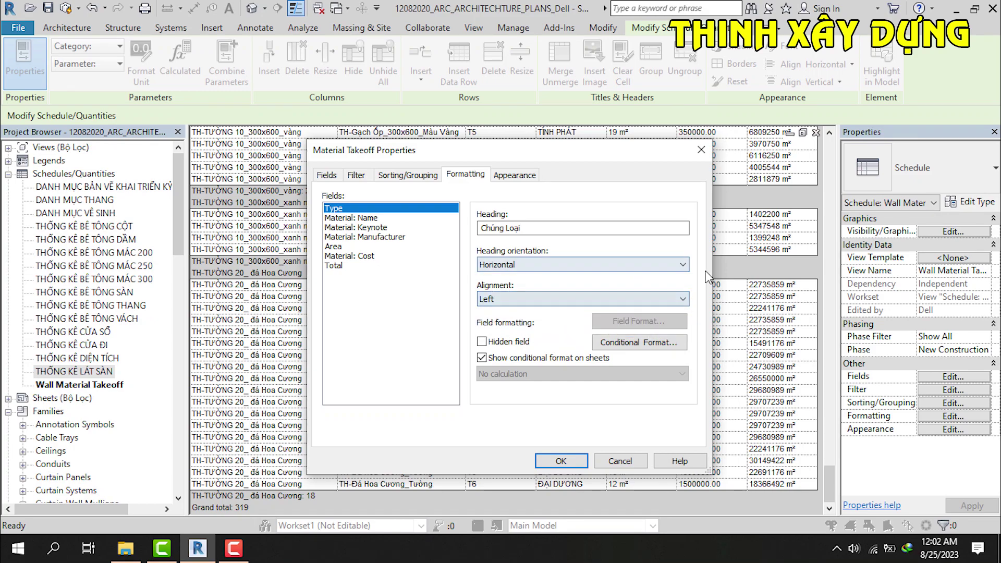
Step: Set the Type column to Center alignment, leaving its heading Horizontal
click(676, 265)
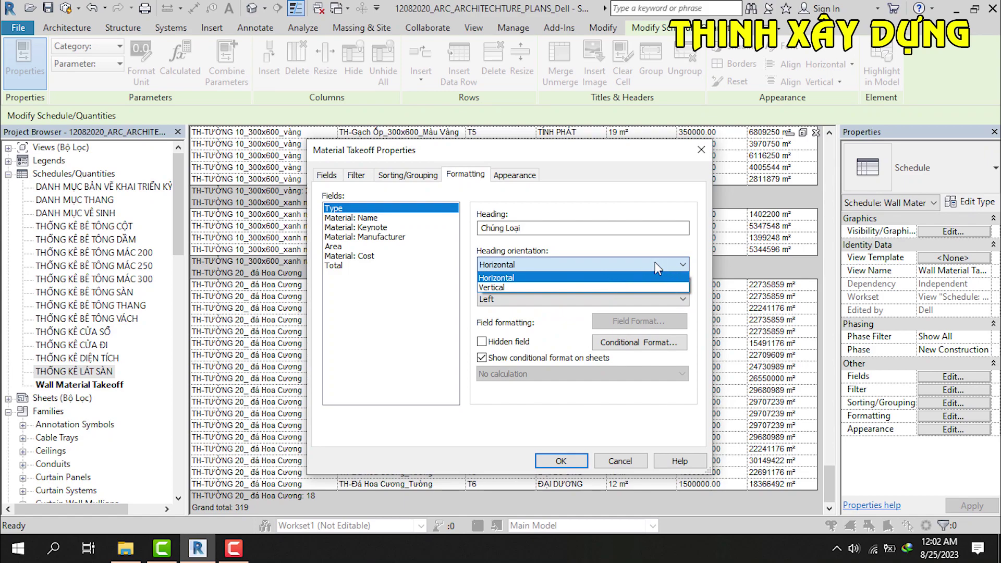
click(557, 304)
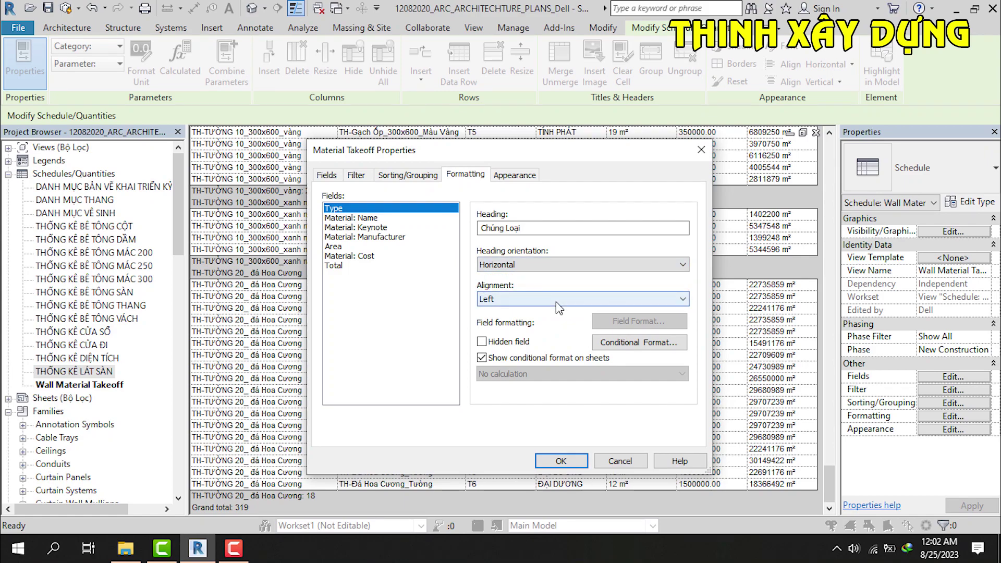
click(683, 268)
click(506, 286)
click(558, 264)
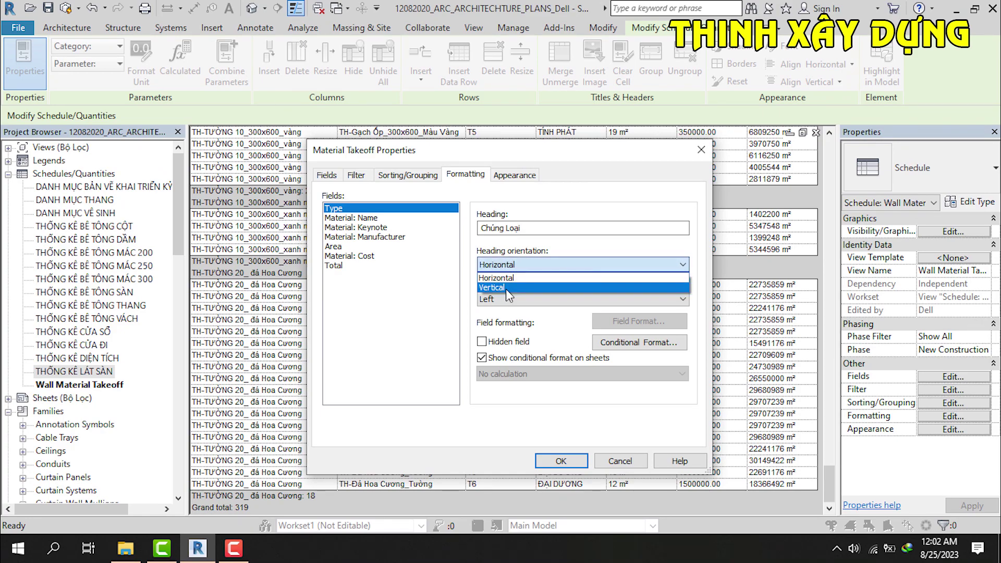
click(506, 289)
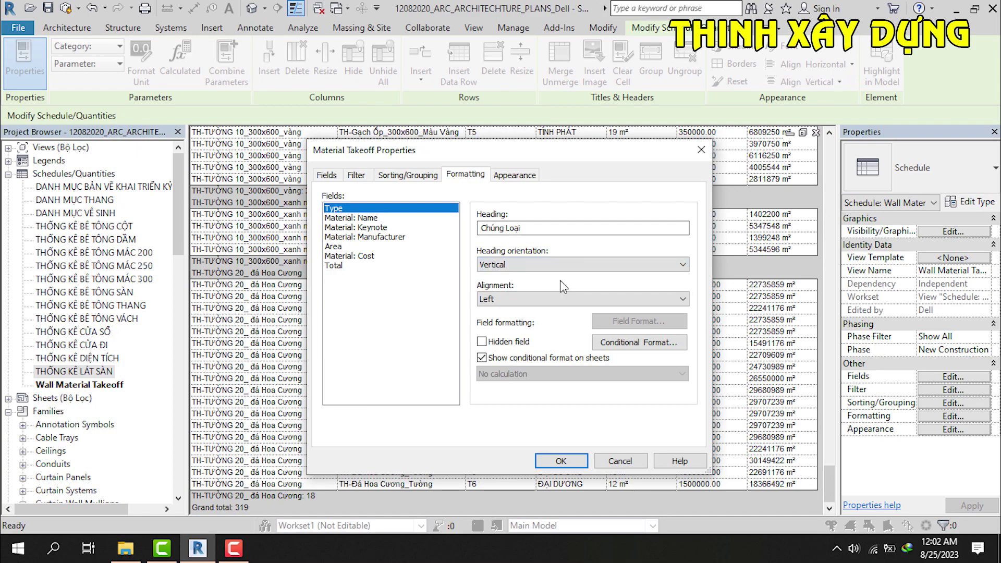
click(682, 266)
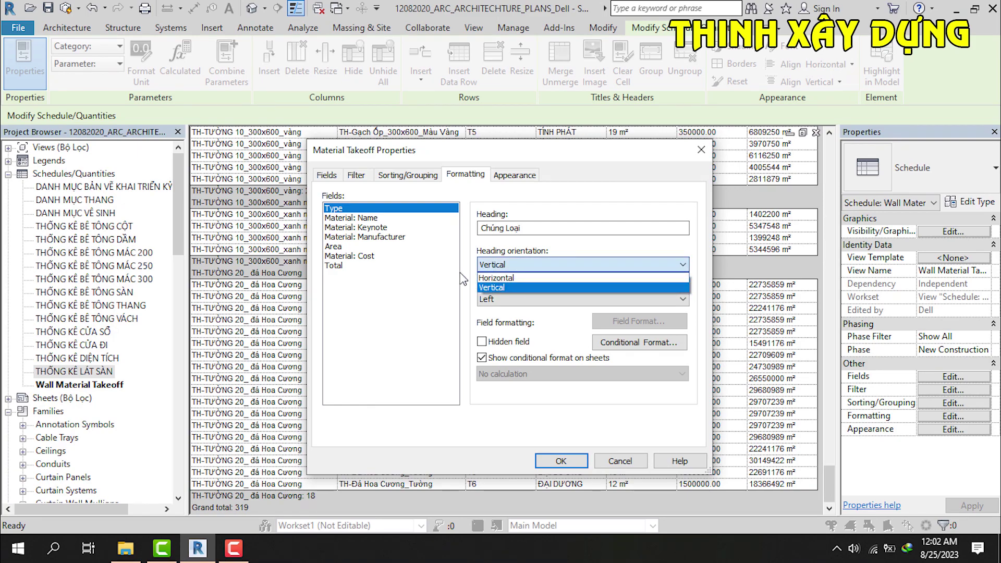
click(615, 277)
click(682, 299)
click(500, 322)
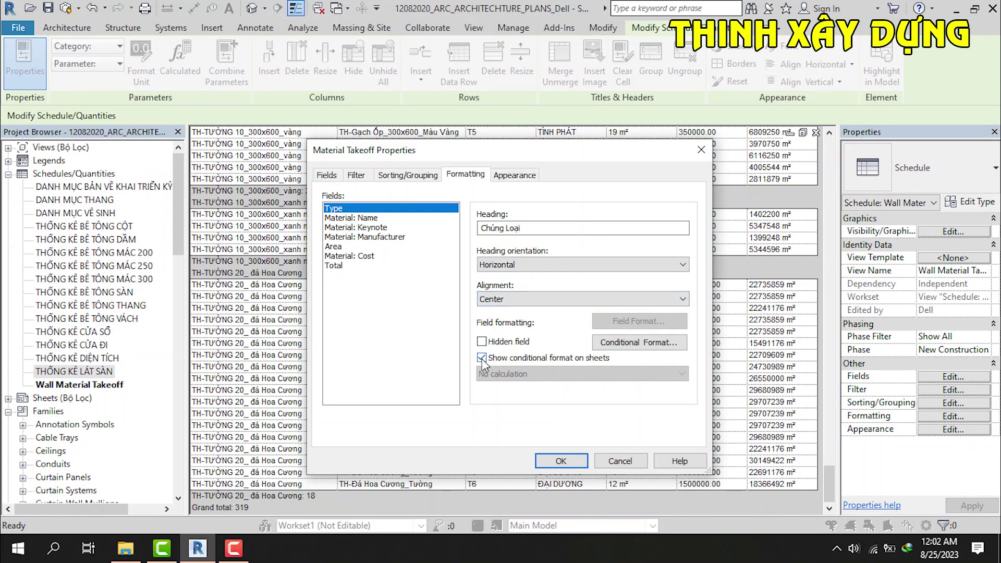
click(338, 218)
Step: Rename the Material: Name heading to Vật Liệu, keeping Left alignment
drag(548, 228, 458, 230)
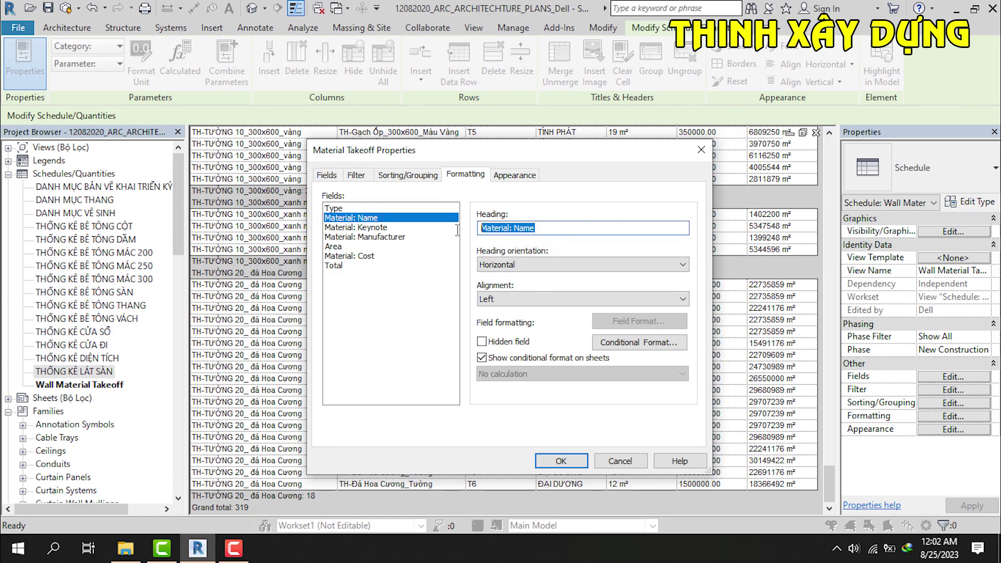
text(Vật Liệu)
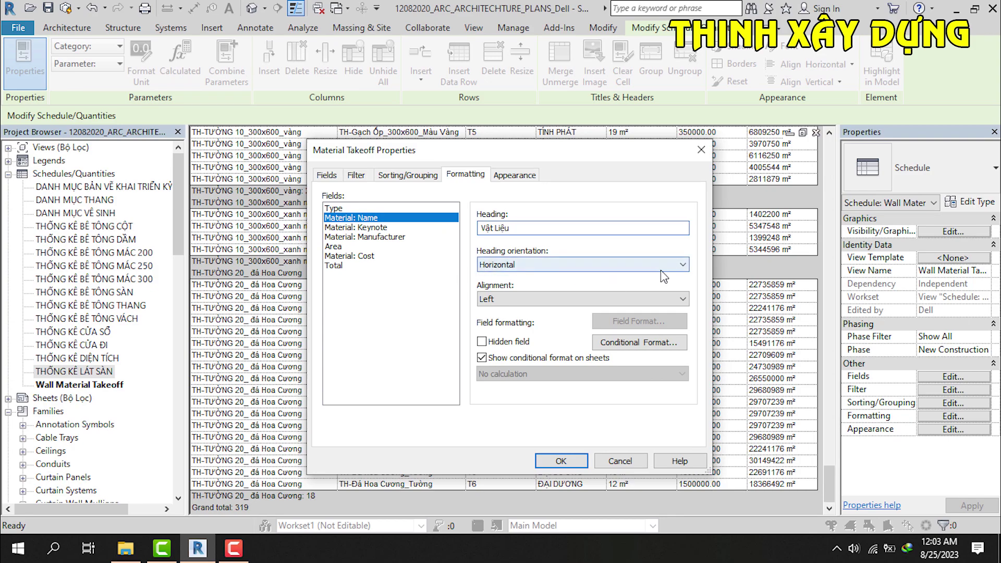
click(648, 301)
click(527, 321)
click(685, 266)
click(496, 288)
click(682, 300)
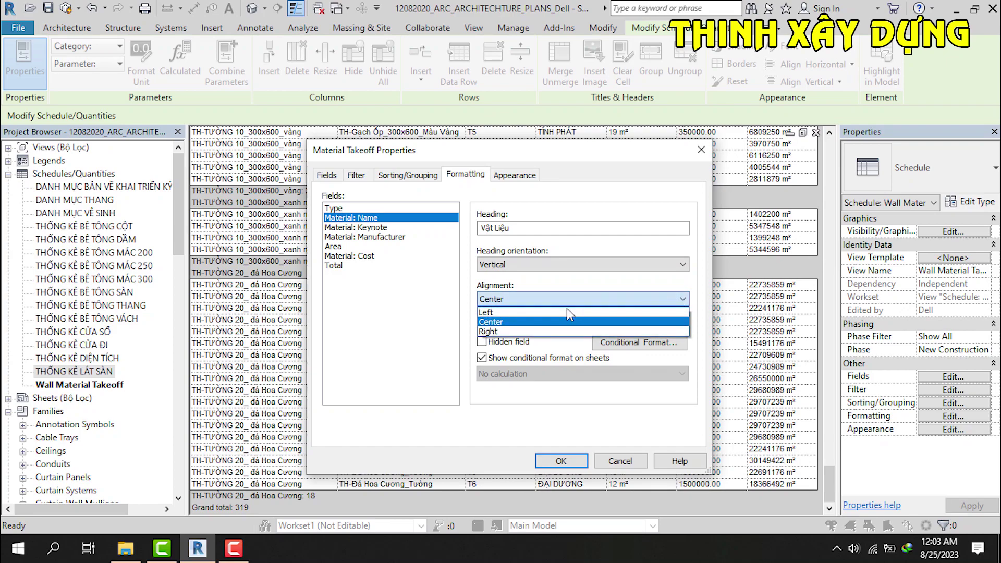
click(493, 322)
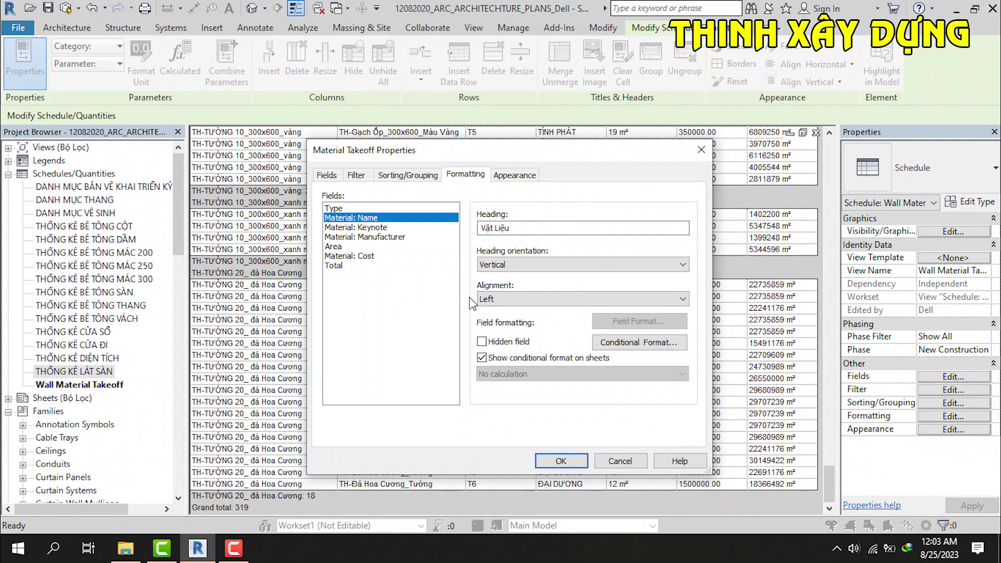
click(483, 299)
Step: Rename the Material: Keynote heading to Ký Hiệu, Vertical orientation with Left alignment
click(371, 228)
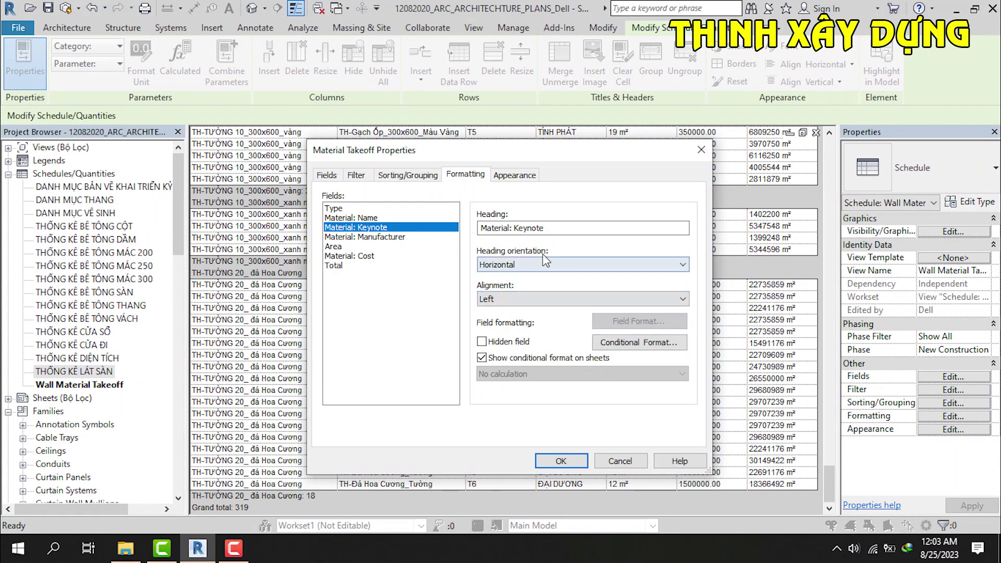
click(558, 230)
drag(558, 231, 455, 215)
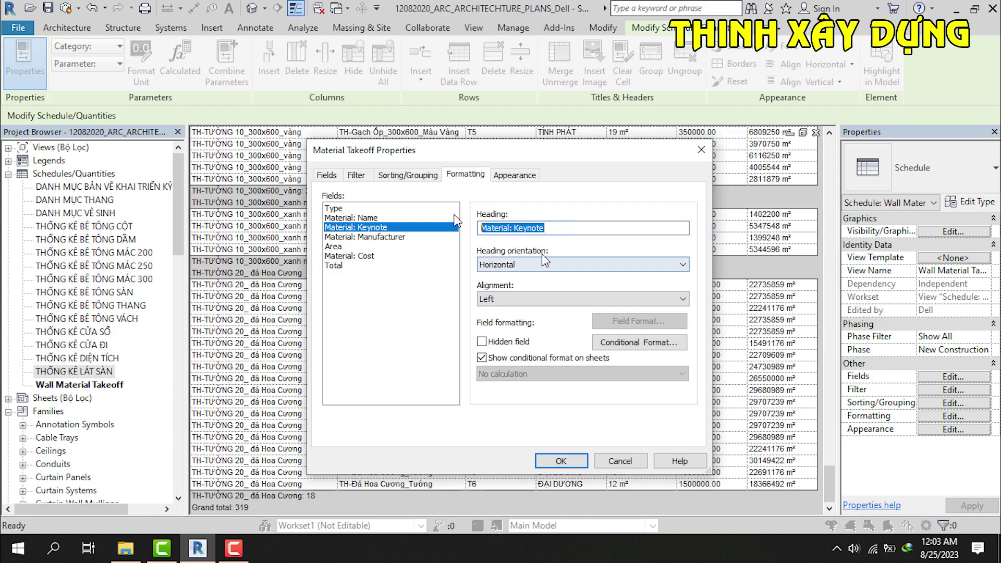
text(Ký Hiệu)
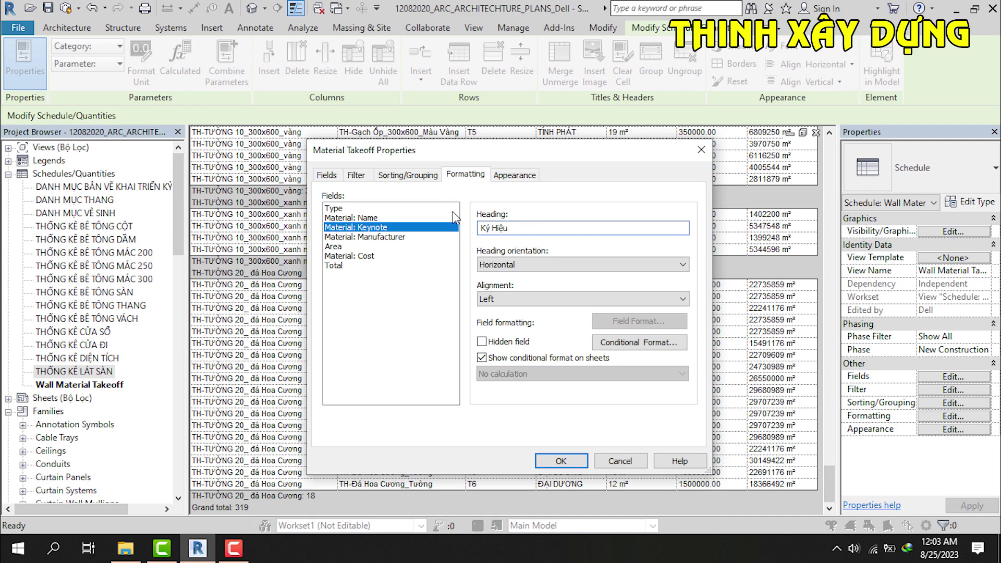
click(685, 299)
click(489, 315)
click(668, 264)
click(499, 287)
click(496, 299)
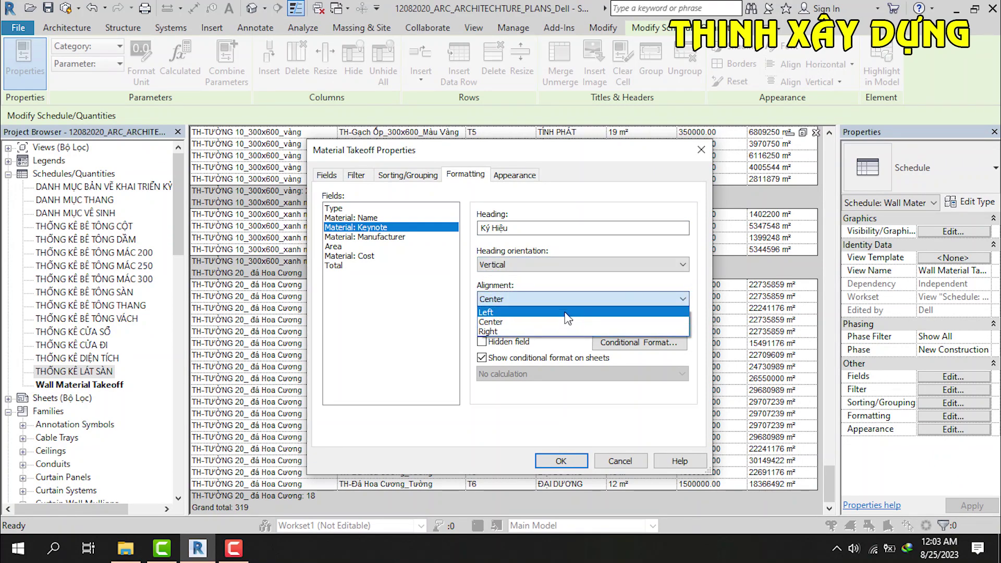
click(486, 312)
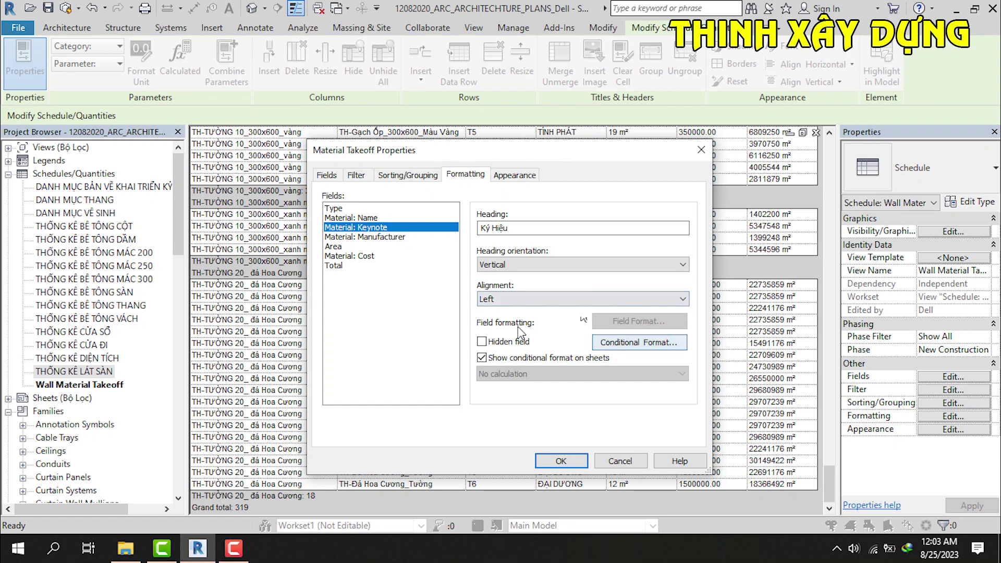
click(396, 238)
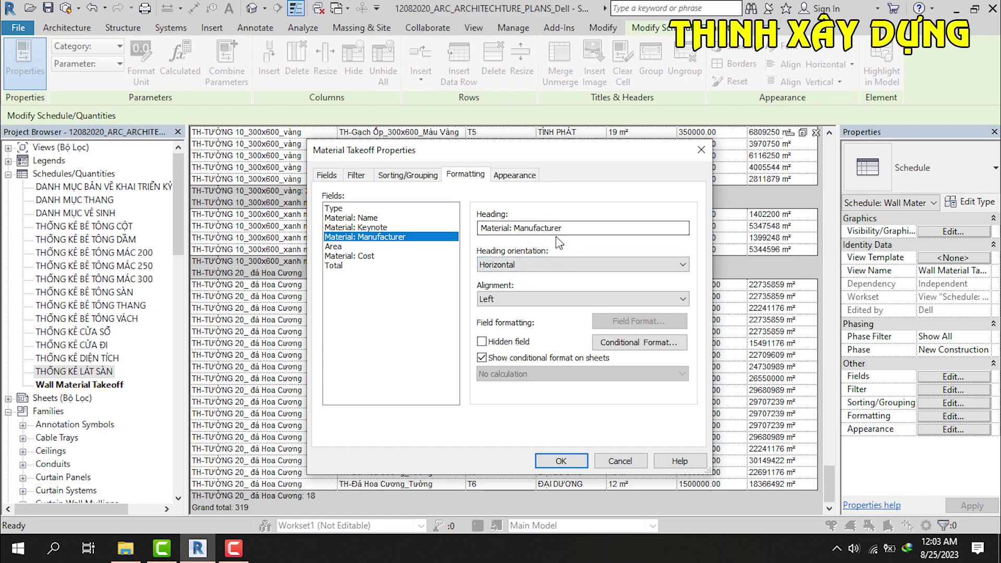
Step: Retitle Manufacturer as 'Nhà Sản Xuất' with a vertical heading and left alignment
key(Tab)
key(Tab)
text(Nh)
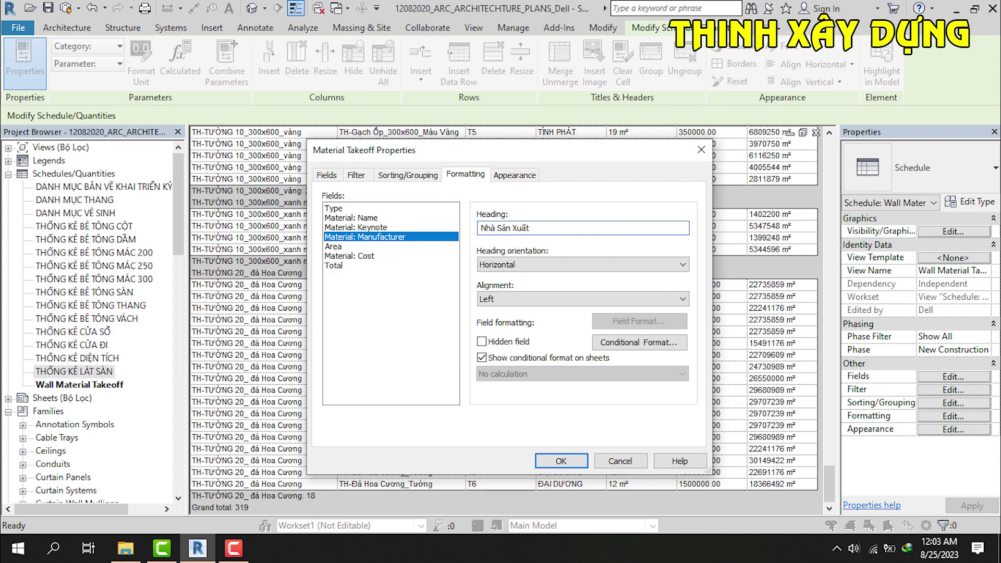
click(576, 301)
click(574, 322)
click(683, 265)
click(520, 287)
click(541, 301)
click(497, 314)
Step: Retitle Area as 'Diện Tích' with a vertical heading and right alignment
click(343, 247)
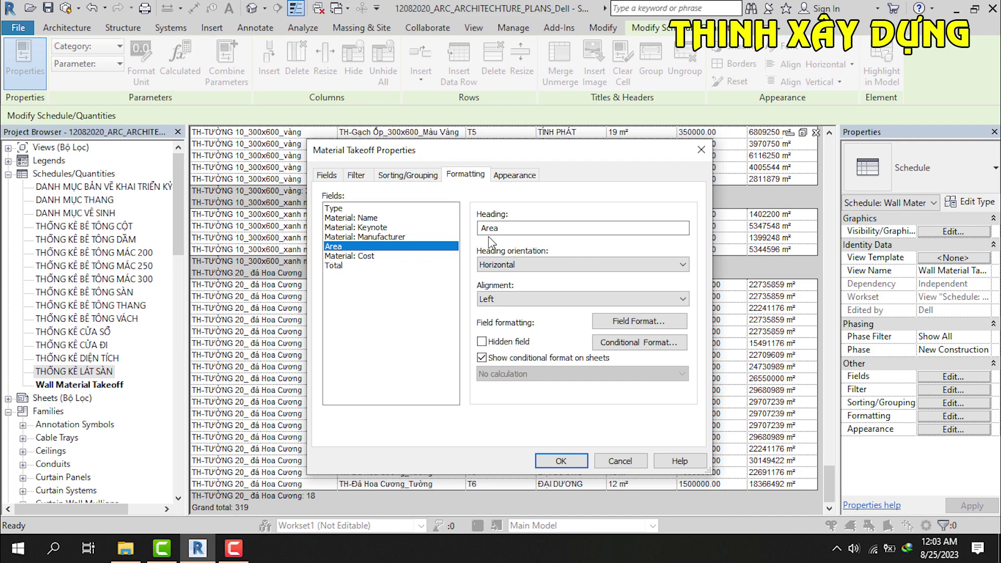
drag(519, 228, 451, 236)
text(Di)
text(n T)
text(s)
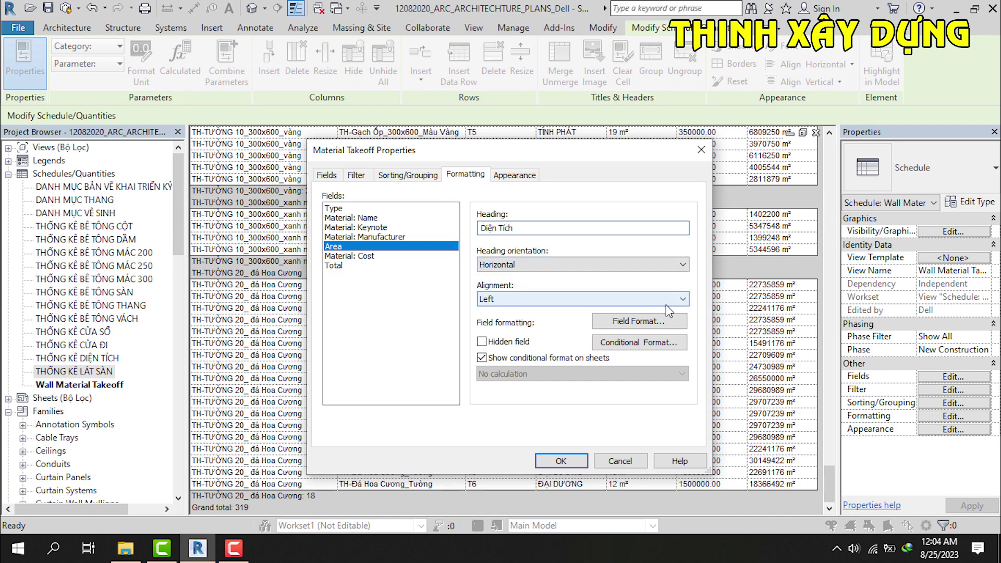
click(683, 299)
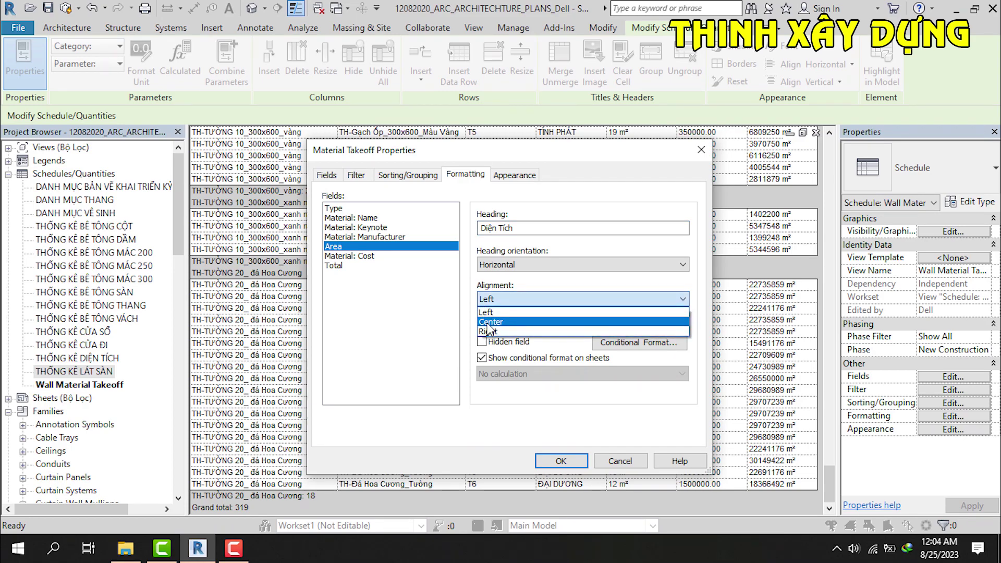
click(545, 322)
click(673, 266)
click(495, 288)
click(681, 300)
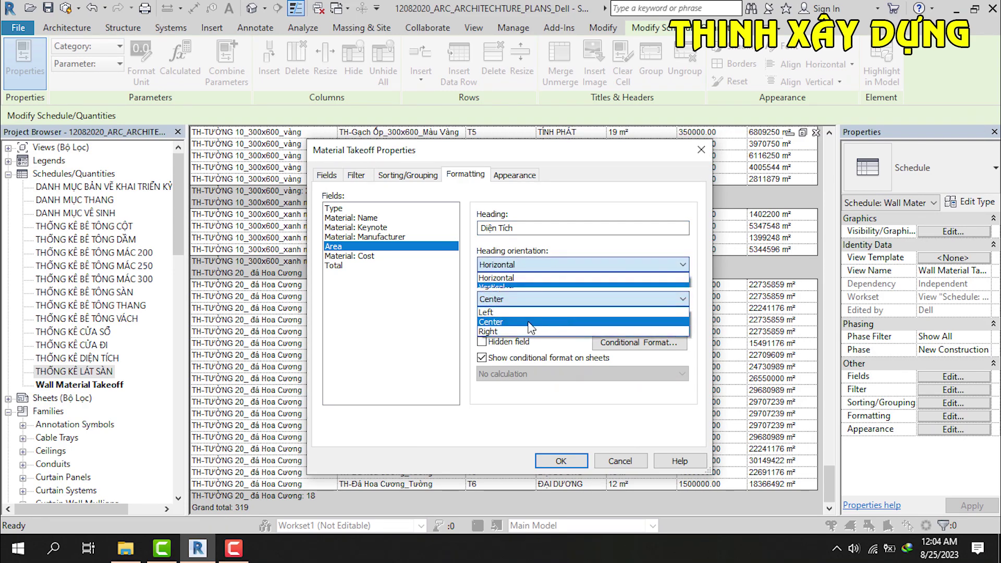
click(487, 332)
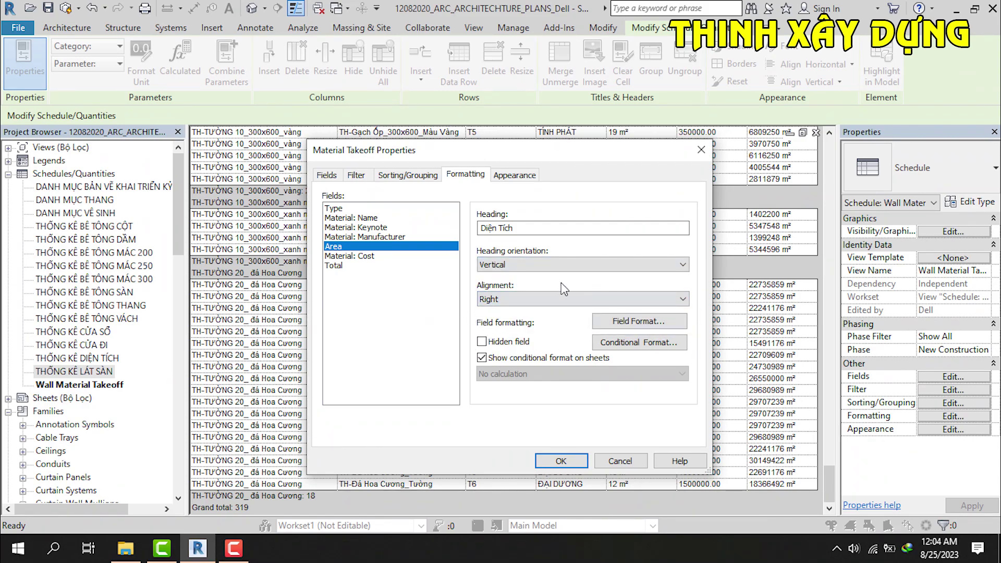
Step: Retitle Material: Cost as 'Đơn Giá' with a vertical heading and right alignment
click(363, 257)
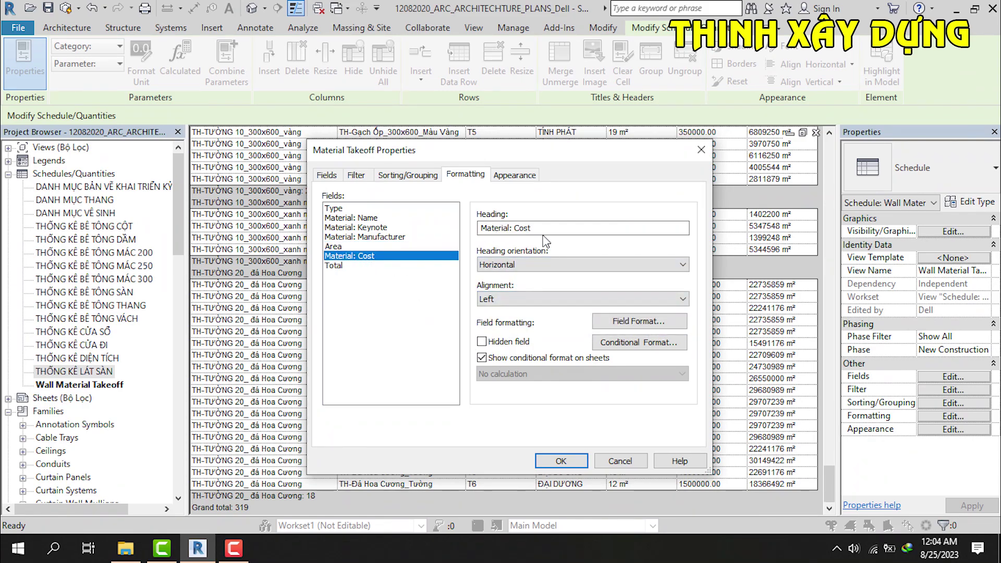
drag(542, 230, 466, 229)
text(Đơn G)
text(iá)
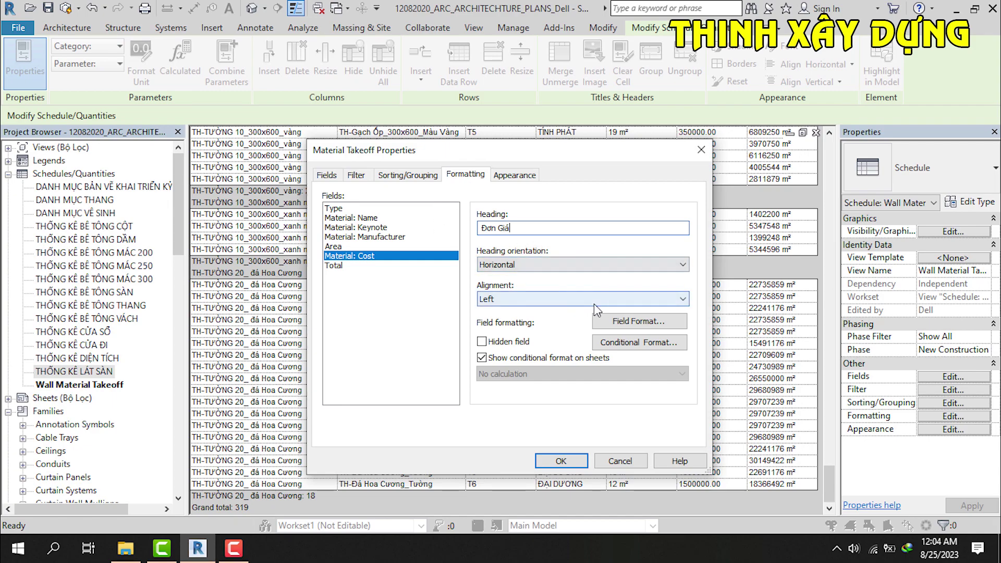
click(594, 303)
click(486, 322)
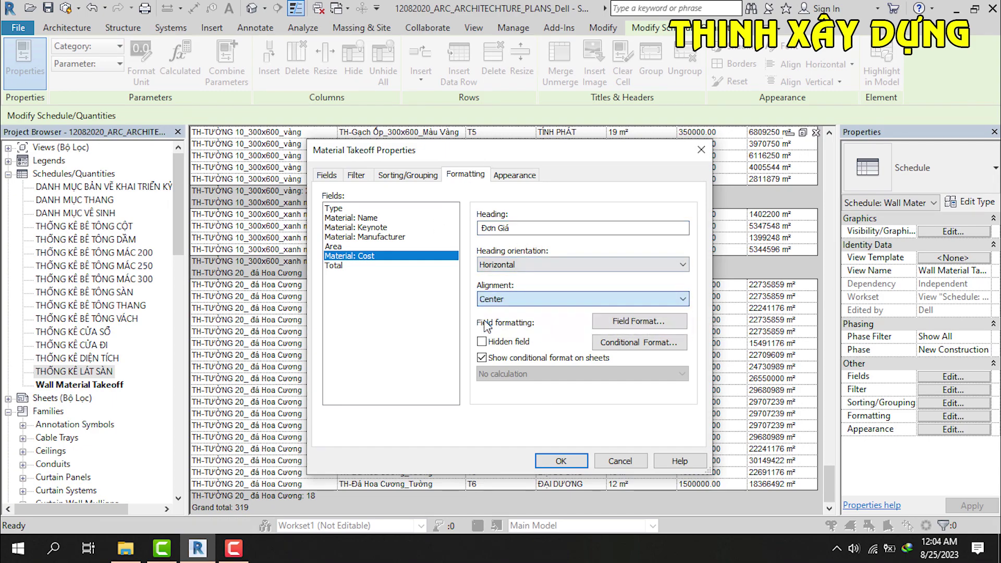
click(661, 265)
click(496, 287)
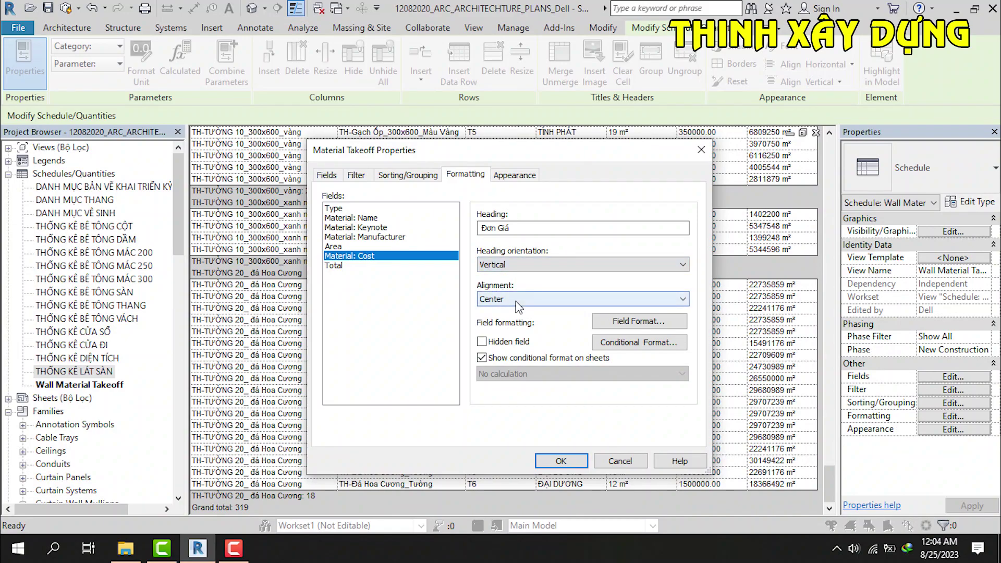
click(498, 299)
click(496, 333)
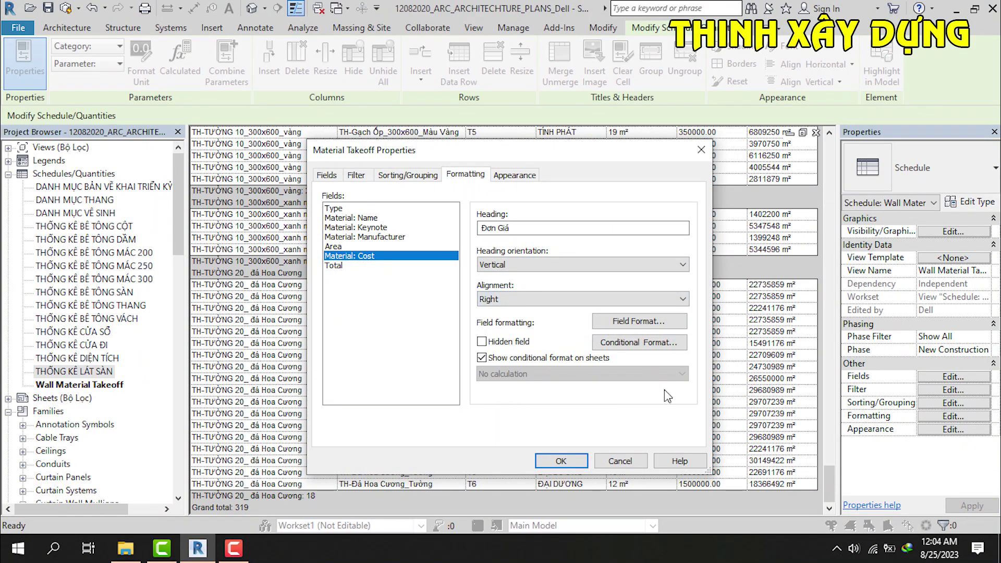
Step: Set the Total field to Calculate totals
click(334, 266)
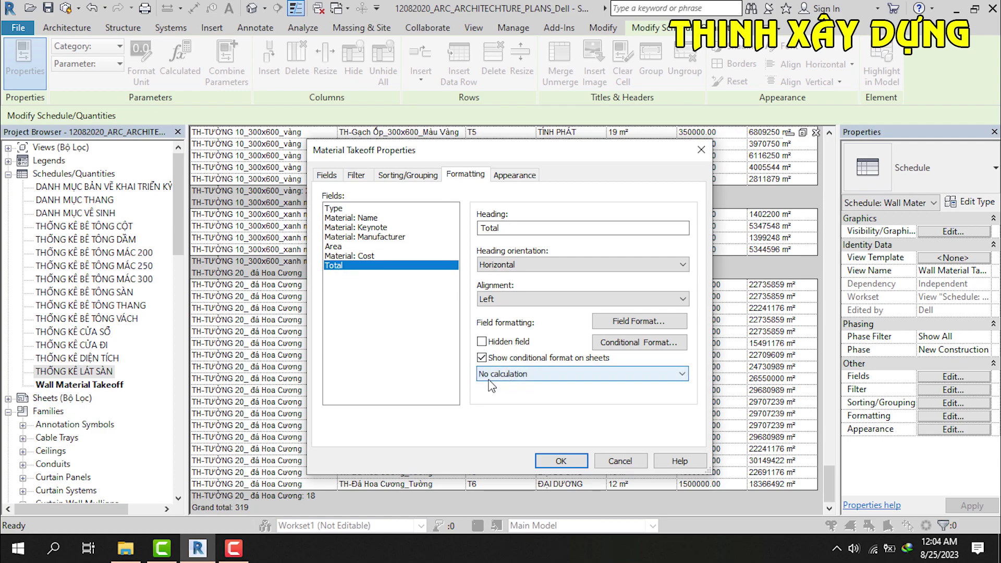
click(517, 376)
click(516, 397)
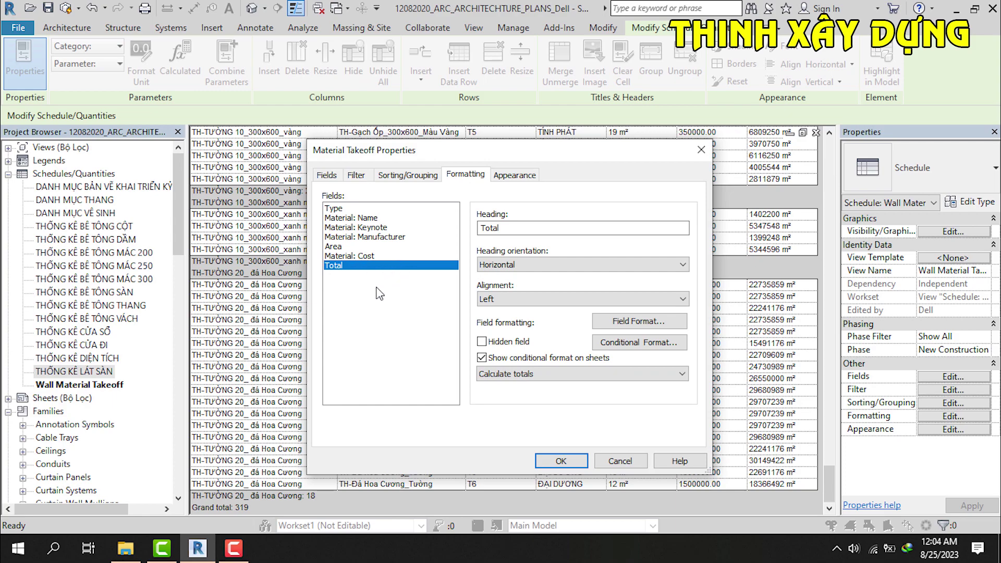
click(336, 247)
Step: Format Area with its own settings: 2 decimal places and digit grouping
click(634, 324)
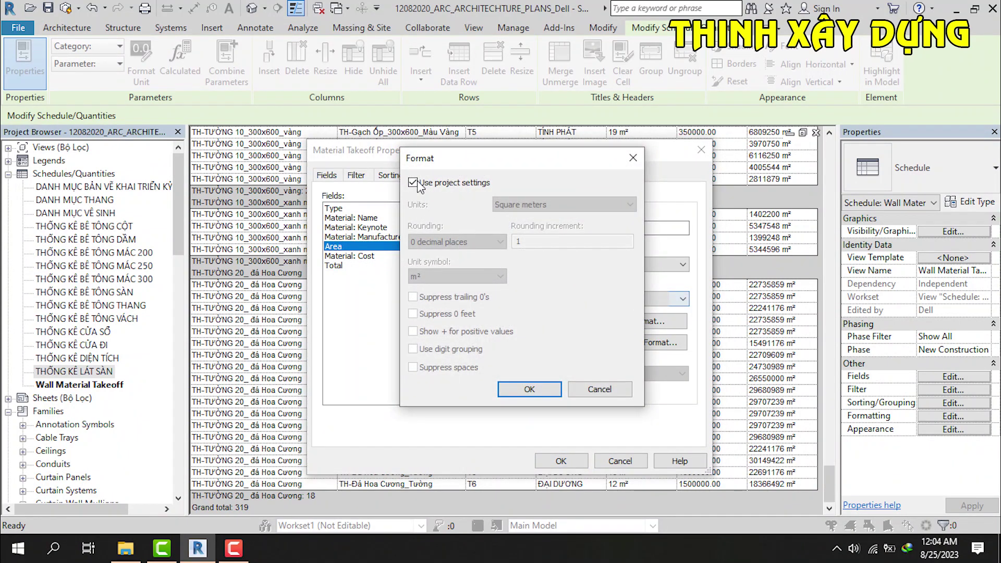
click(413, 183)
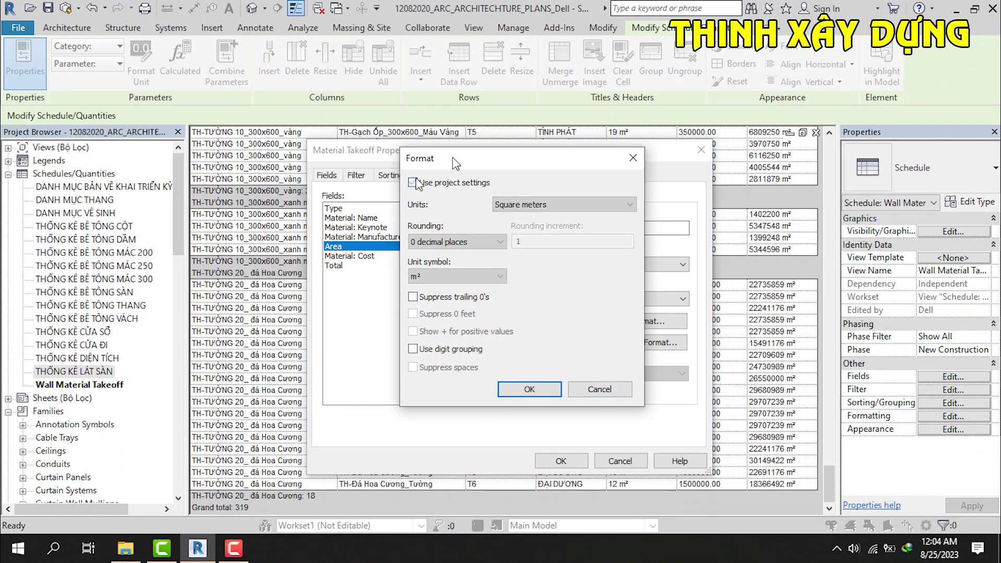
drag(453, 164, 569, 163)
click(585, 243)
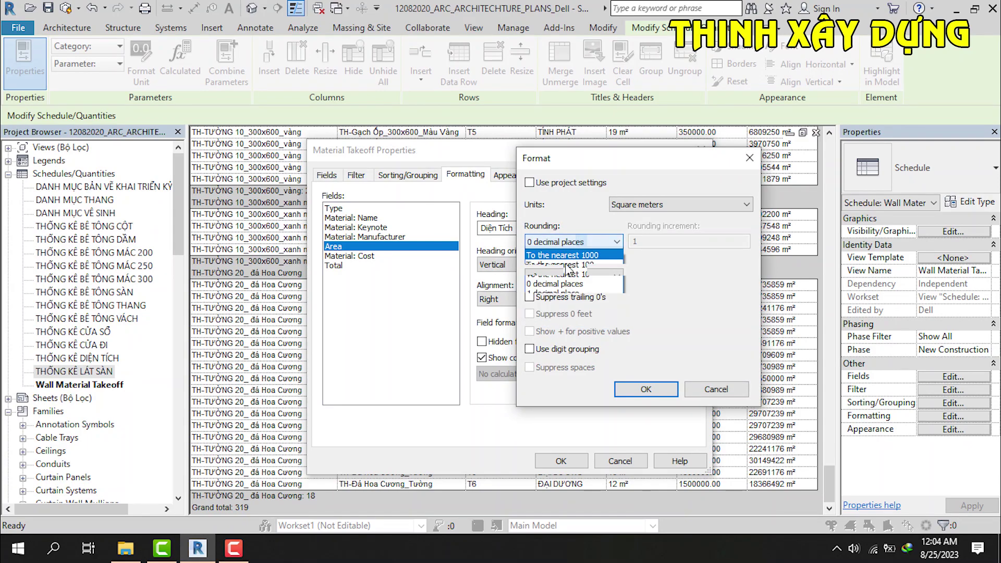
click(539, 322)
click(574, 241)
click(542, 303)
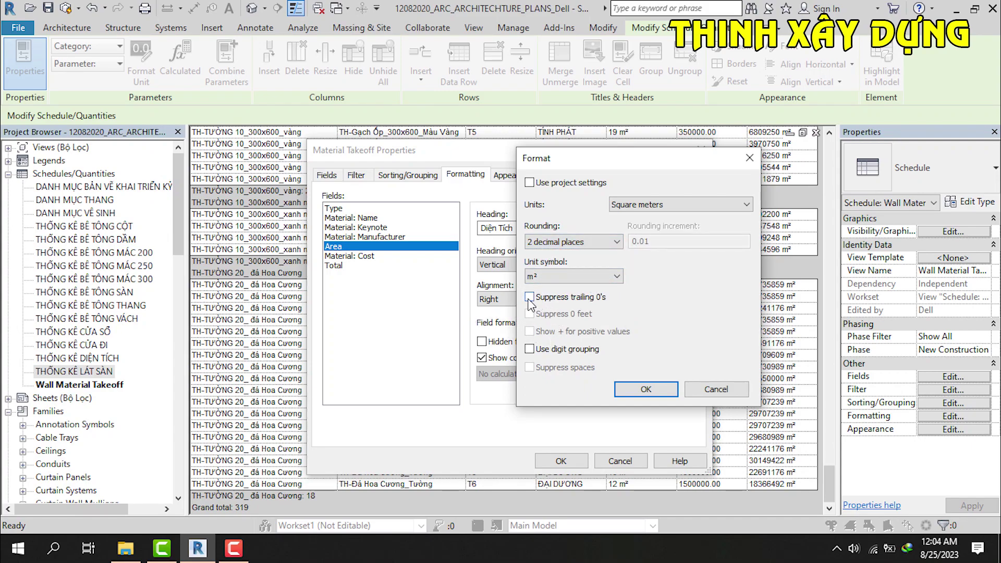
click(530, 350)
click(626, 390)
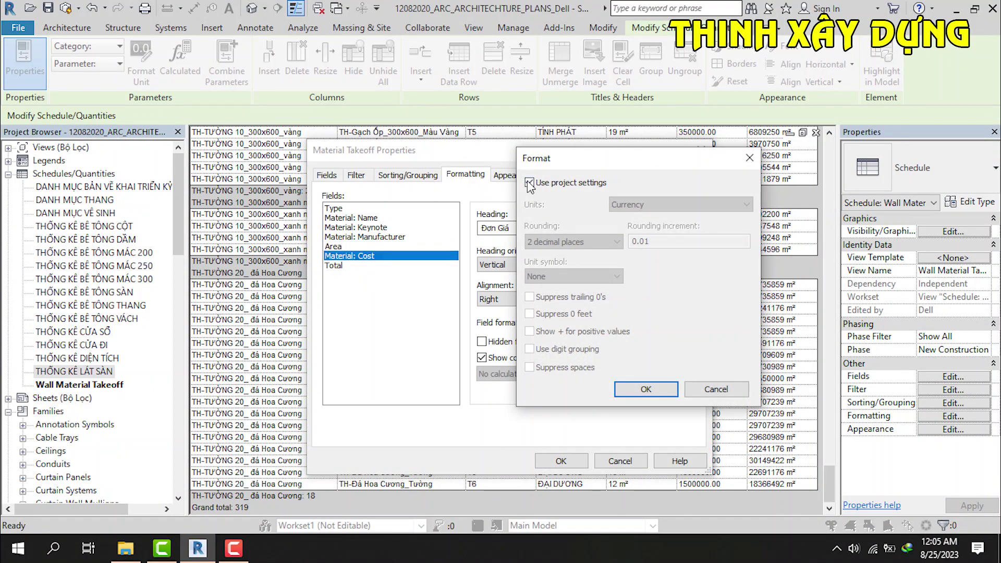
Step: Format Cost with its own settings: 0 decimal places, trailing zeros hidden
click(529, 182)
click(538, 242)
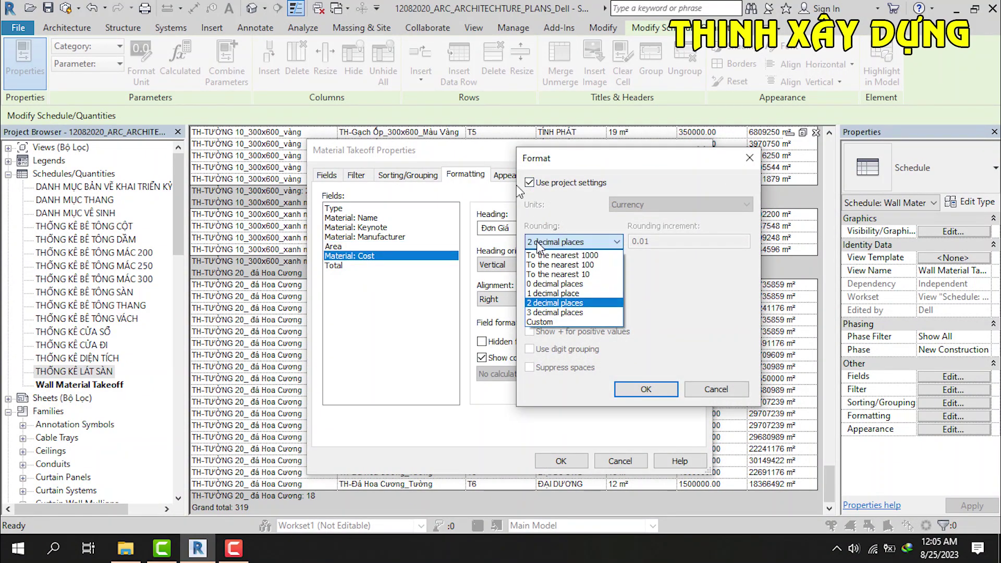
click(544, 285)
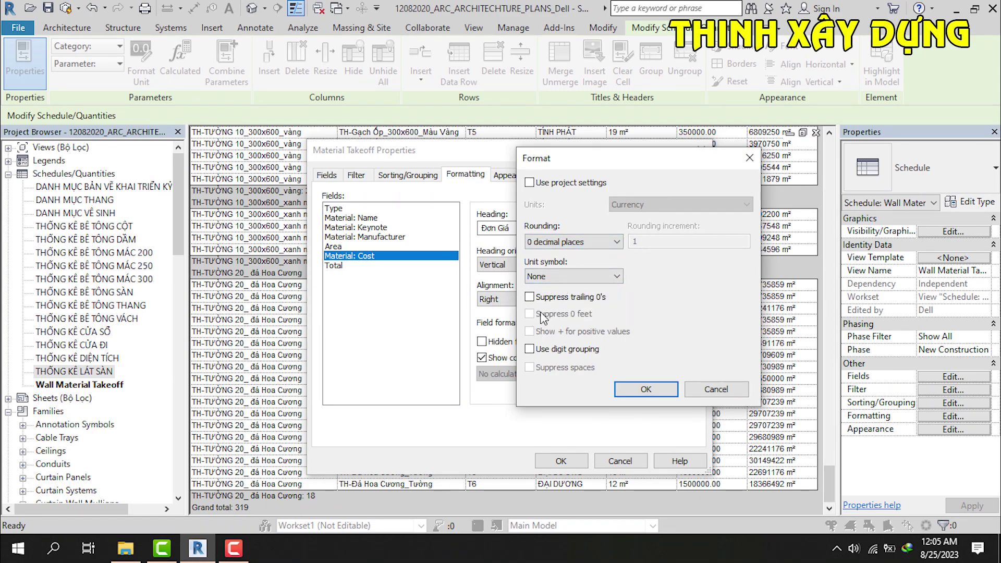
click(530, 297)
click(646, 389)
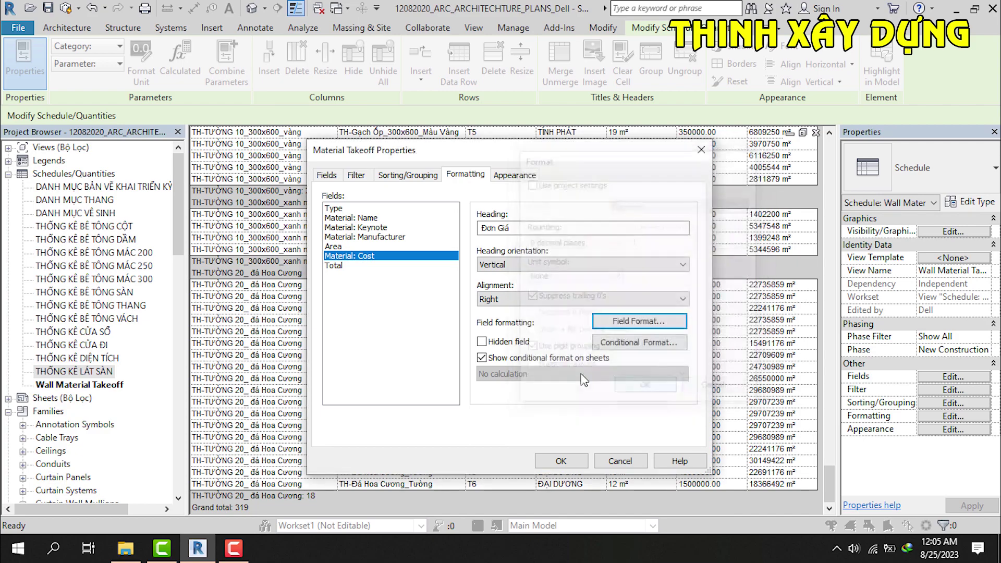
Step: Format Total with no unit symbol and apply the changes to the schedule
click(338, 266)
click(628, 322)
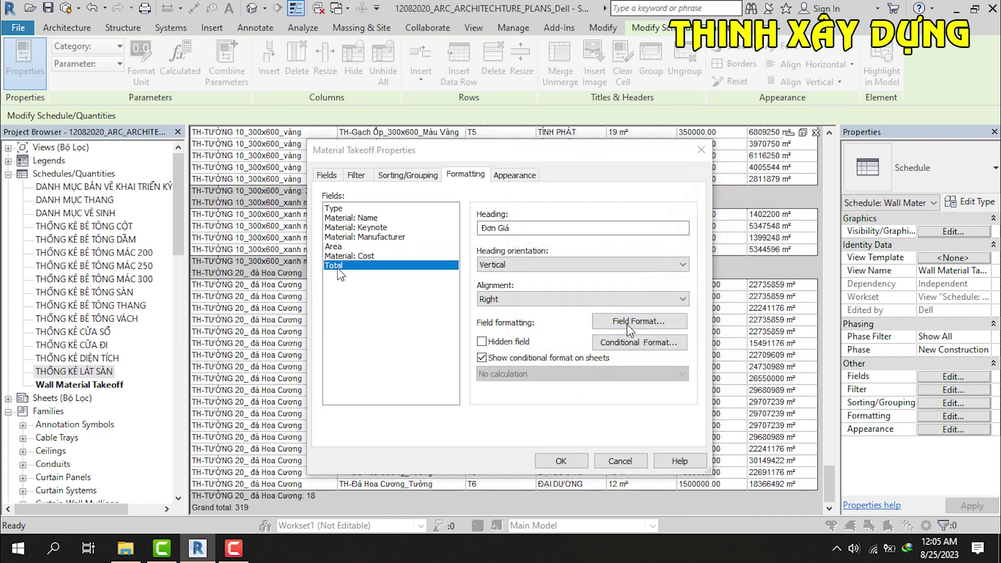
click(530, 182)
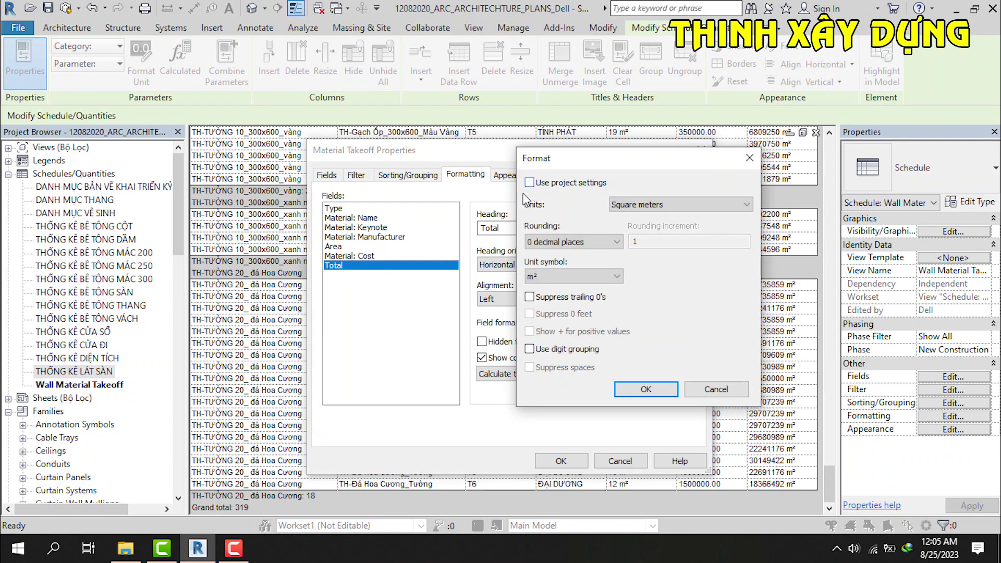
click(558, 277)
click(536, 286)
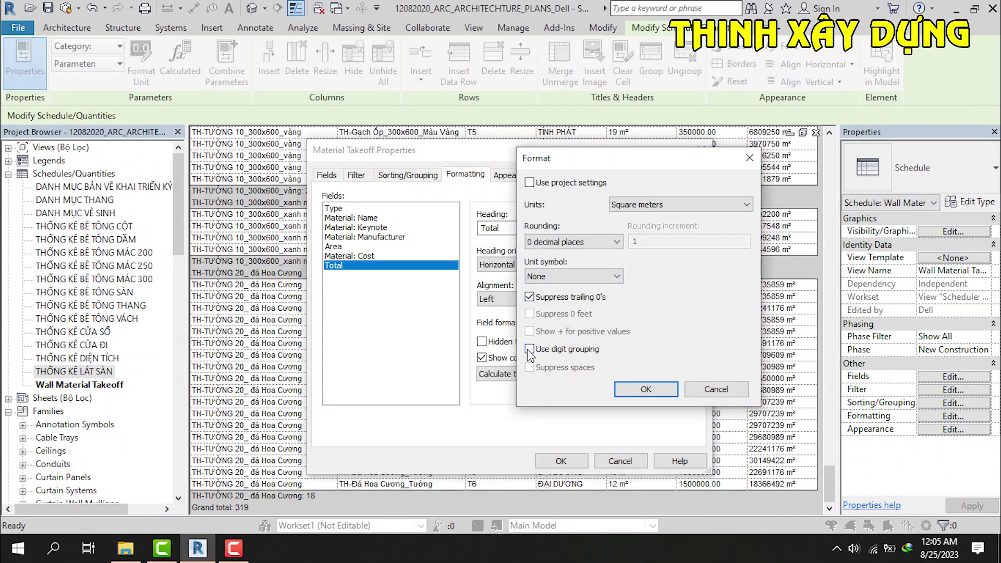
click(630, 392)
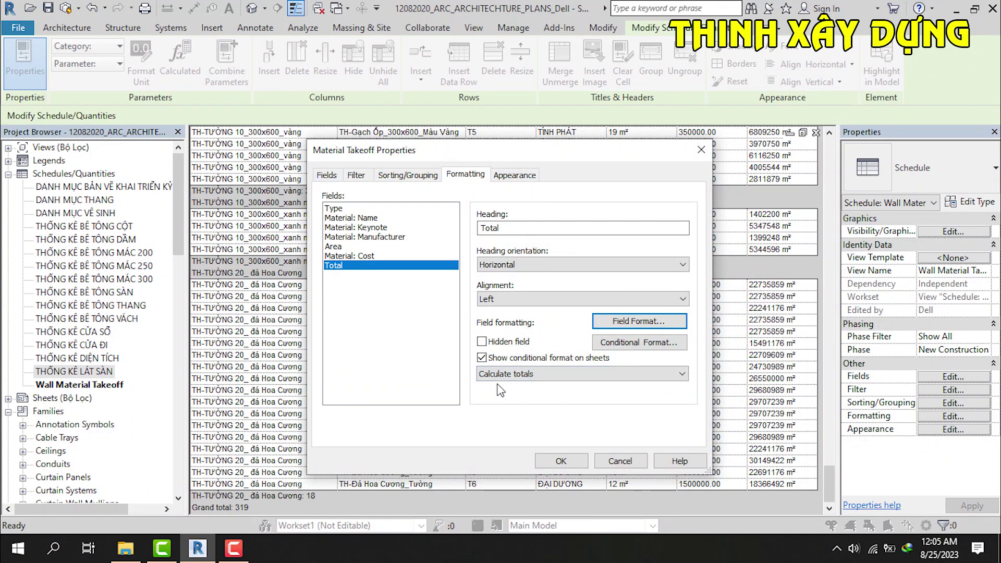
click(561, 463)
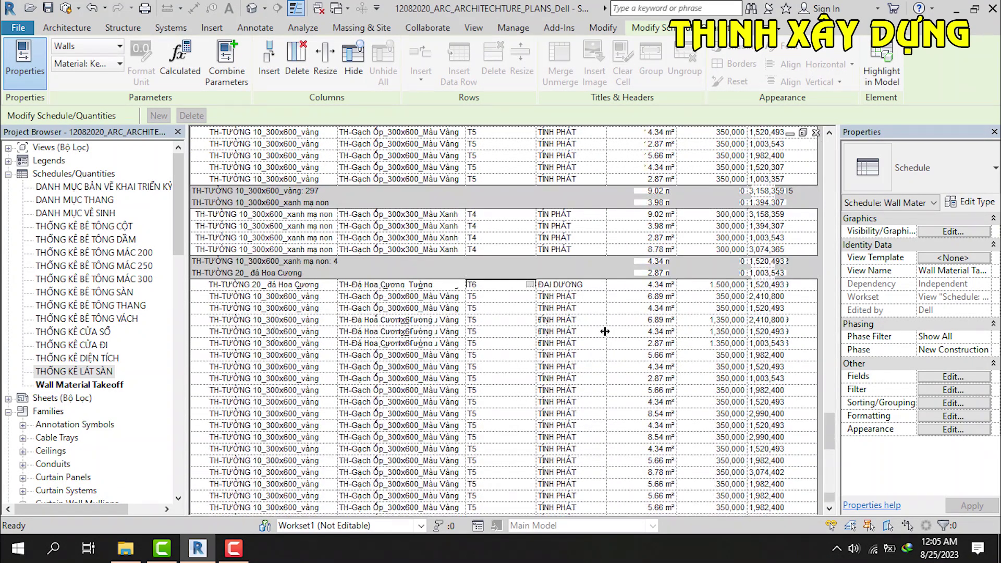
Step: Vertically center the selected schedule cells
scroll(605, 378, up, 5)
scroll(608, 365, up, 5)
scroll(610, 344, up, 5)
scroll(617, 311, up, 5)
scroll(617, 310, up, 5)
scroll(617, 310, up, 5)
scroll(617, 309, up, 5)
scroll(617, 308, up, 5)
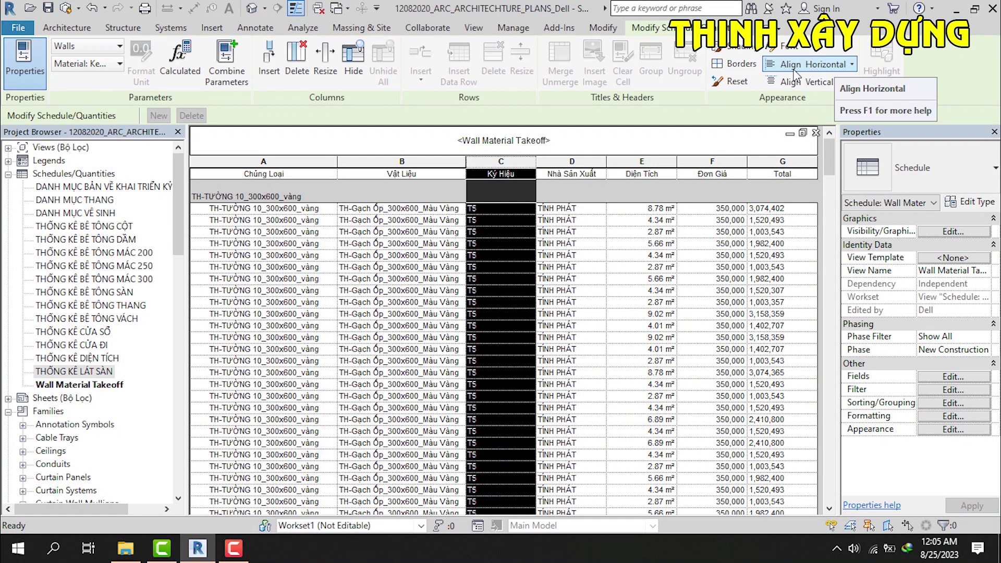
click(801, 82)
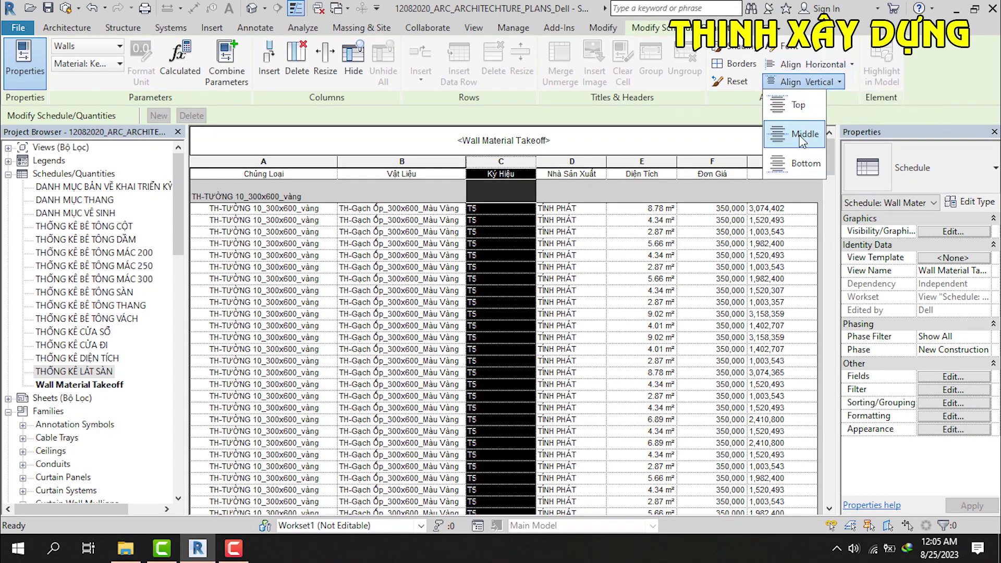
click(803, 135)
click(473, 241)
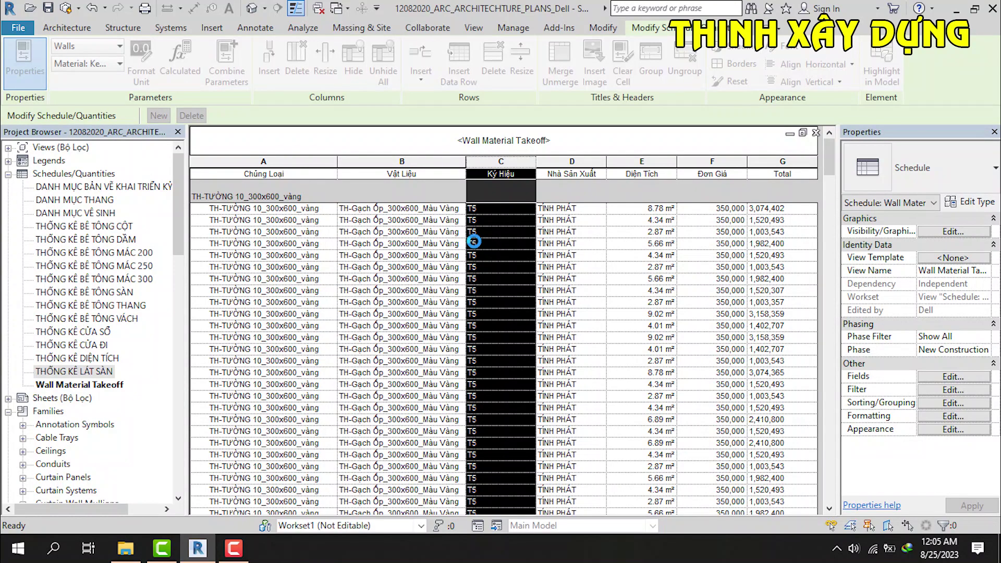
click(474, 241)
Step: Center the T5 values in column C both vertically and horizontally
click(811, 83)
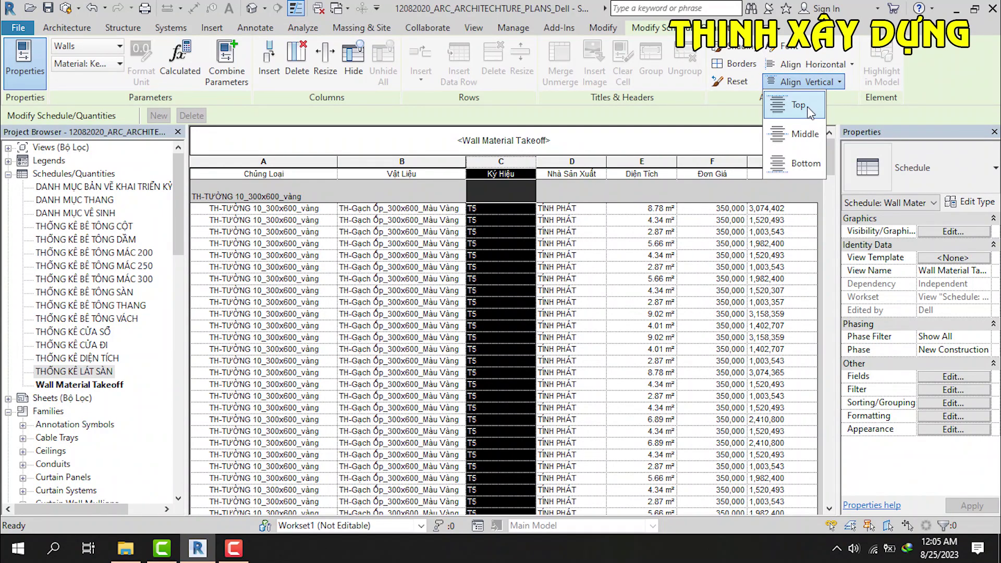
click(804, 135)
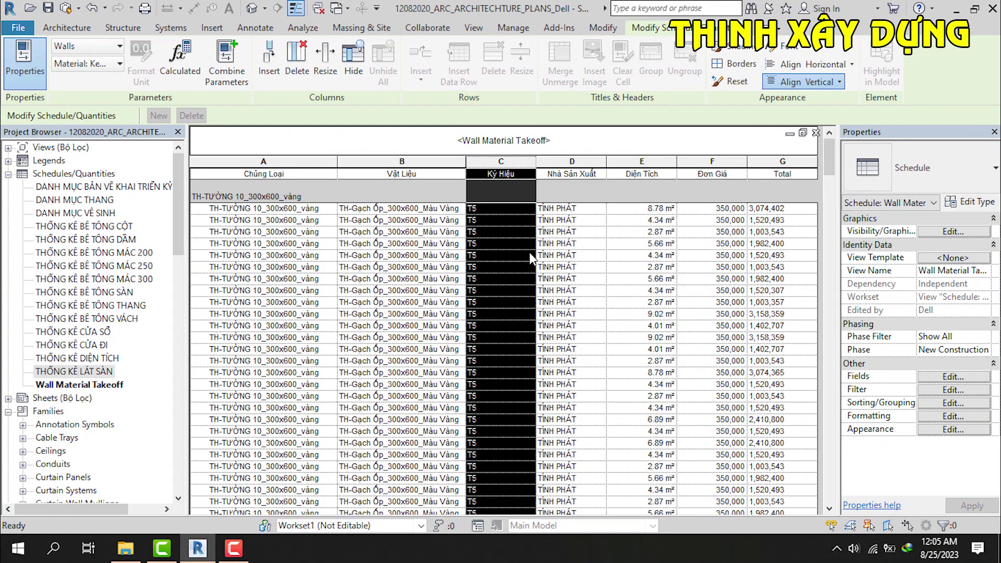
click(802, 68)
click(806, 116)
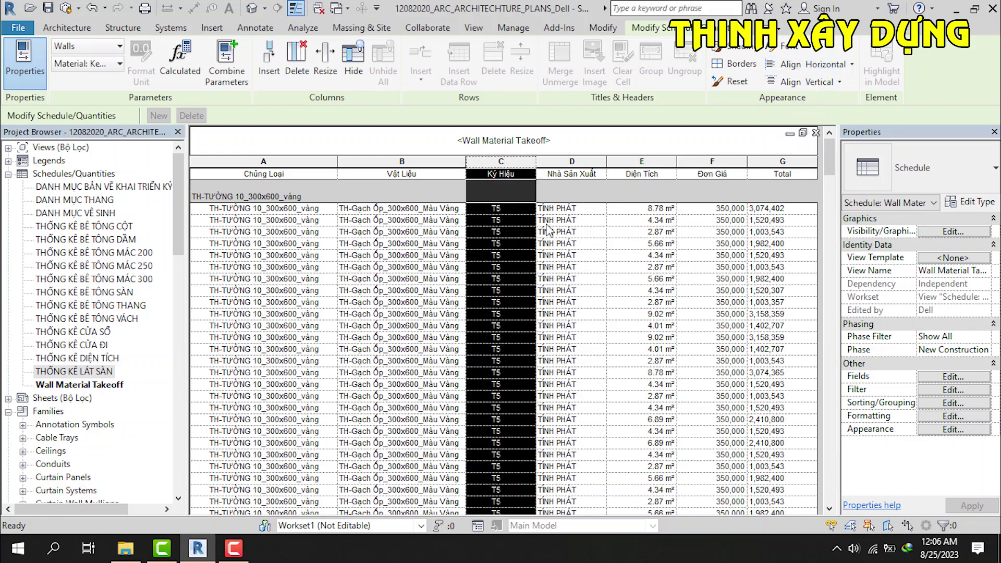
click(524, 254)
click(574, 372)
scroll(454, 412, down, 5)
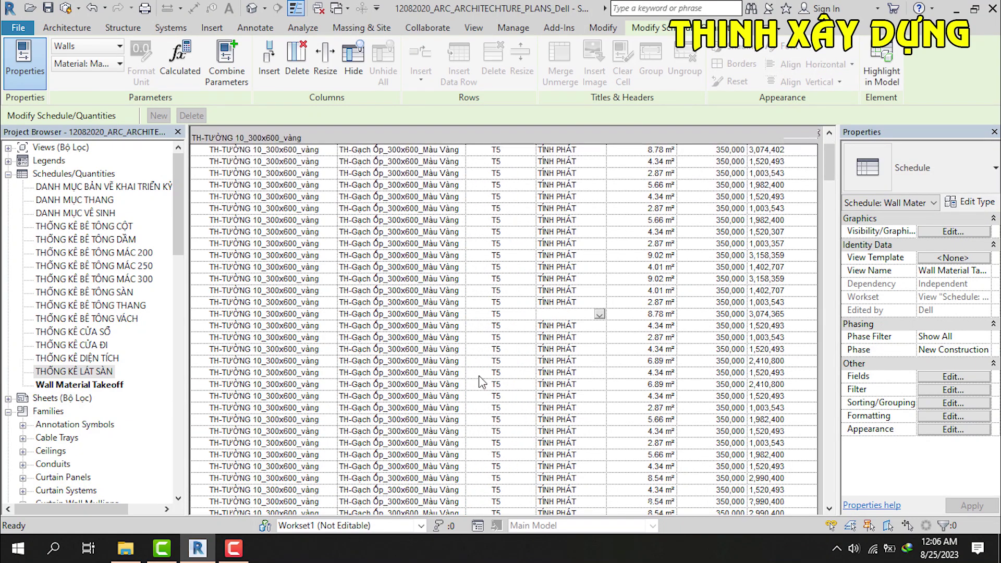
scroll(501, 368, down, 3)
scroll(526, 340, up, 5)
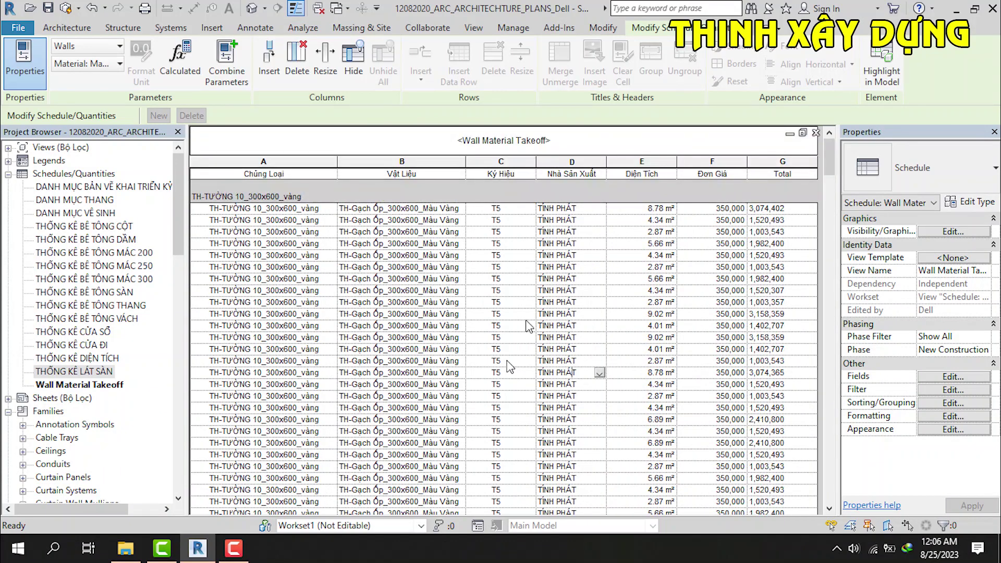
scroll(339, 272, down, 3)
scroll(365, 313, down, 2)
scroll(376, 334, down, 2)
scroll(381, 341, down, 2)
scroll(381, 344, down, 2)
scroll(349, 432, down, 2)
scroll(417, 433, down, 2)
scroll(474, 433, down, 2)
scroll(477, 433, down, 1)
scroll(501, 423, down, 1)
scroll(502, 421, down, 1)
scroll(502, 420, down, 2)
scroll(469, 421, up, 3)
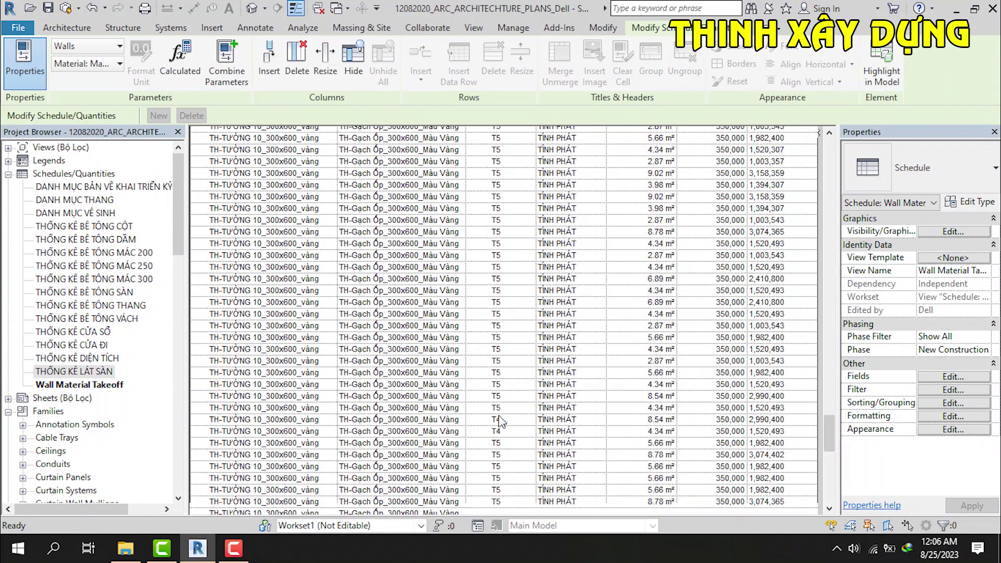
scroll(281, 394, down, 5)
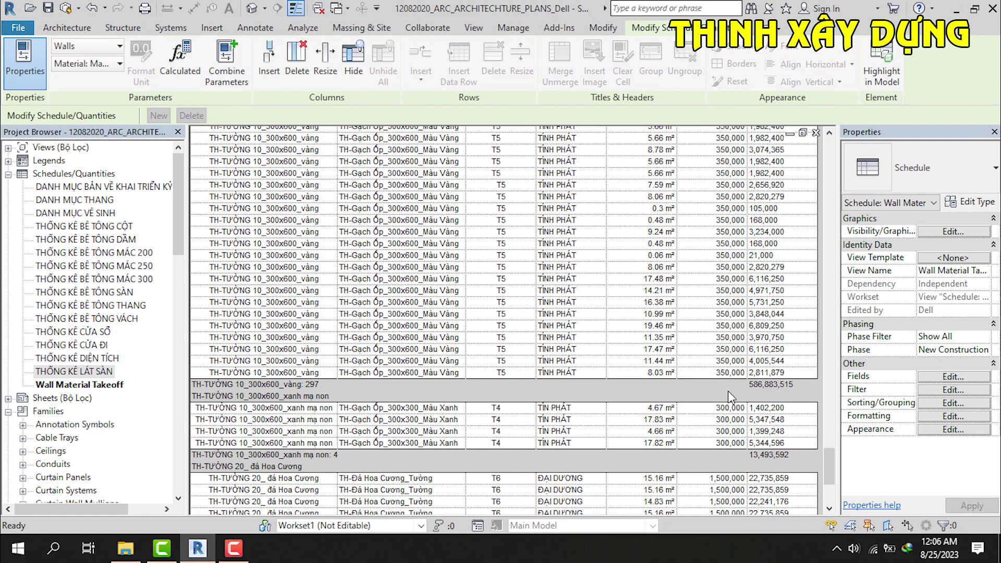
scroll(663, 417, down, 3)
scroll(662, 417, up, 3)
scroll(663, 417, down, 3)
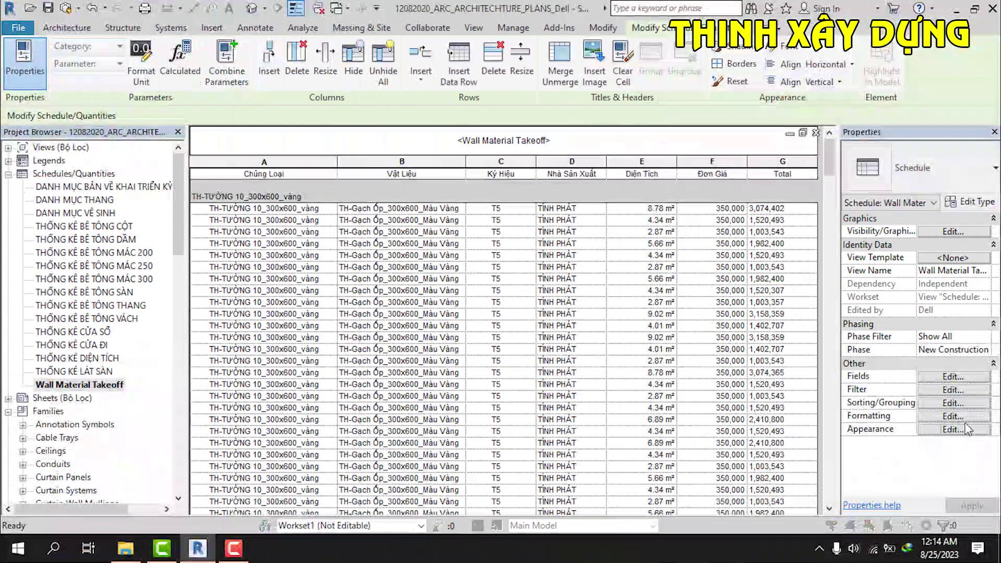
Step: Turn off 'Blank row before data' in the schedule's Appearance settings
click(966, 430)
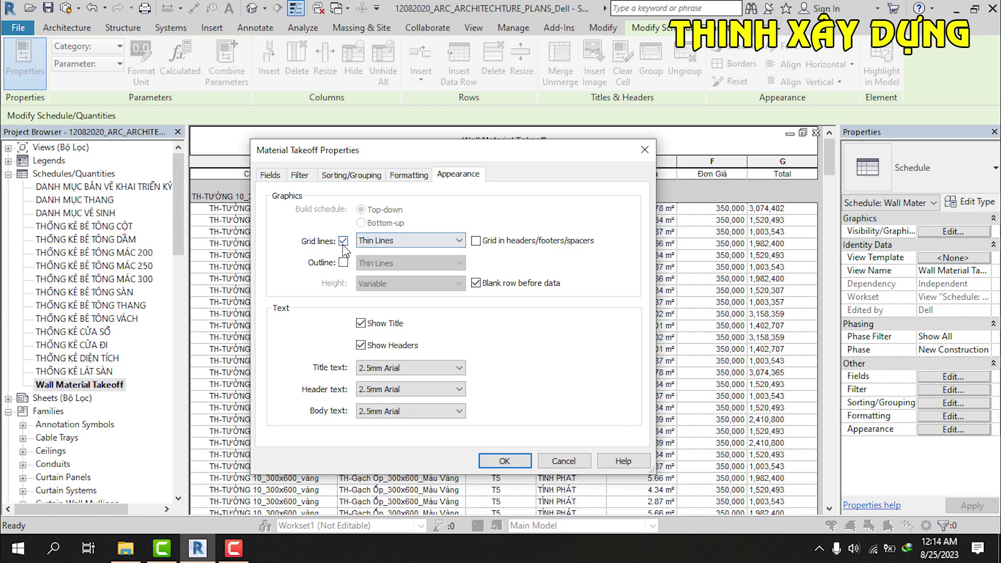
click(476, 283)
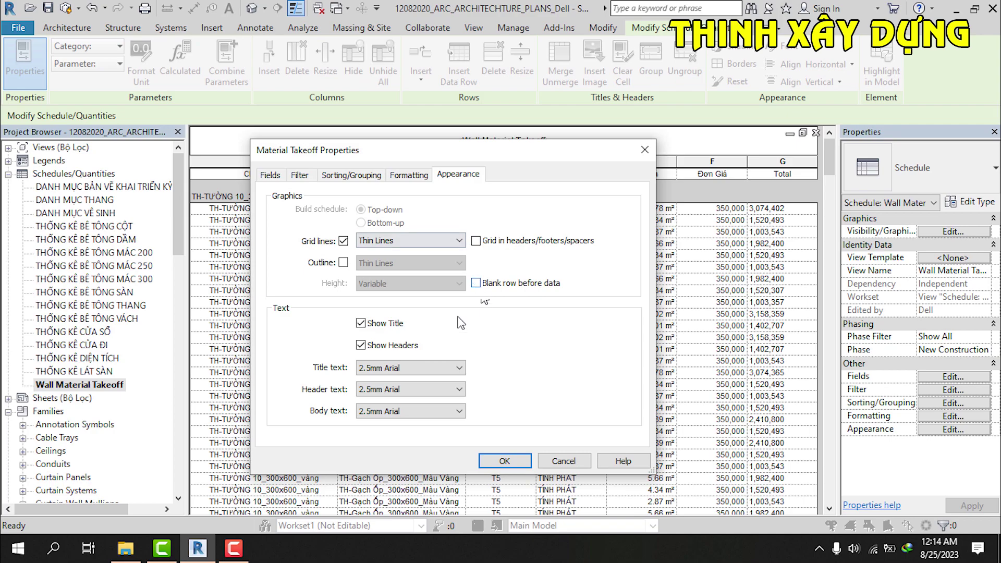
click(493, 462)
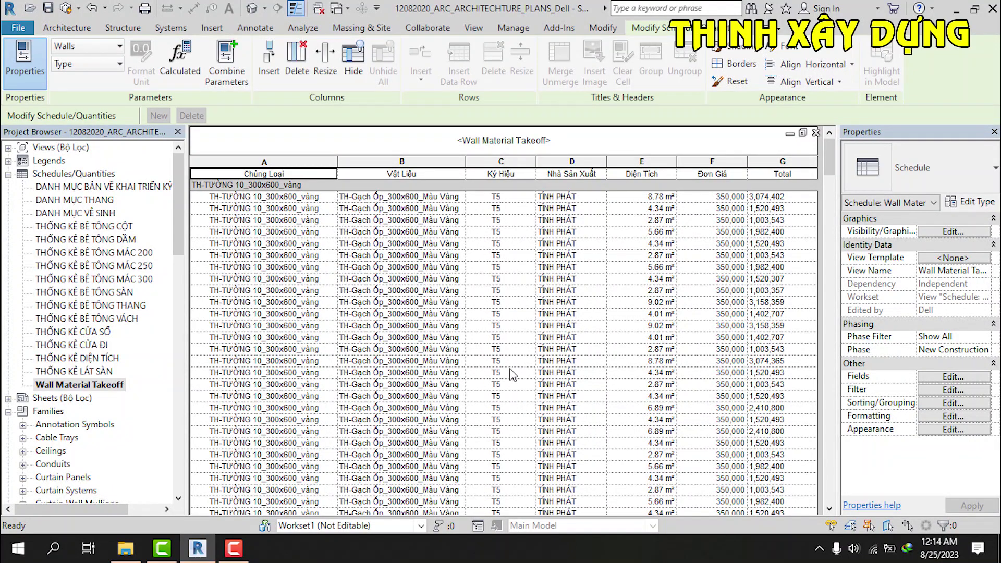
Step: Left-align the Chủng Loại column and center its header
scroll(469, 376, down, 3)
scroll(485, 355, down, 2)
scroll(506, 386, down, 3)
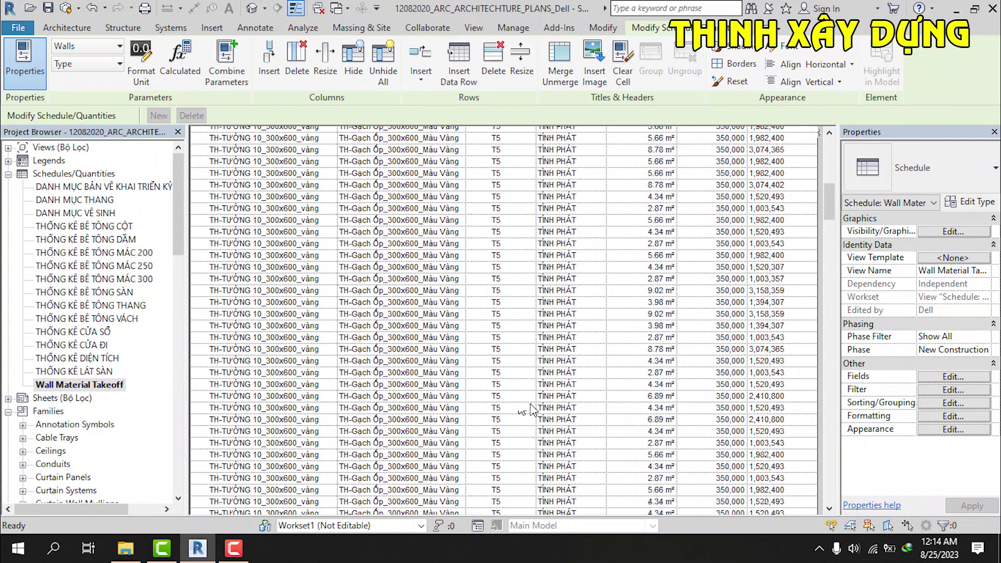
scroll(547, 396, down, 2)
scroll(554, 401, down, 2)
scroll(556, 402, down, 2)
scroll(559, 403, down, 2)
scroll(563, 404, down, 2)
scroll(563, 405, down, 2)
scroll(566, 409, down, 2)
scroll(568, 415, down, 2)
scroll(571, 420, down, 2)
scroll(572, 420, down, 5)
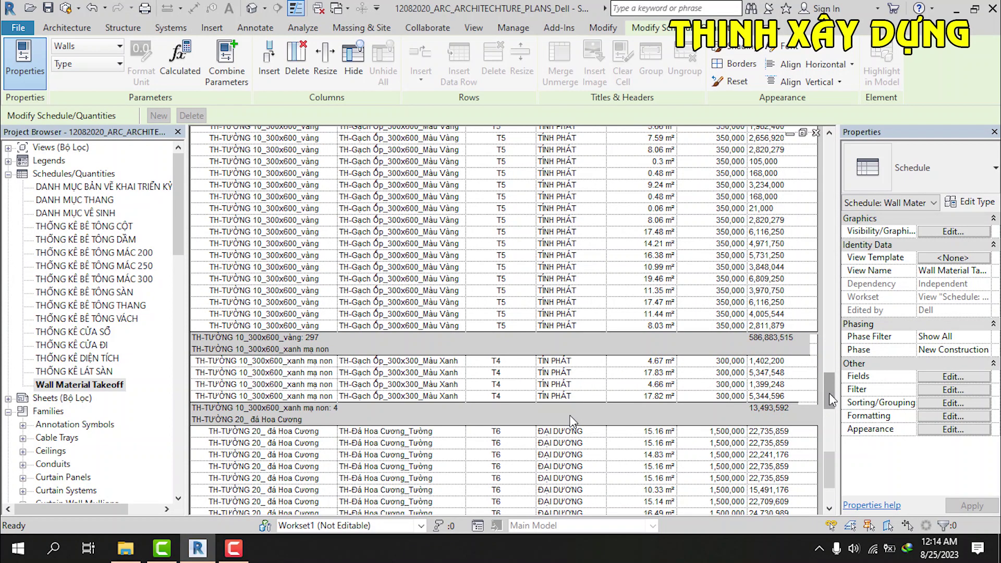
drag(830, 470, 831, 154)
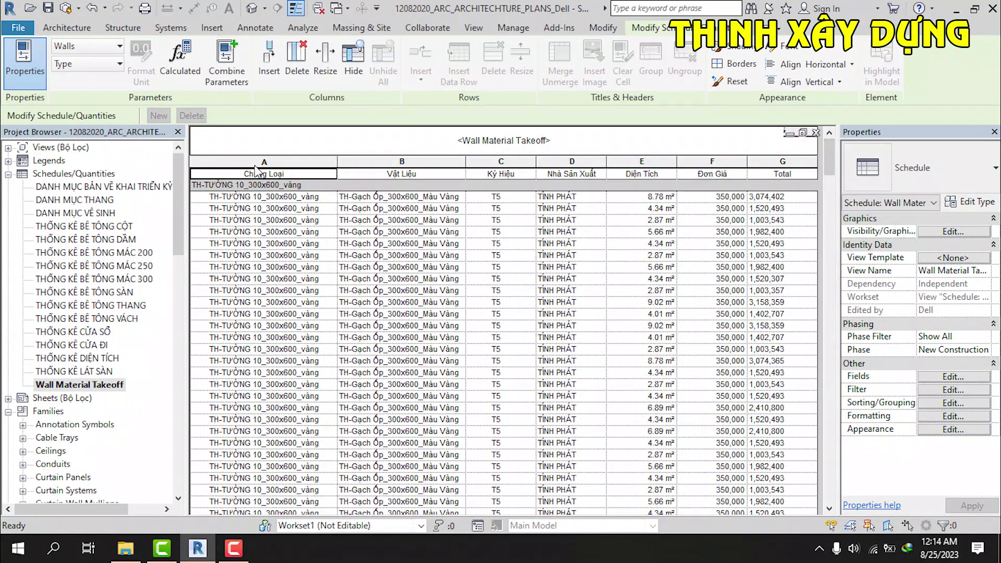
click(255, 162)
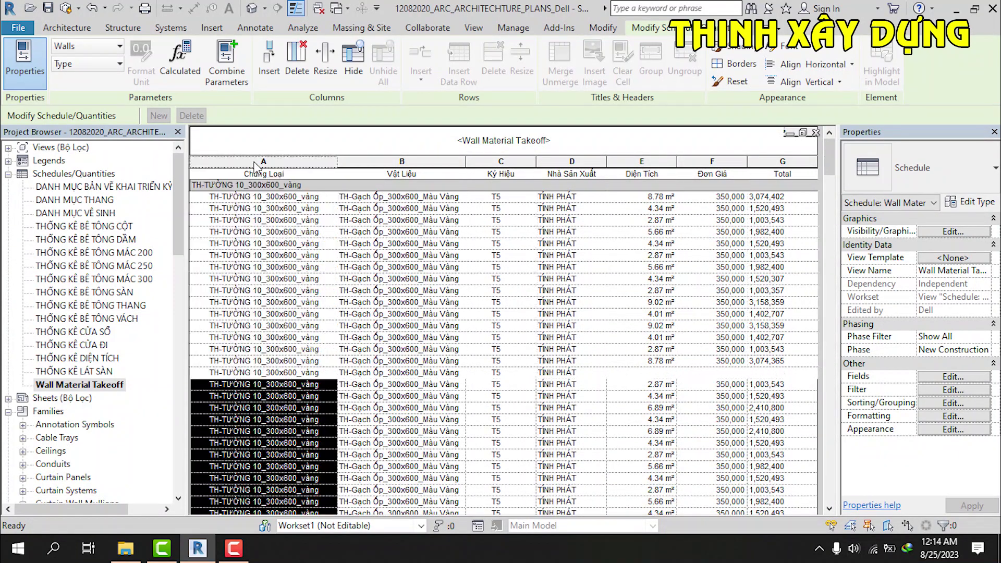
click(813, 64)
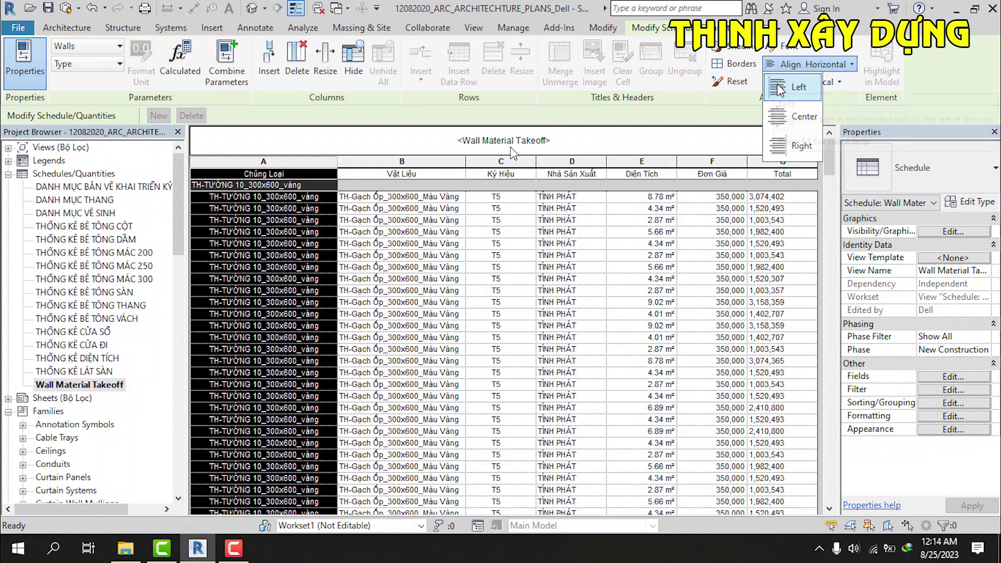
click(790, 87)
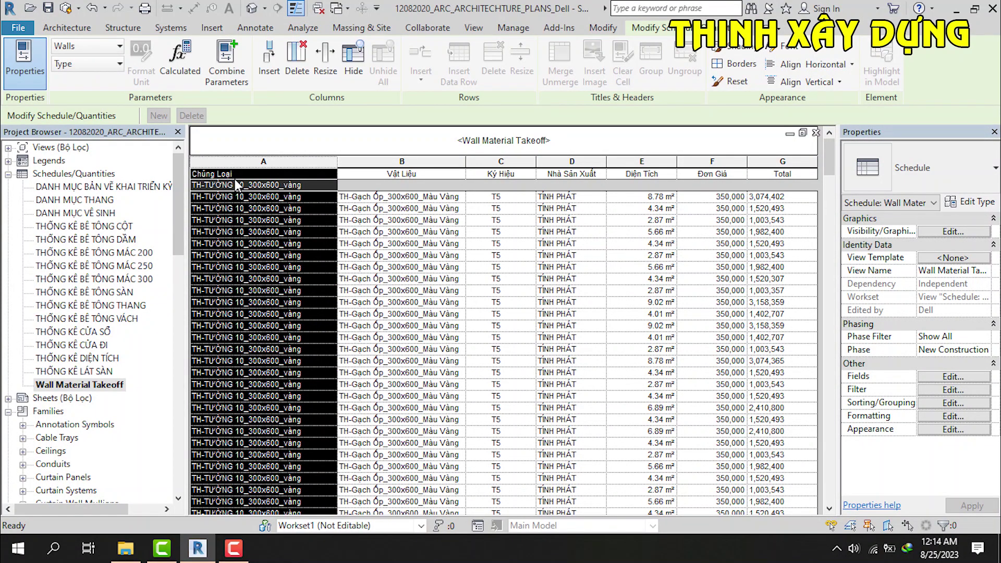
click(241, 175)
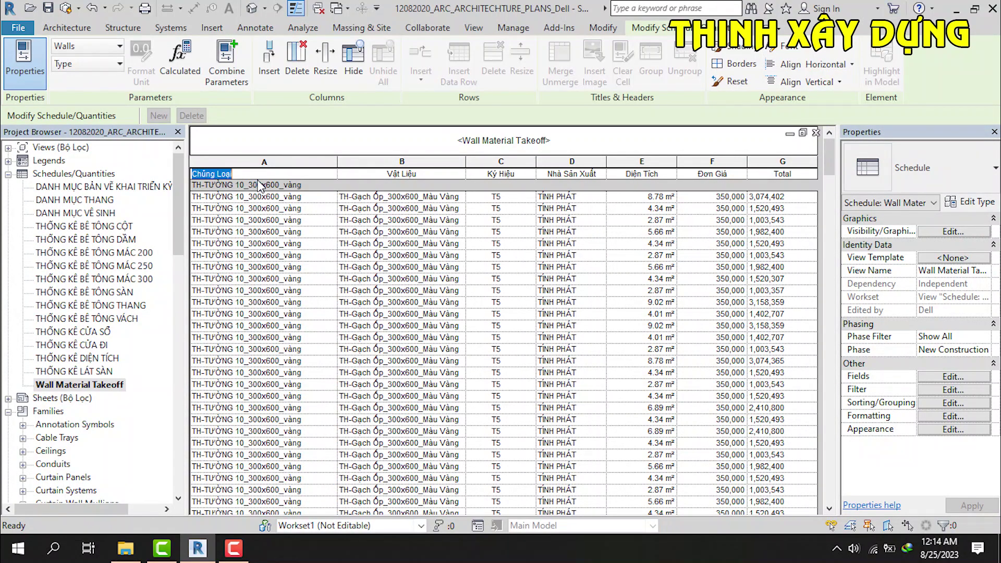
click(808, 64)
click(791, 120)
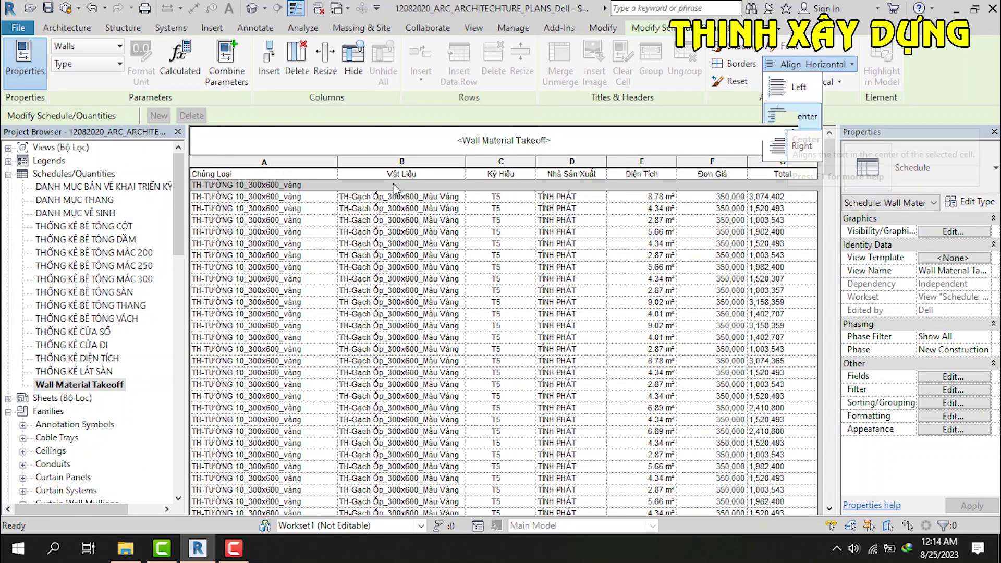
click(401, 177)
Step: Left-align the Vật Liệu column and center its header
click(403, 165)
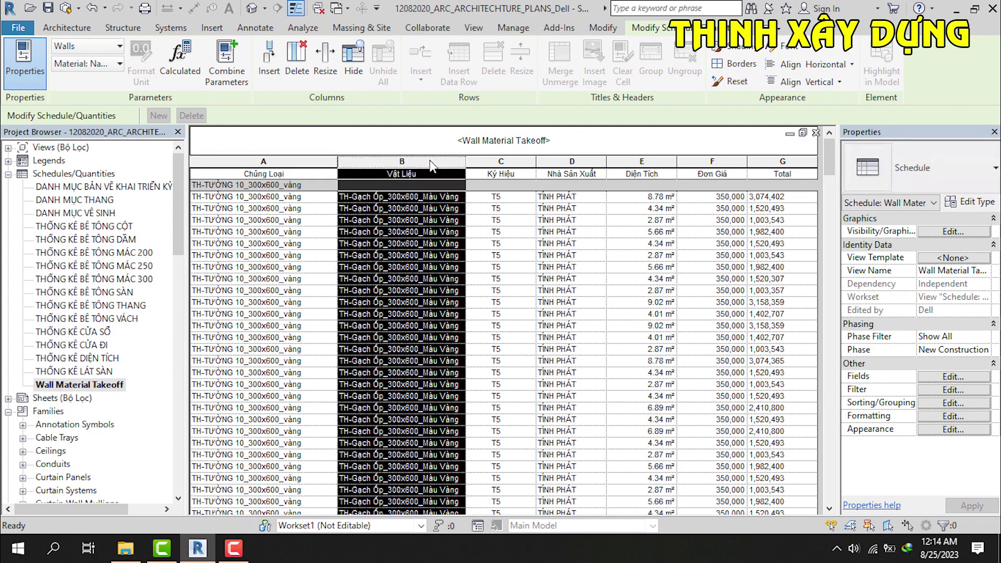
click(827, 73)
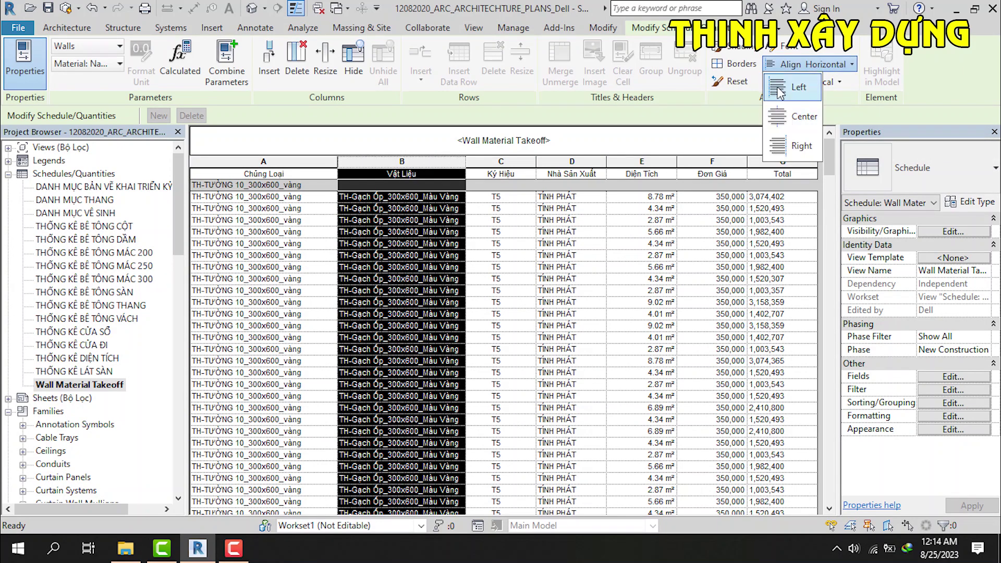
click(790, 85)
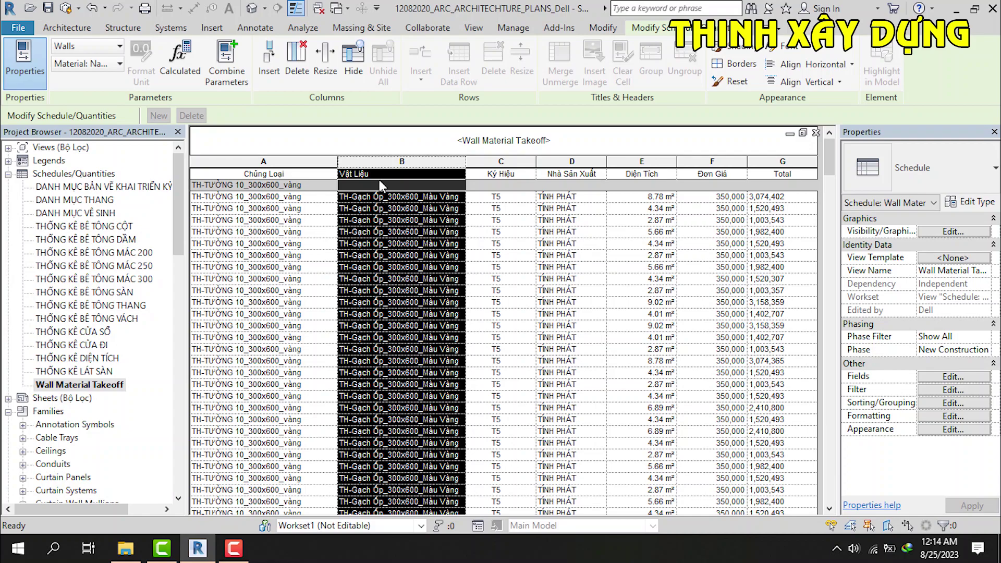
click(397, 175)
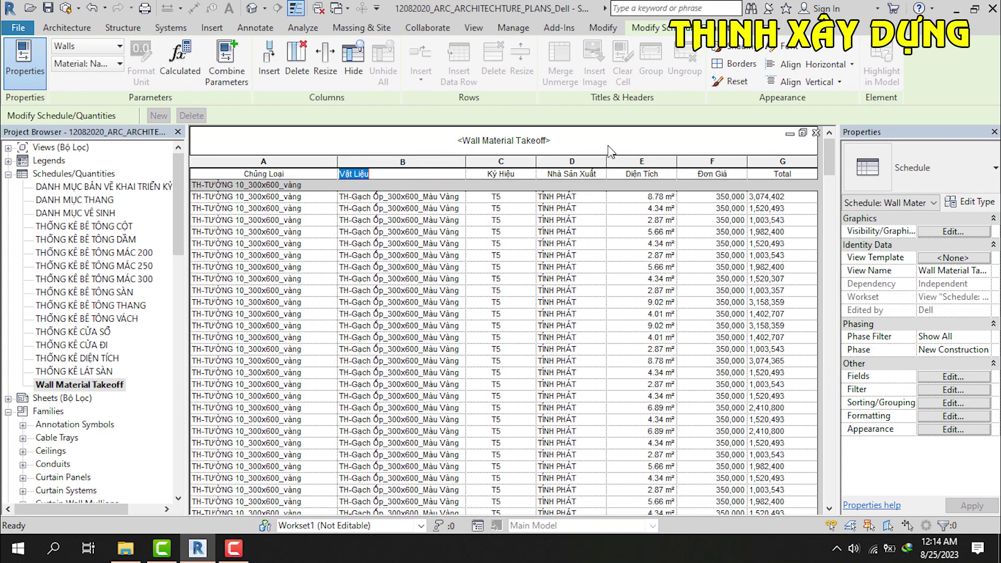
click(798, 65)
click(798, 116)
Step: Center the Ký Hiệu and Nhà Sản Xuất columns
click(510, 162)
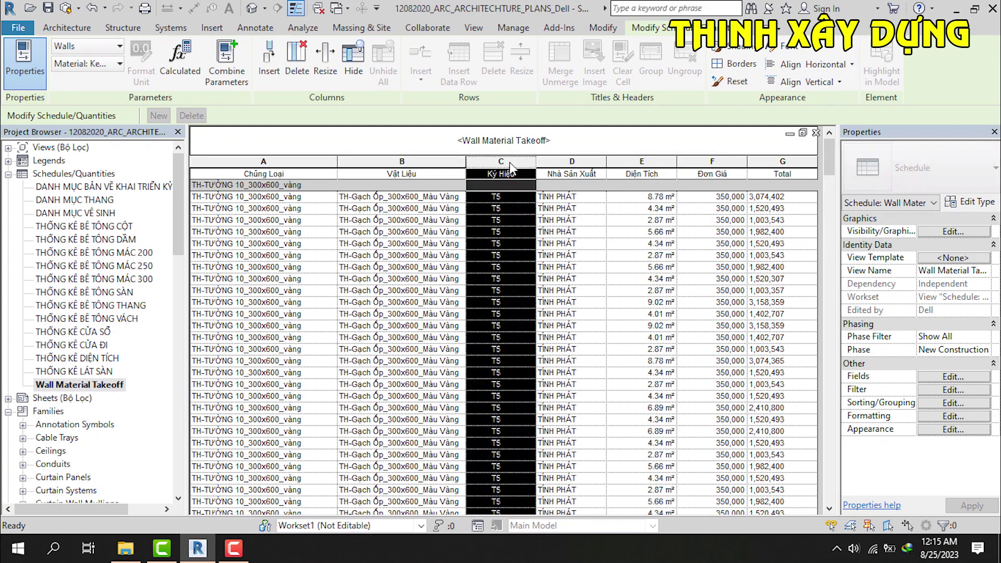
click(824, 73)
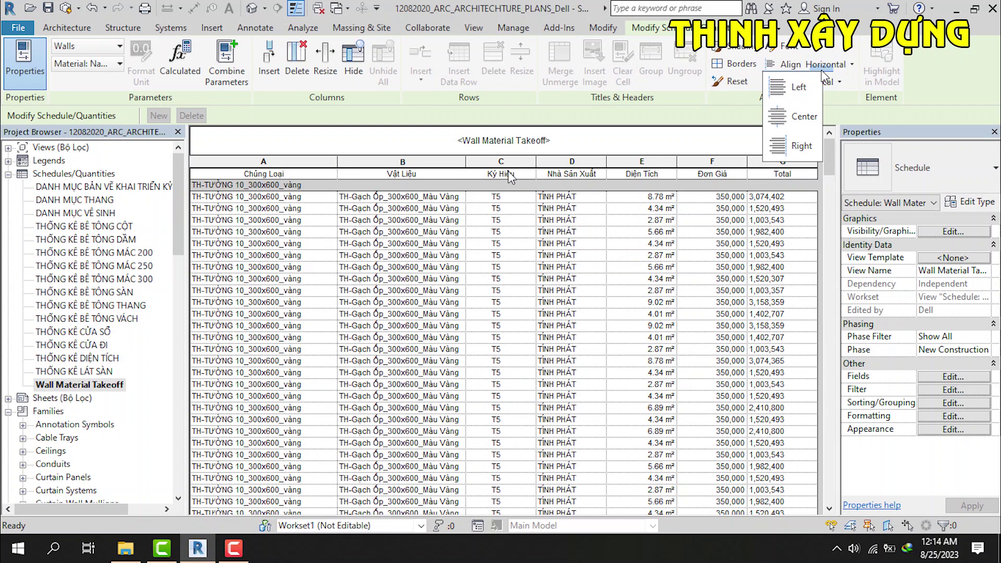
click(798, 113)
click(572, 162)
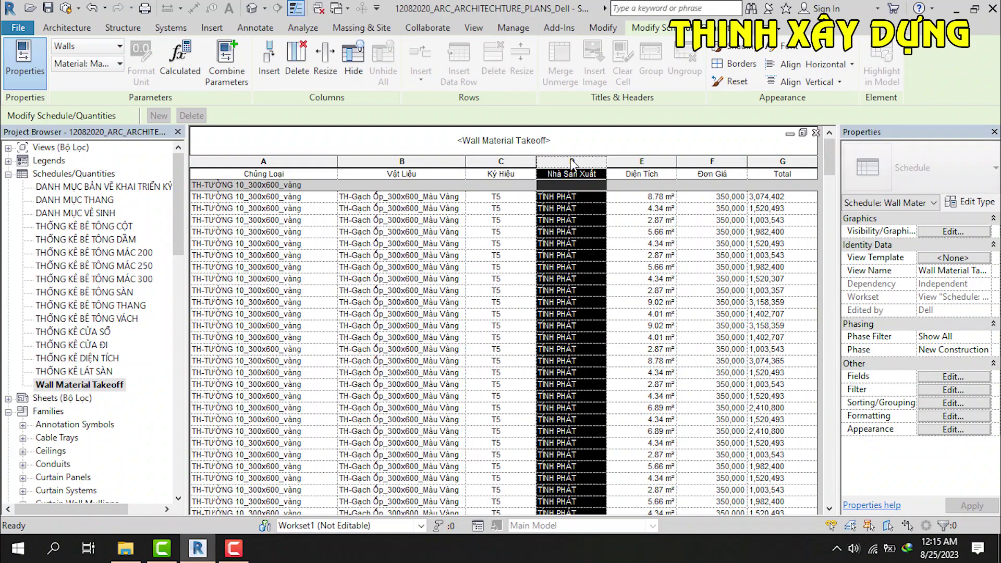
click(830, 65)
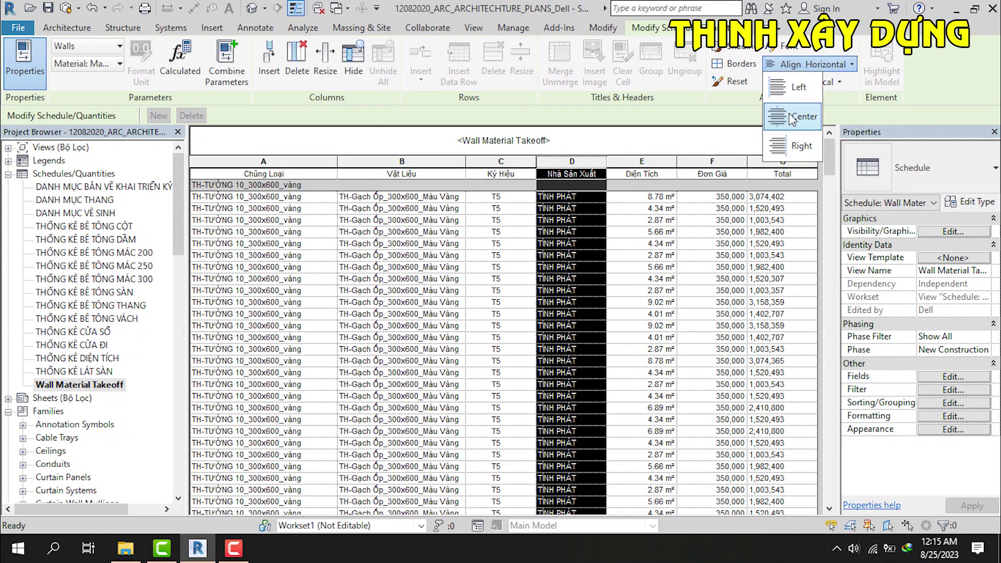
click(789, 114)
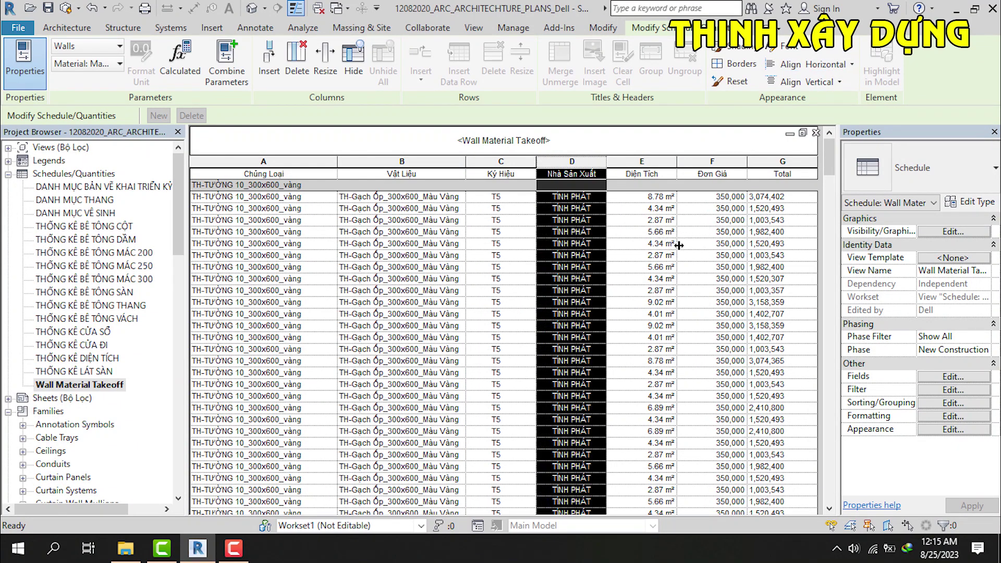
Step: Right-align the Diện Tích values and center its header
click(653, 168)
click(812, 64)
click(799, 88)
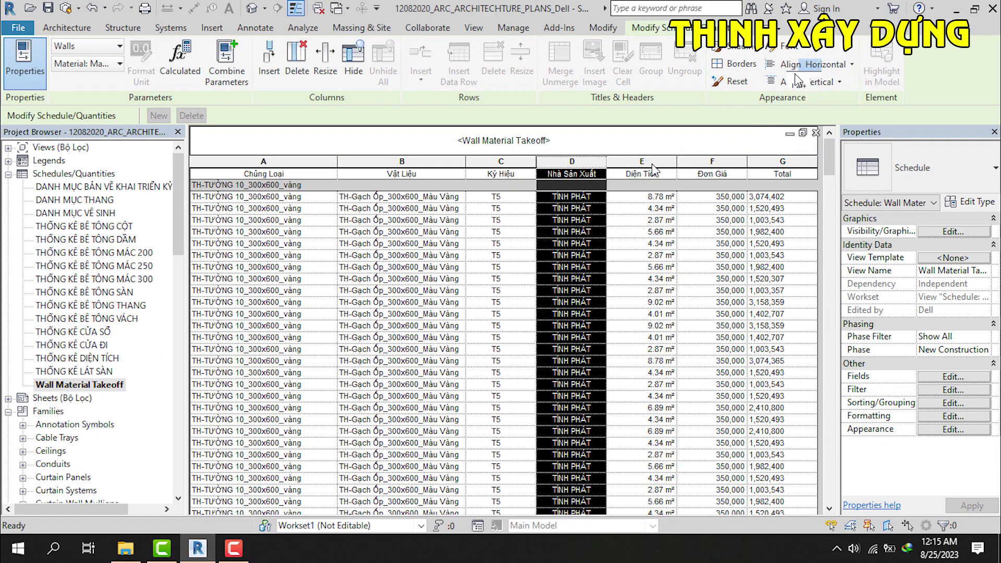
click(807, 71)
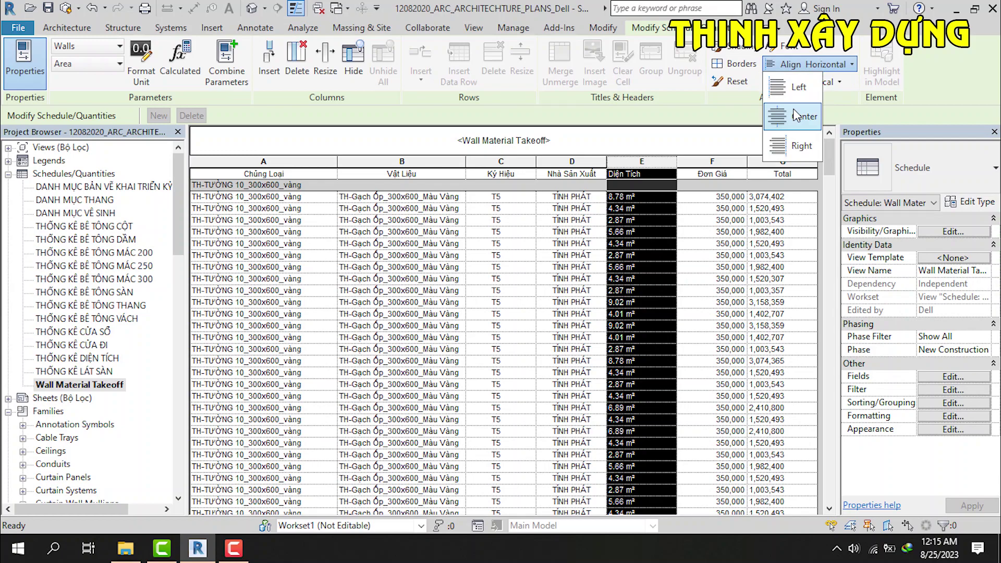
click(790, 147)
click(649, 189)
drag(653, 174, 675, 208)
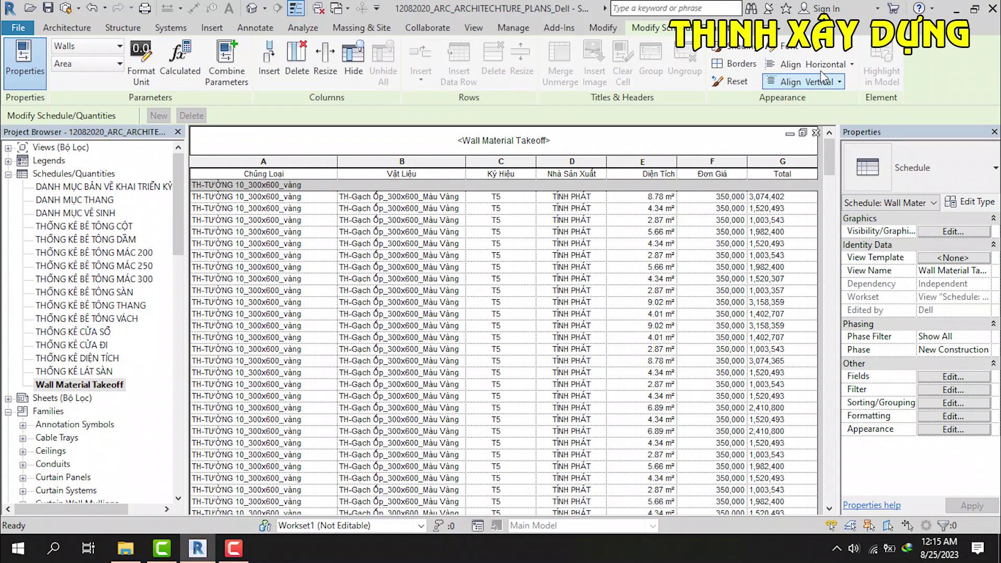
click(809, 64)
click(800, 146)
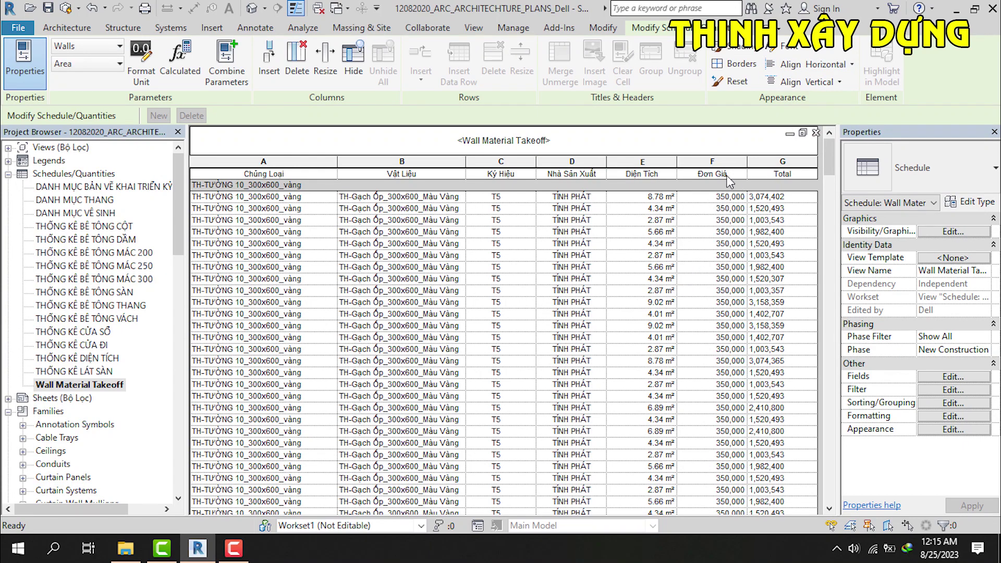
Step: Right-align the Total values and center the Total heading
click(794, 174)
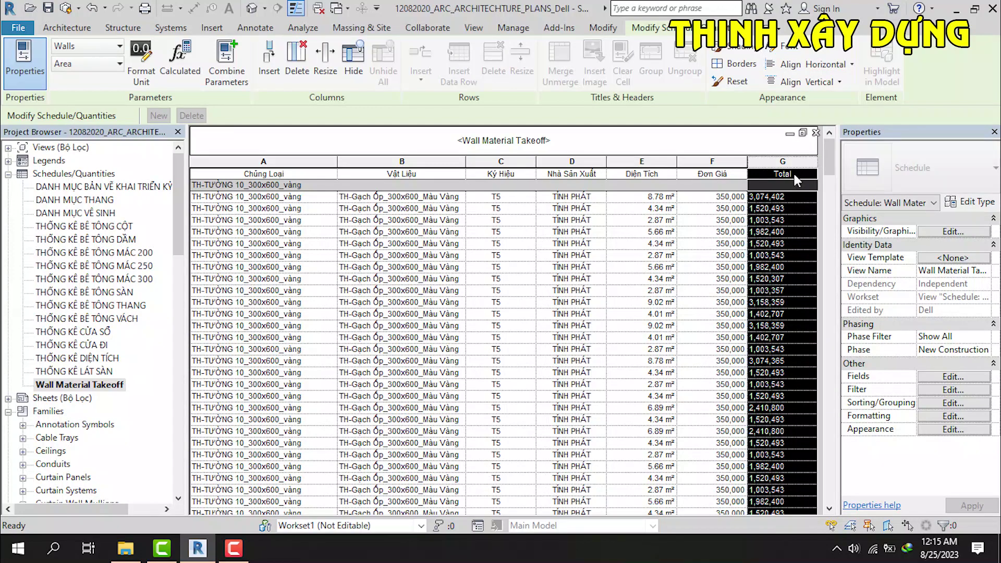
click(798, 64)
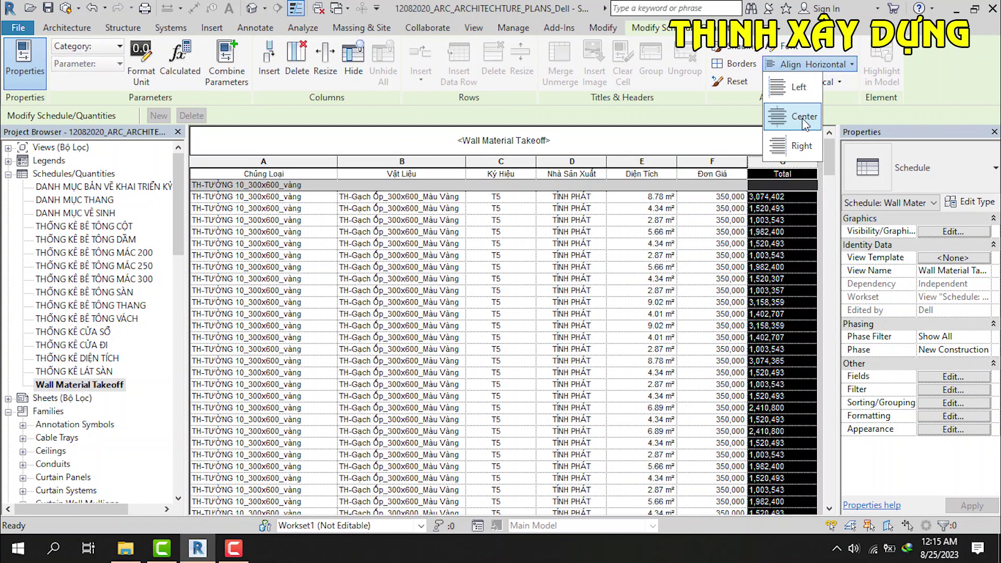
click(802, 146)
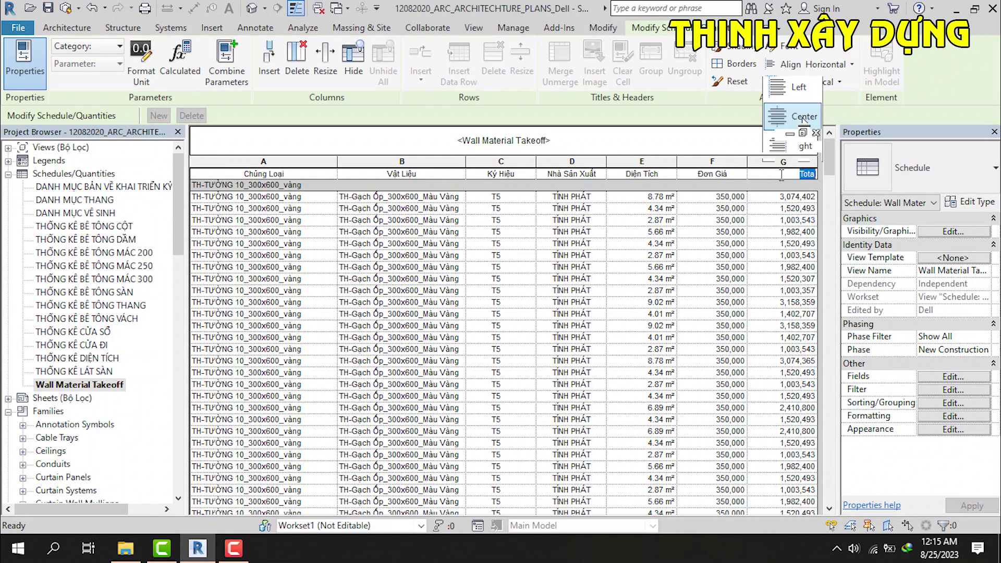
click(797, 70)
click(800, 111)
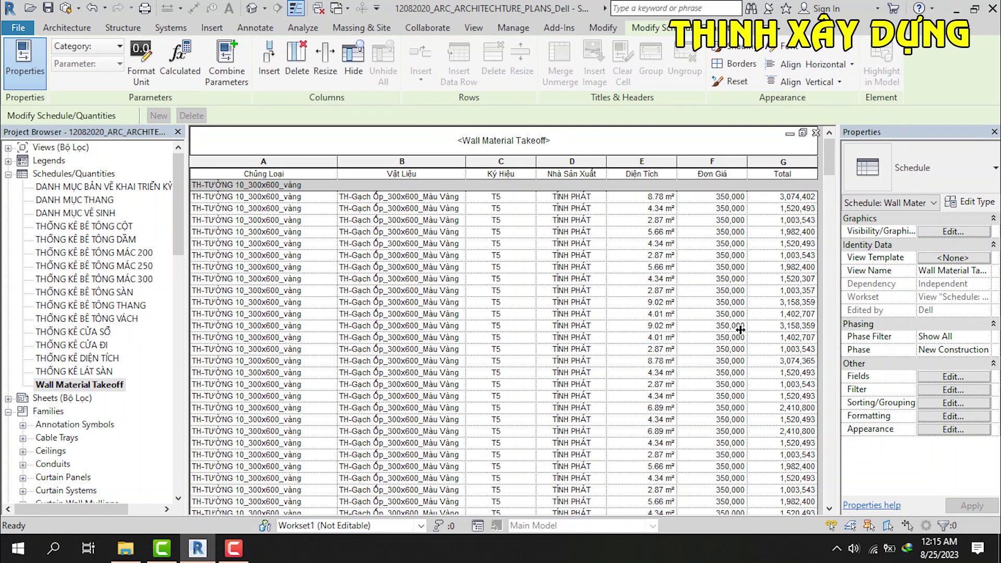
Step: Scroll through the schedule to review the alignment and totals
scroll(493, 338, down, 3)
scroll(501, 333, up, 3)
scroll(506, 329, down, 3)
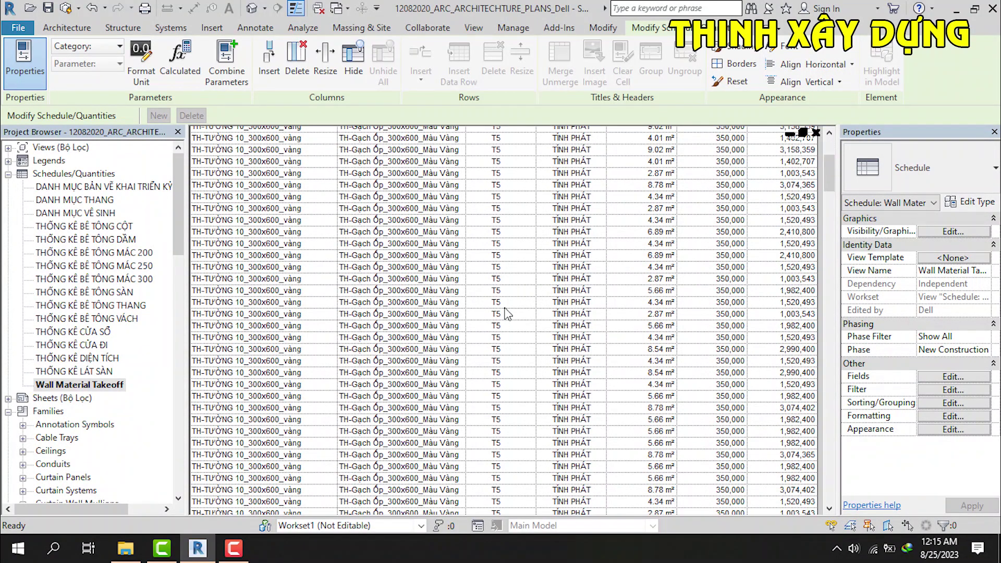
scroll(514, 318, up, 5)
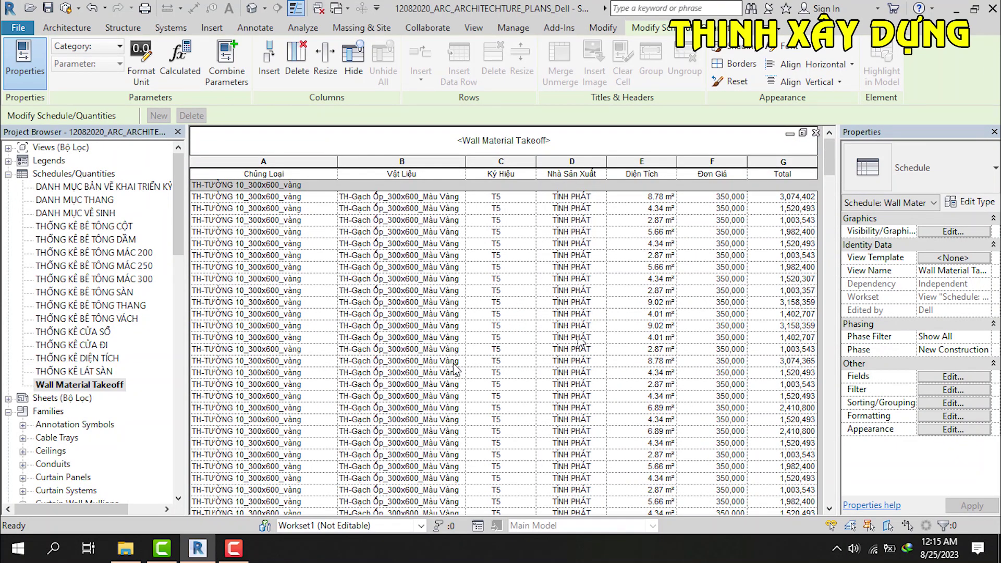
scroll(455, 365, down, 5)
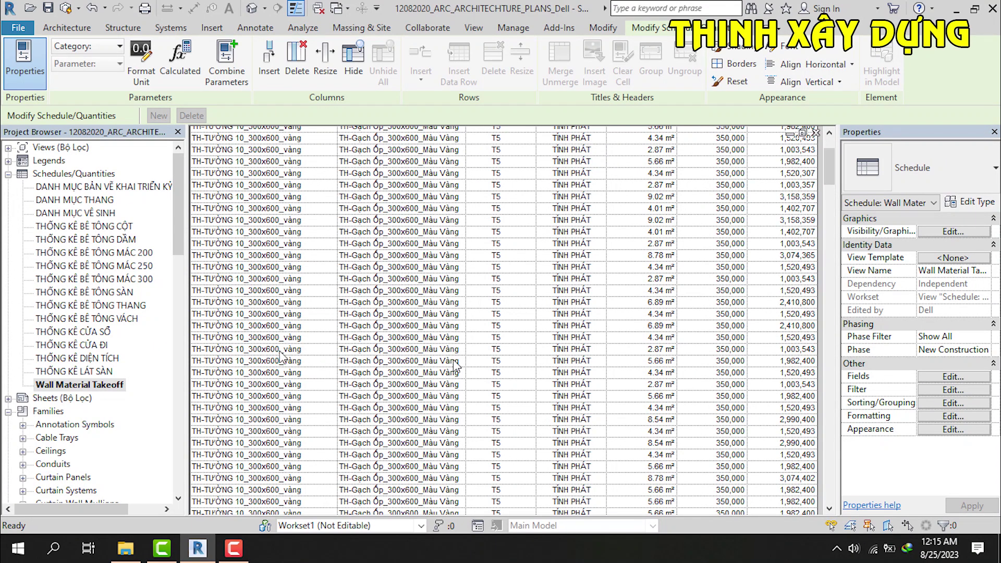
scroll(313, 359, down, 2)
scroll(397, 359, down, 2)
scroll(425, 361, down, 2)
scroll(449, 356, down, 2)
scroll(467, 351, down, 1)
scroll(493, 348, down, 2)
scroll(519, 313, up, 2)
scroll(527, 300, up, 2)
scroll(528, 291, up, 2)
scroll(532, 281, up, 3)
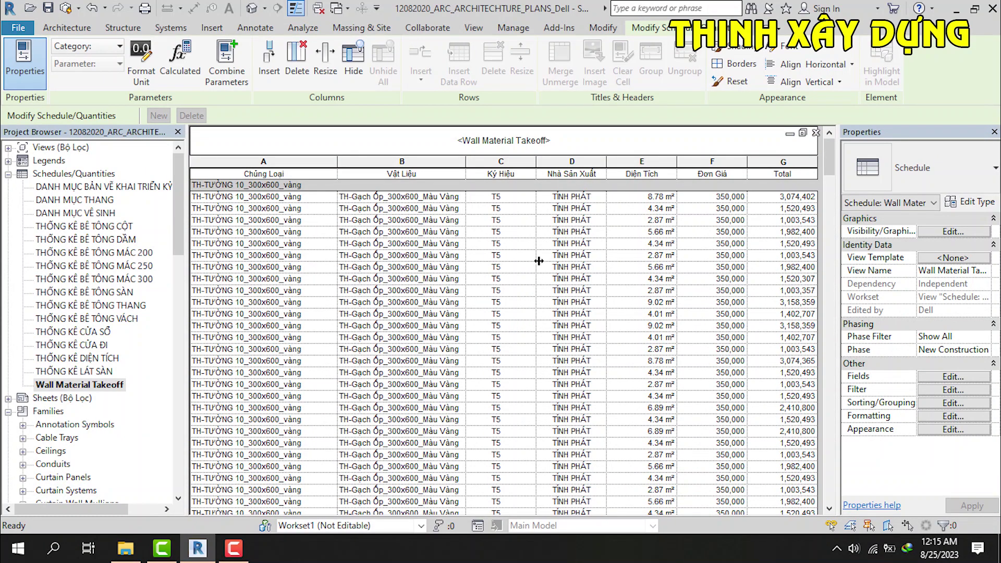
click(504, 163)
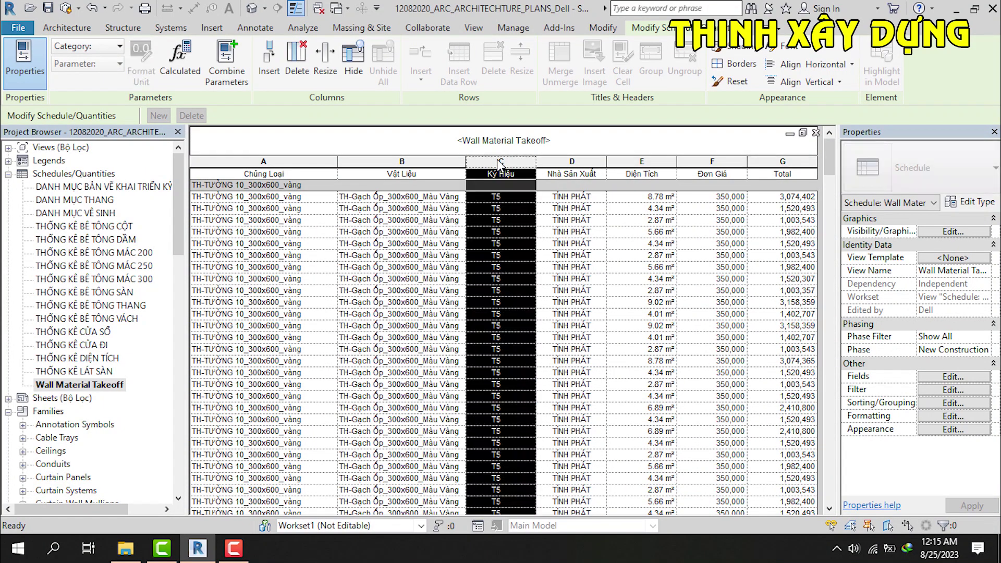
Step: Set the Ký Hiệu column width to 20 mm
click(322, 68)
drag(505, 263, 422, 255)
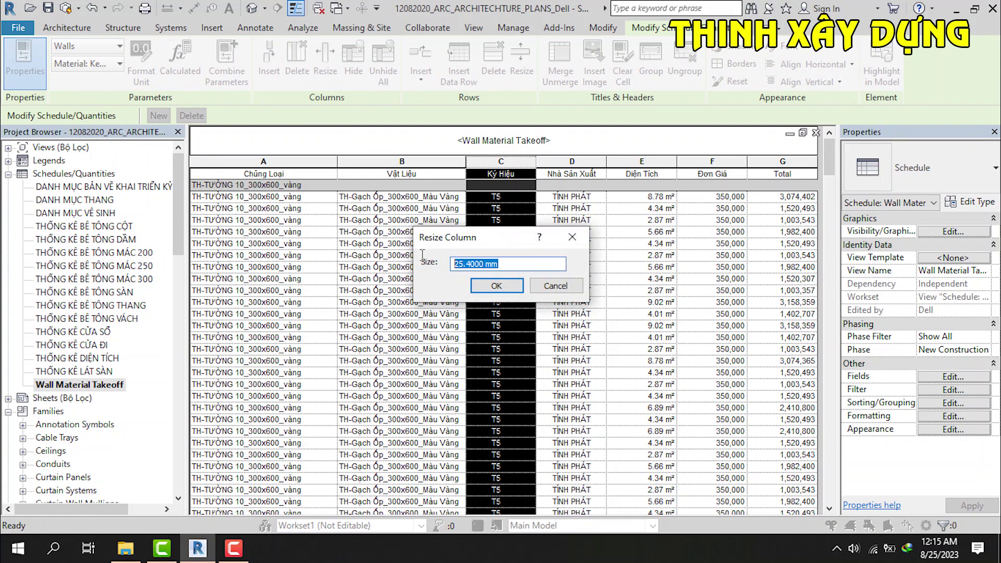
text(20)
key(Return)
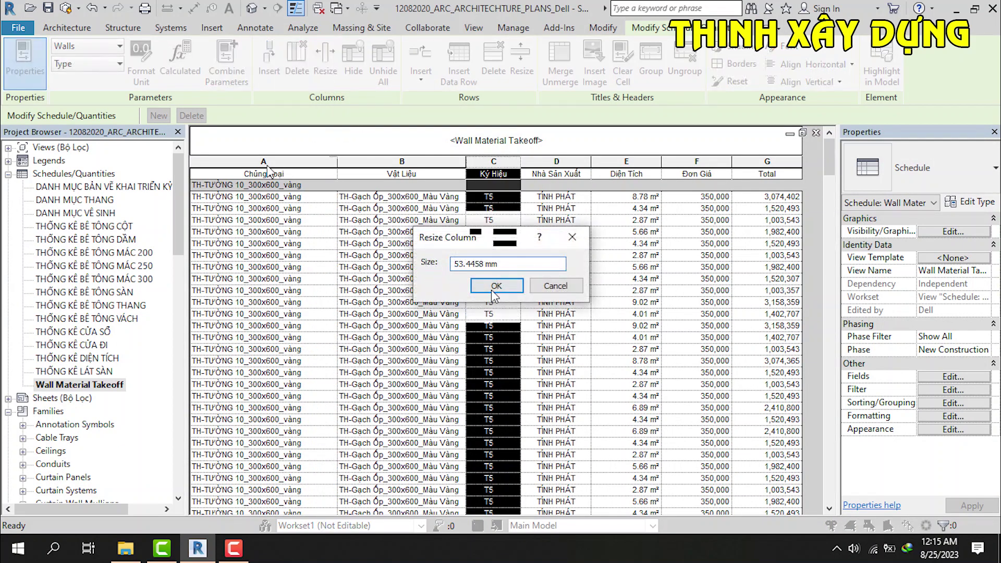
Step: Narrow the Chủng Loại and Vật Liệu columns to 45 mm each
click(499, 264)
key(ctrl+a)
text(50)
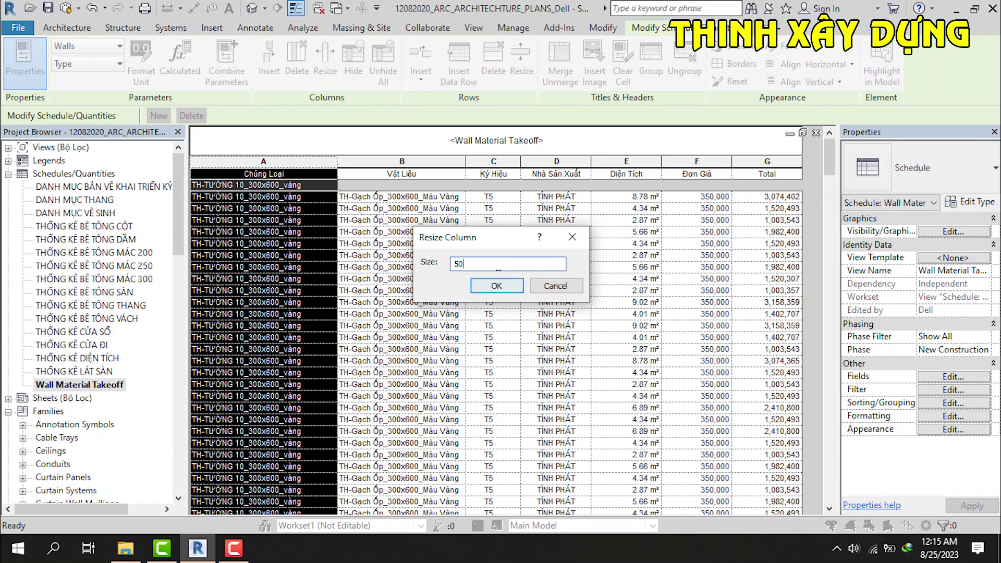
key(Return)
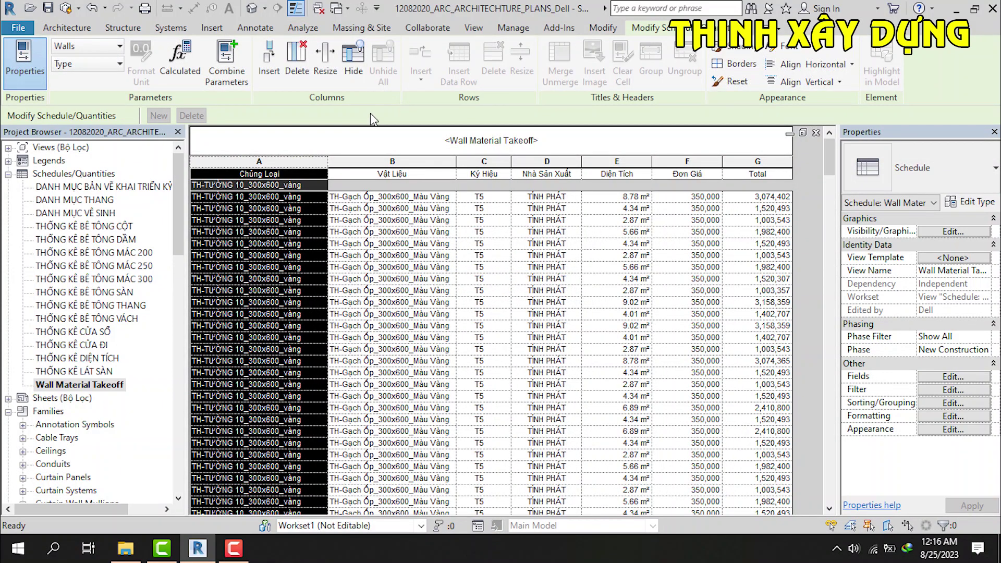
click(325, 57)
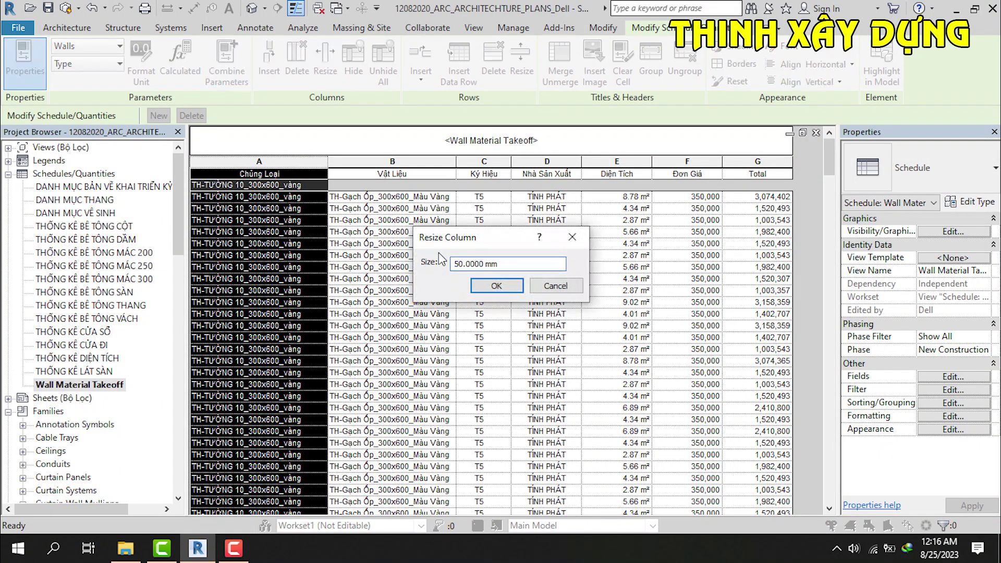
drag(511, 265, 422, 264)
text(4)
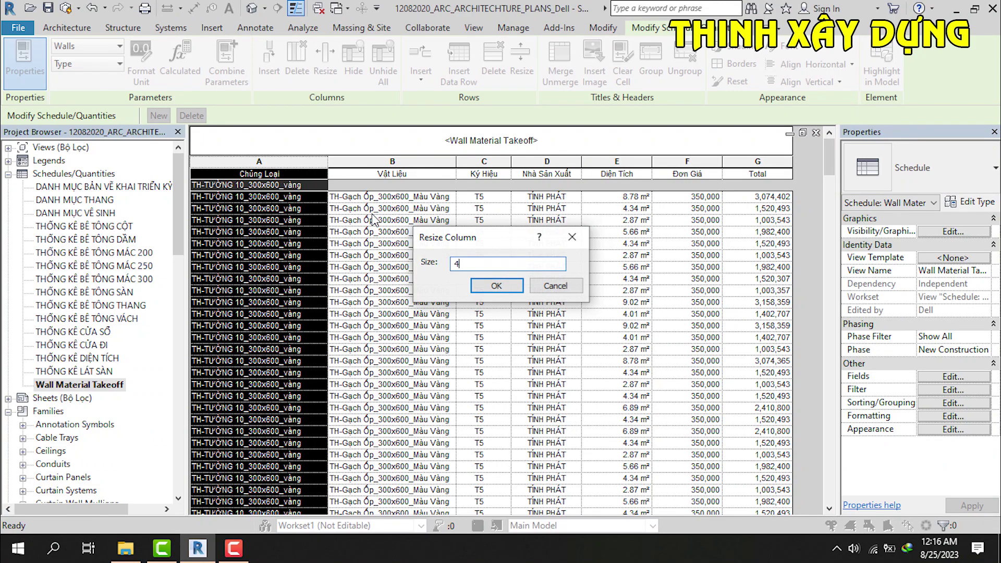
text(5)
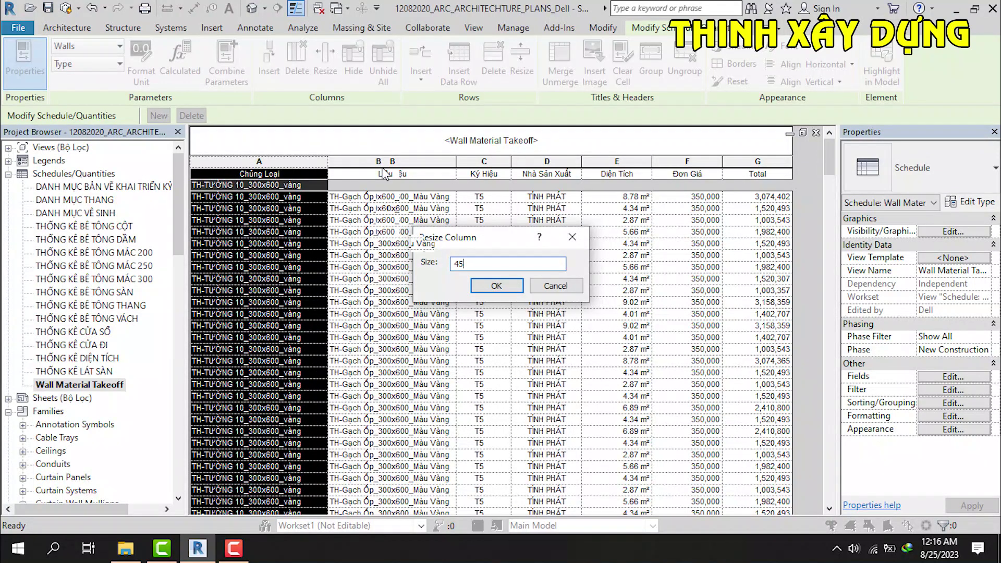
key(Return)
click(387, 160)
click(325, 58)
drag(508, 264, 412, 259)
text(45)
key(Return)
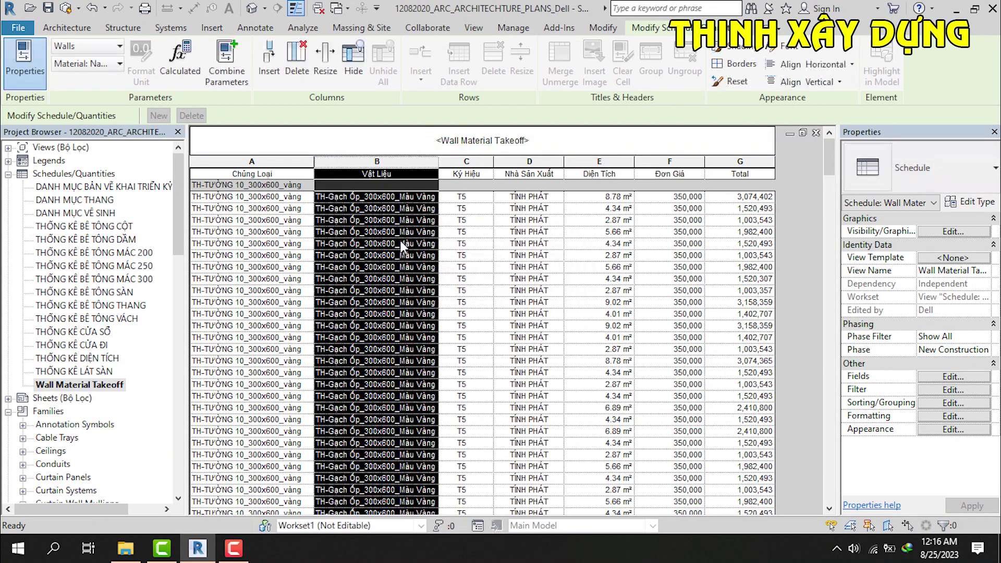
Step: Confirm Ký Hiệu stays at 20 mm and set Nhà Sản Xuất to 20 mm
click(479, 166)
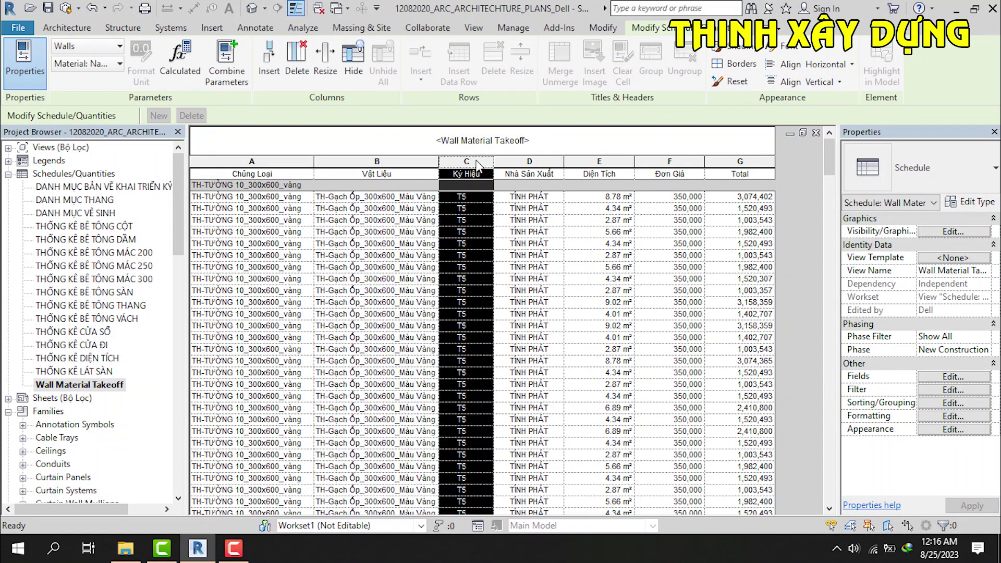
click(329, 68)
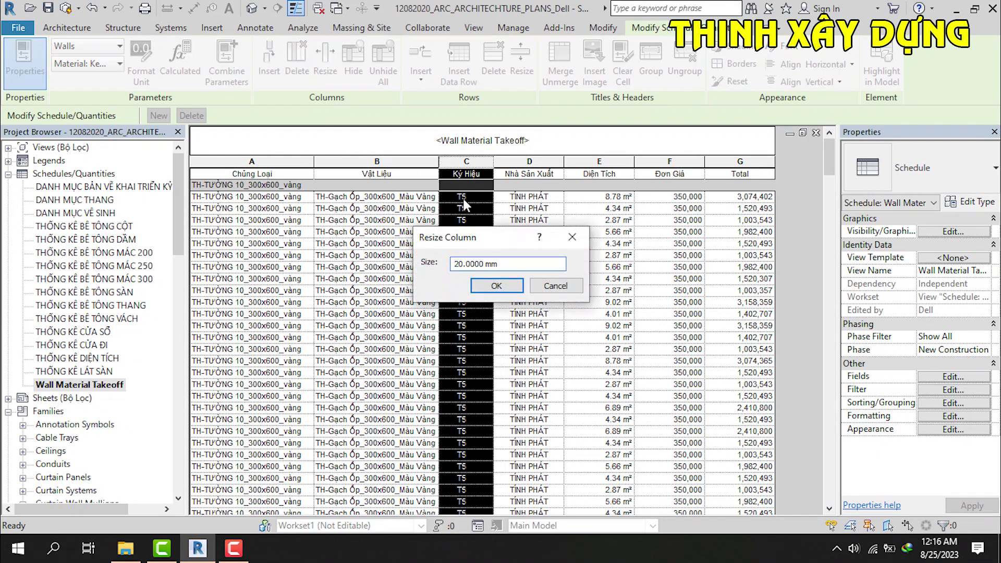
click(497, 286)
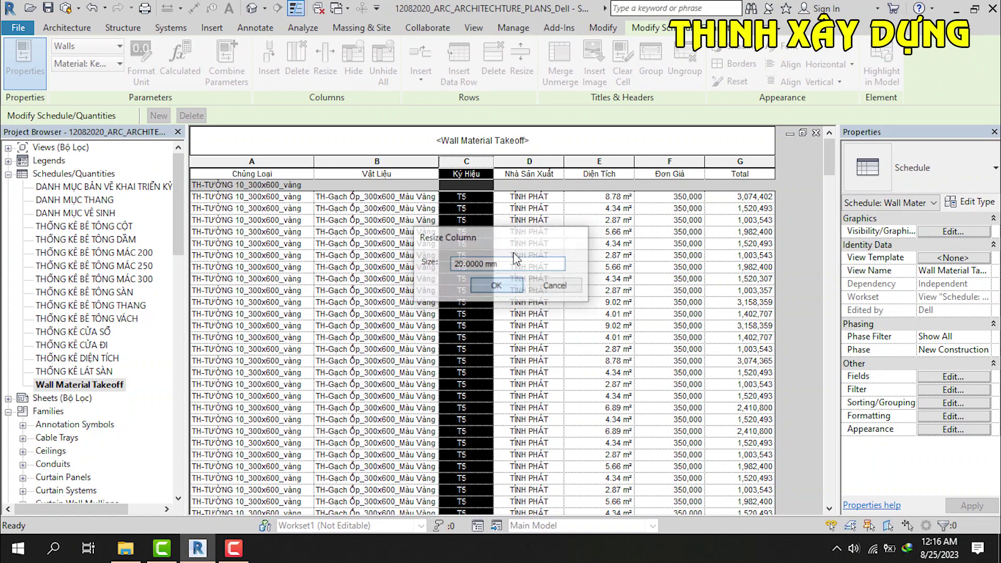
click(532, 164)
click(323, 66)
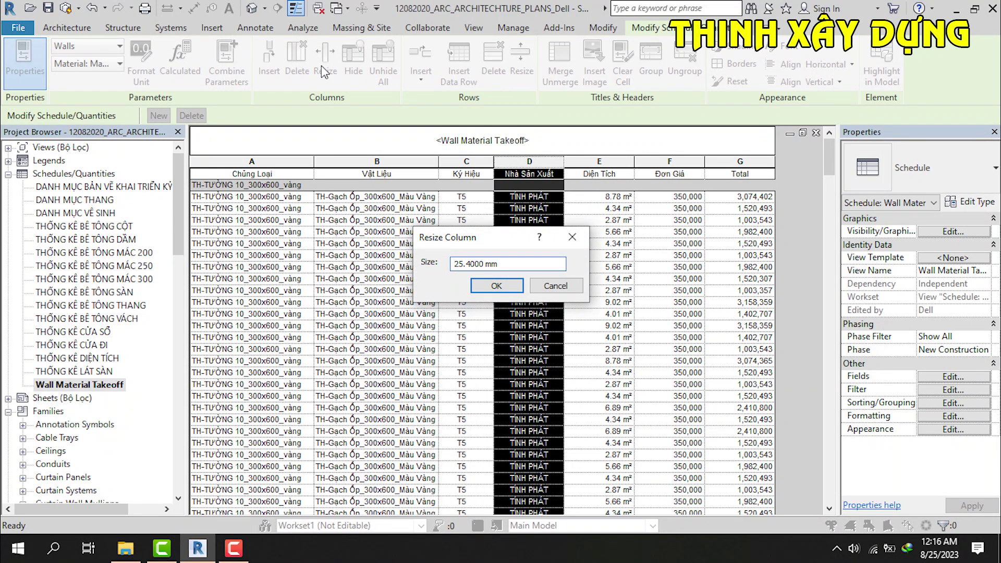
drag(528, 268, 365, 263)
text(20)
key(Return)
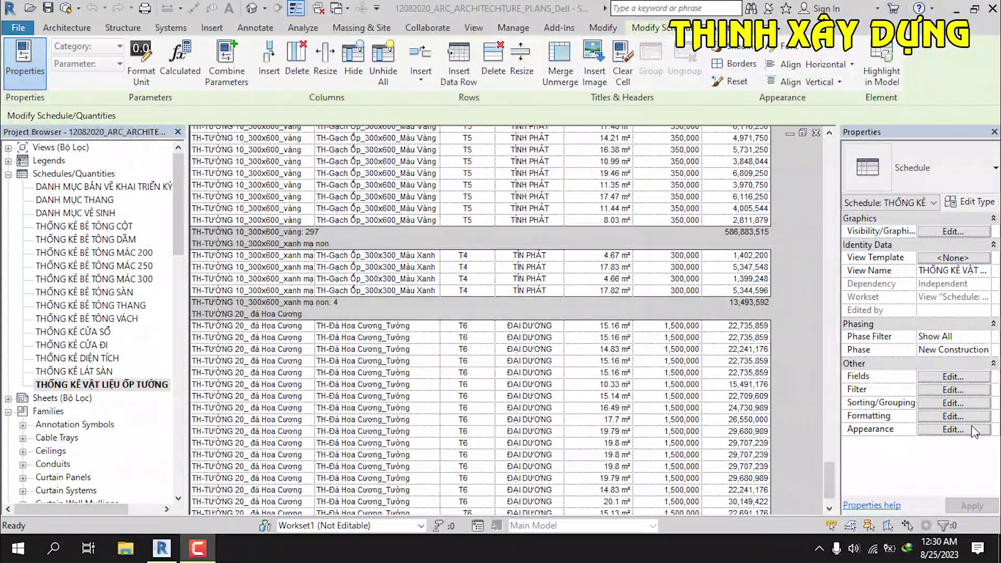
click(936, 431)
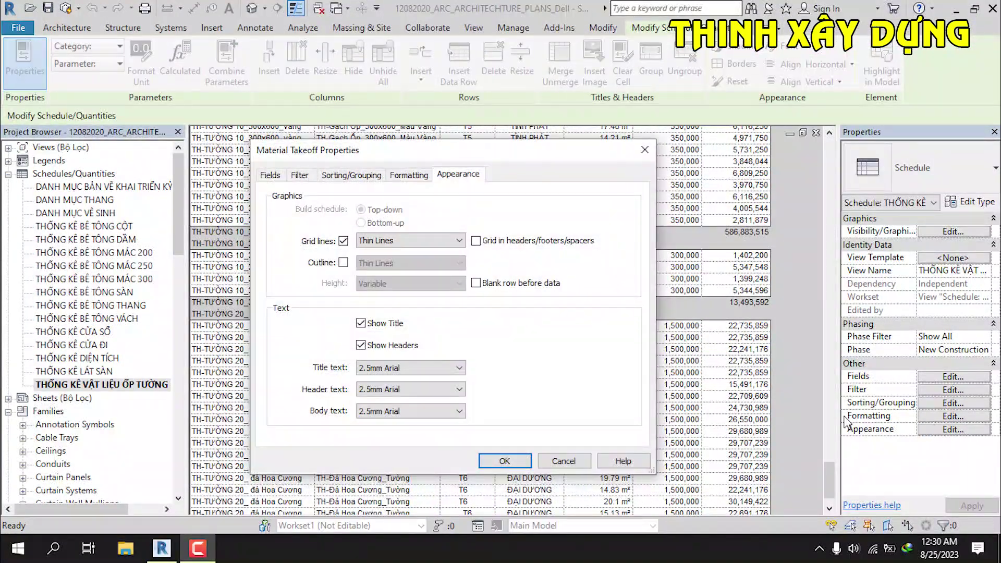
Step: Cancel Material Takeoff Properties and scroll the schedule to review the Màu Vàng, Màu Xanh and granite totals
click(570, 462)
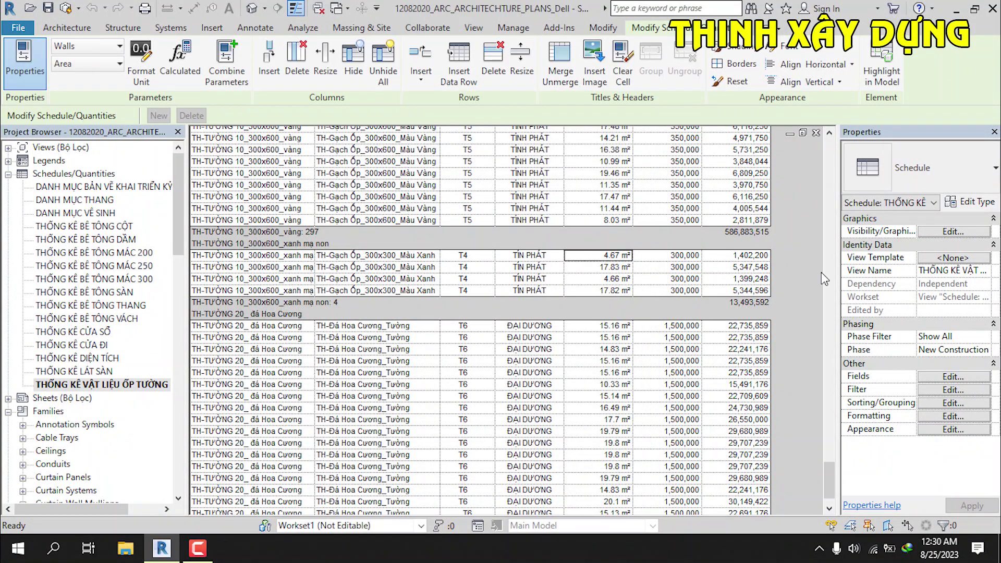
scroll(598, 345, up, 4)
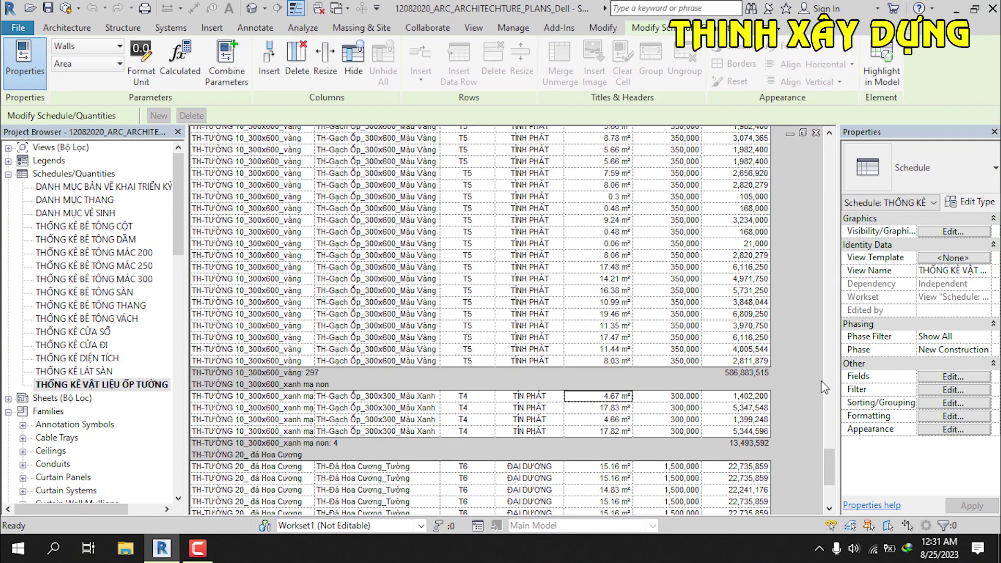
scroll(649, 368, up, 2)
scroll(625, 313, up, 1)
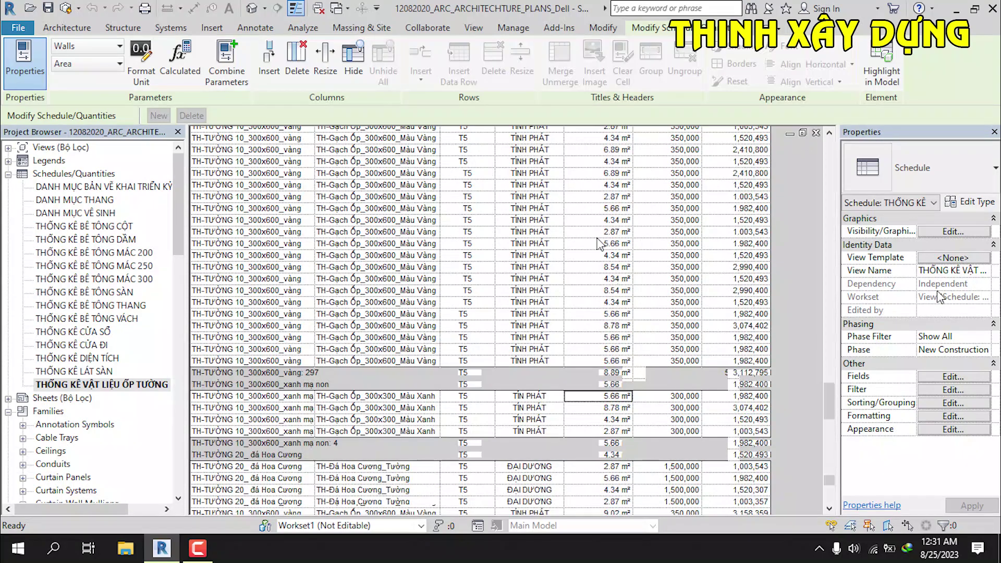
scroll(597, 236, up, 2)
scroll(597, 236, up, 2)
scroll(597, 236, up, 2)
scroll(598, 234, up, 2)
scroll(602, 230, up, 2)
mouse_move(830, 235)
mouse_down()
mouse_move(836, 355)
mouse_move(812, 464)
mouse_up()
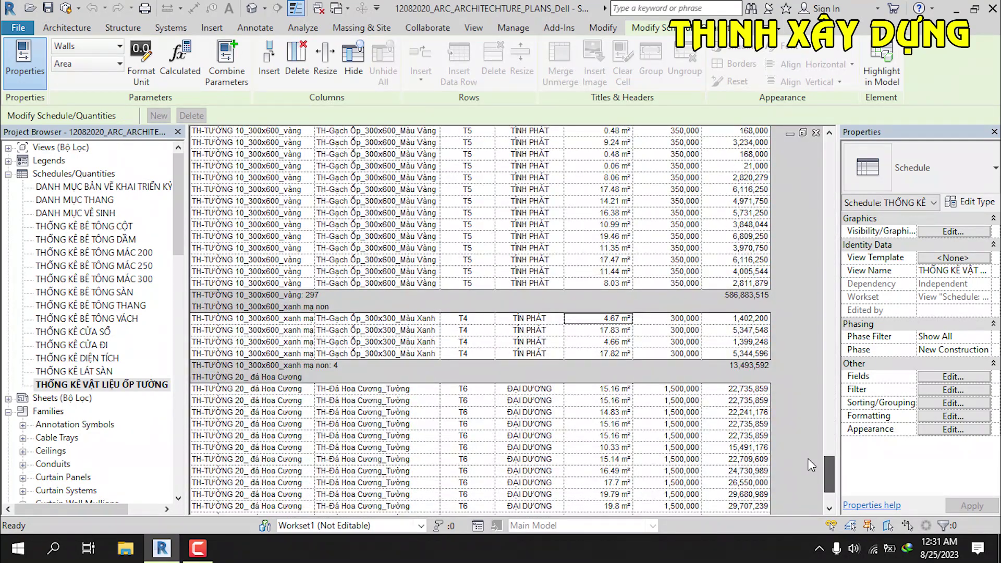
scroll(636, 398, up, 1)
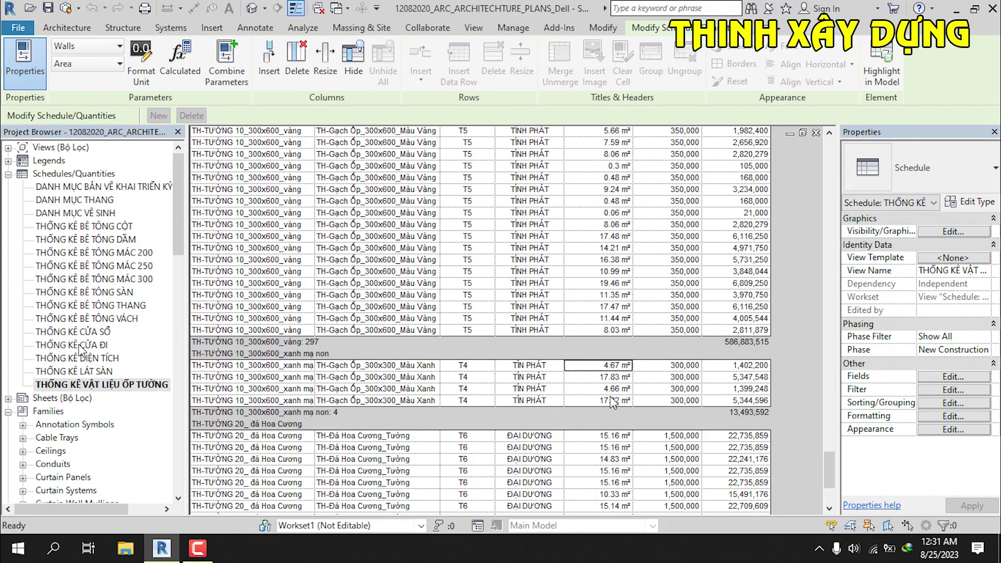
Step: Open other Project Browser schedules, ending on THỐNG KÊ CỬA ĐI, and scroll down to its floor totals
double_click(106, 319)
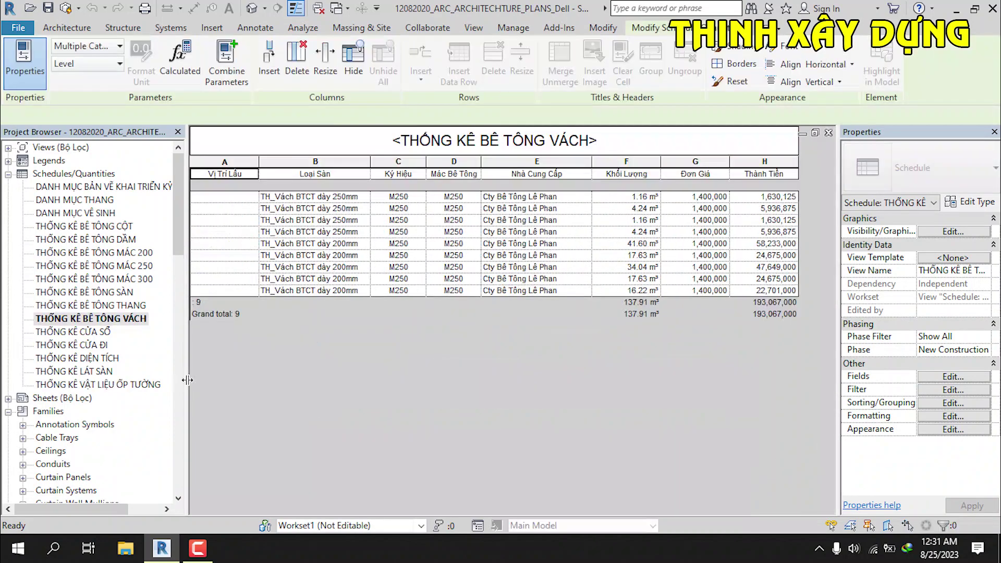
double_click(102, 359)
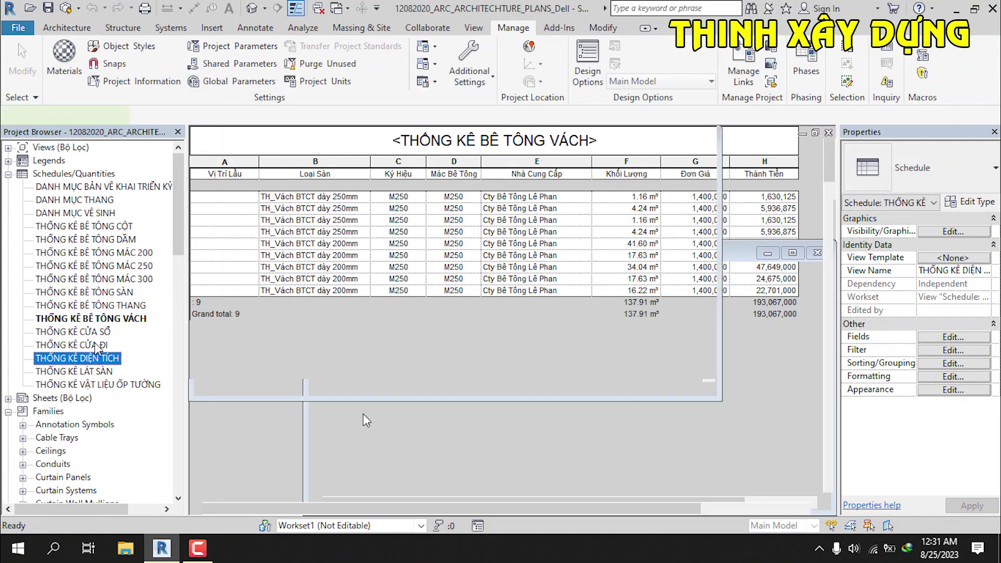
scroll(633, 387, down, 5)
scroll(632, 387, down, 5)
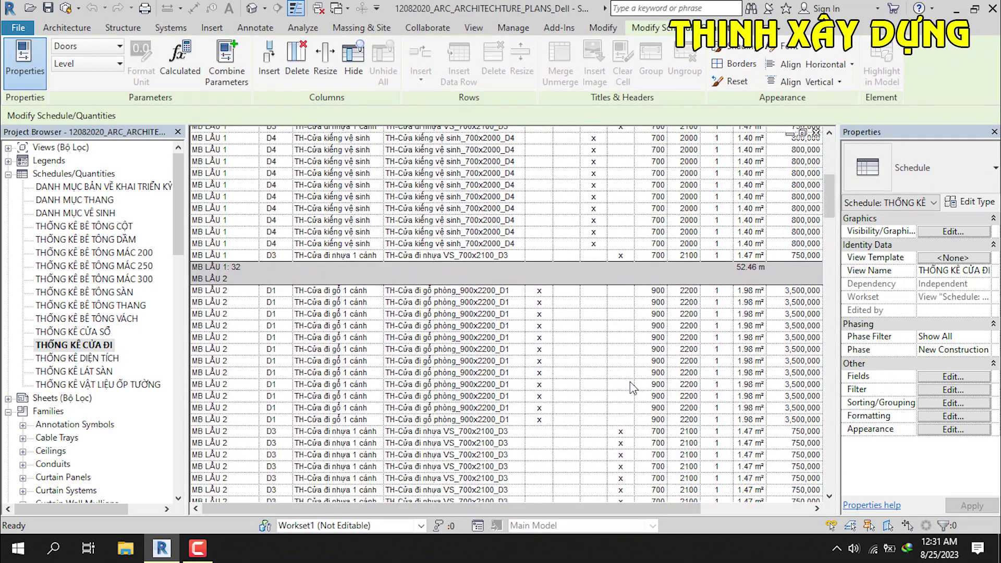
scroll(754, 280, down, 2)
scroll(754, 280, down, 1)
drag(830, 193, 809, 500)
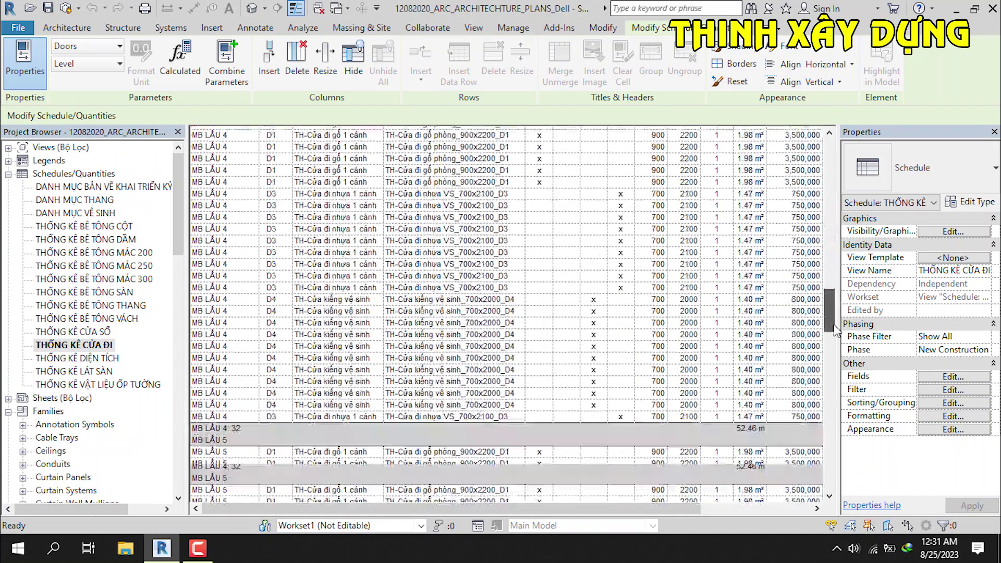
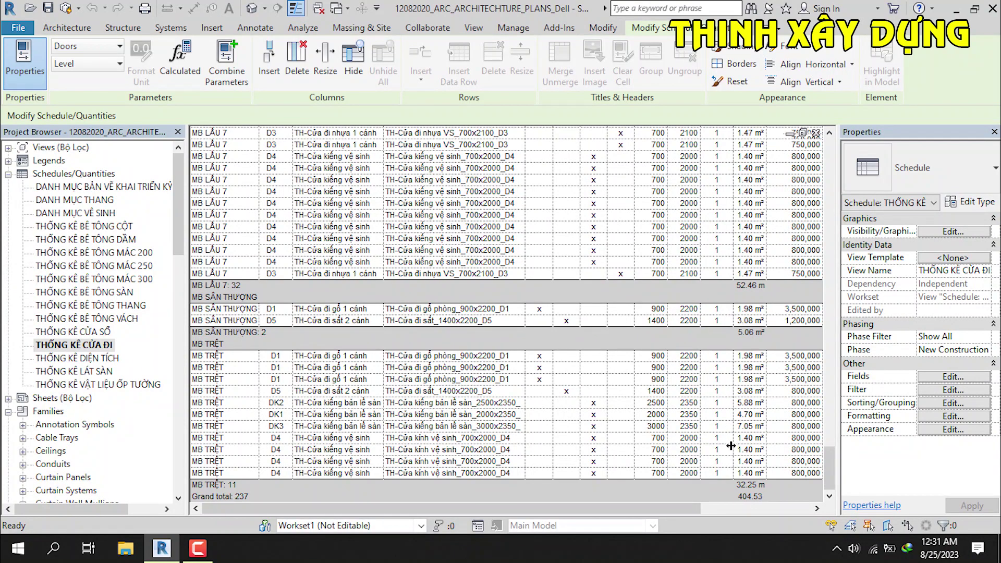
Step: Open THỐNG KÊ VẬT LIỆU ỐP TƯỜNG from the Project Browser and bring up its fields
click(84, 373)
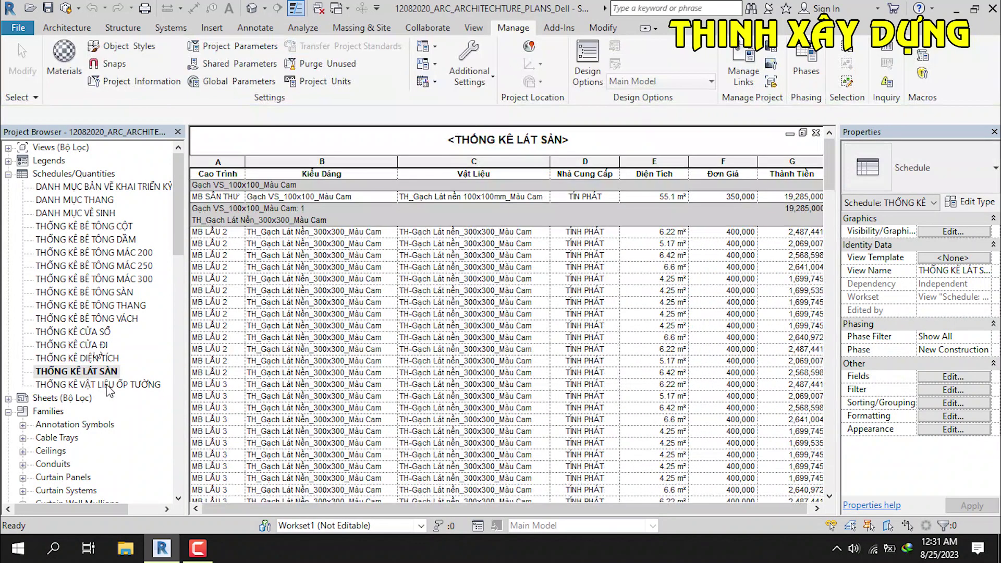
double_click(99, 384)
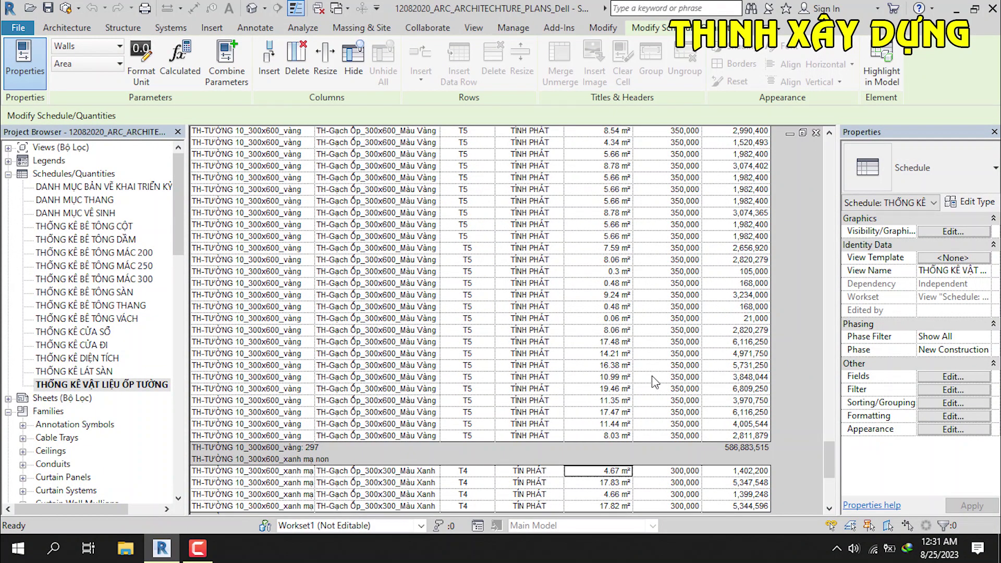
scroll(611, 454, up, 3)
click(953, 377)
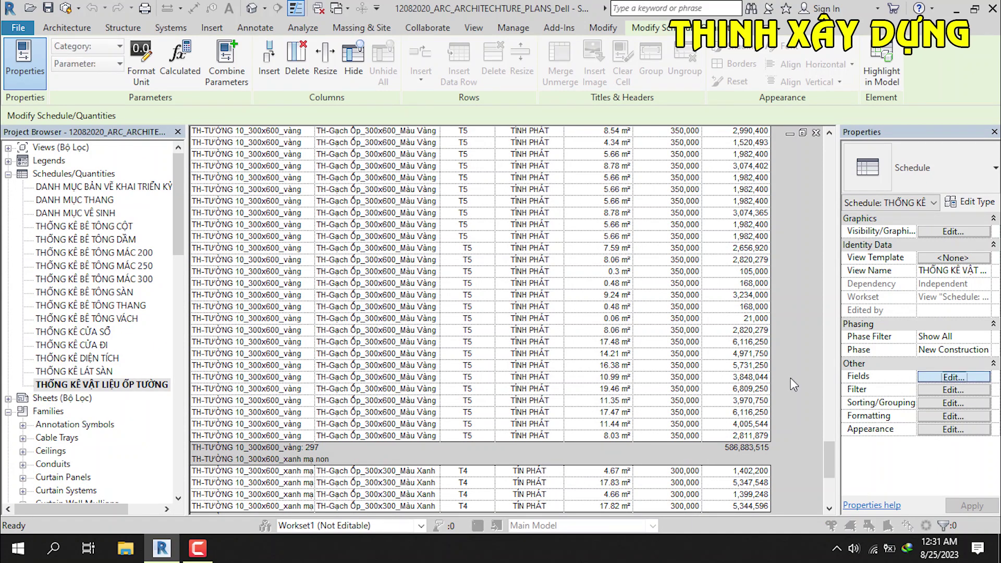
Step: Inspect the Area field's formatting without changes, then open the door schedule THỐNG KÊ CỬA ĐI
key(Escape)
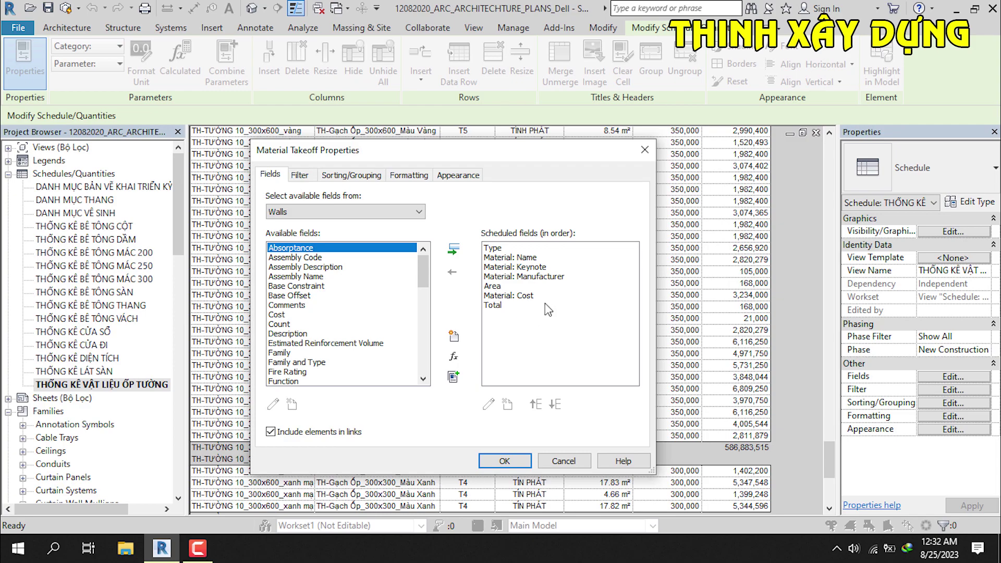
click(494, 289)
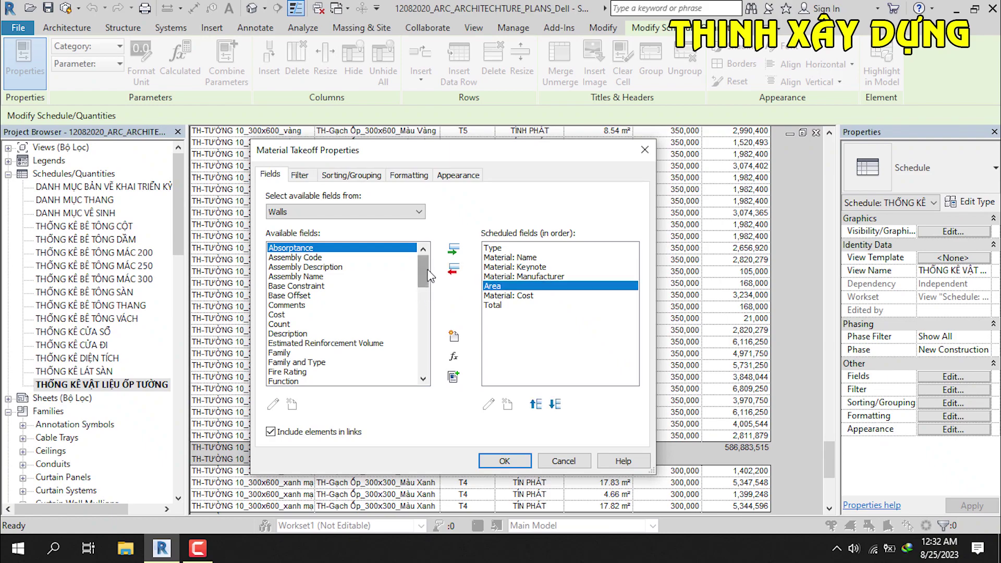
scroll(425, 269, down, 2)
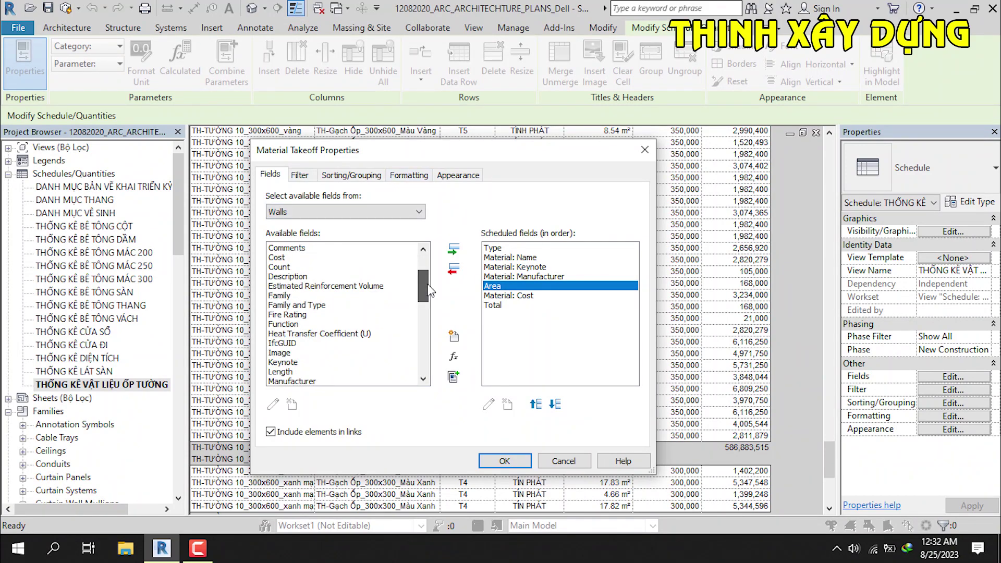
click(408, 183)
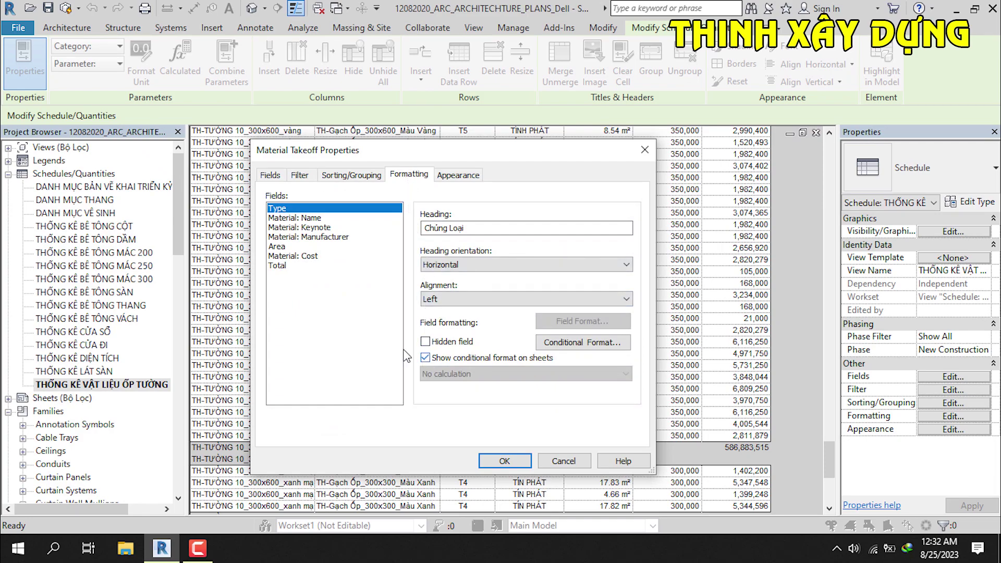
click(283, 247)
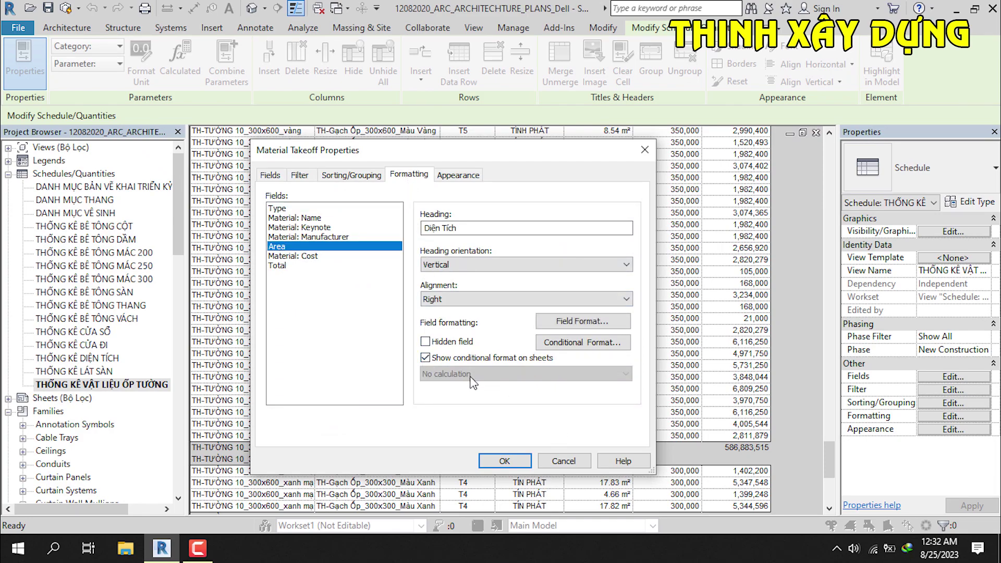
click(563, 462)
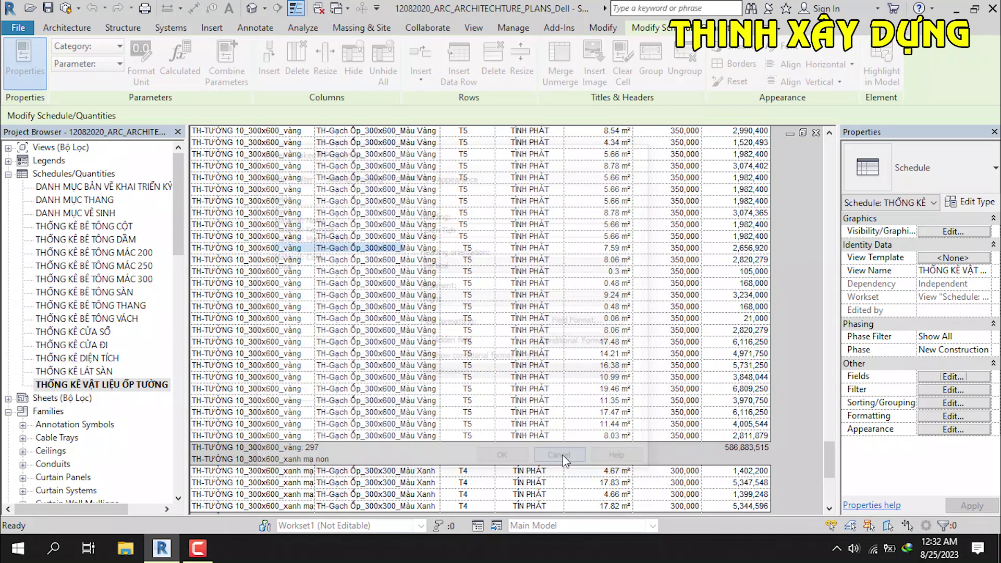
double_click(96, 346)
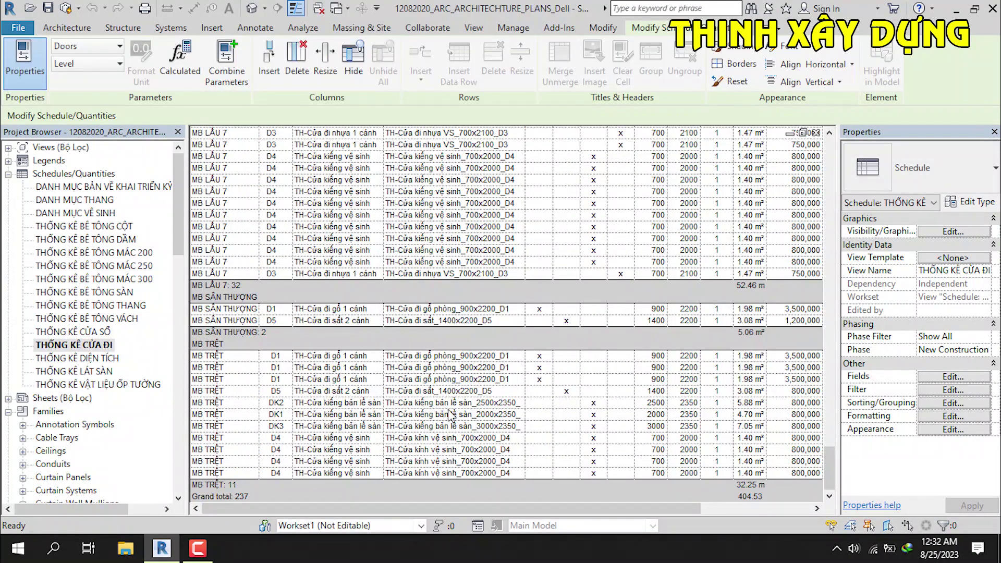
Step: Inspect how the door schedule formats and totals its Area, Cost and Total columns
click(939, 416)
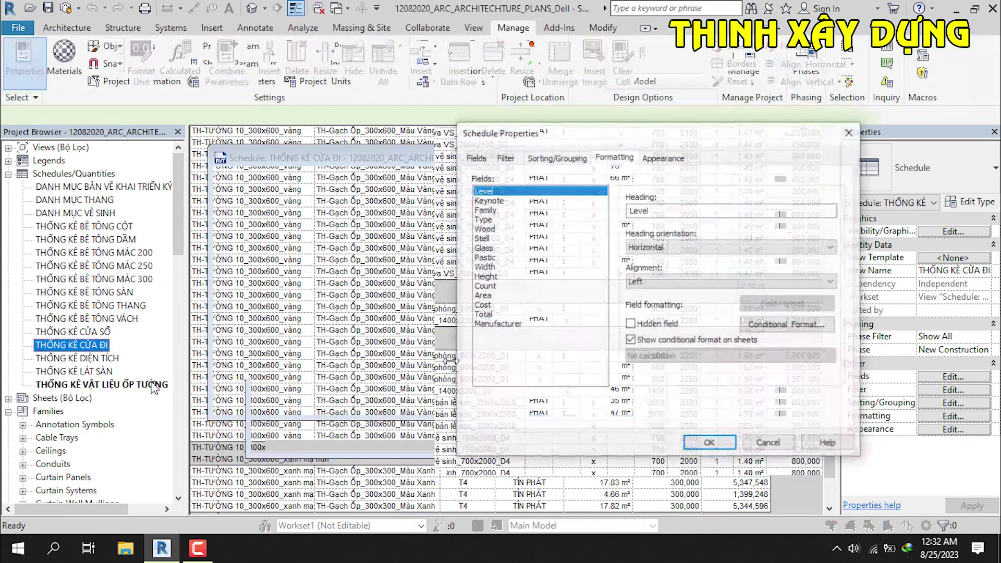
click(483, 295)
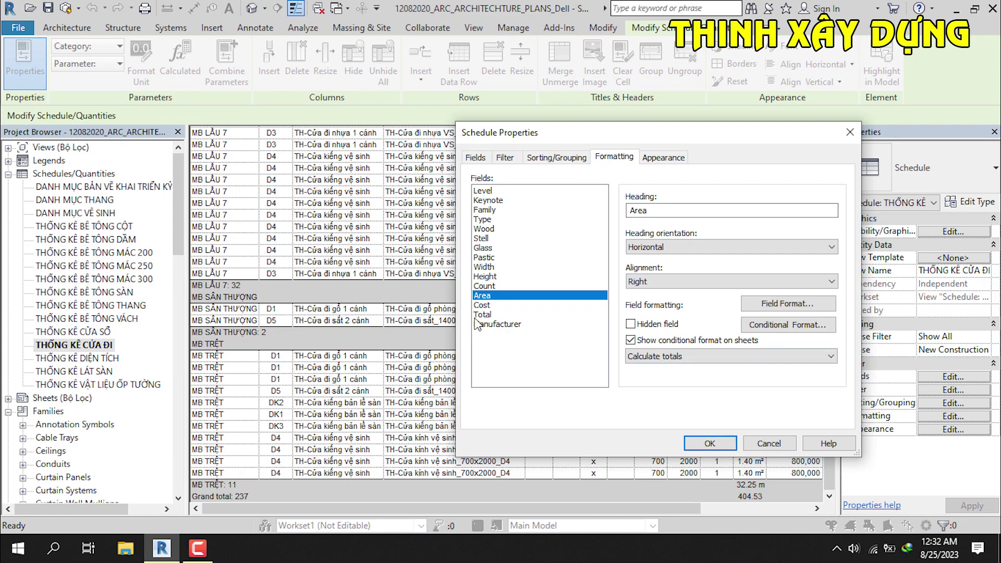
click(482, 306)
click(488, 315)
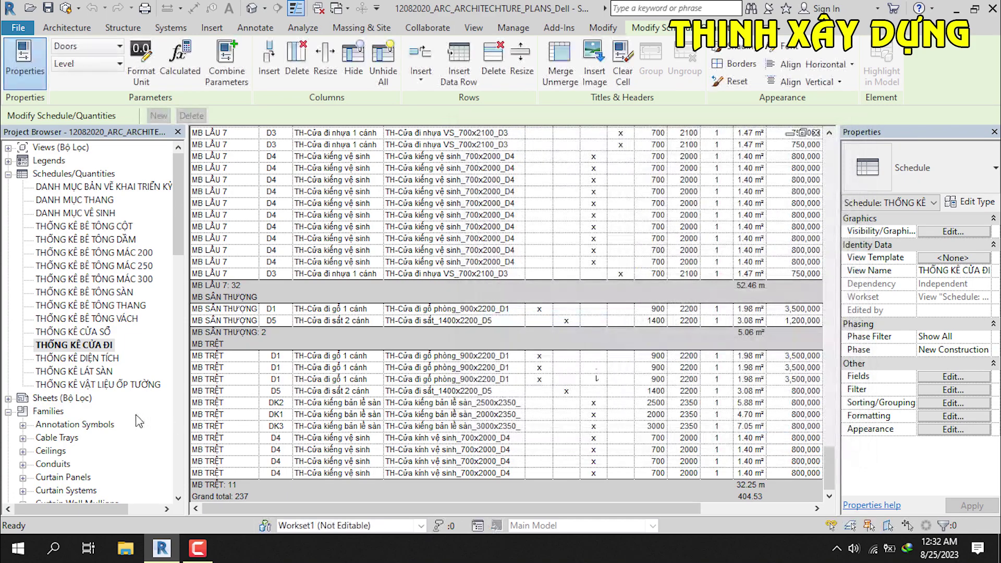
Step: Return to the wall-tile takeoff's field settings with the Area field selected
double_click(99, 385)
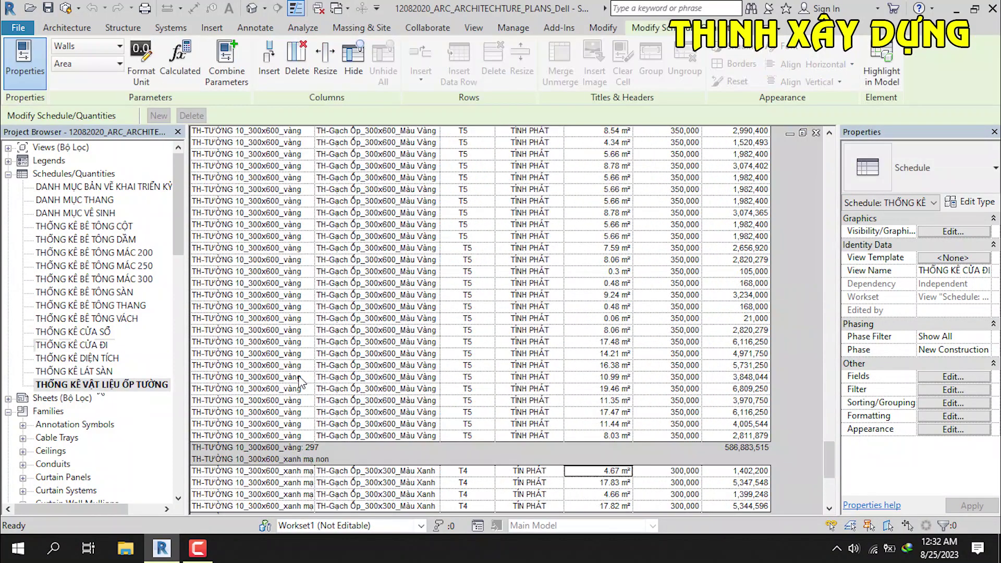
click(953, 377)
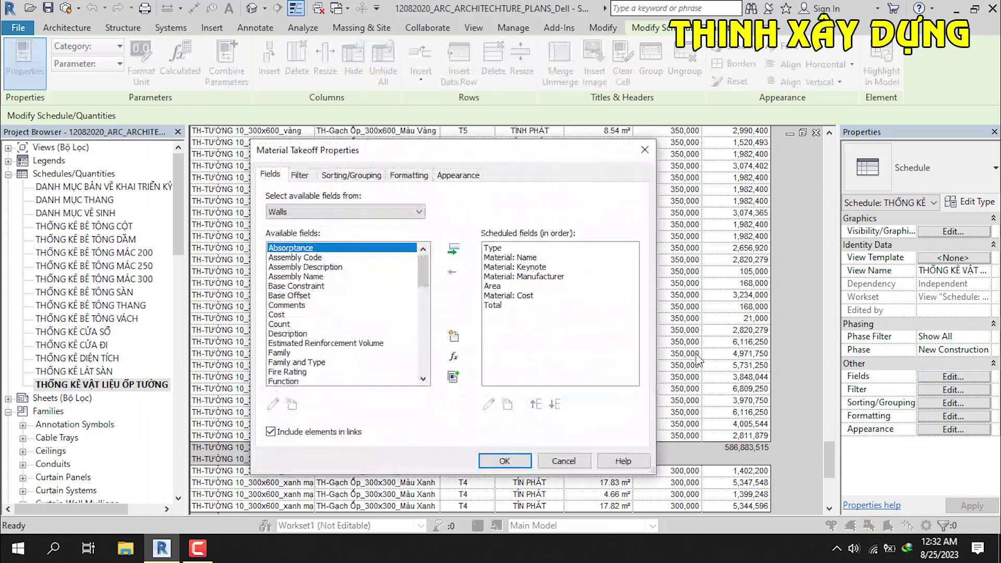
click(493, 287)
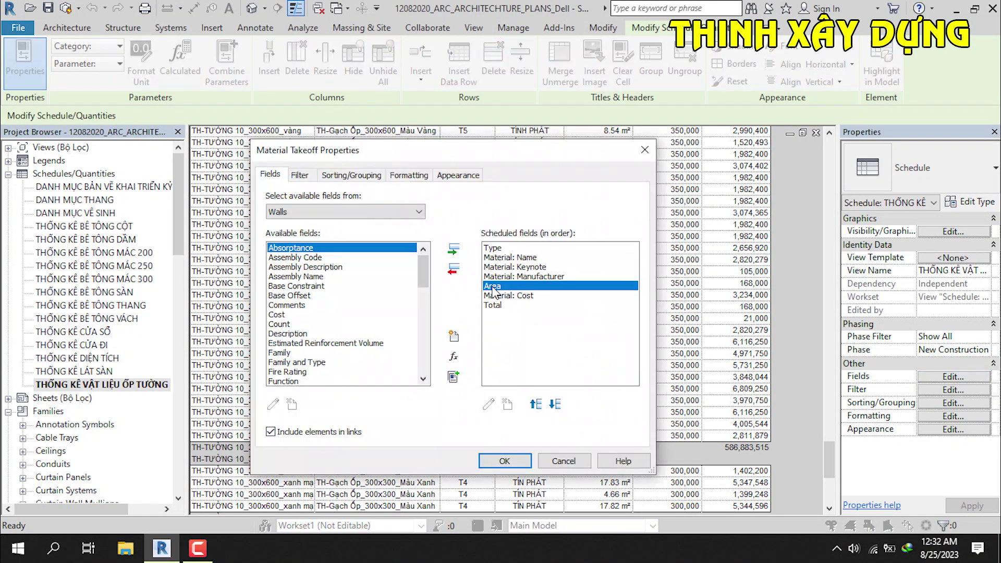
Step: Remove the Area field from the wall-tile takeoff, confirming the removal
click(453, 268)
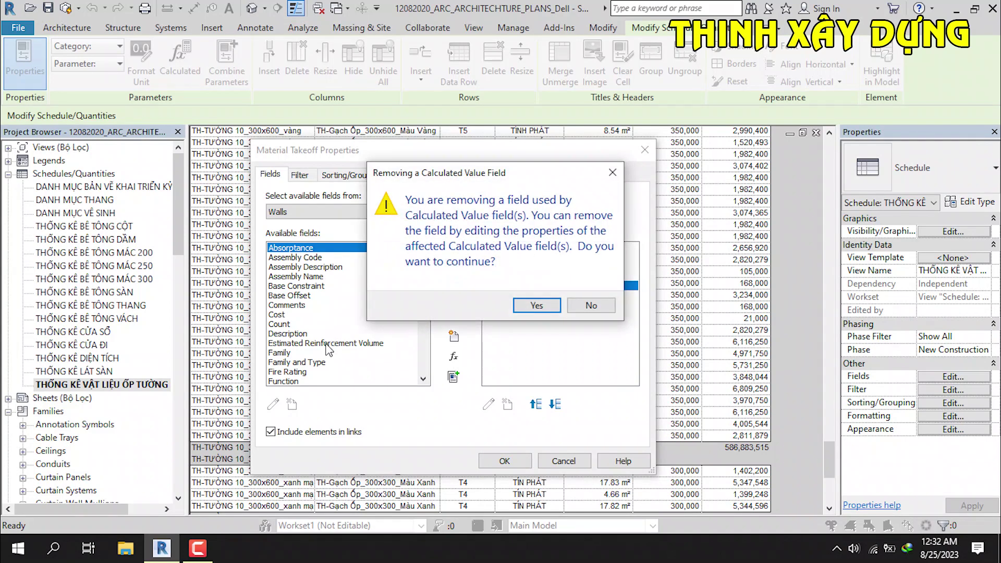
click(542, 311)
click(454, 269)
click(591, 305)
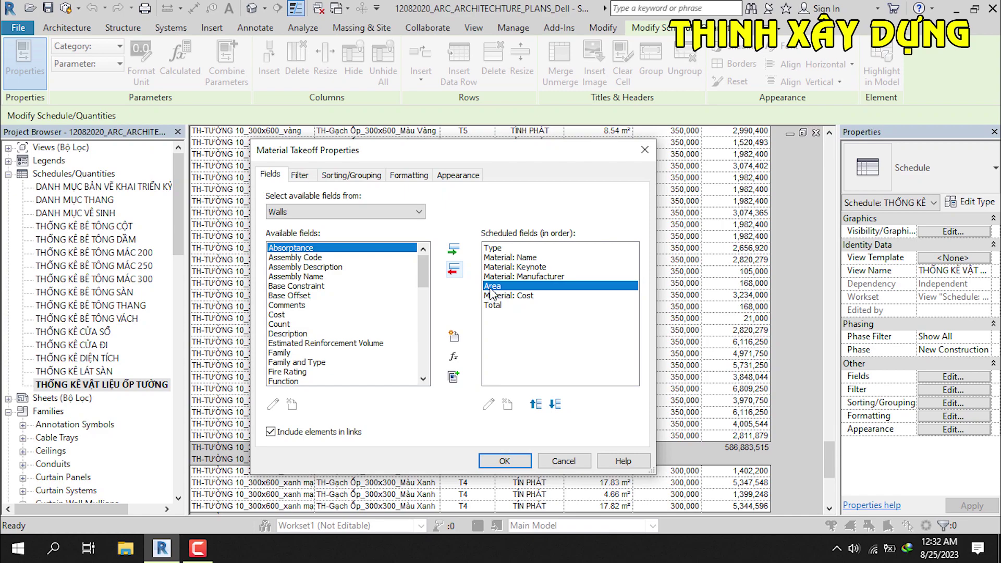
click(453, 269)
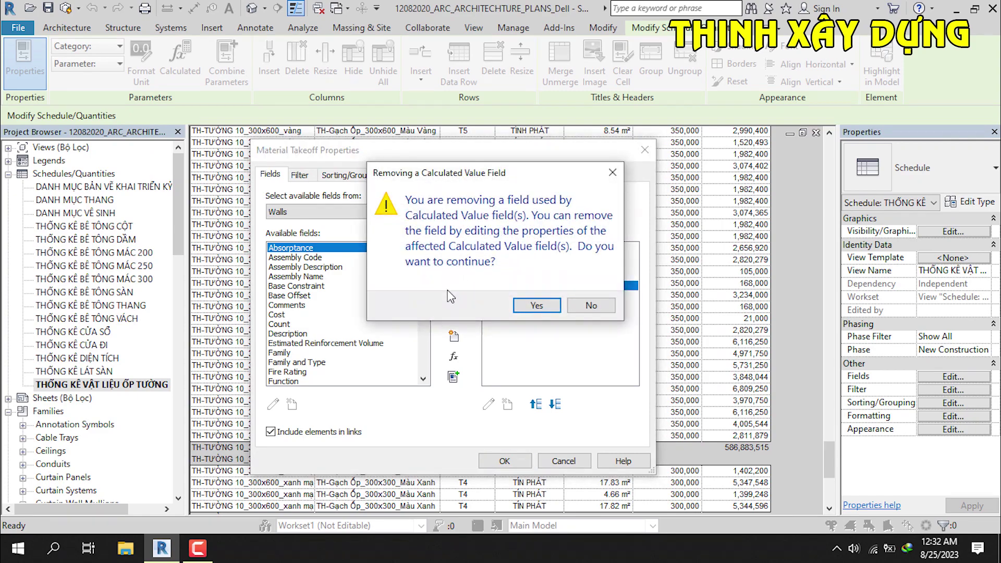
click(539, 305)
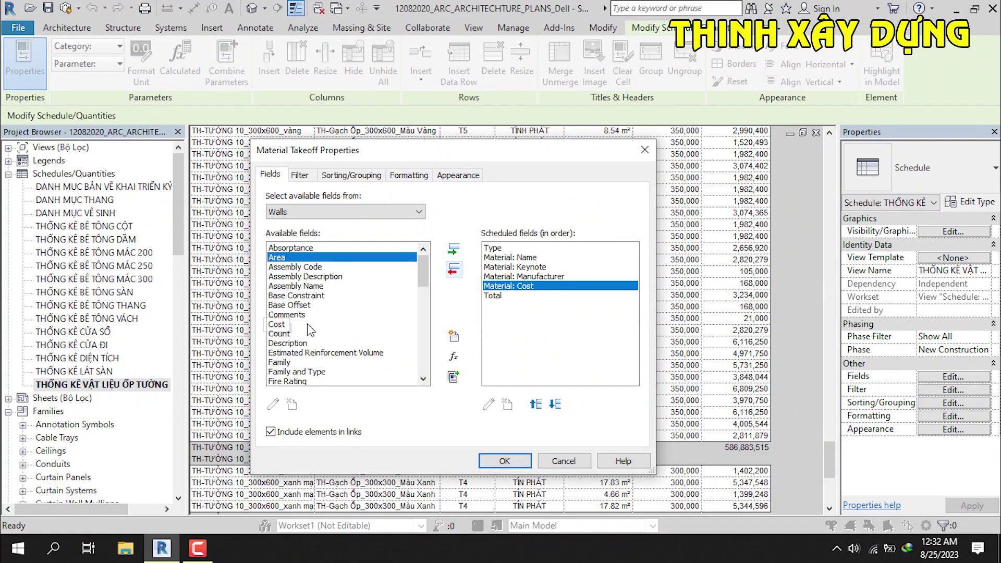
Step: Add Material: Area, move it just above Material: Cost, and apply
scroll(312, 332, down, 1)
scroll(320, 339, up, 1)
scroll(329, 350, down, 2)
scroll(326, 344, down, 2)
scroll(335, 326, down, 1)
scroll(337, 344, up, 3)
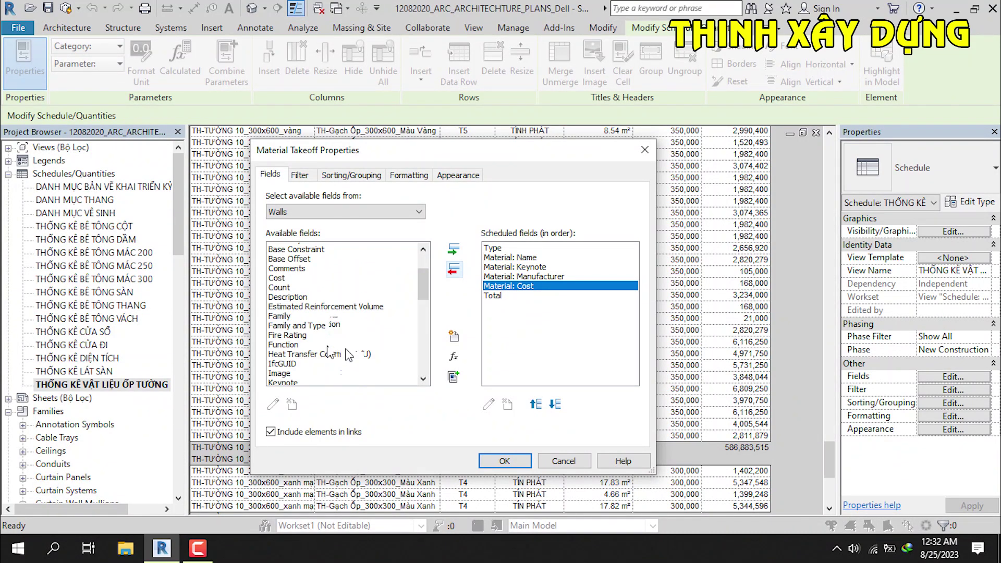
scroll(300, 321, down, 4)
click(293, 295)
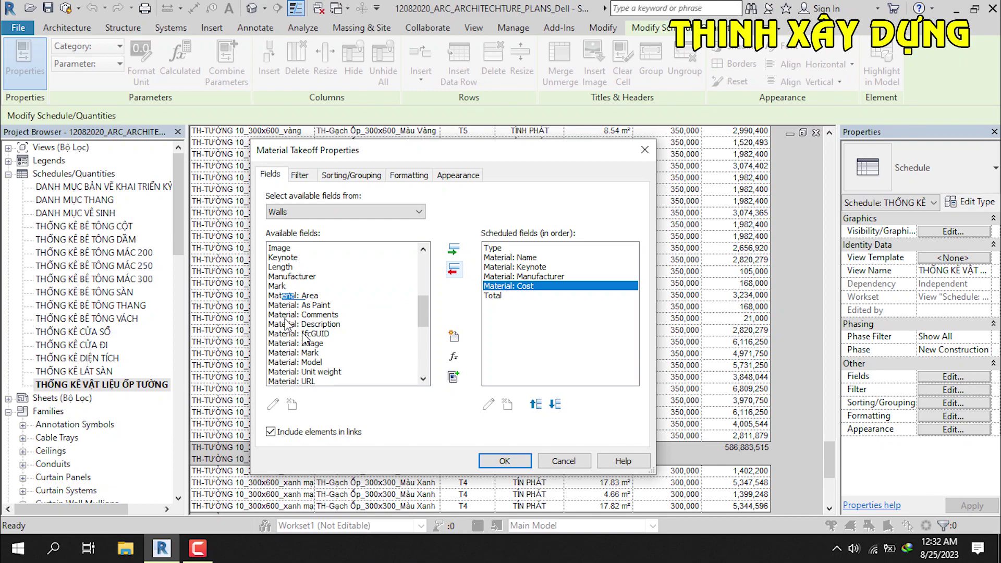
click(451, 255)
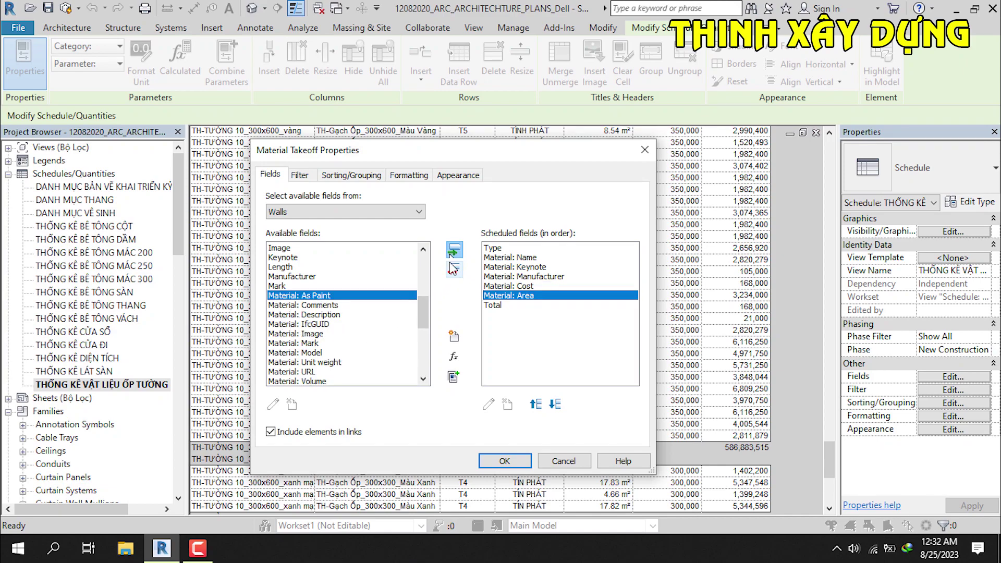
click(536, 405)
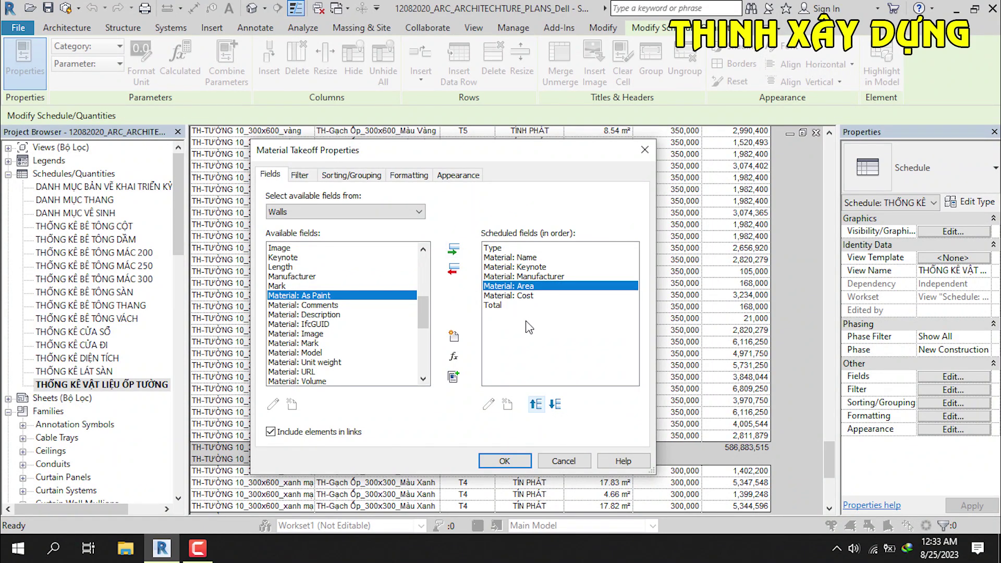
click(505, 461)
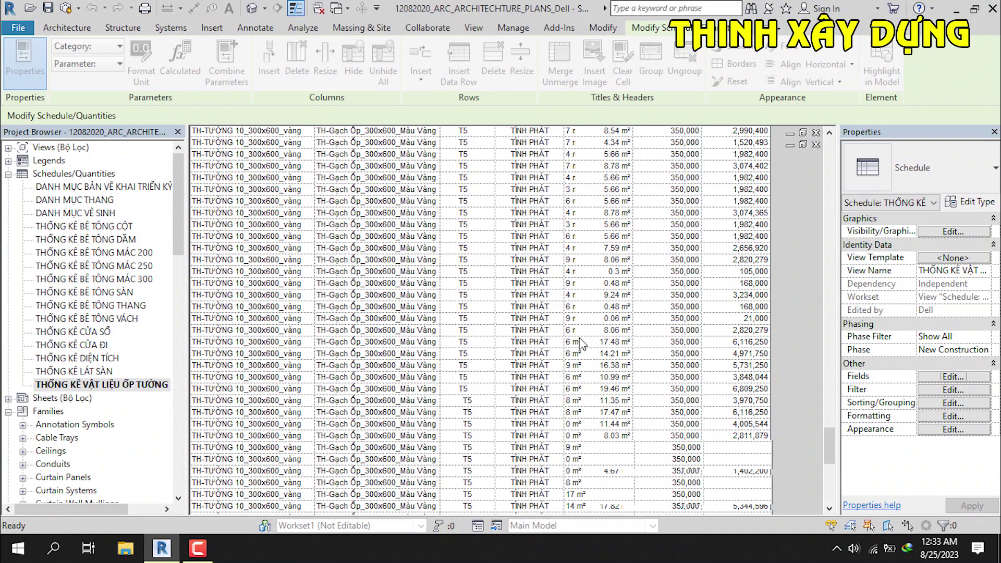
Step: Select column E and right-align the Material: Area values
scroll(583, 343, up, 3)
scroll(595, 308, up, 3)
scroll(608, 252, up, 3)
scroll(626, 229, up, 5)
scroll(626, 231, up, 3)
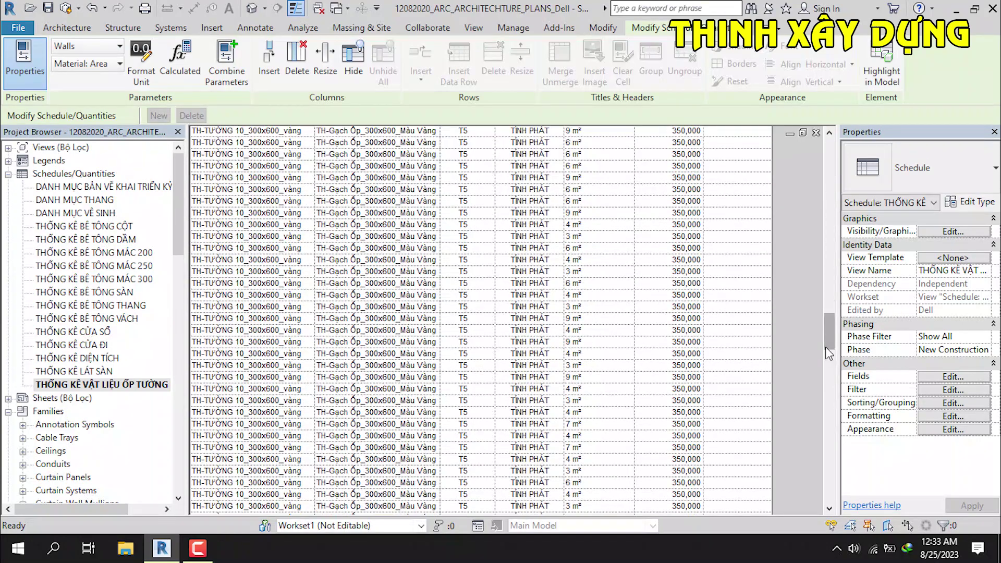
drag(829, 346, 752, 154)
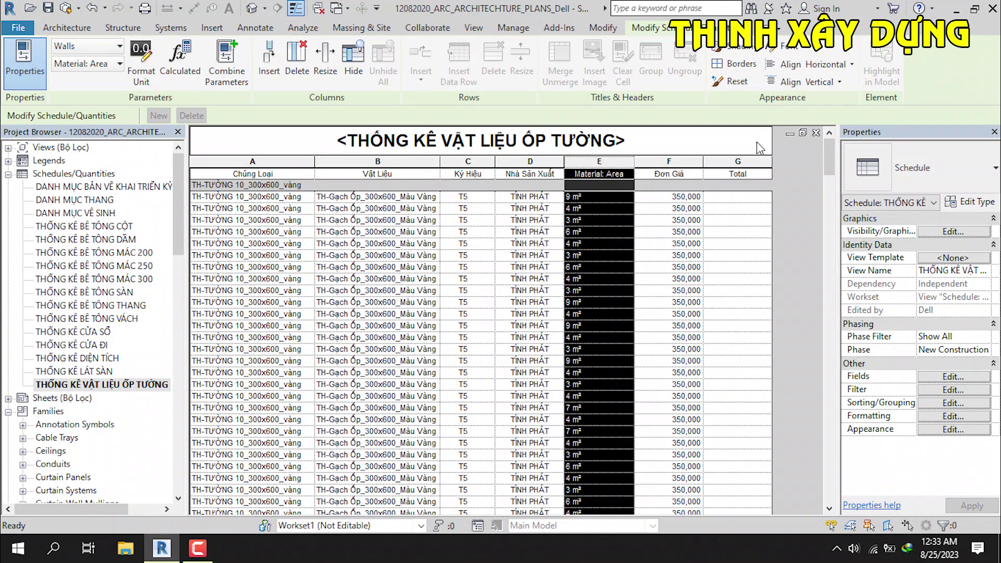
click(813, 64)
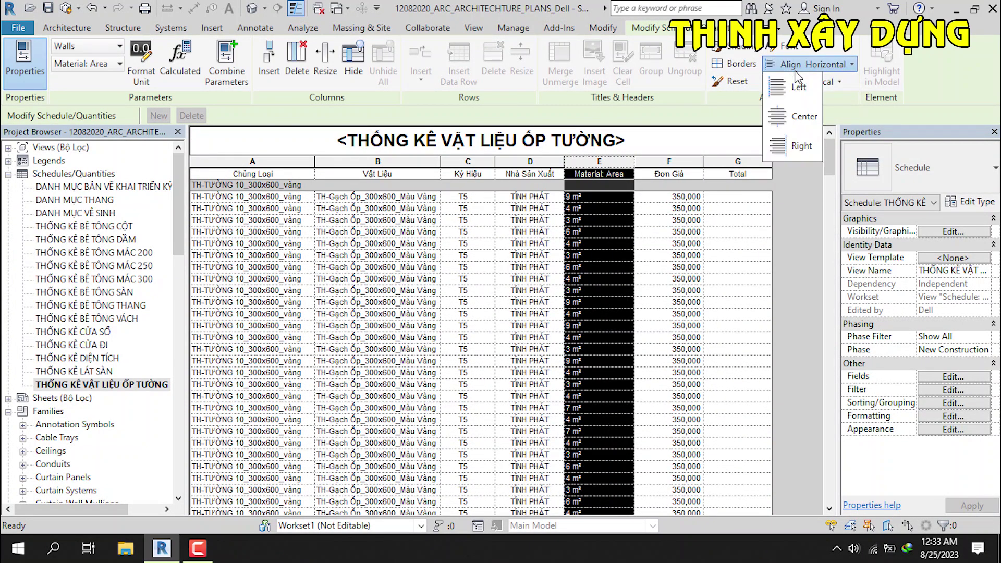
click(793, 119)
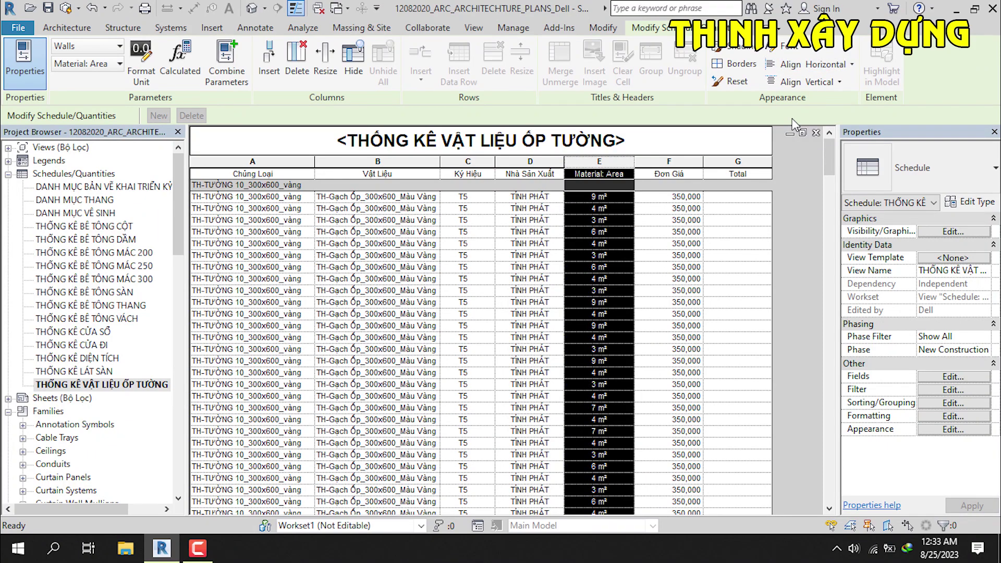
click(813, 64)
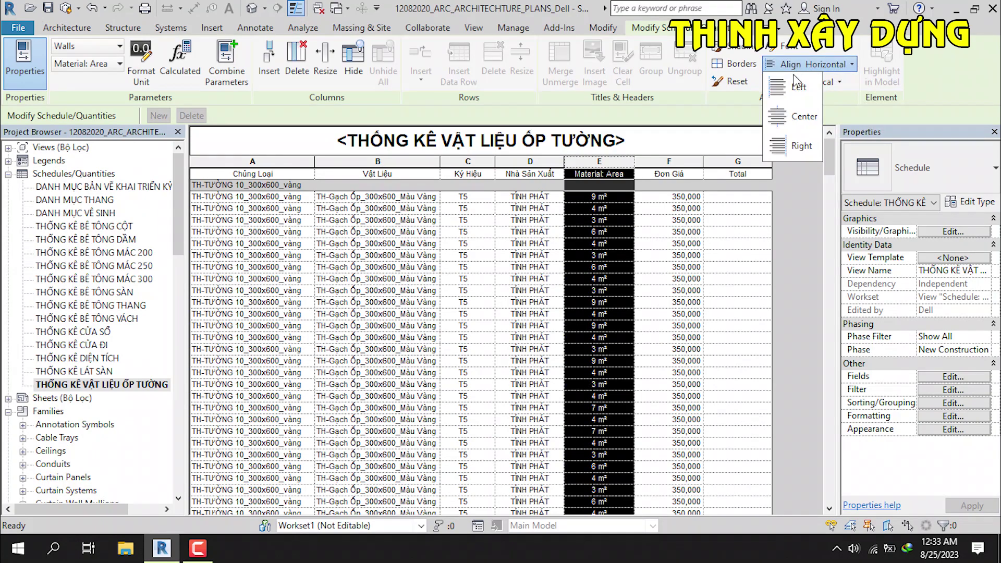
click(793, 151)
Step: Reselect the Material: Area column, then bring up the schedule's Formatting settings
click(602, 174)
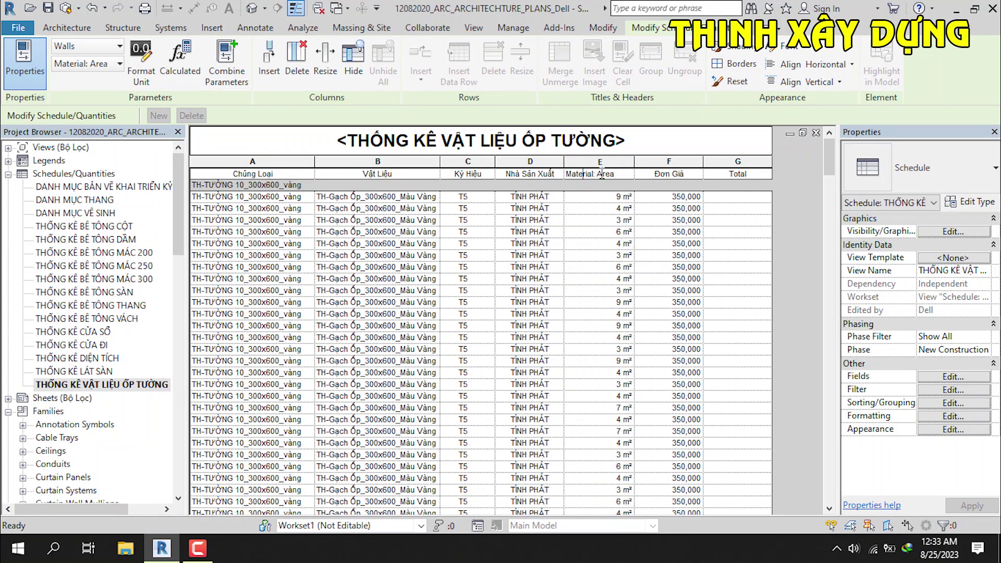
drag(602, 174, 602, 198)
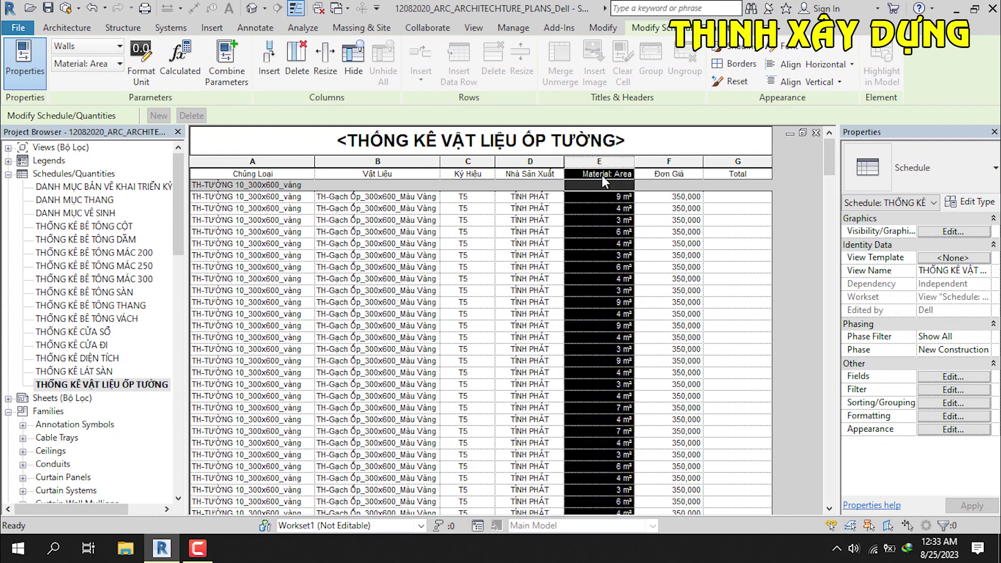
click(872, 392)
click(934, 418)
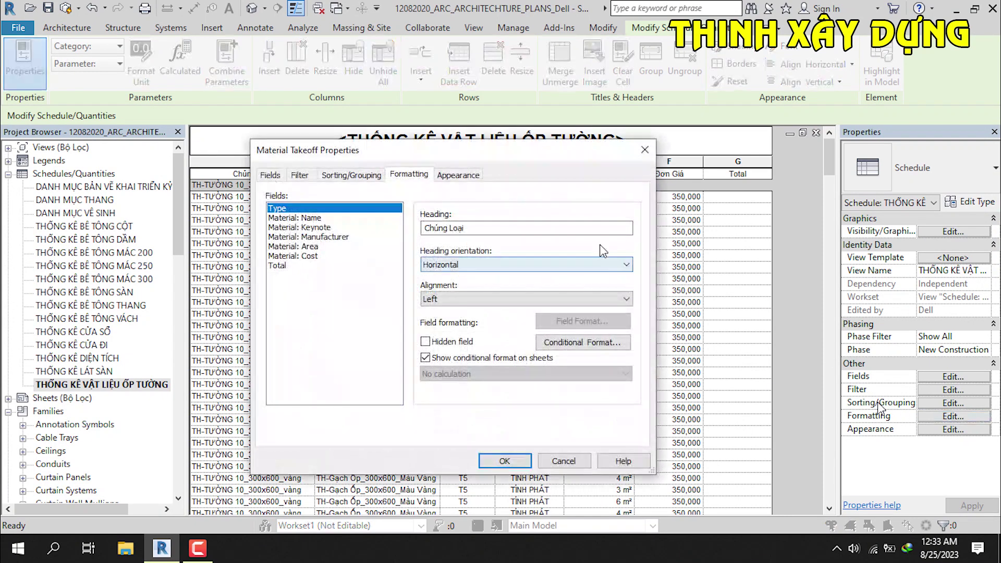
Step: Give Material: Area the heading 'Diện Tích' and set it to Calculate totals
click(300, 246)
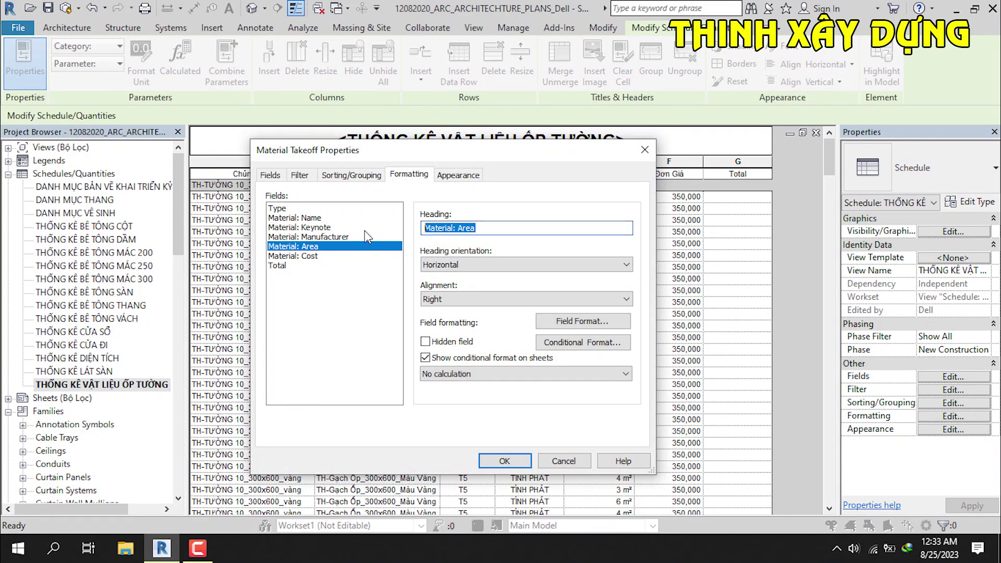
text(Die)
click(454, 373)
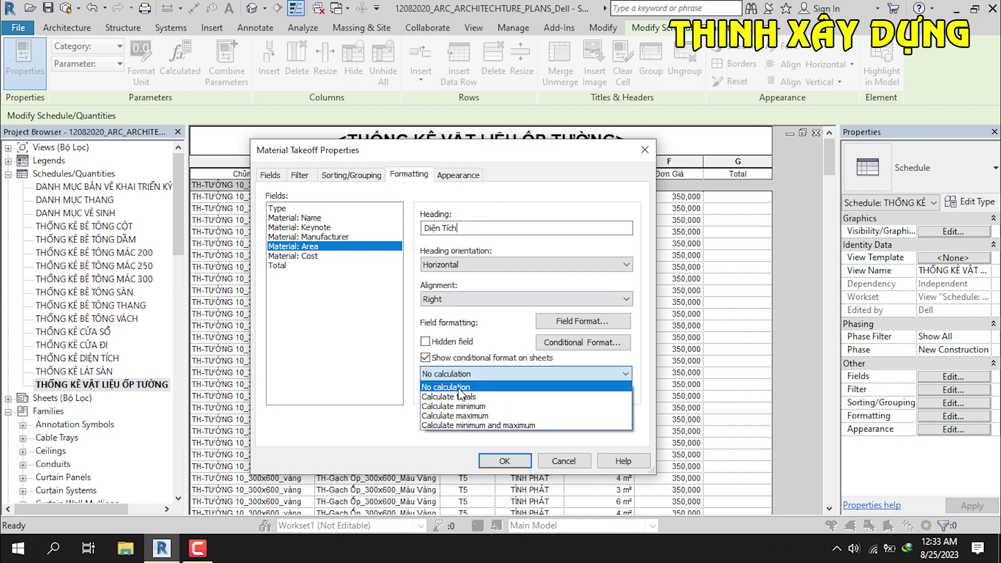
click(446, 398)
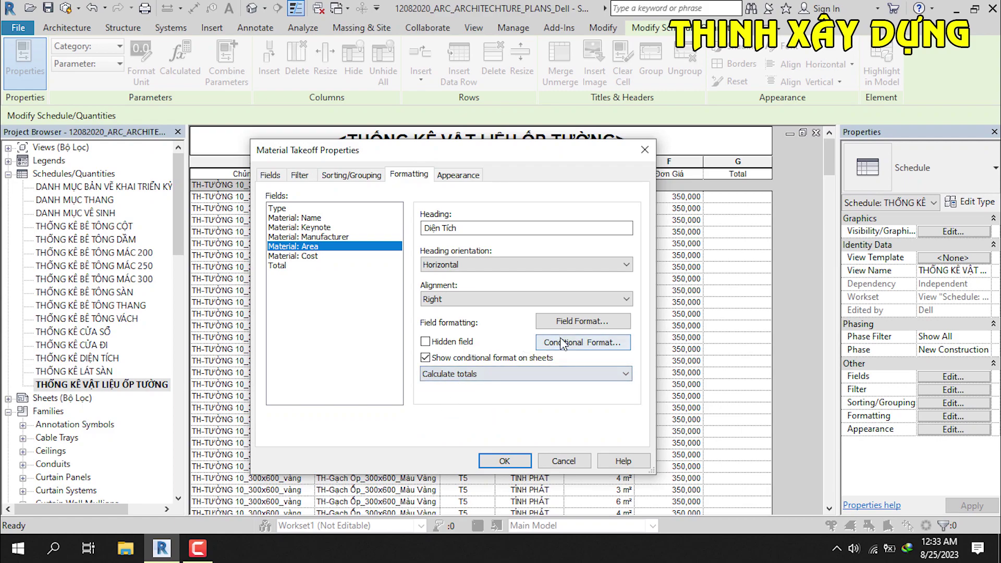
Step: Format Diện Tích values with 2 decimal places and digit grouping, not project settings
click(583, 322)
click(530, 183)
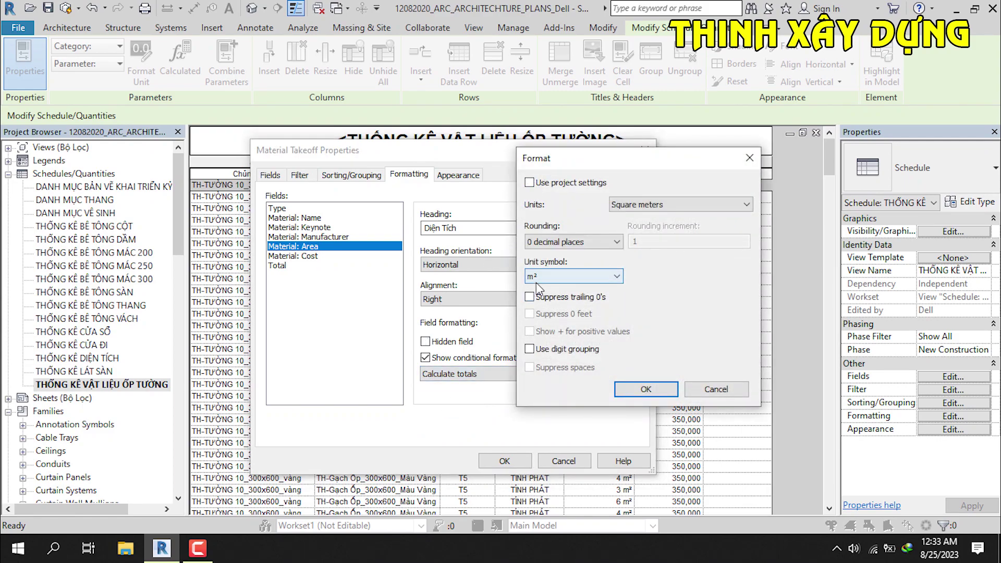
click(529, 350)
click(571, 242)
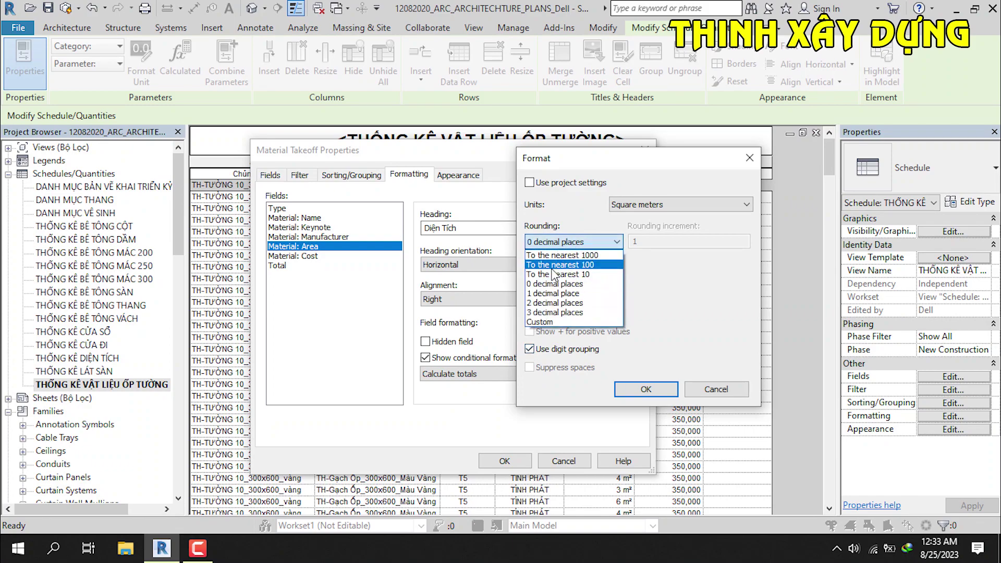
click(539, 303)
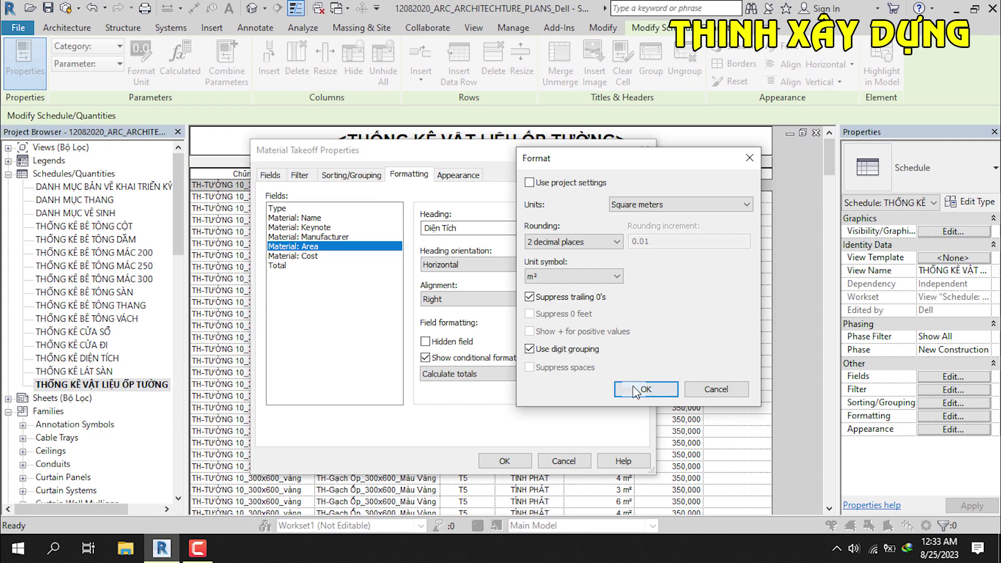
click(637, 390)
Step: Review the Material: Cost and Total number formats, then apply the formatting
click(319, 257)
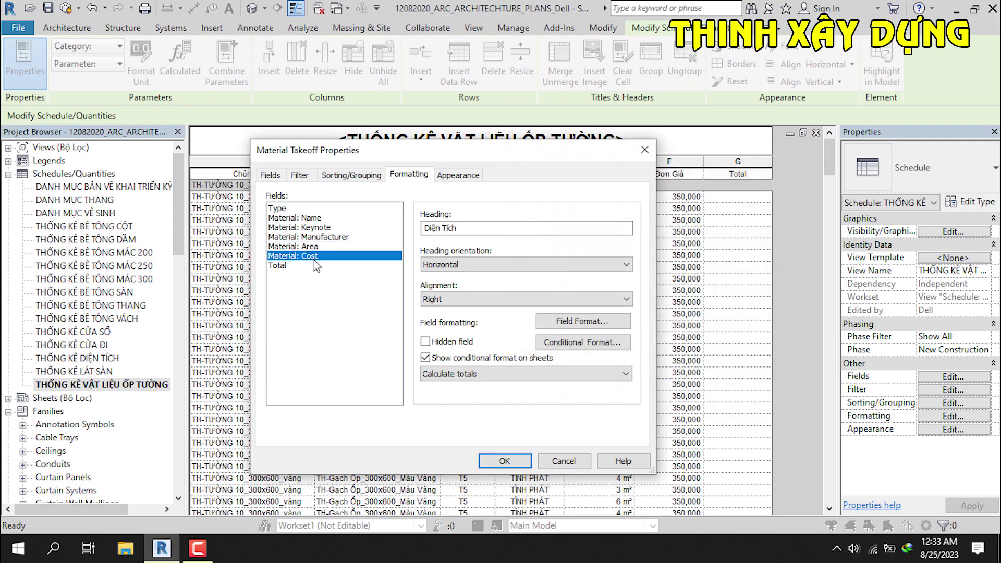
click(574, 326)
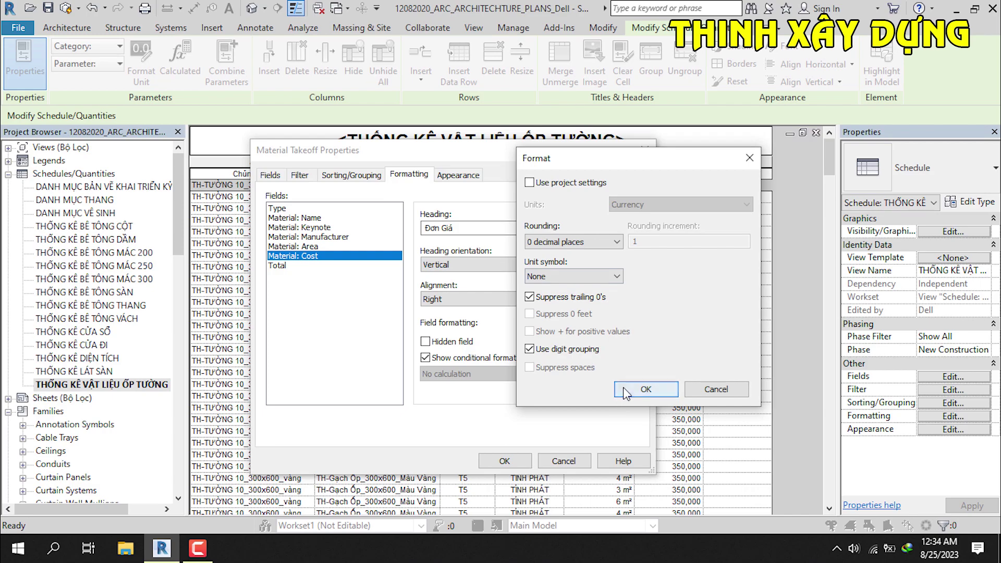
click(647, 389)
click(268, 265)
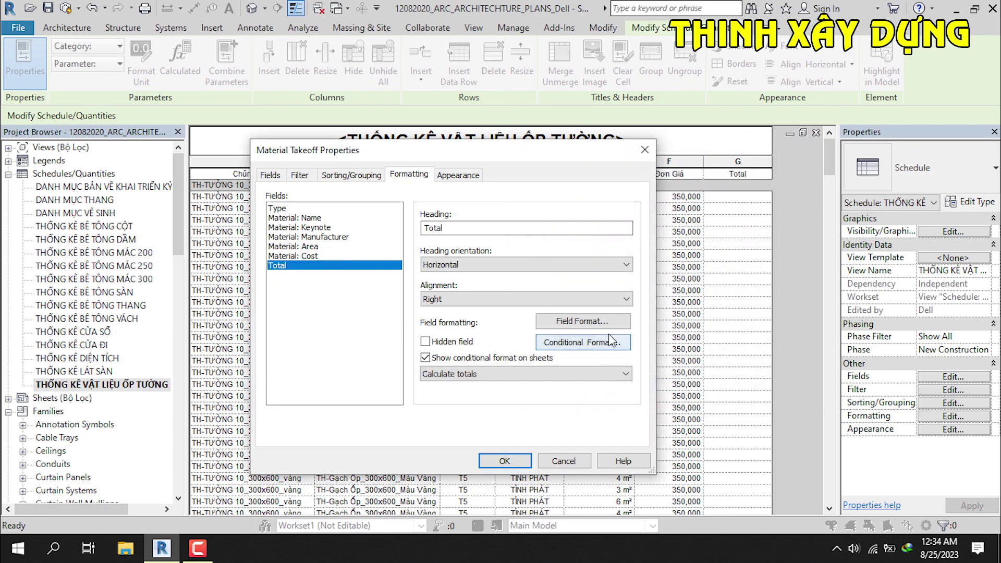
click(575, 325)
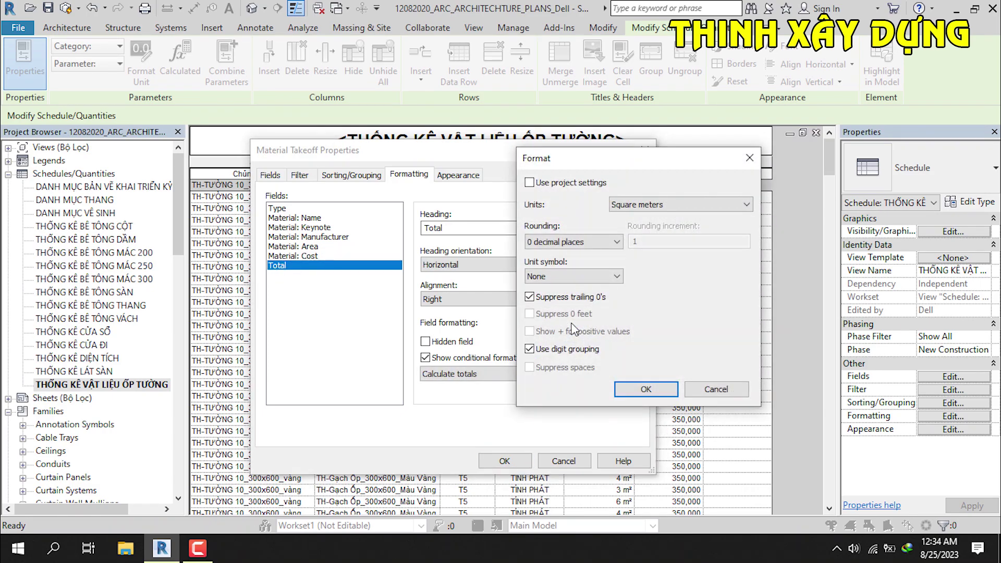
click(646, 389)
click(574, 325)
click(646, 389)
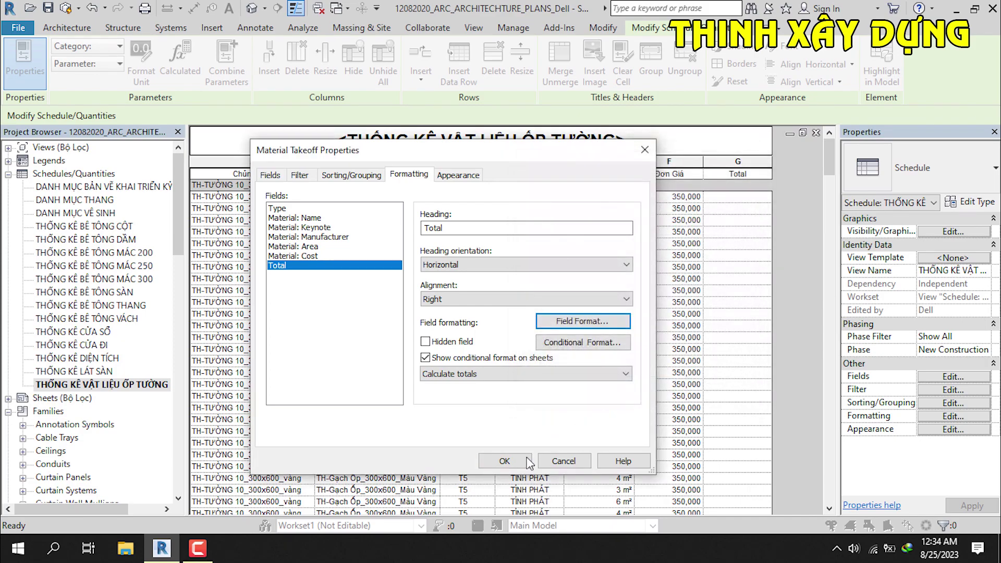
click(515, 460)
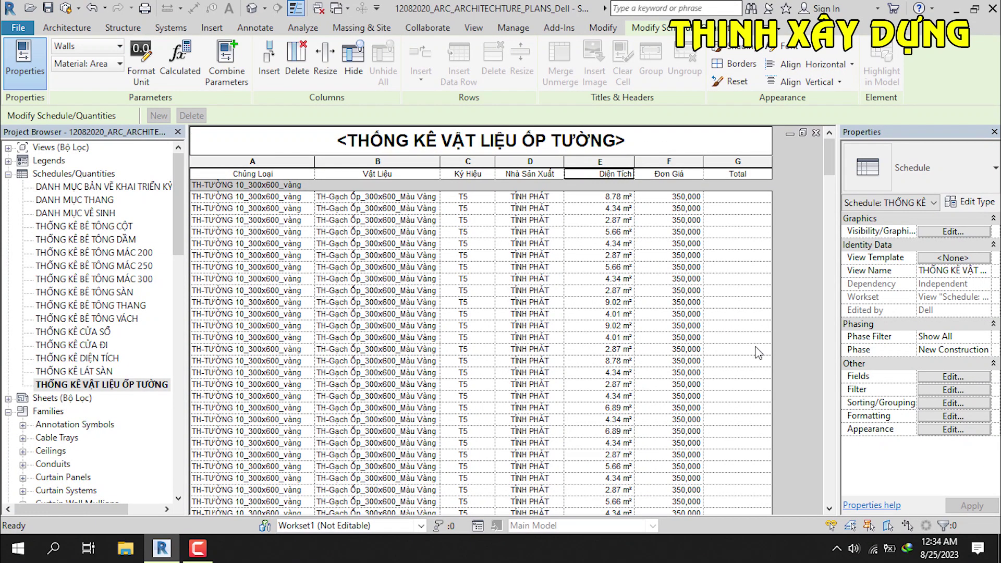
Step: Scroll through the takeoff to check the area subtotals and grand total
scroll(757, 353, down, 3)
scroll(731, 364, down, 3)
scroll(772, 323, down, 3)
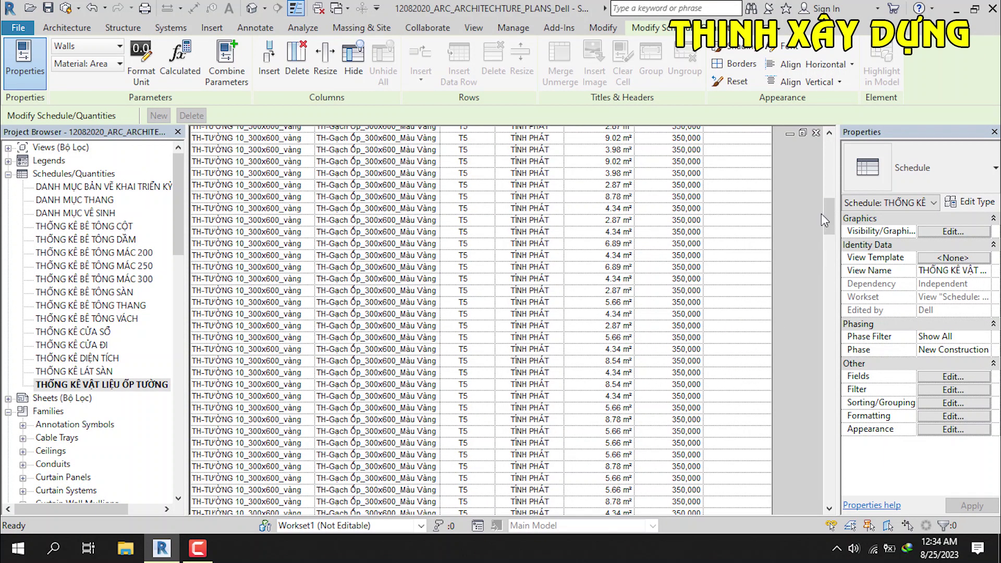
drag(825, 209, 831, 523)
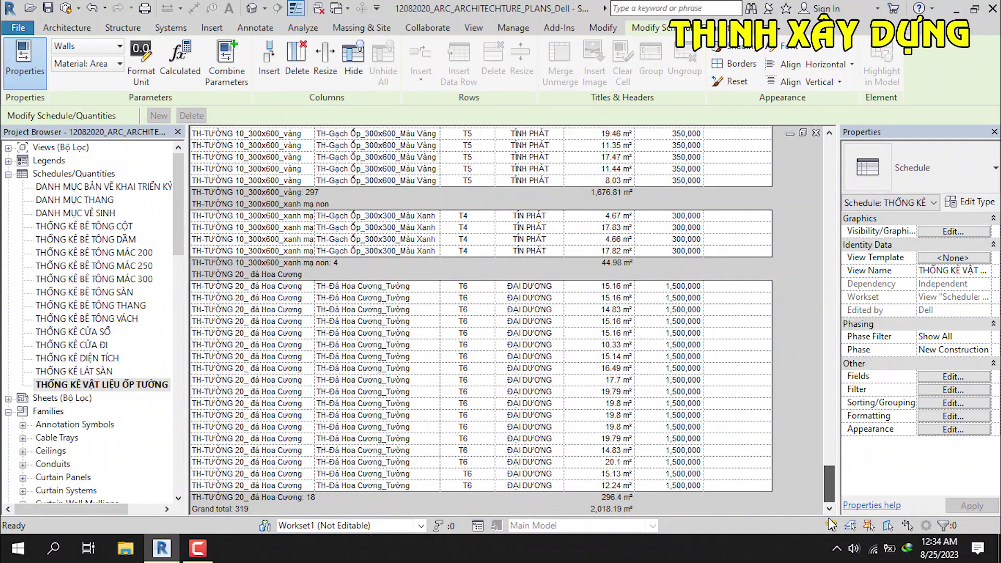
drag(830, 482, 823, 414)
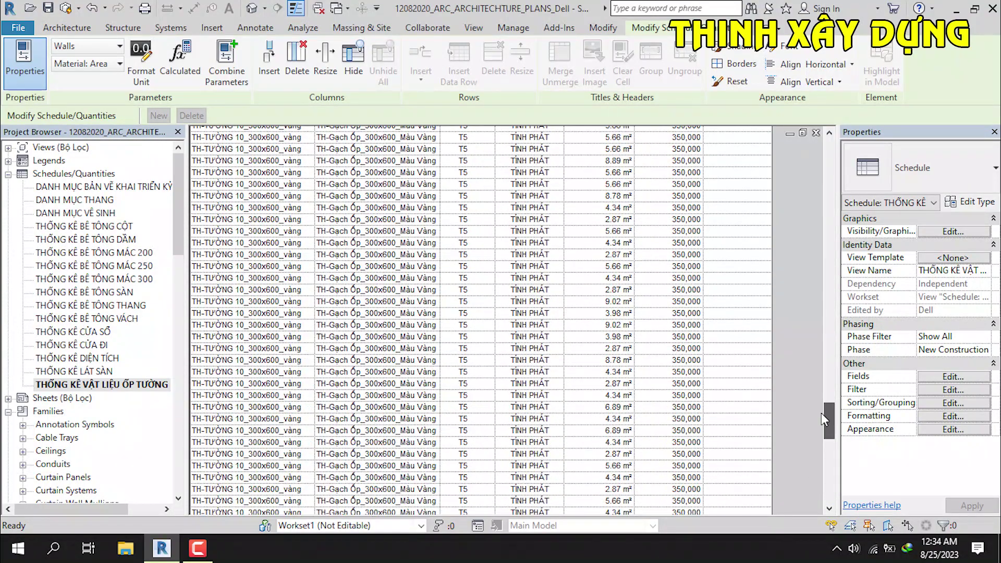
Step: Centre the Diện Tích heading above the area values
drag(821, 413, 790, 139)
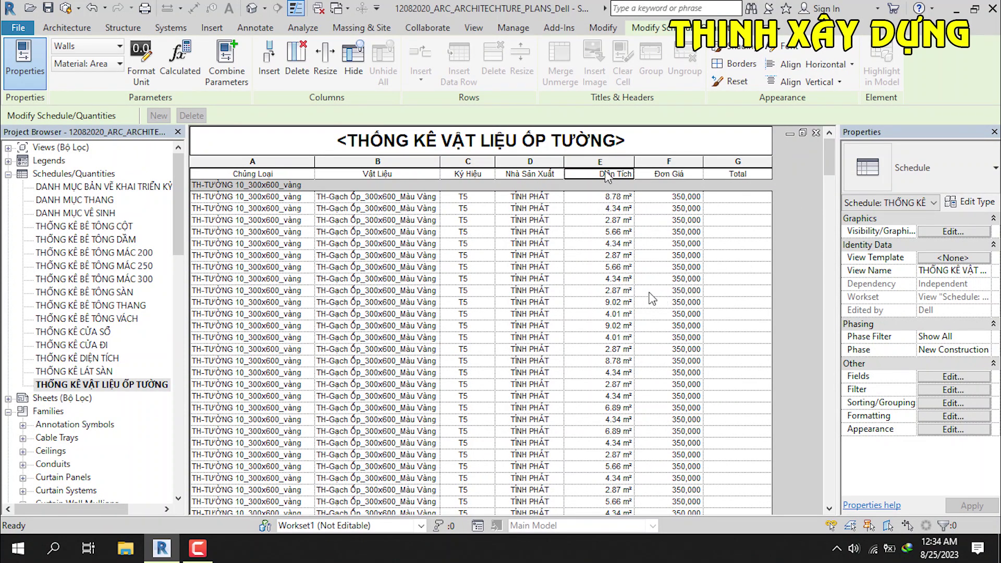
click(799, 64)
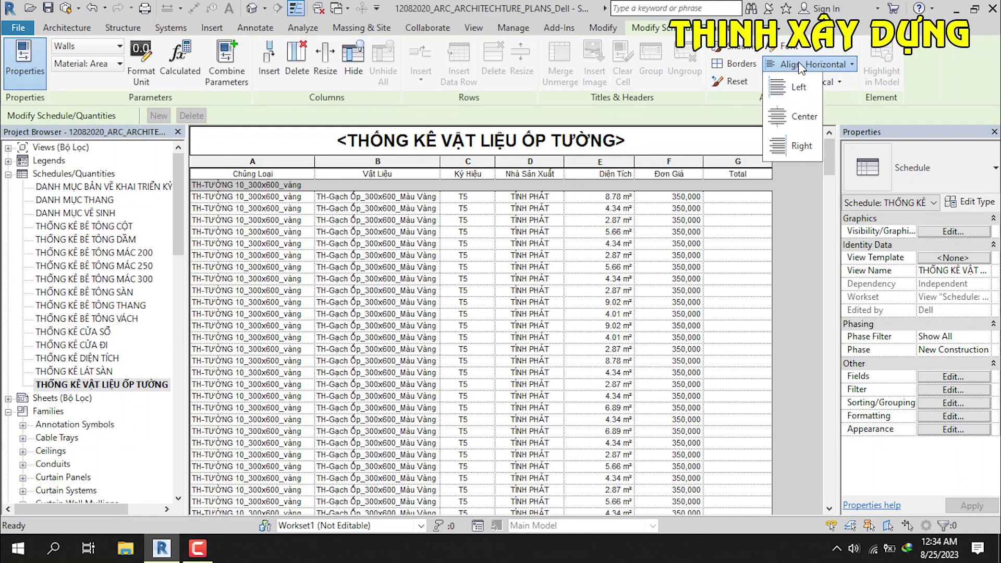
click(796, 119)
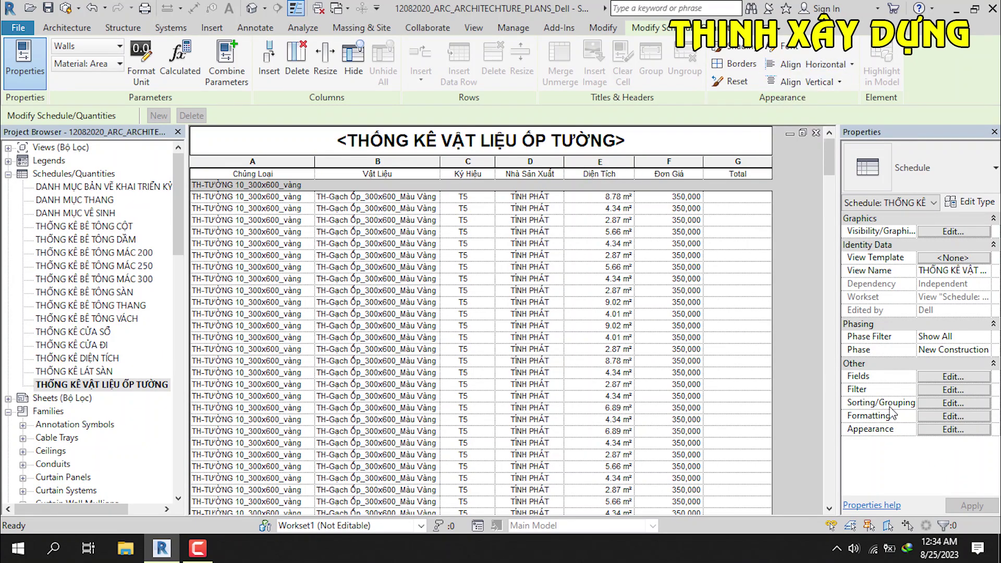
click(934, 380)
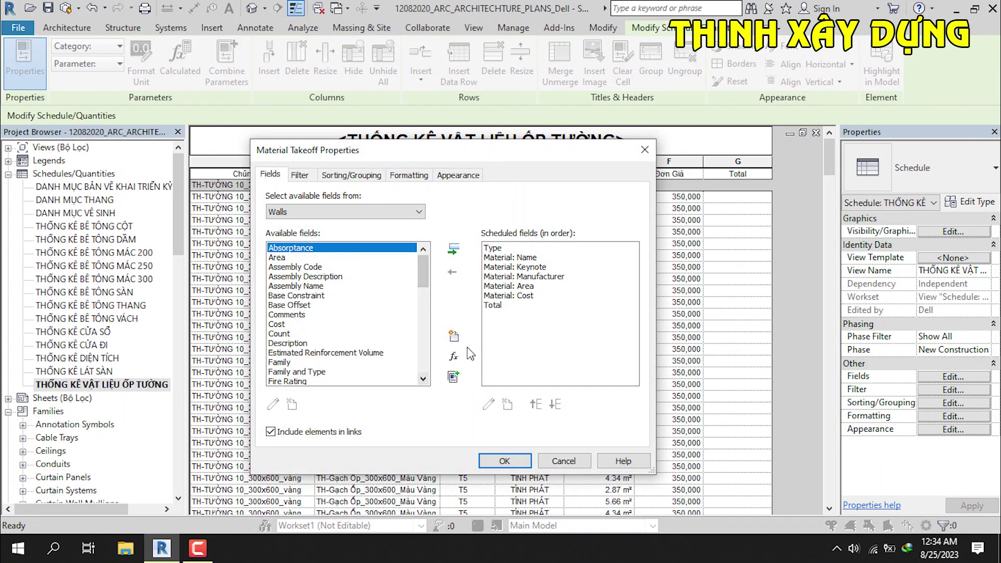
Step: Edit the Total field's formula, inserting Material: Area as the first term
click(497, 307)
ctrl+click(497, 307)
click(496, 307)
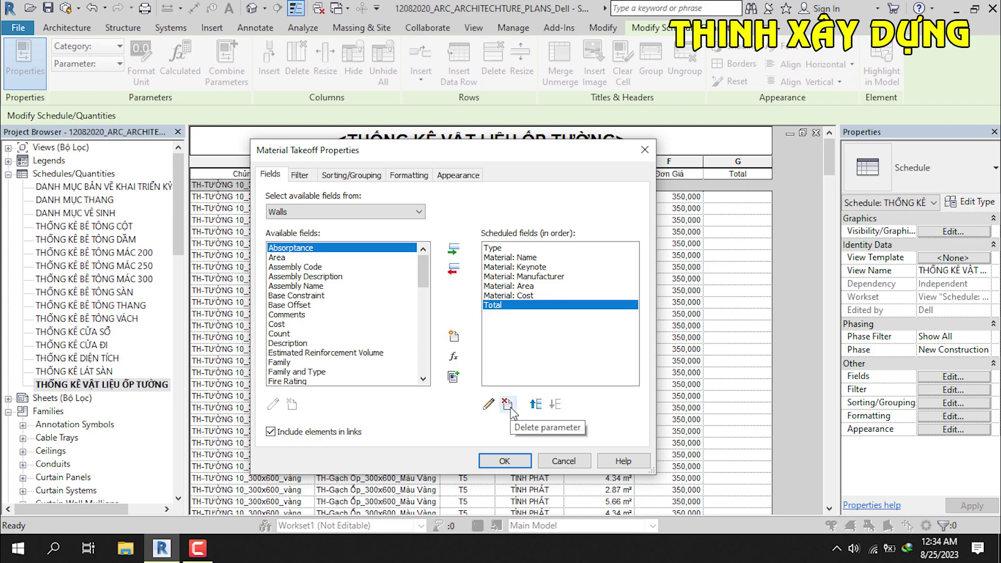
click(488, 405)
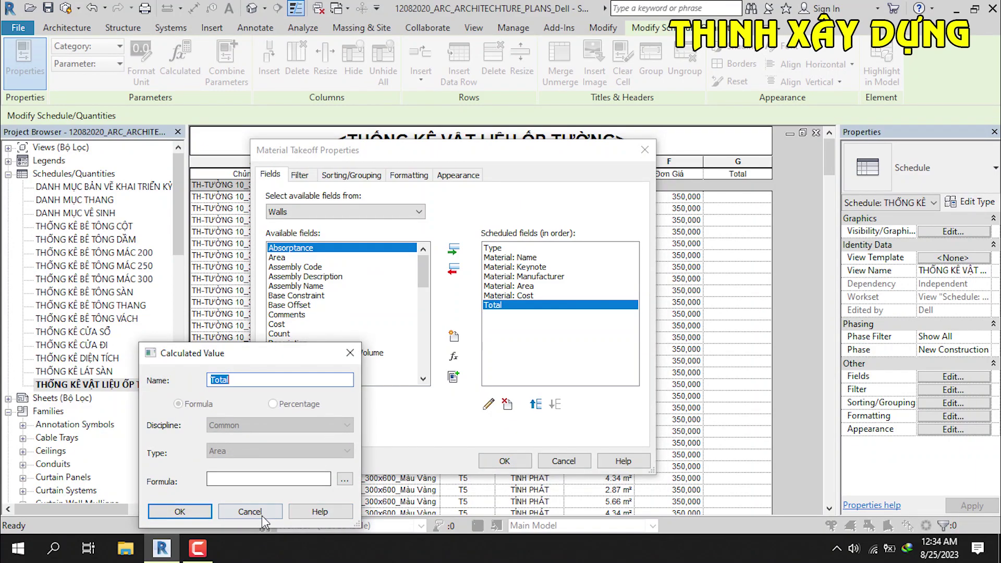
click(291, 479)
click(345, 480)
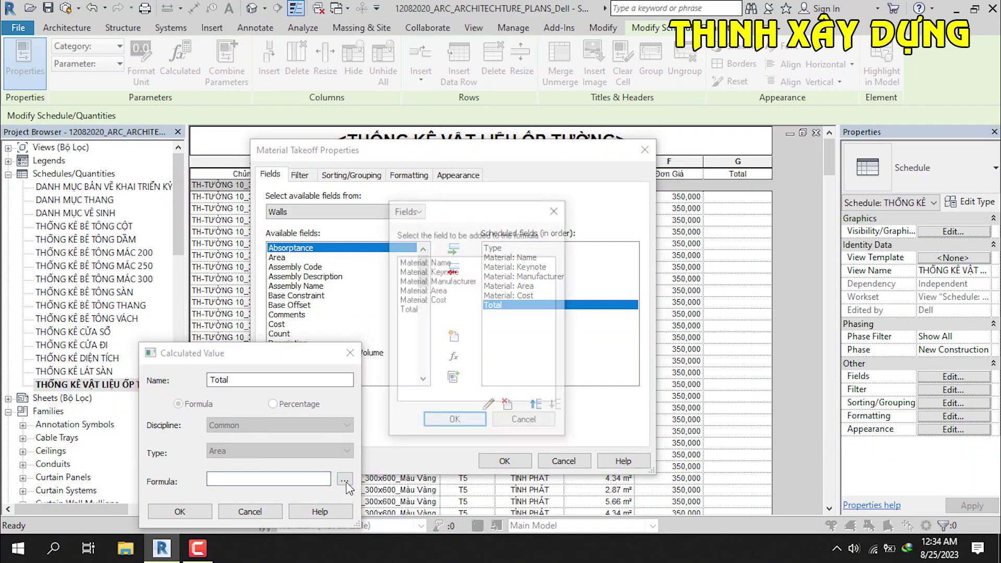
click(421, 291)
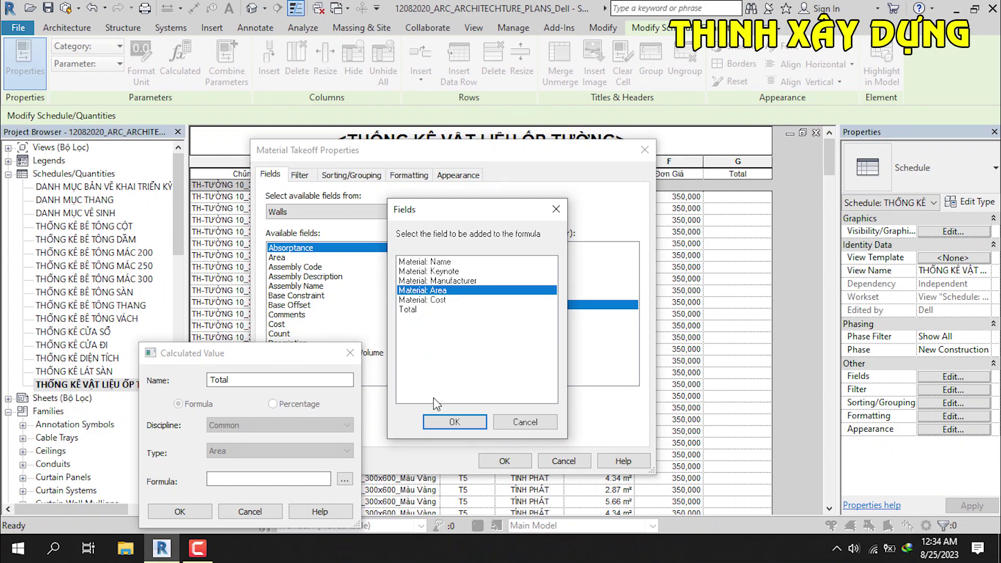
click(455, 422)
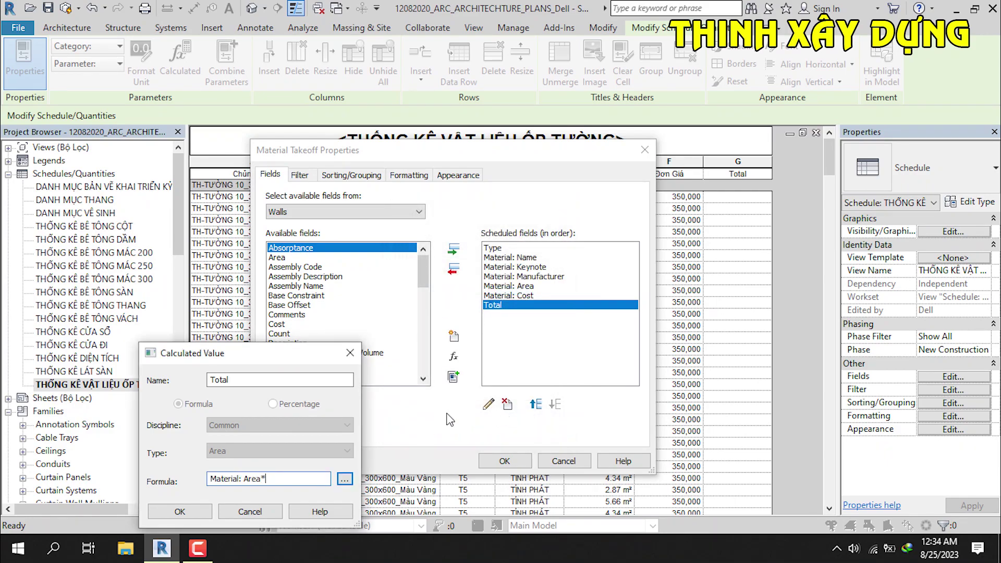
Step: Complete the formula as Material: Area*Material: Cost and apply it
text(*)
click(345, 479)
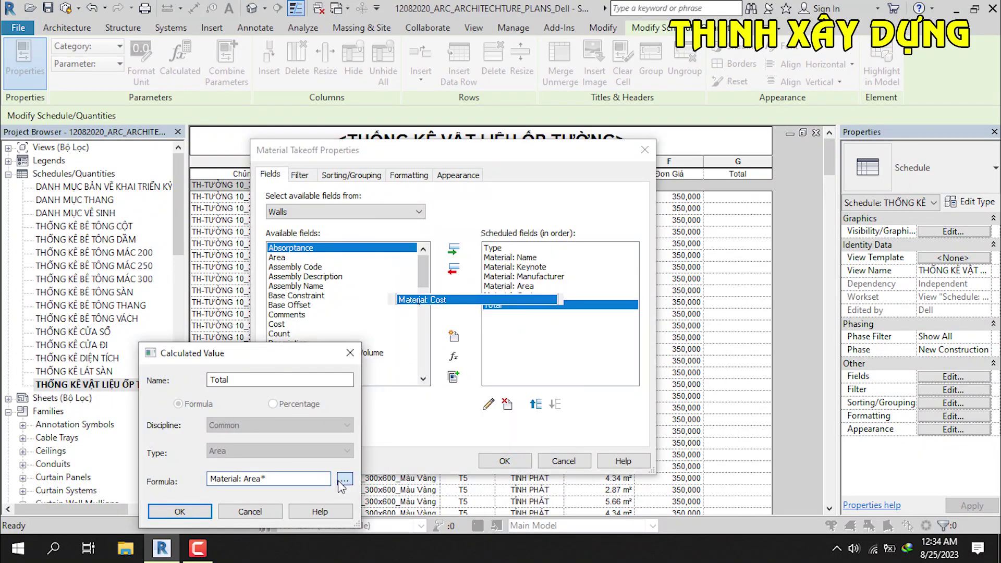
click(423, 300)
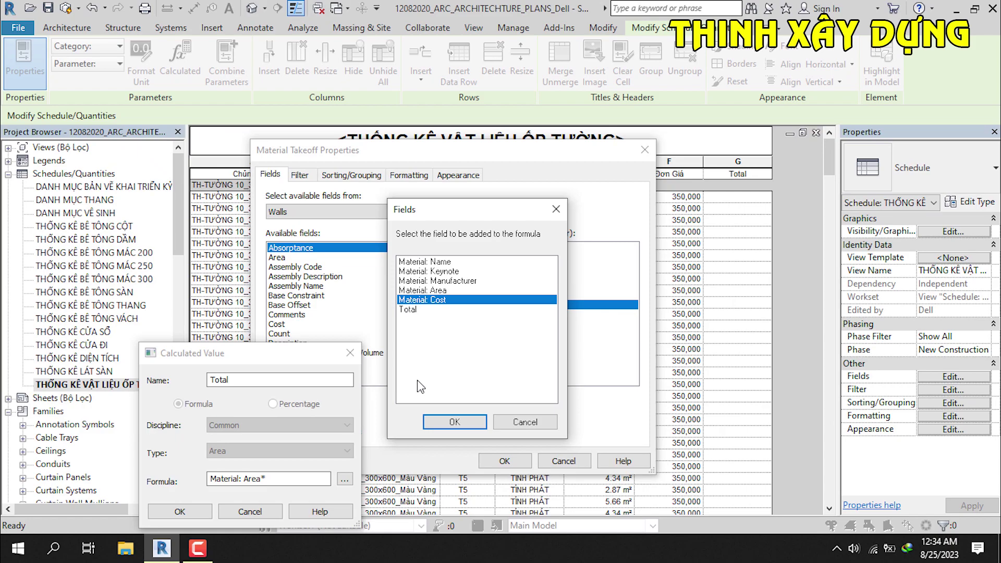
click(448, 422)
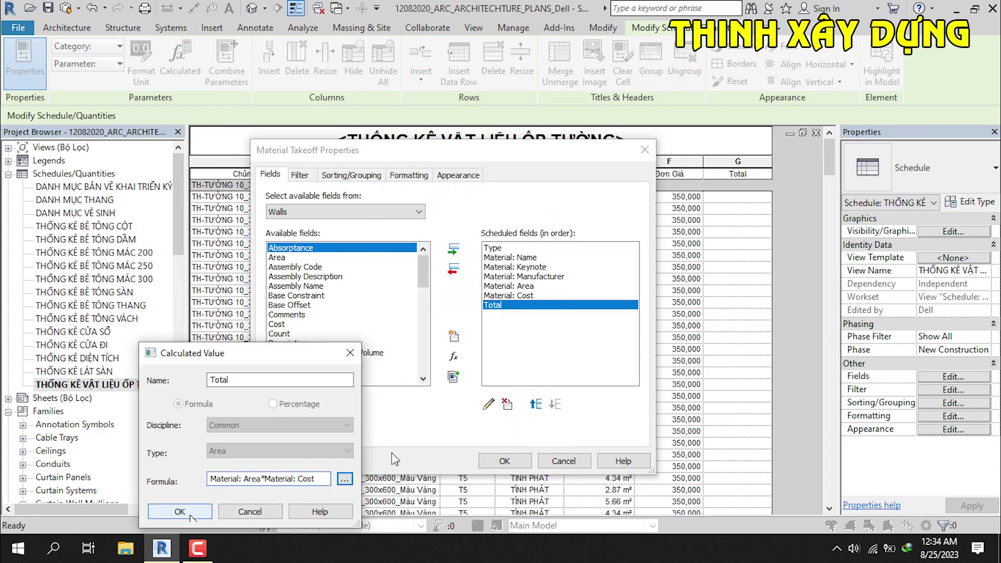
click(189, 515)
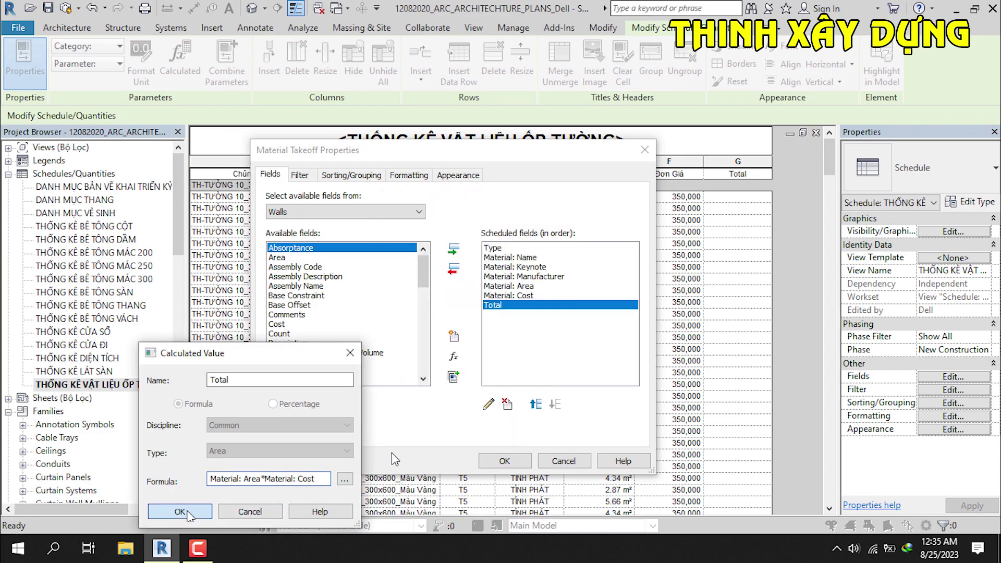
click(504, 461)
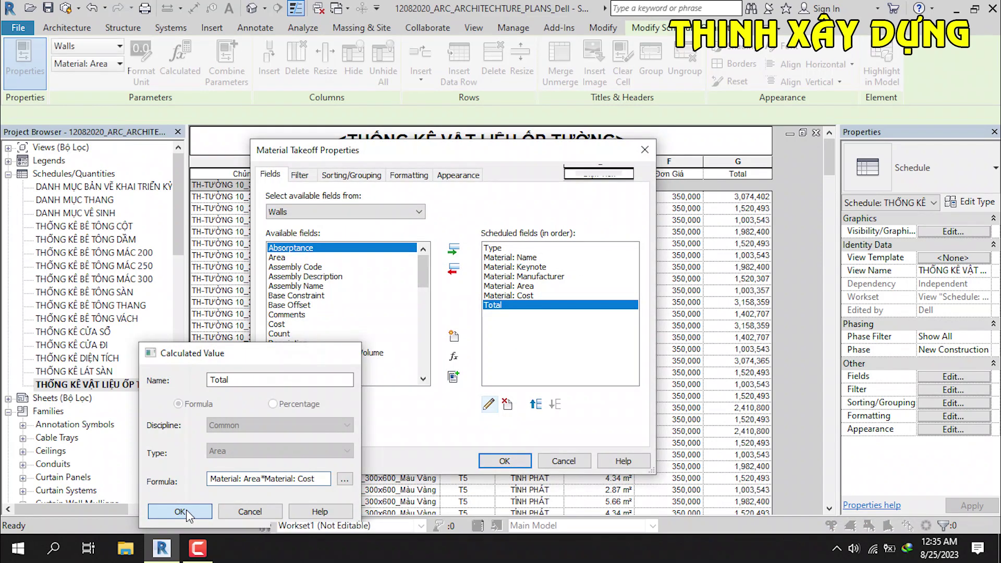
click(186, 509)
click(504, 461)
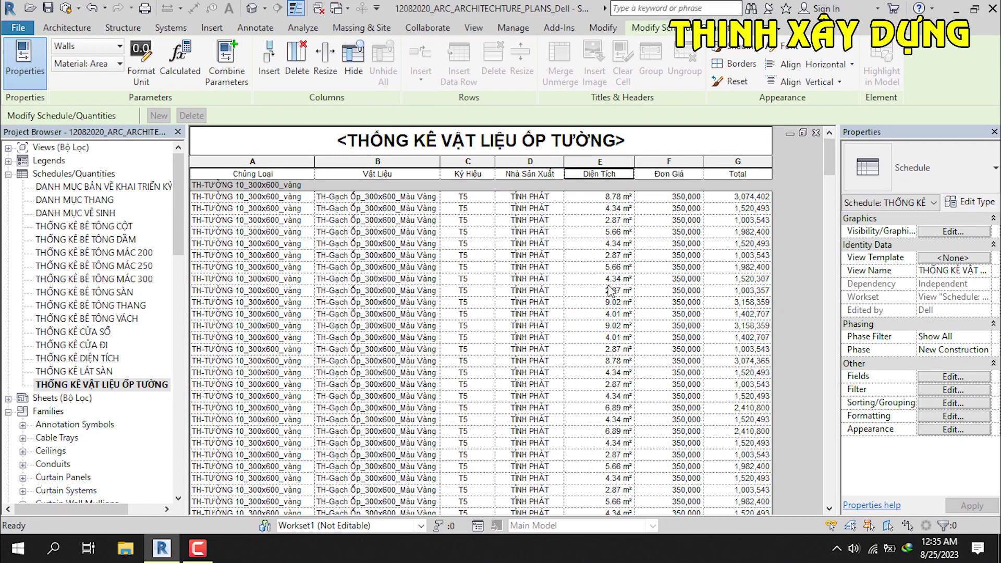
Step: Scroll down the takeoff reviewing recalculated Total values, then reopen Fields settings
scroll(734, 306, down, 3)
scroll(733, 324, down, 1)
scroll(731, 344, down, 1)
scroll(729, 365, down, 1)
scroll(730, 388, down, 2)
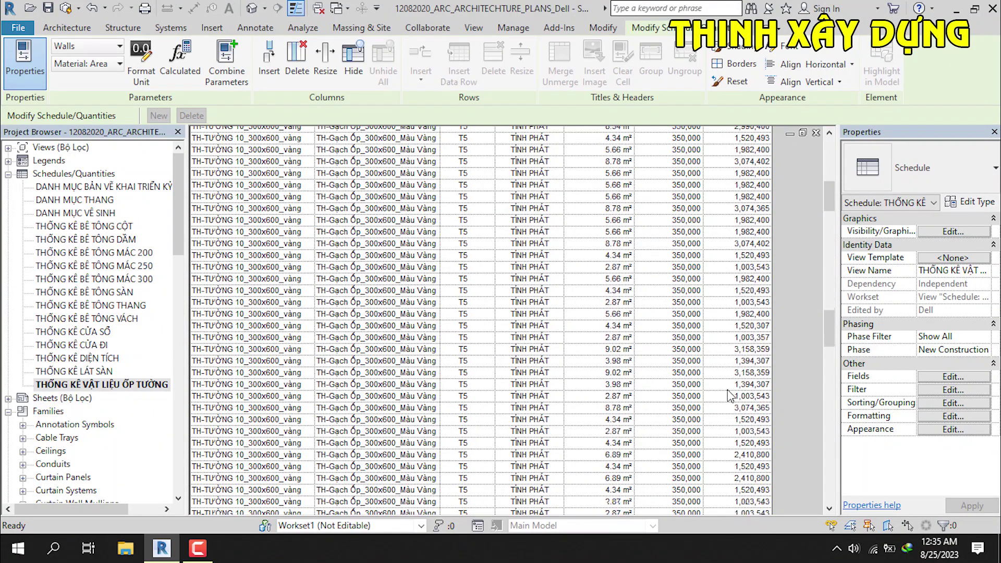
scroll(746, 396, down, 2)
scroll(762, 404, down, 2)
scroll(798, 394, down, 2)
scroll(787, 401, down, 2)
scroll(777, 408, down, 2)
scroll(767, 416, down, 3)
scroll(769, 420, up, 5)
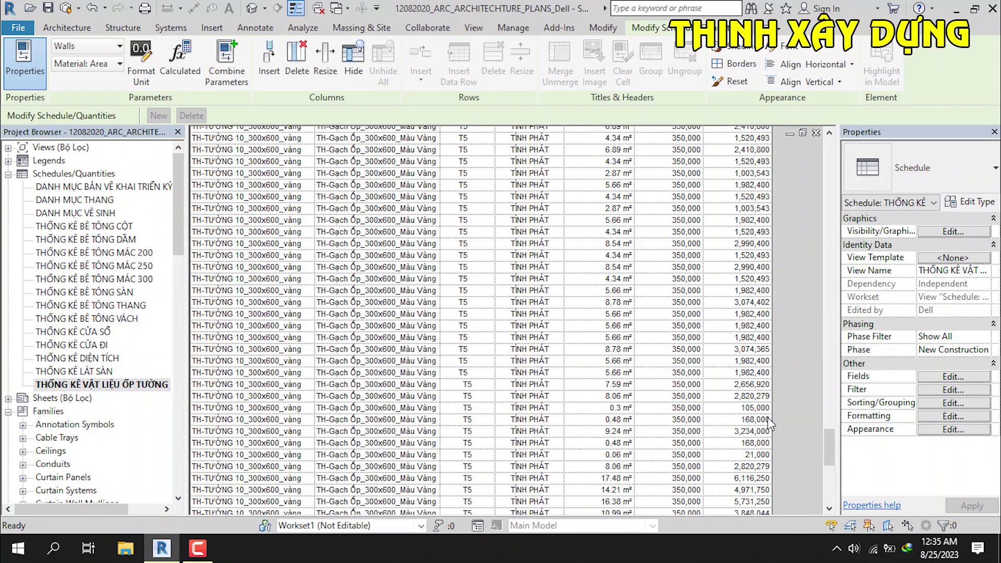
scroll(597, 309, down, 5)
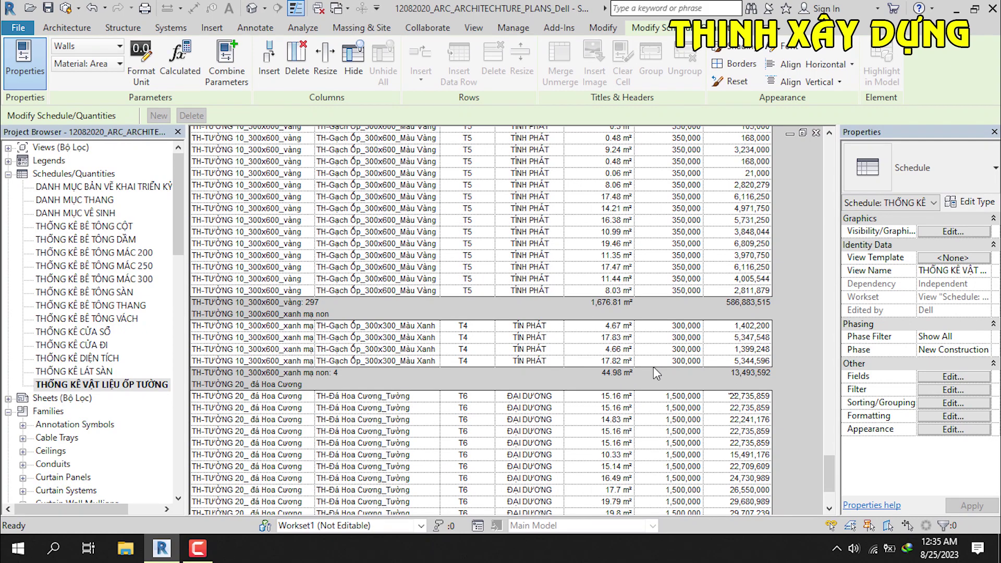
click(945, 377)
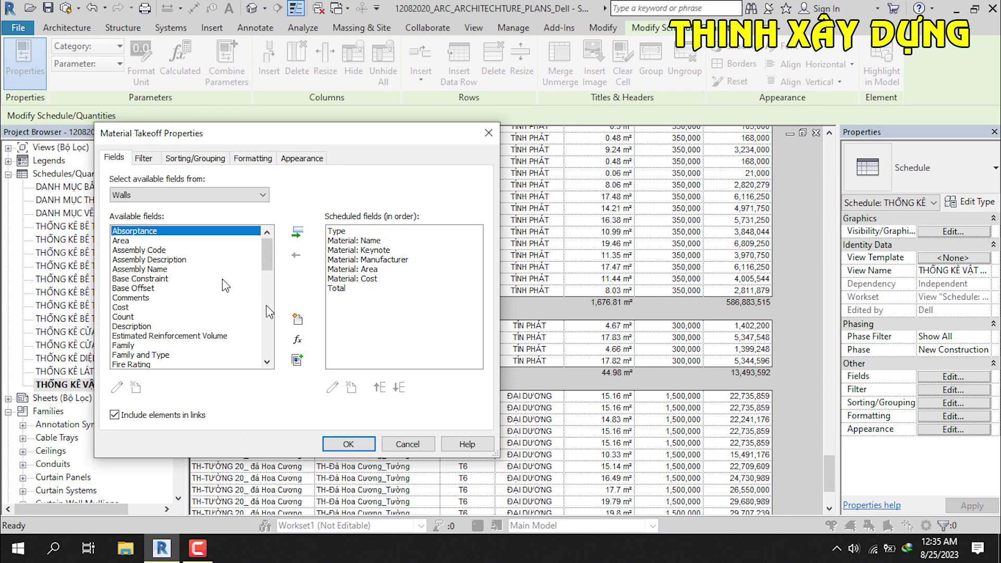
Step: Open the THỐNG KÊ LÁT SÀN schedule's field settings and select its plain Area field
click(357, 444)
double_click(83, 372)
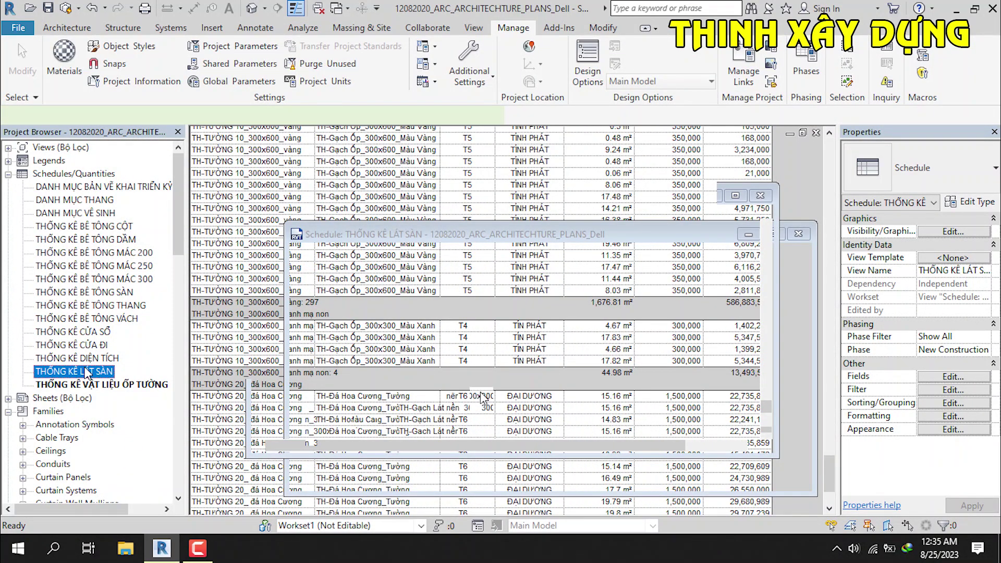
scroll(656, 346, down, 5)
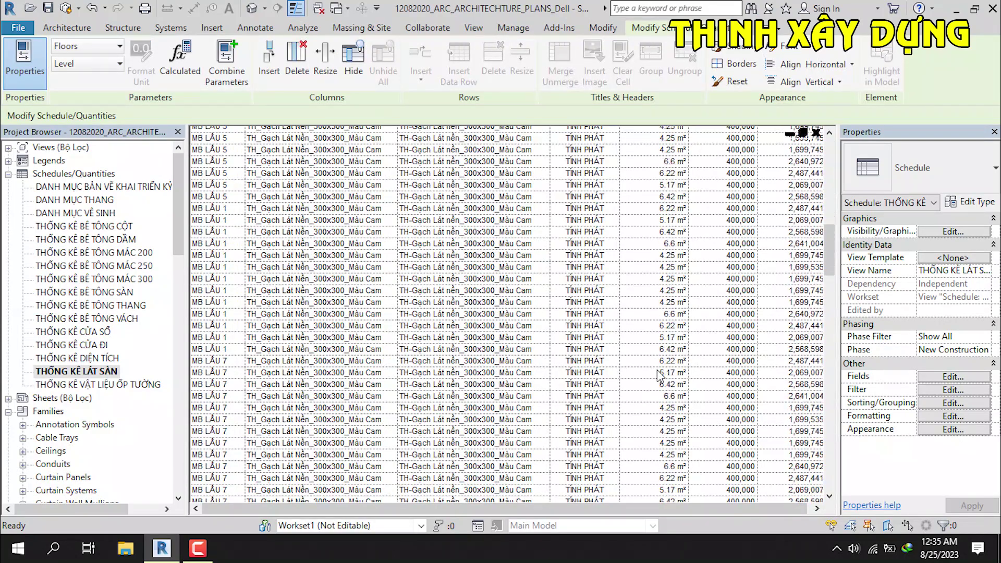
scroll(662, 355, down, 5)
scroll(671, 368, down, 5)
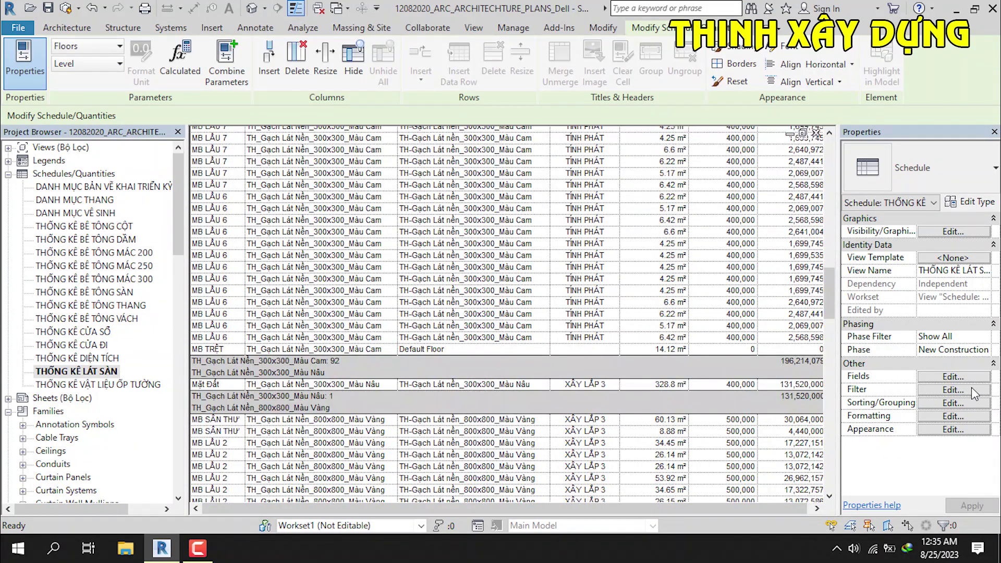
click(947, 377)
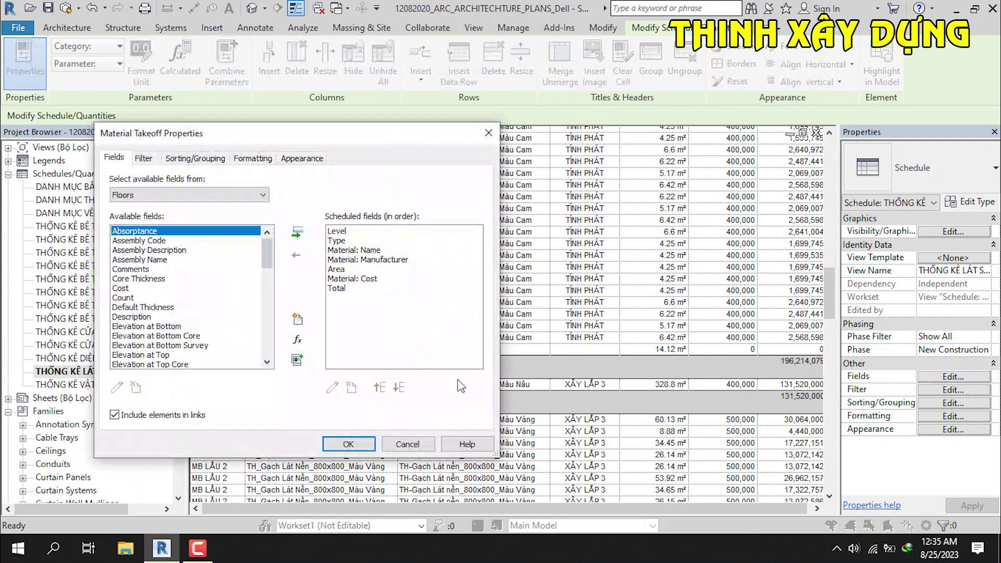
click(335, 270)
Step: Replace the plain Area field with Material: Area, placed above Material: Cost
click(296, 255)
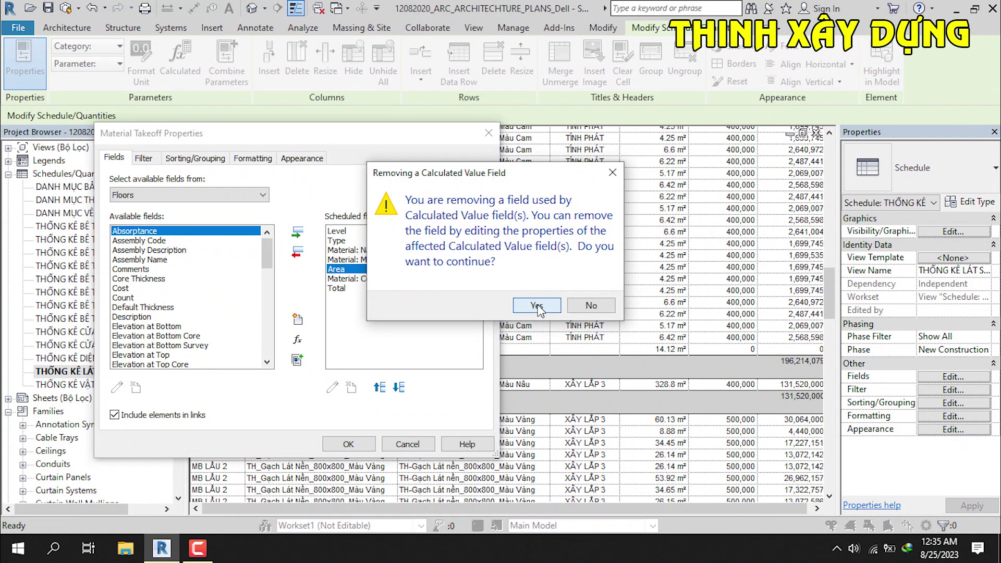
click(542, 304)
scroll(165, 312, down, 2)
scroll(164, 313, down, 5)
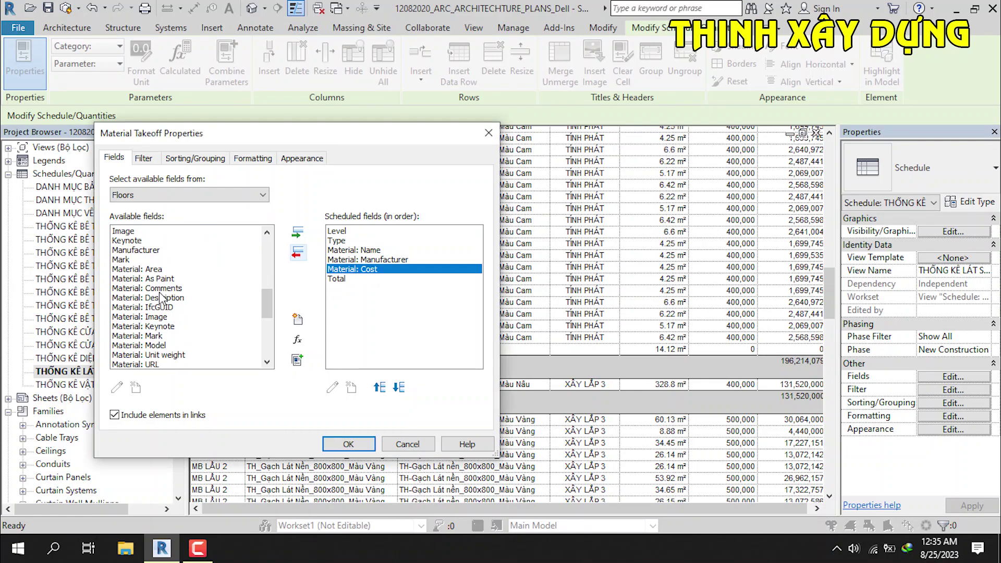
click(157, 269)
click(298, 232)
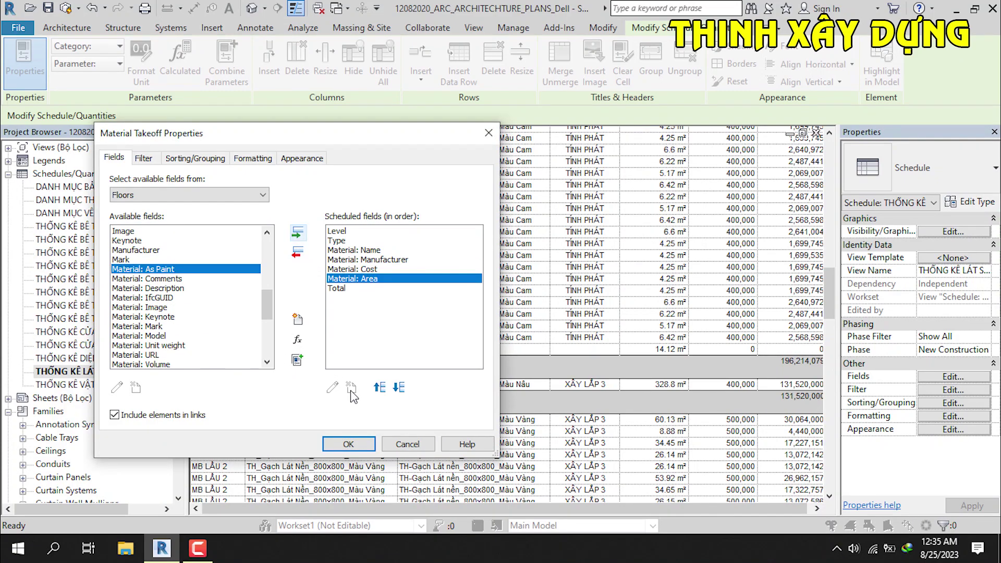
click(379, 388)
Step: Set the Total calculated field's formula to Material: Area * Material: Cost
click(346, 290)
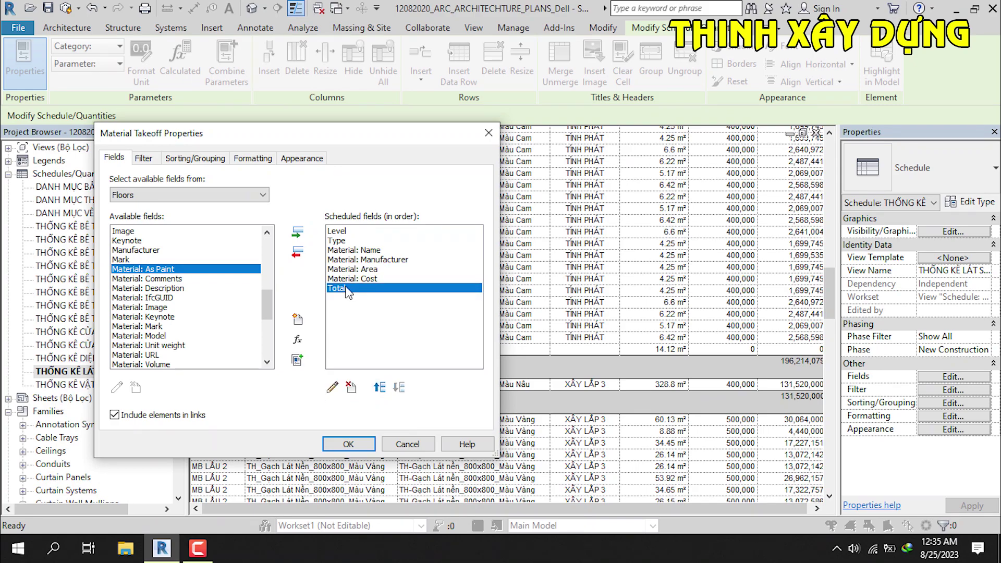
click(332, 387)
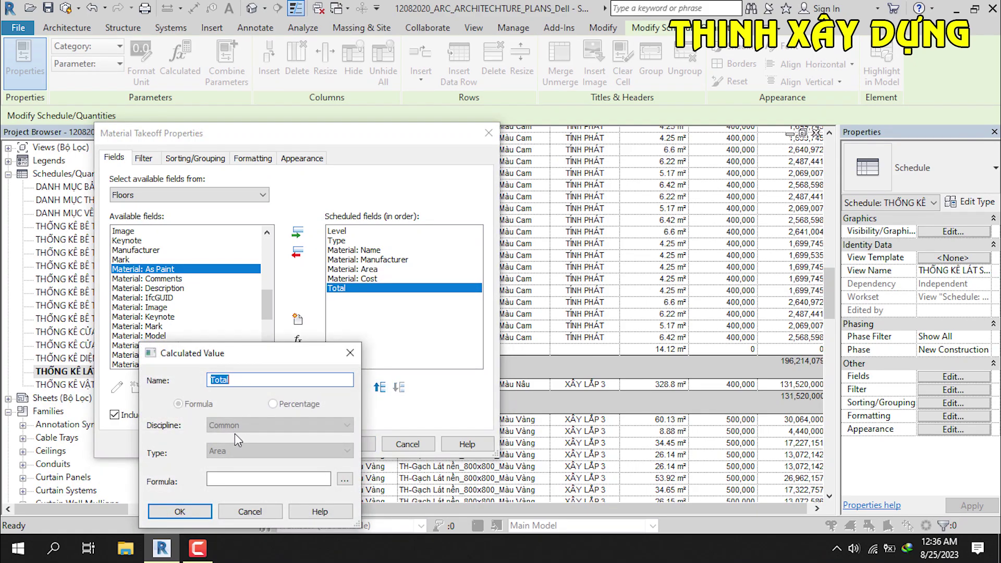
click(273, 477)
click(344, 479)
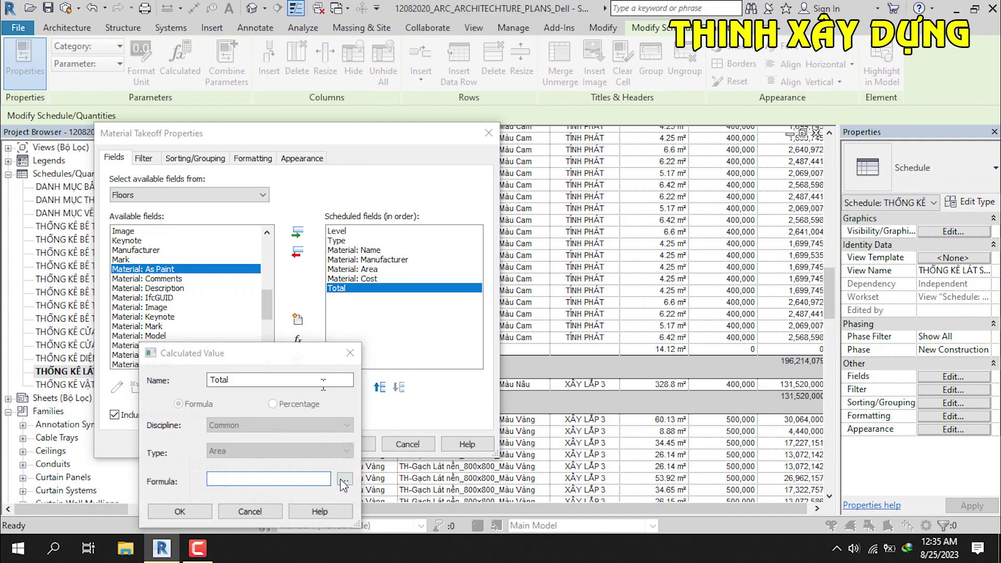
click(420, 285)
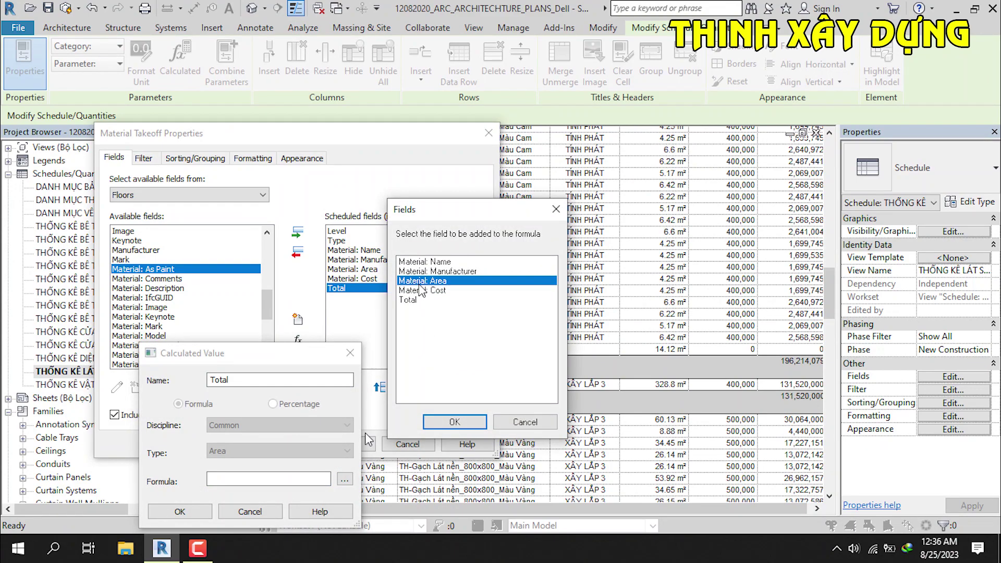
click(430, 424)
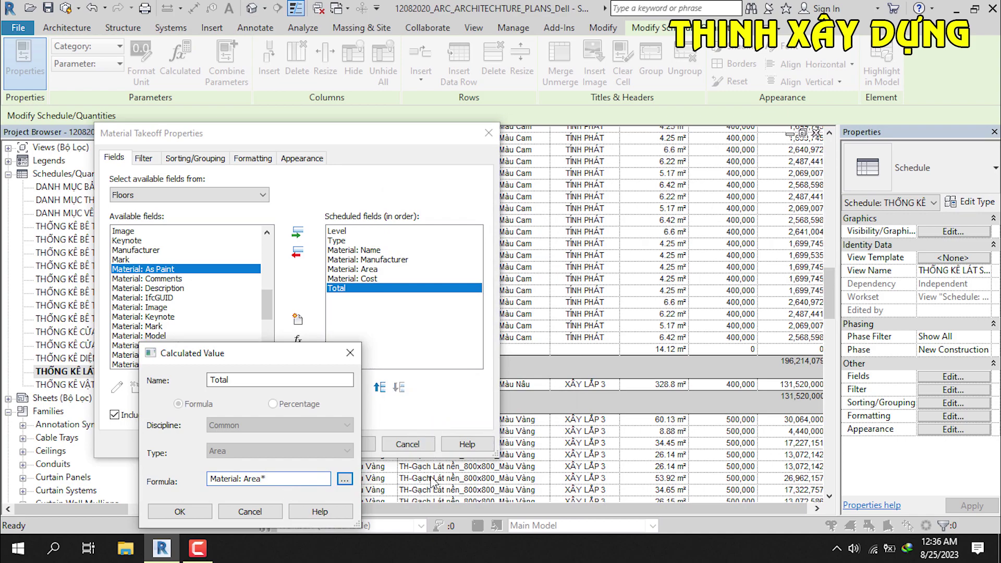
click(345, 479)
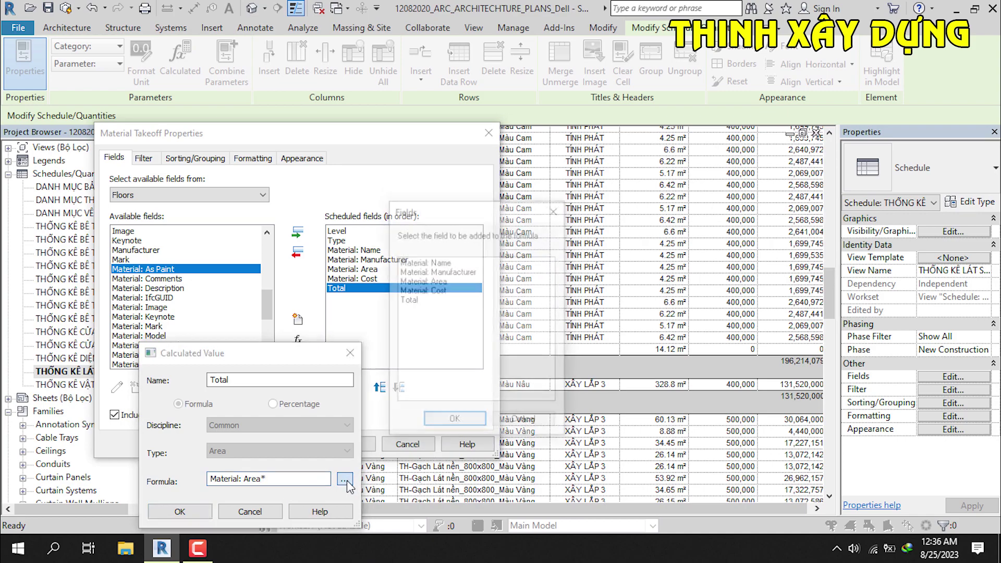
click(429, 291)
click(433, 423)
click(188, 511)
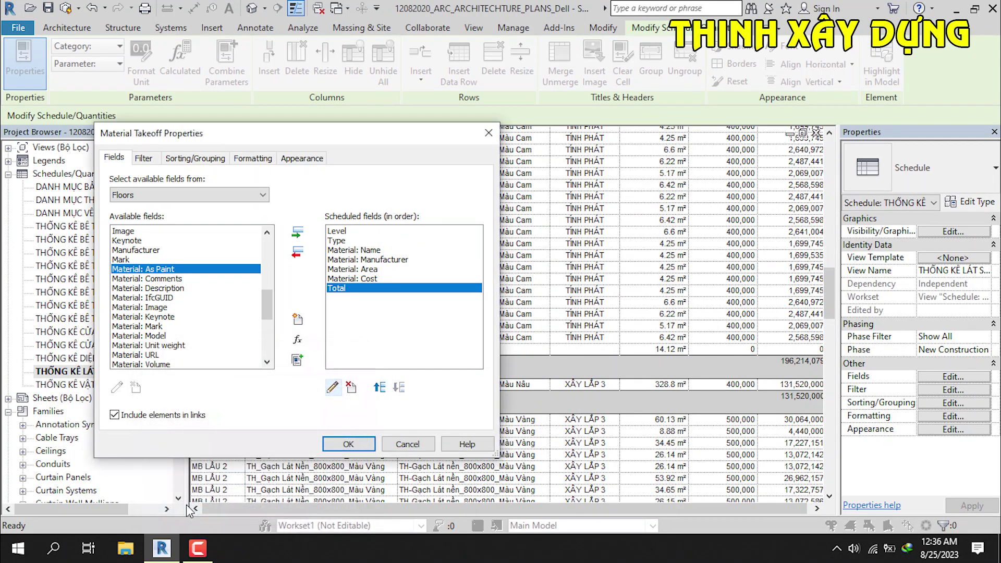
Step: Apply the new fields and center the Material: Area column in the schedule
click(348, 444)
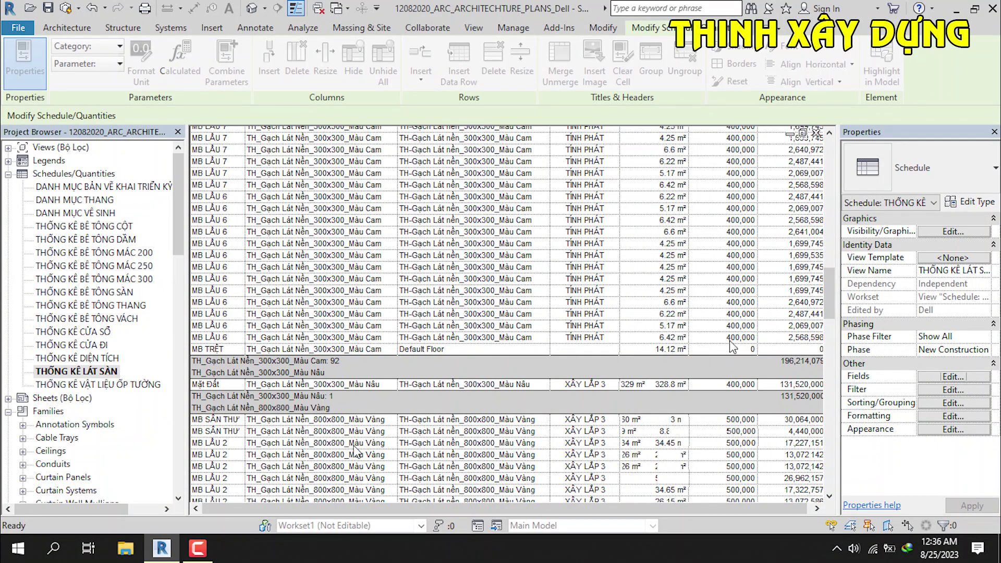
scroll(733, 269, up, 5)
scroll(733, 269, up, 5)
scroll(741, 251, up, 5)
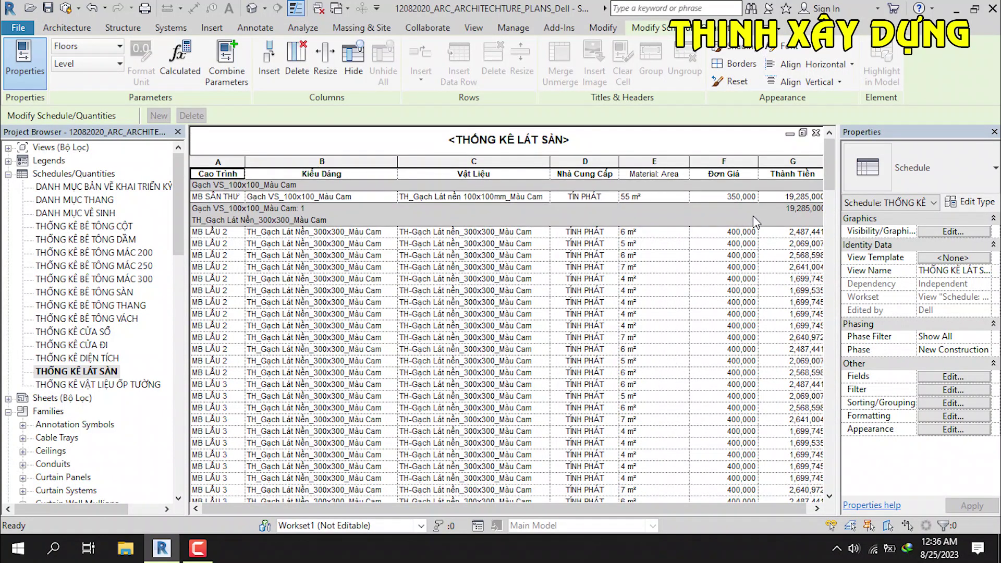
click(645, 162)
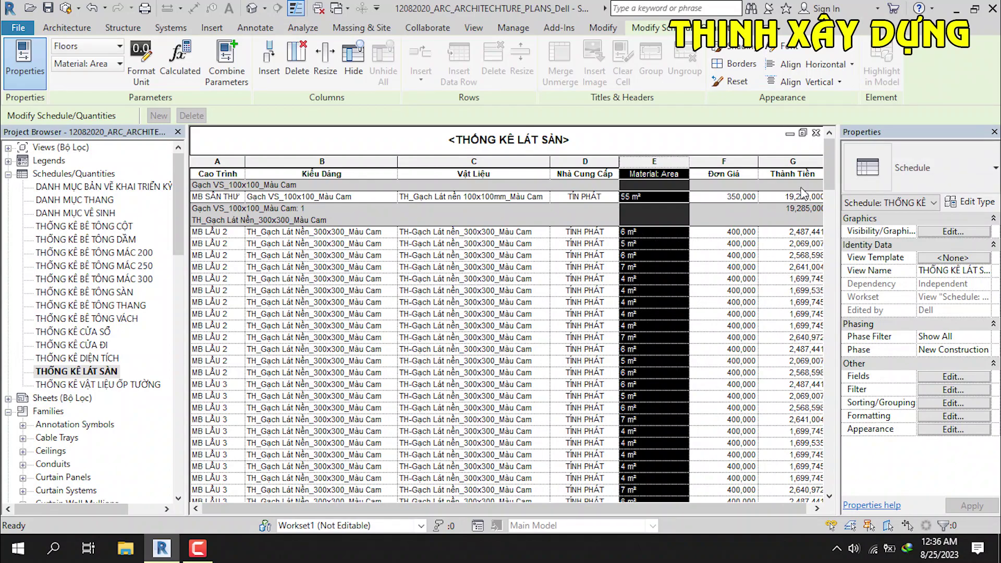
click(803, 65)
click(803, 117)
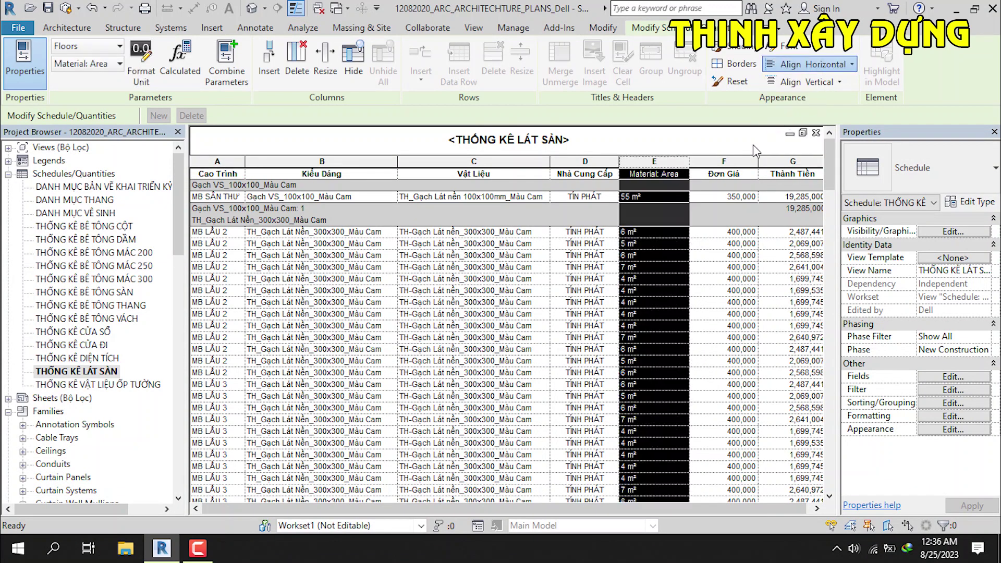
click(704, 256)
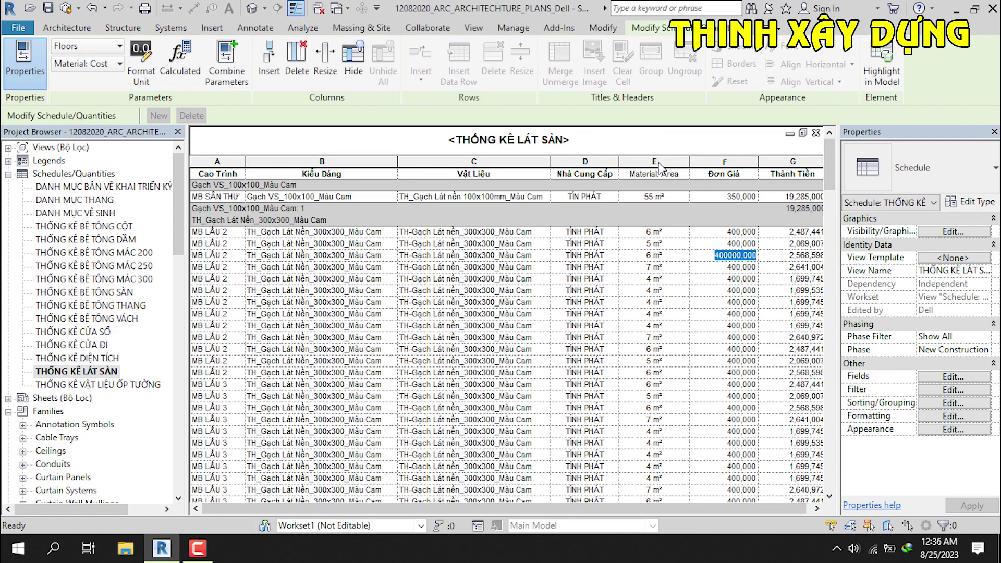
Step: Right-align the Material: Area values and center the column's heading
click(659, 163)
click(809, 65)
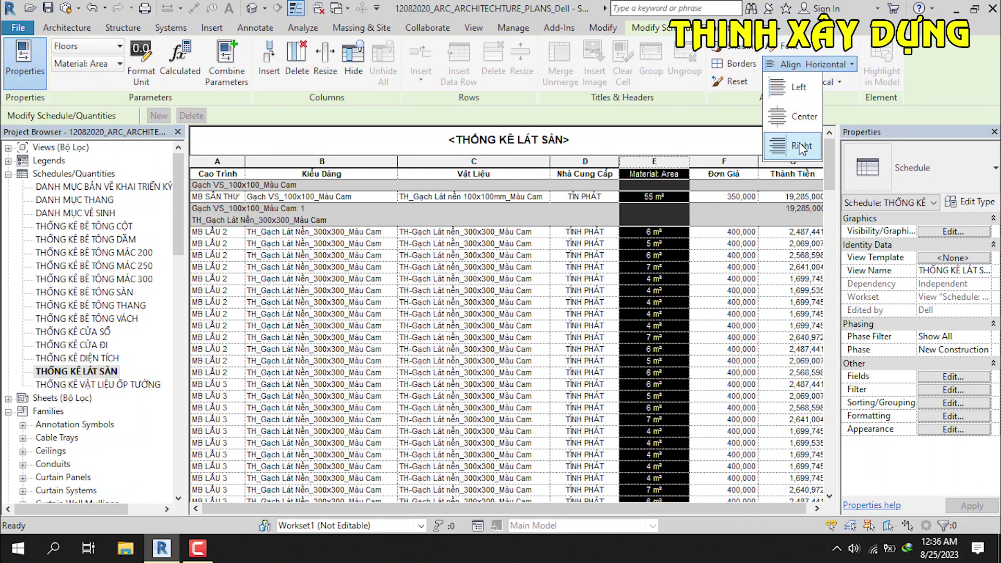
click(803, 146)
click(808, 64)
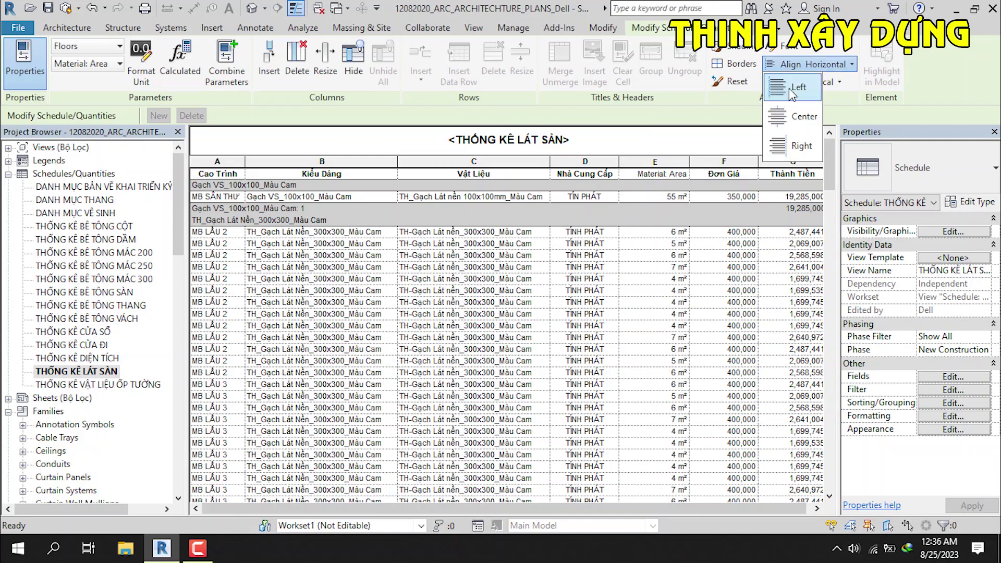
click(803, 116)
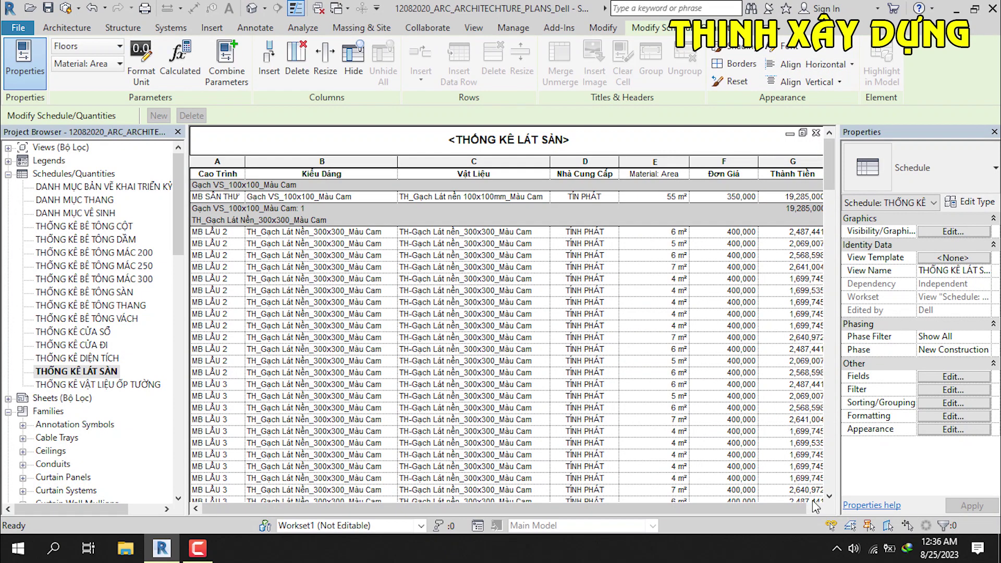
click(816, 509)
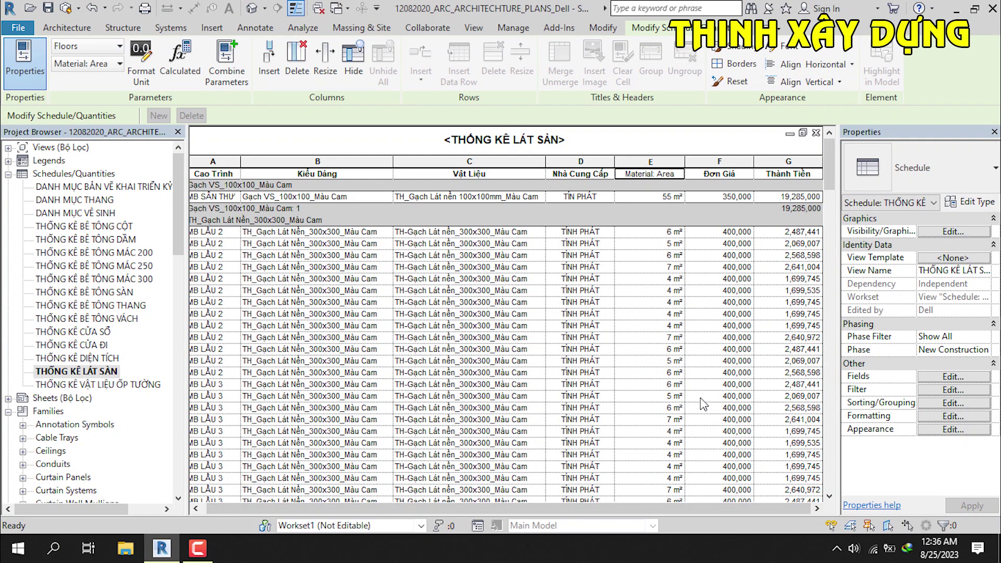
scroll(708, 415, down, 5)
scroll(714, 416, down, 5)
scroll(725, 417, down, 5)
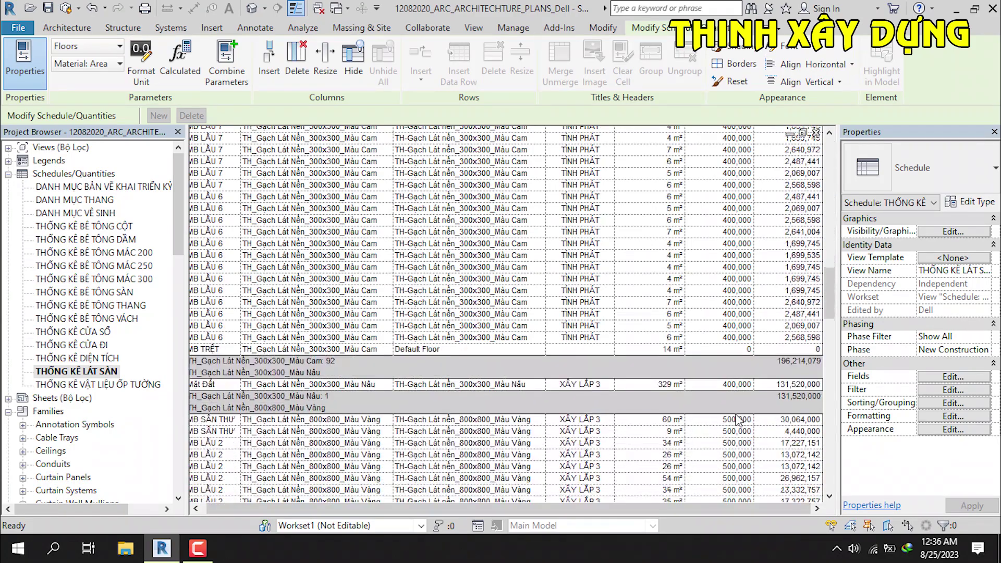
scroll(738, 419, down, 5)
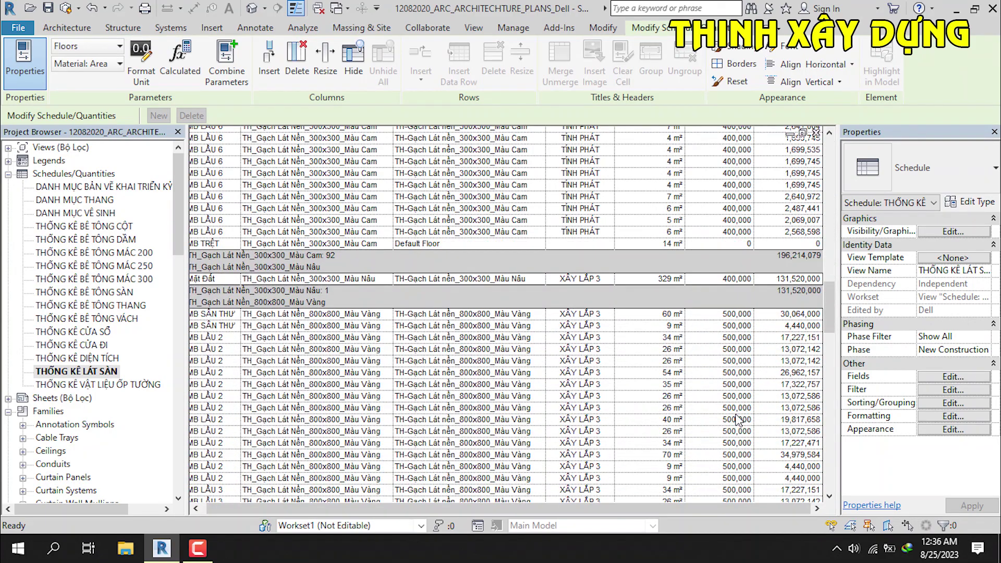
click(946, 414)
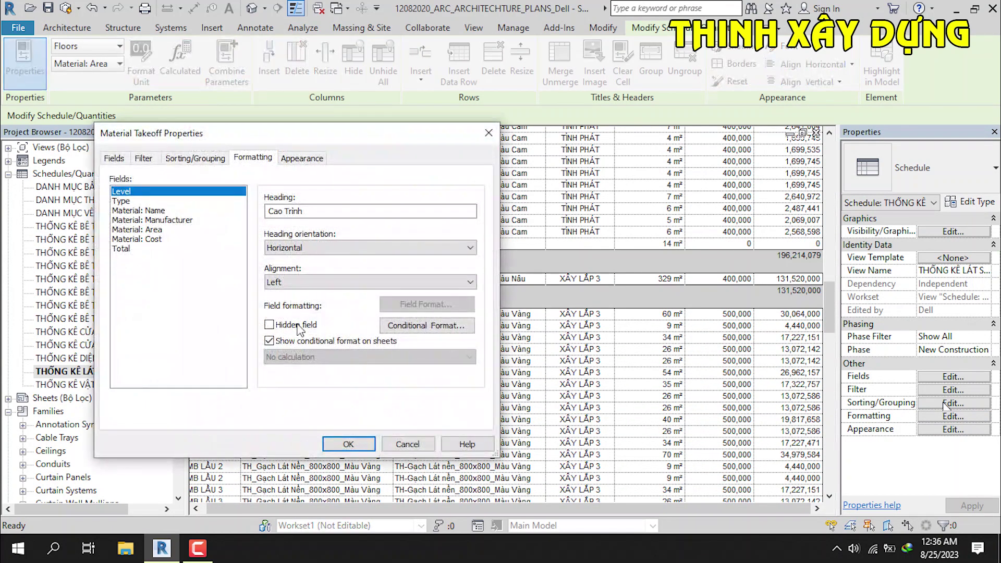
Step: Give Material: Area calculated totals, 2 decimal places, suppressed trailing zeros and digit grouping
click(144, 230)
click(282, 359)
click(282, 381)
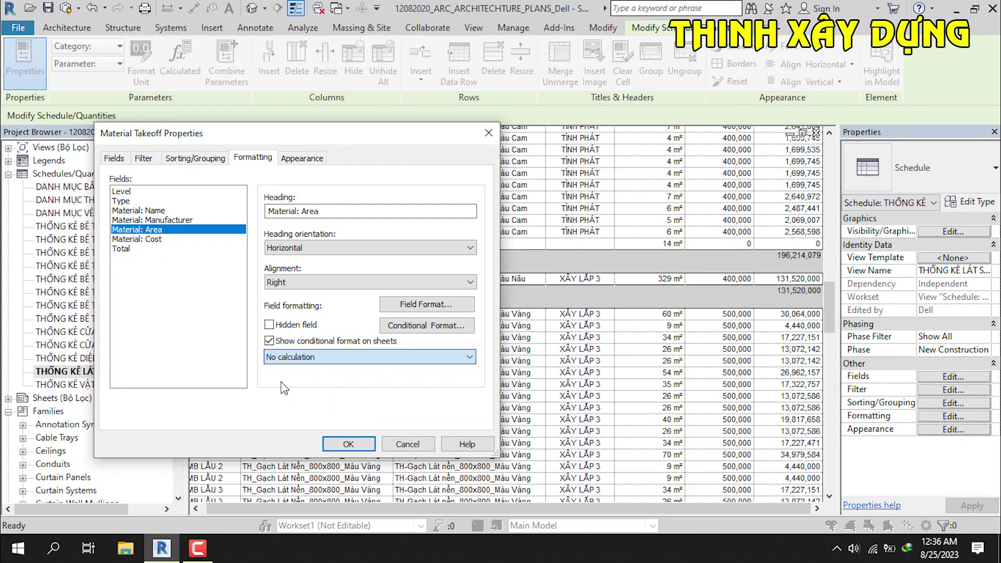
click(412, 304)
click(537, 184)
click(574, 242)
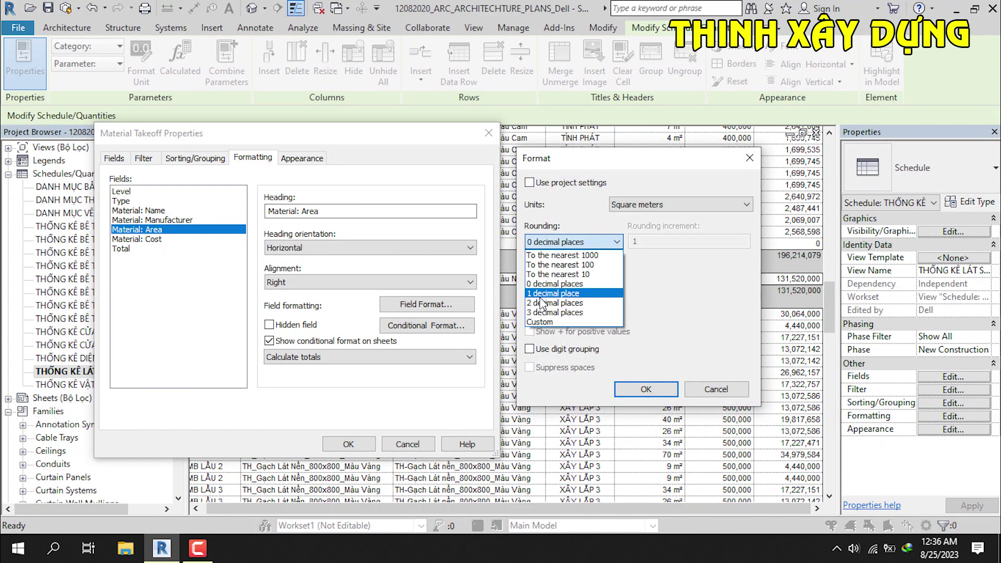
click(541, 302)
click(530, 298)
click(530, 350)
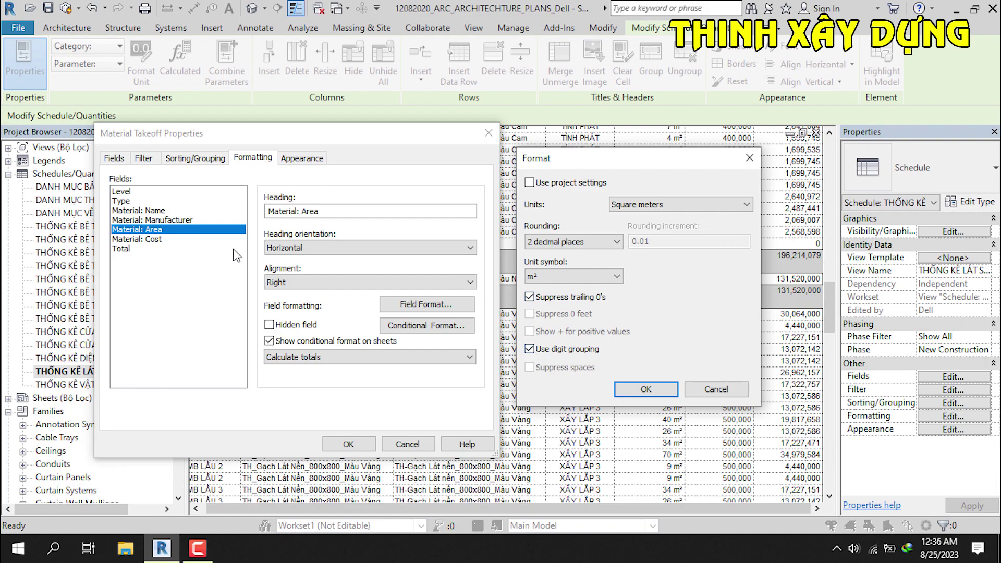
click(646, 390)
Step: Review the Material: Cost and Total number formats and apply the formatting
click(141, 241)
click(426, 304)
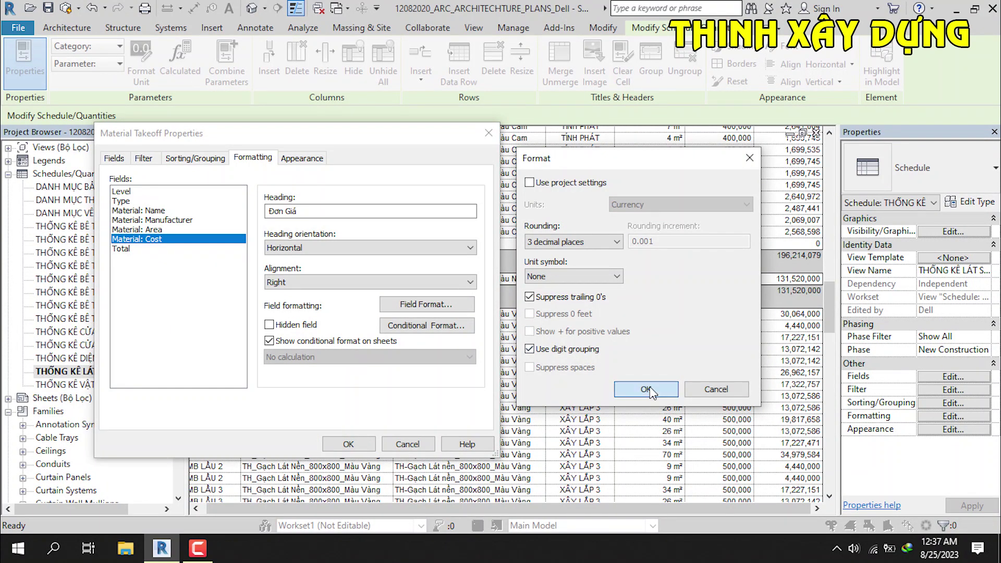
click(647, 391)
click(125, 249)
click(399, 305)
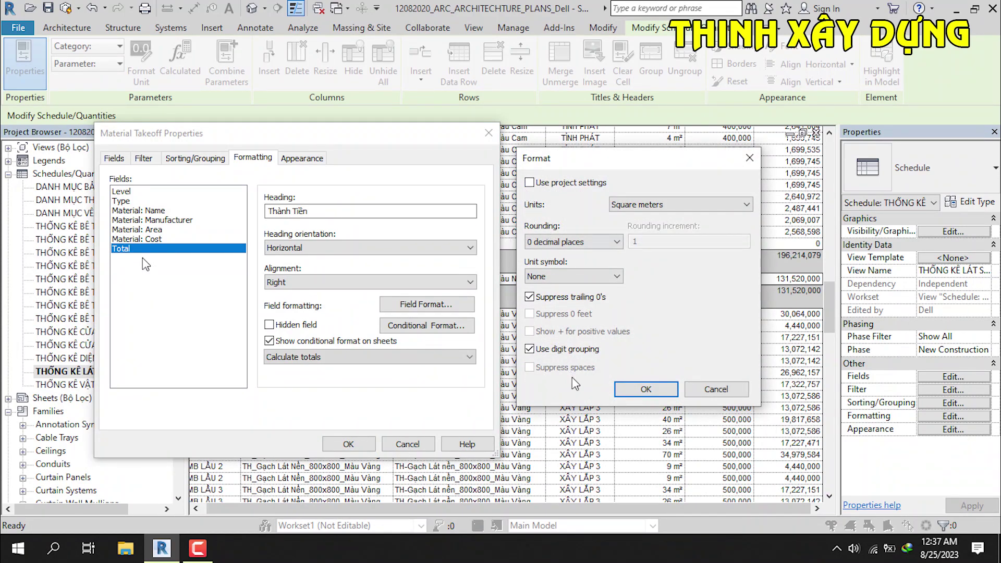
click(628, 391)
click(339, 444)
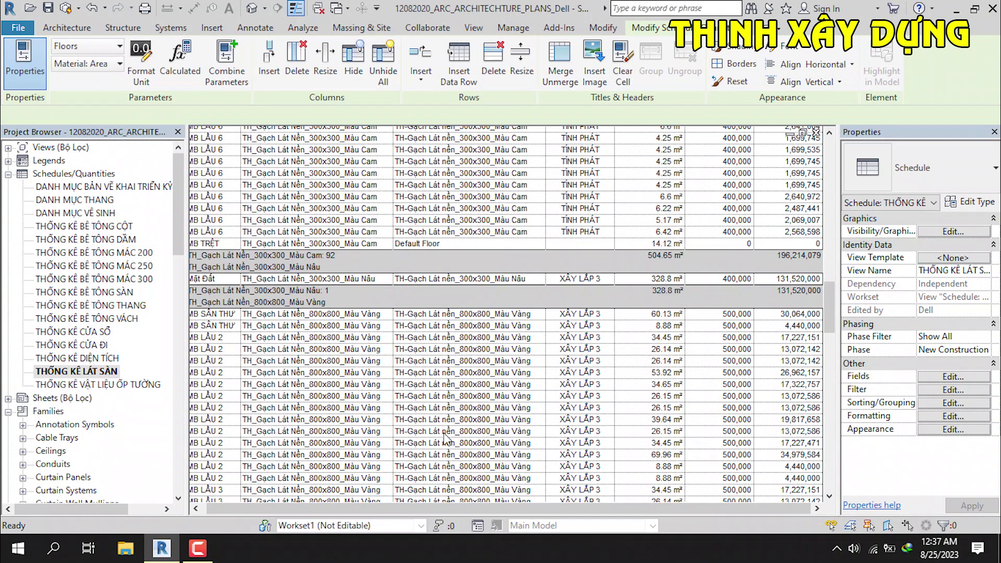
scroll(533, 350, up, 5)
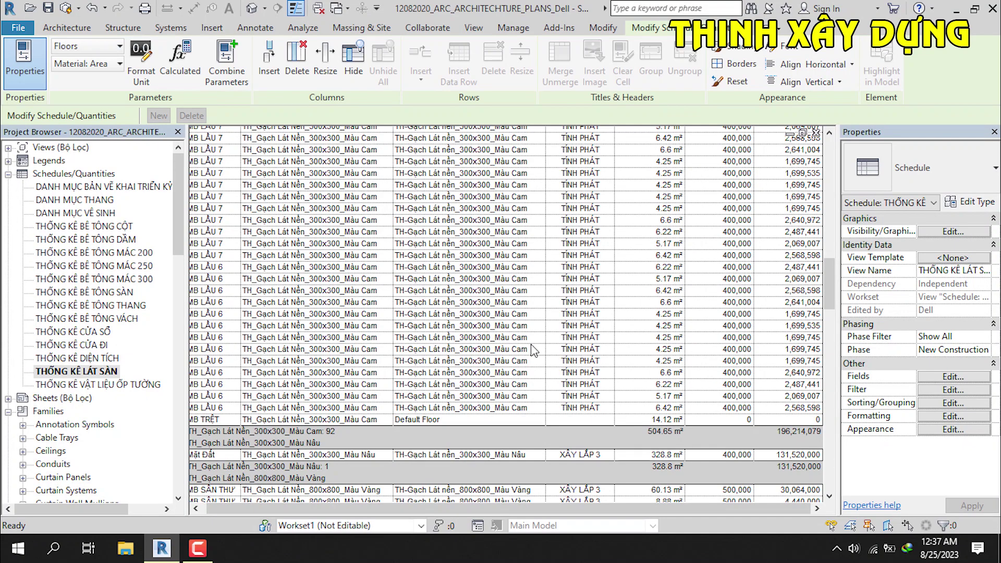
scroll(725, 267, down, 10)
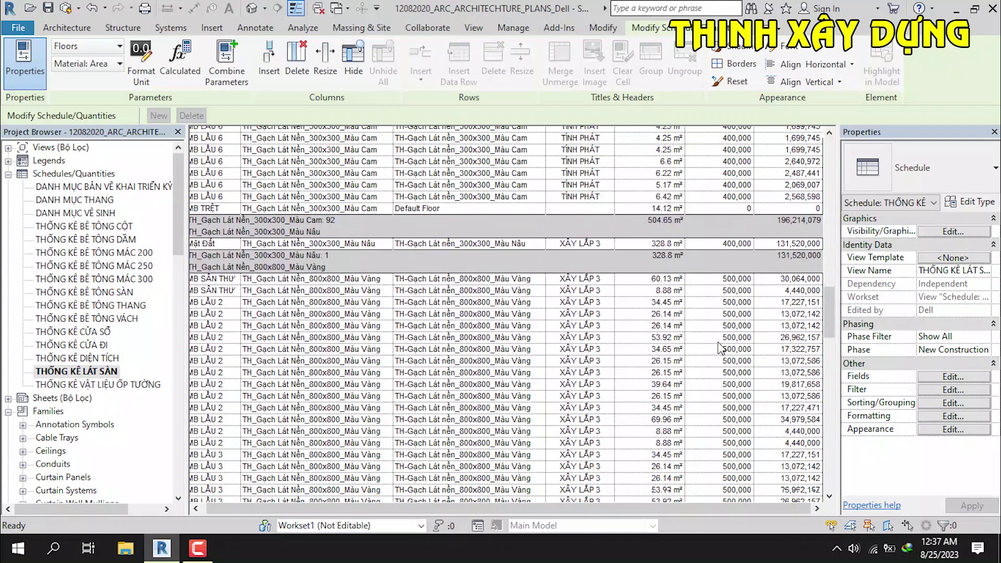
scroll(725, 292, down, 5)
scroll(724, 321, down, 2)
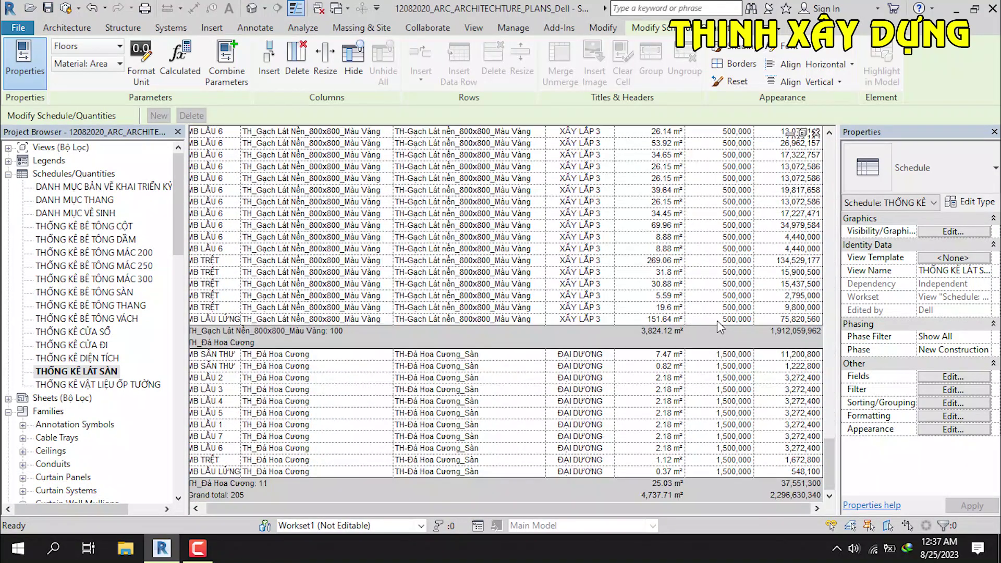
scroll(724, 329, down, 2)
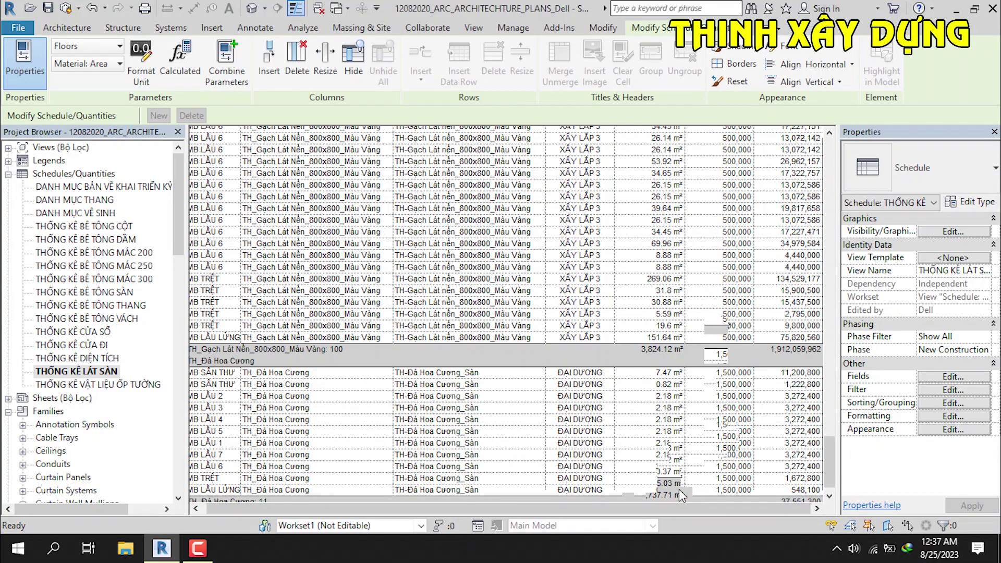
scroll(652, 495, down, 1)
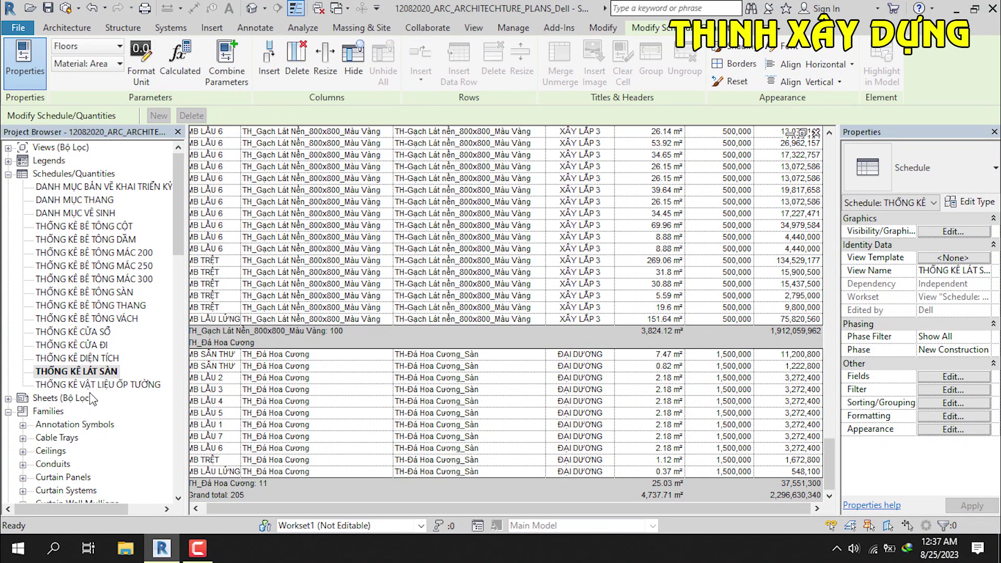
double_click(91, 385)
Step: Scroll through the THỐNG KÊ VẬT LIỆU ỐP TƯỜNG takeoff's Diện Tích, Đơn Giá and Total columns
scroll(515, 448, down, 1)
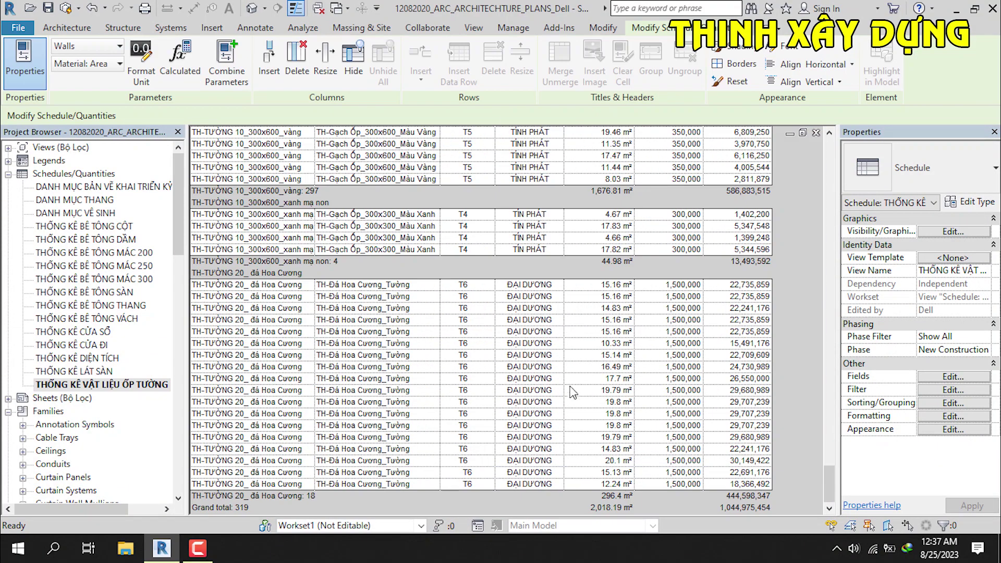
scroll(400, 473, up, 3)
scroll(406, 472, up, 3)
scroll(464, 391, up, 3)
scroll(465, 384, up, 2)
scroll(463, 384, down, 5)
scroll(459, 381, down, 5)
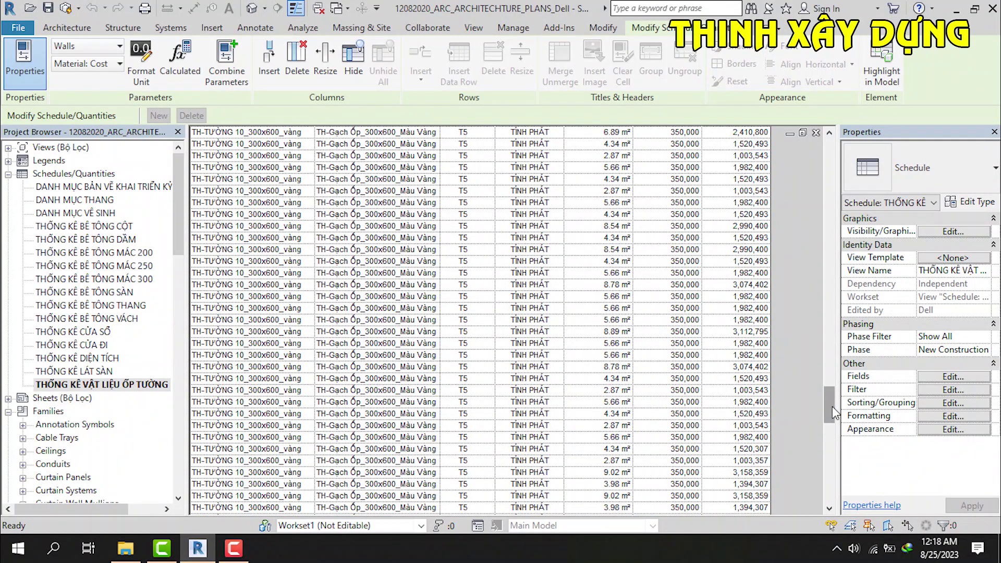
drag(833, 412, 833, 282)
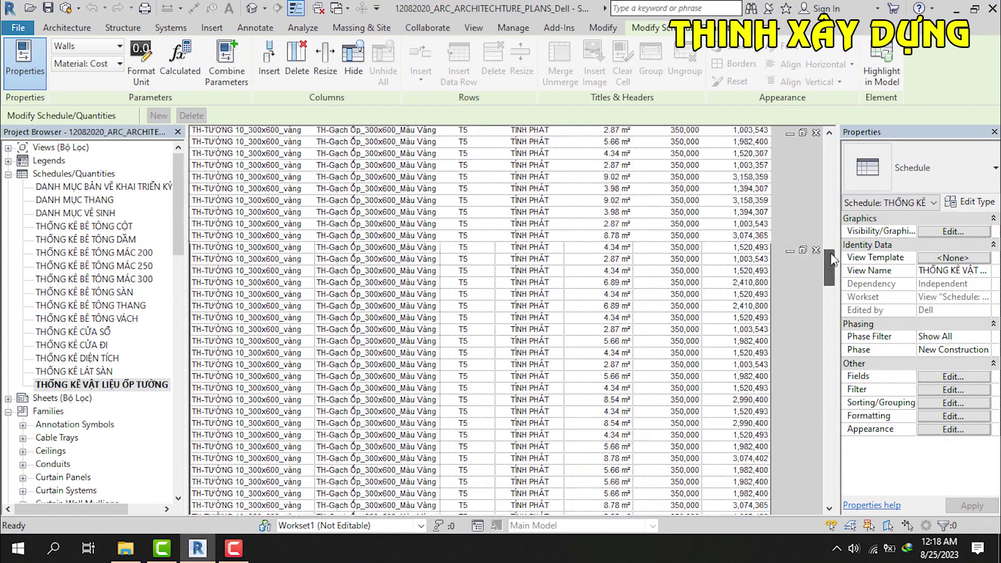
click(66, 8)
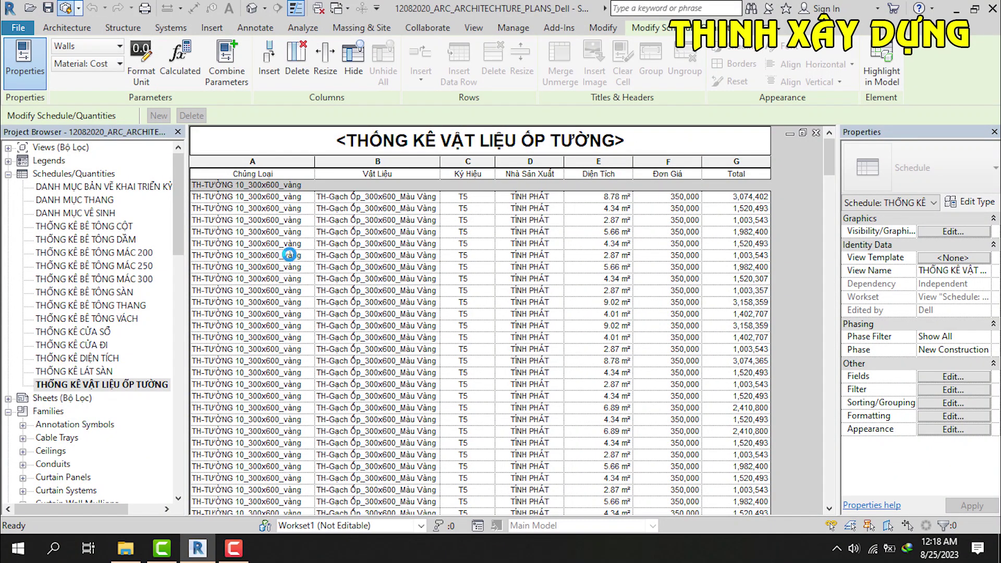